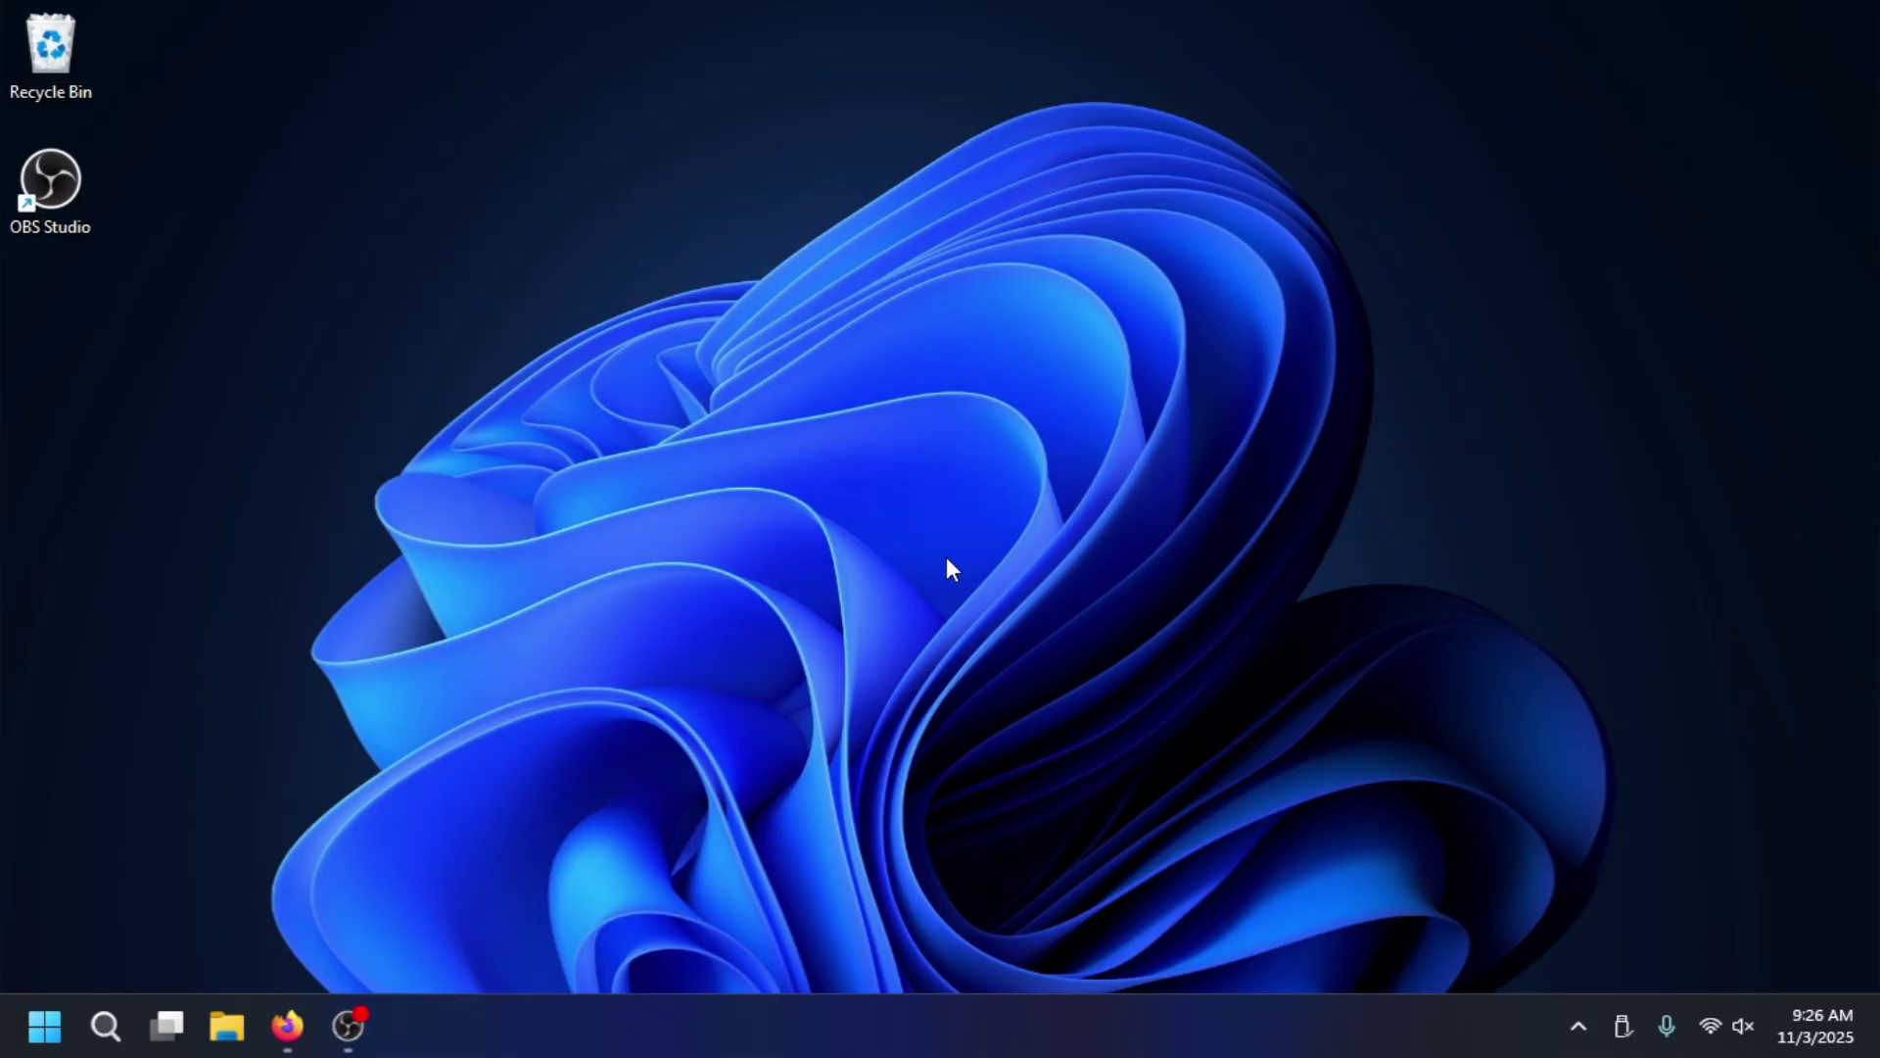
Launch Task Manager, review the memory, Disk 0 and GPU 0 performance graphs, then close it.
{"action": "right_click", "coordinate": [1026, 1010]}
{"action": "left_click", "coordinate": [1059, 914]}
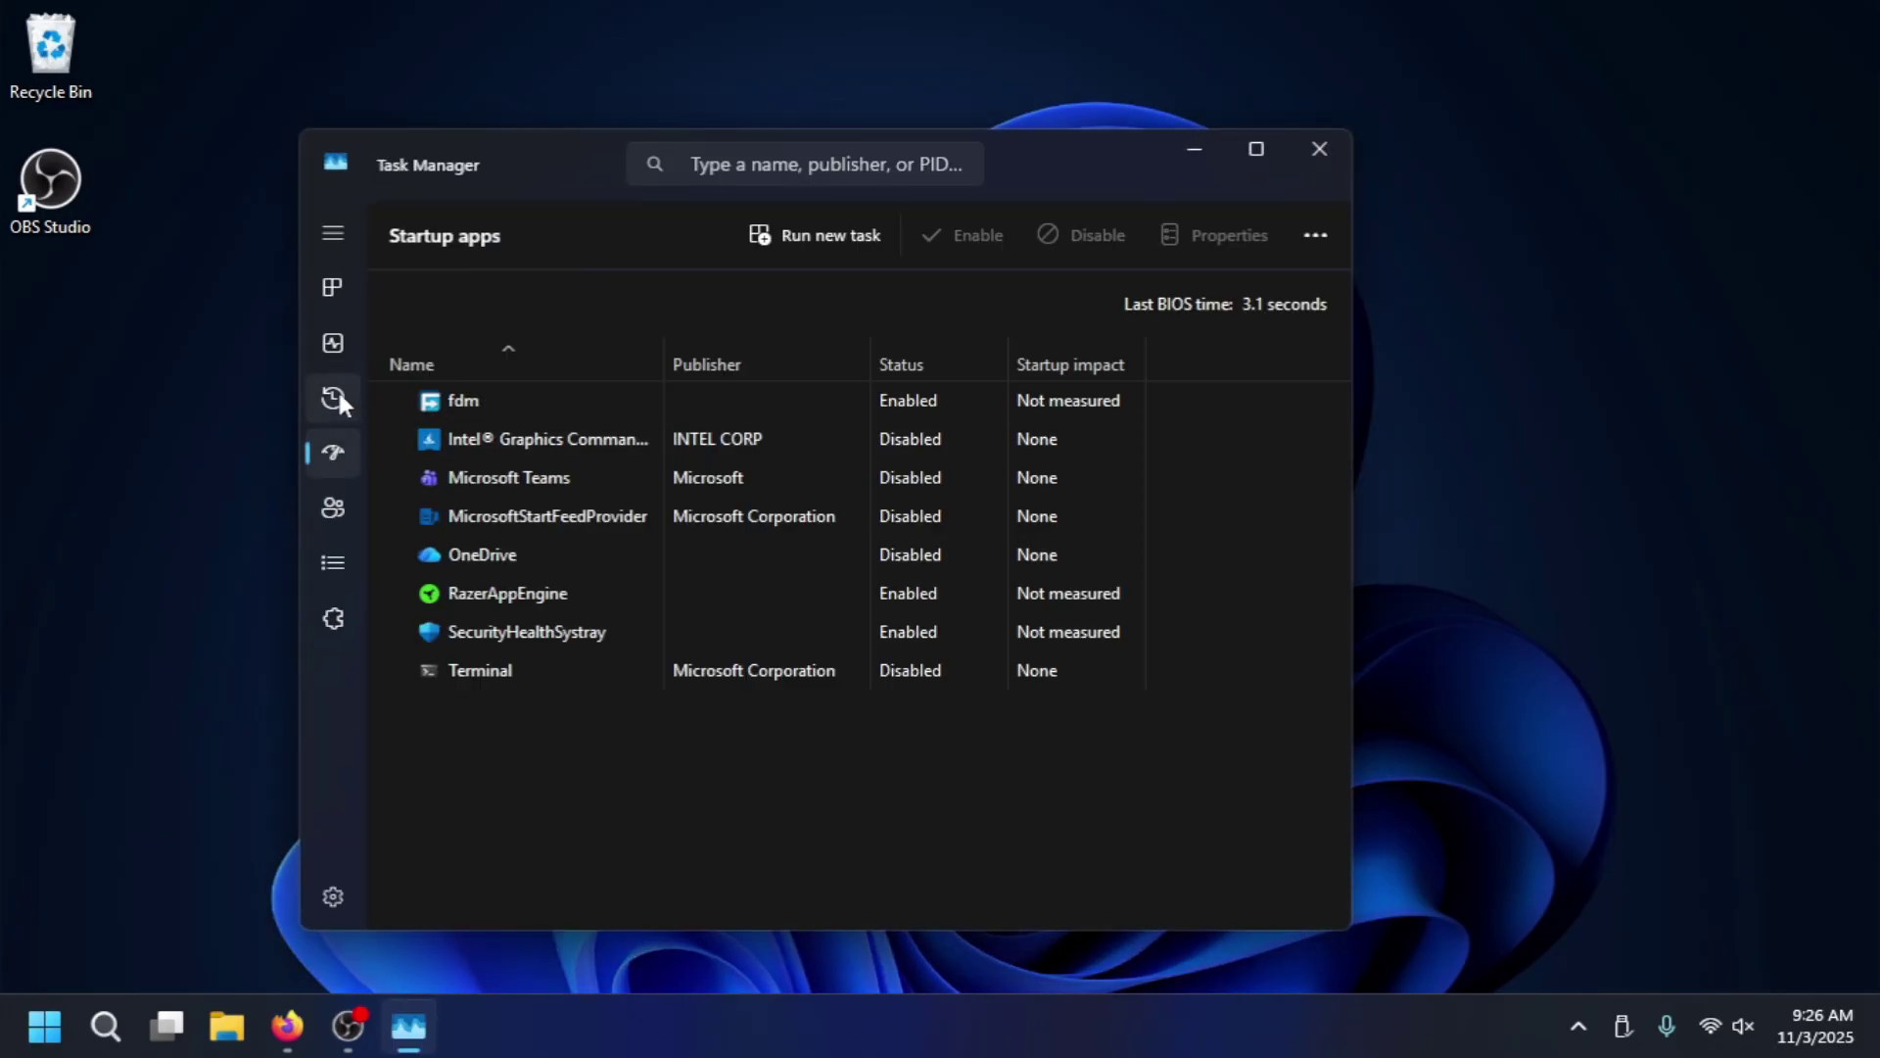
{"action": "left_click", "coordinate": [333, 398]}
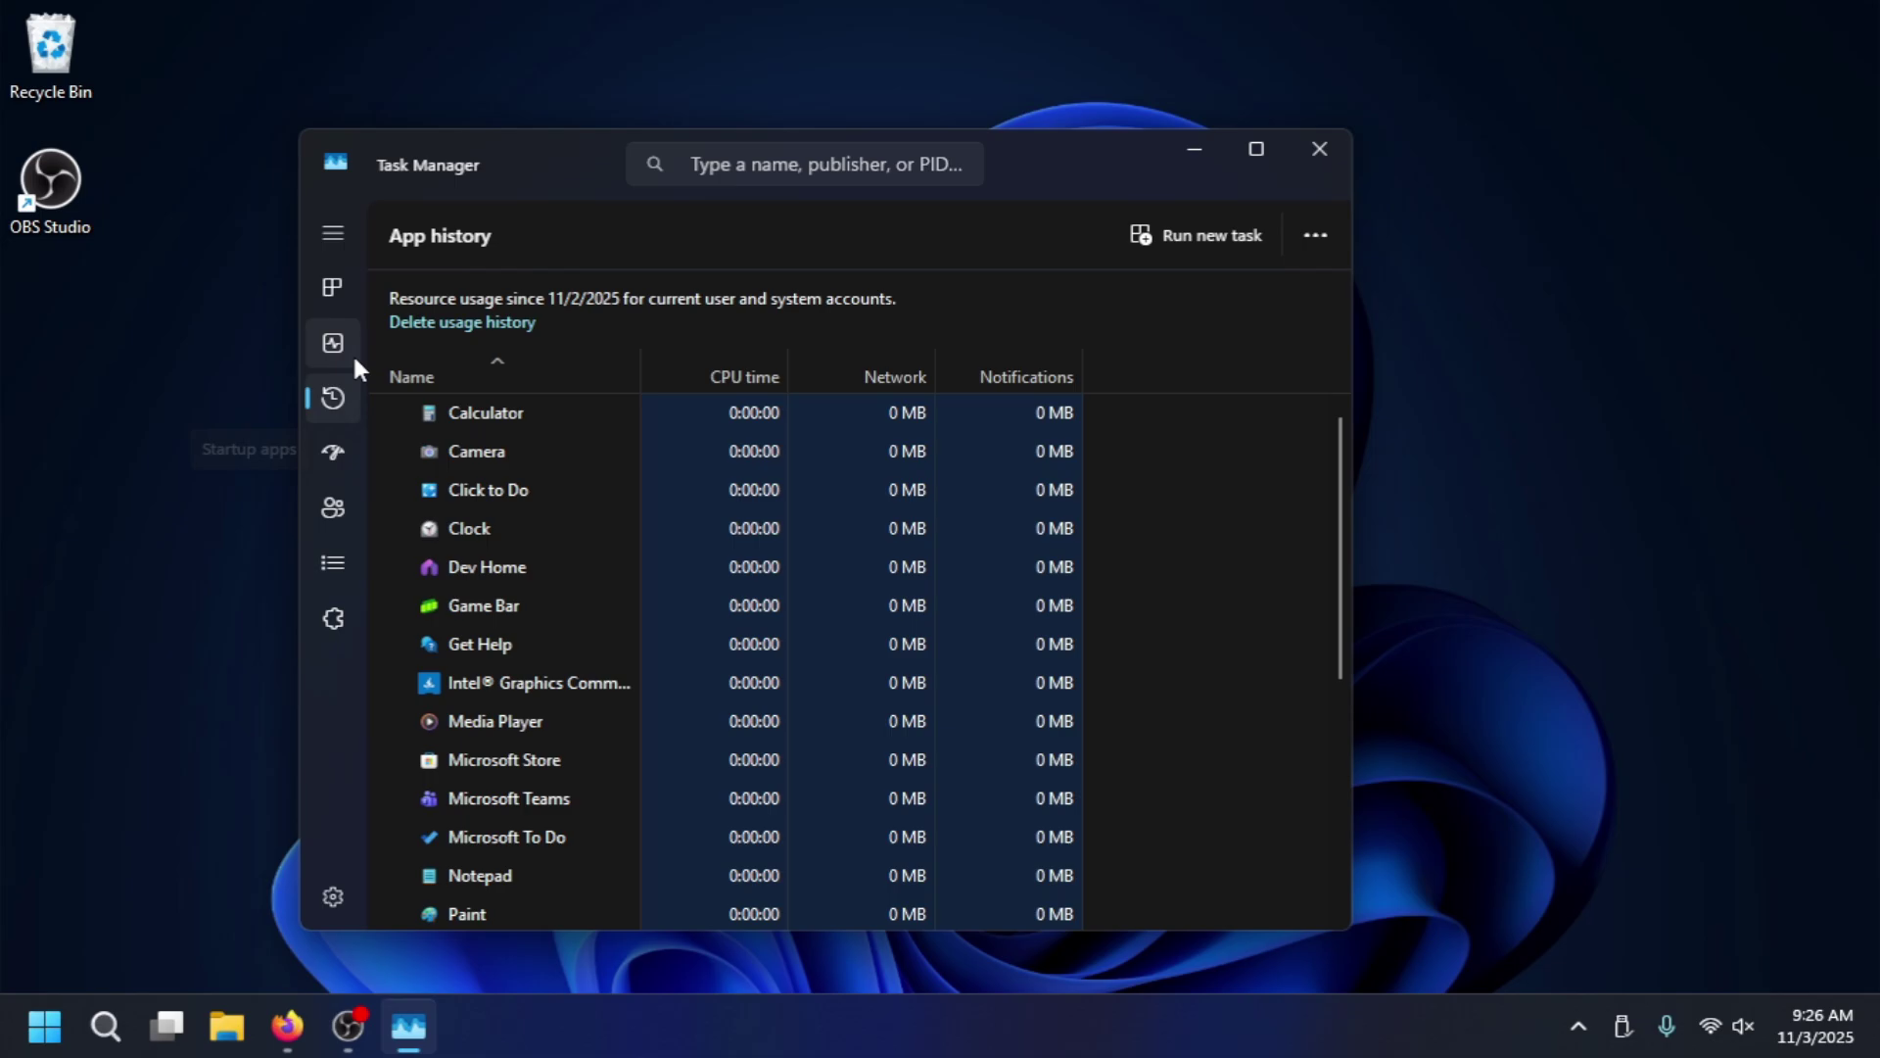
{"action": "left_click", "coordinate": [335, 353]}
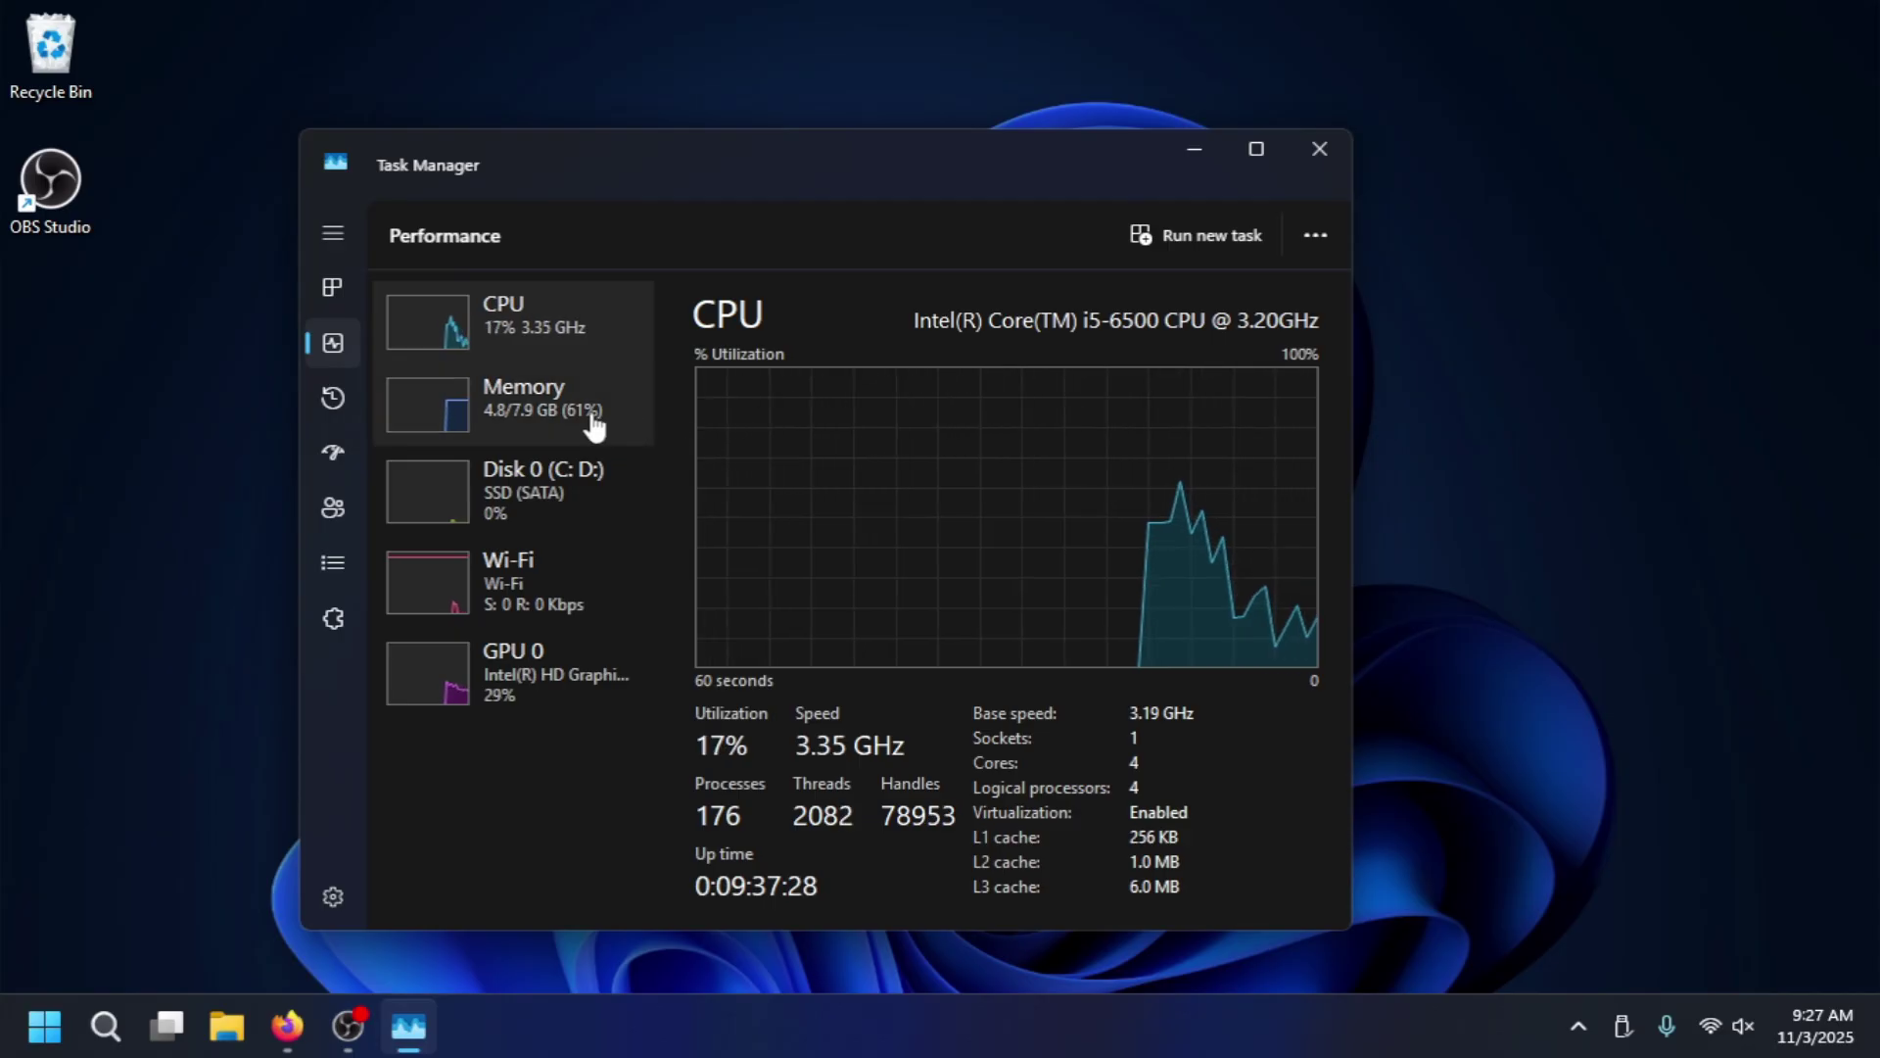
{"action": "left_click", "coordinate": [611, 433]}
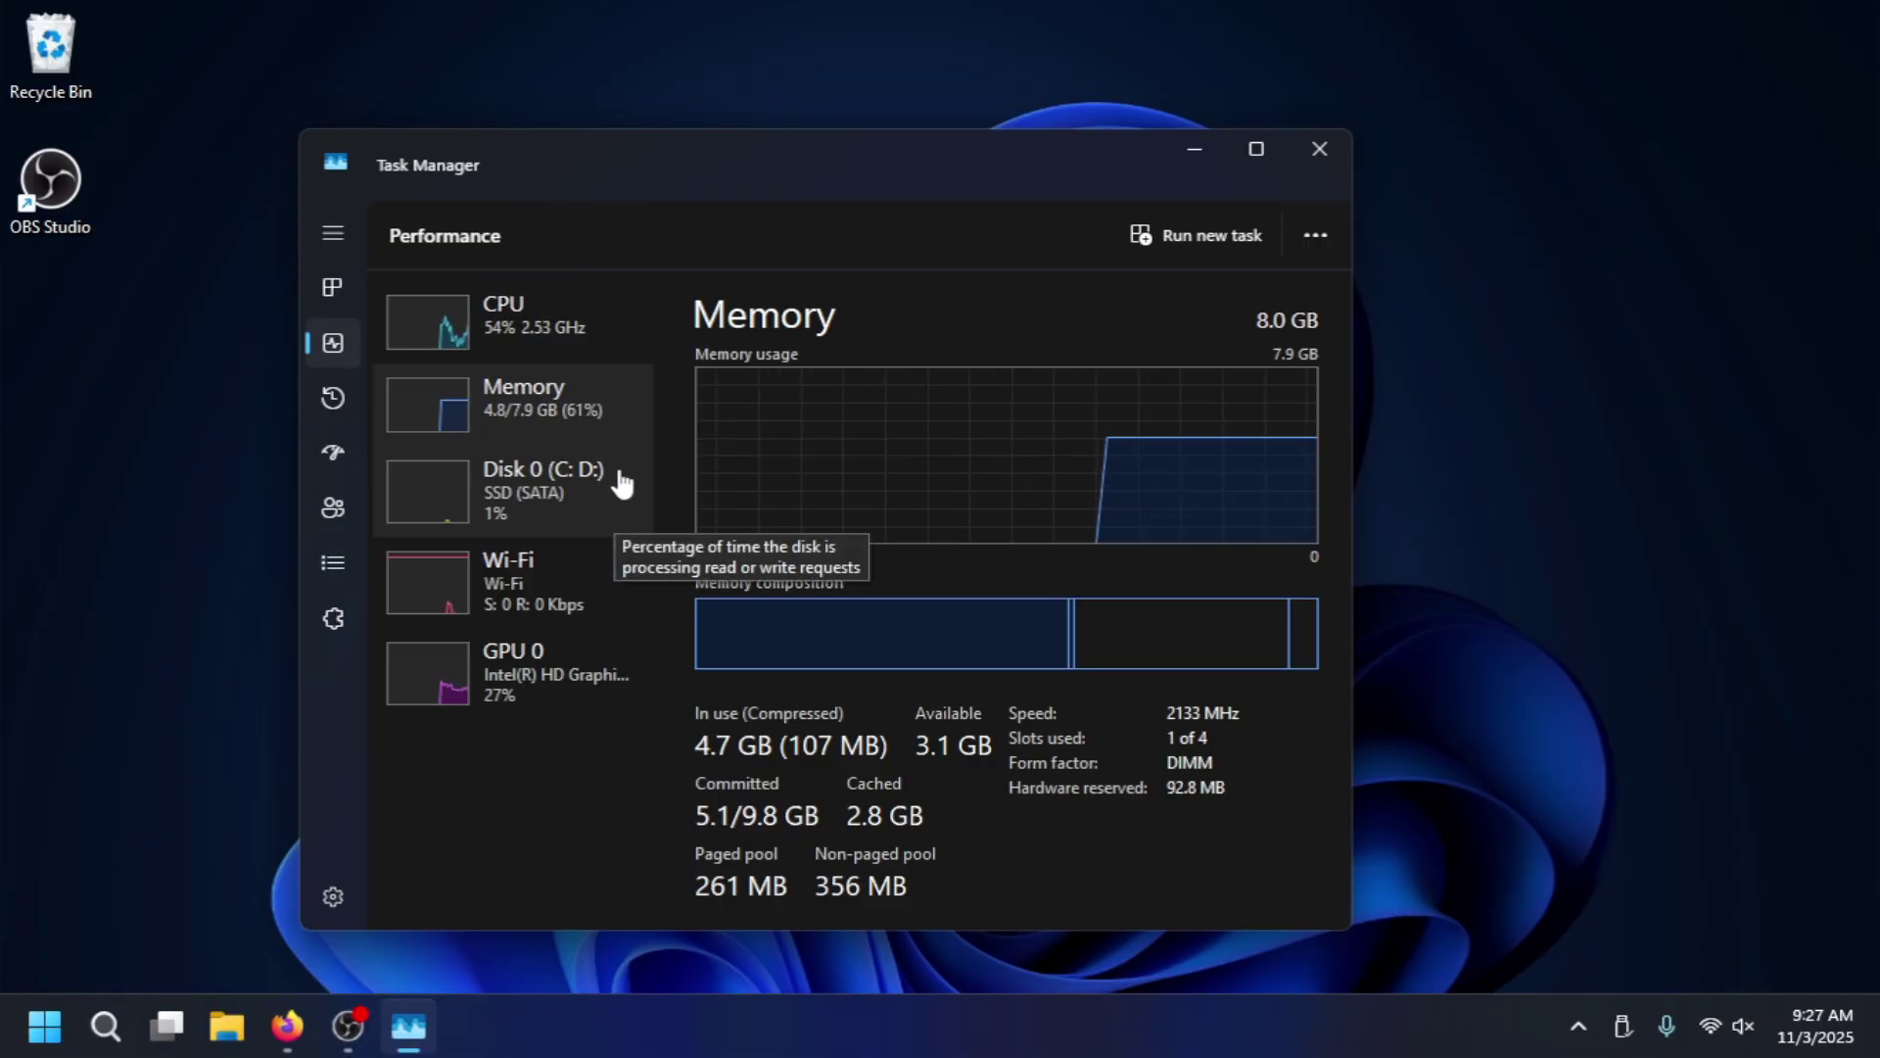
{"action": "left_click", "coordinate": [632, 493]}
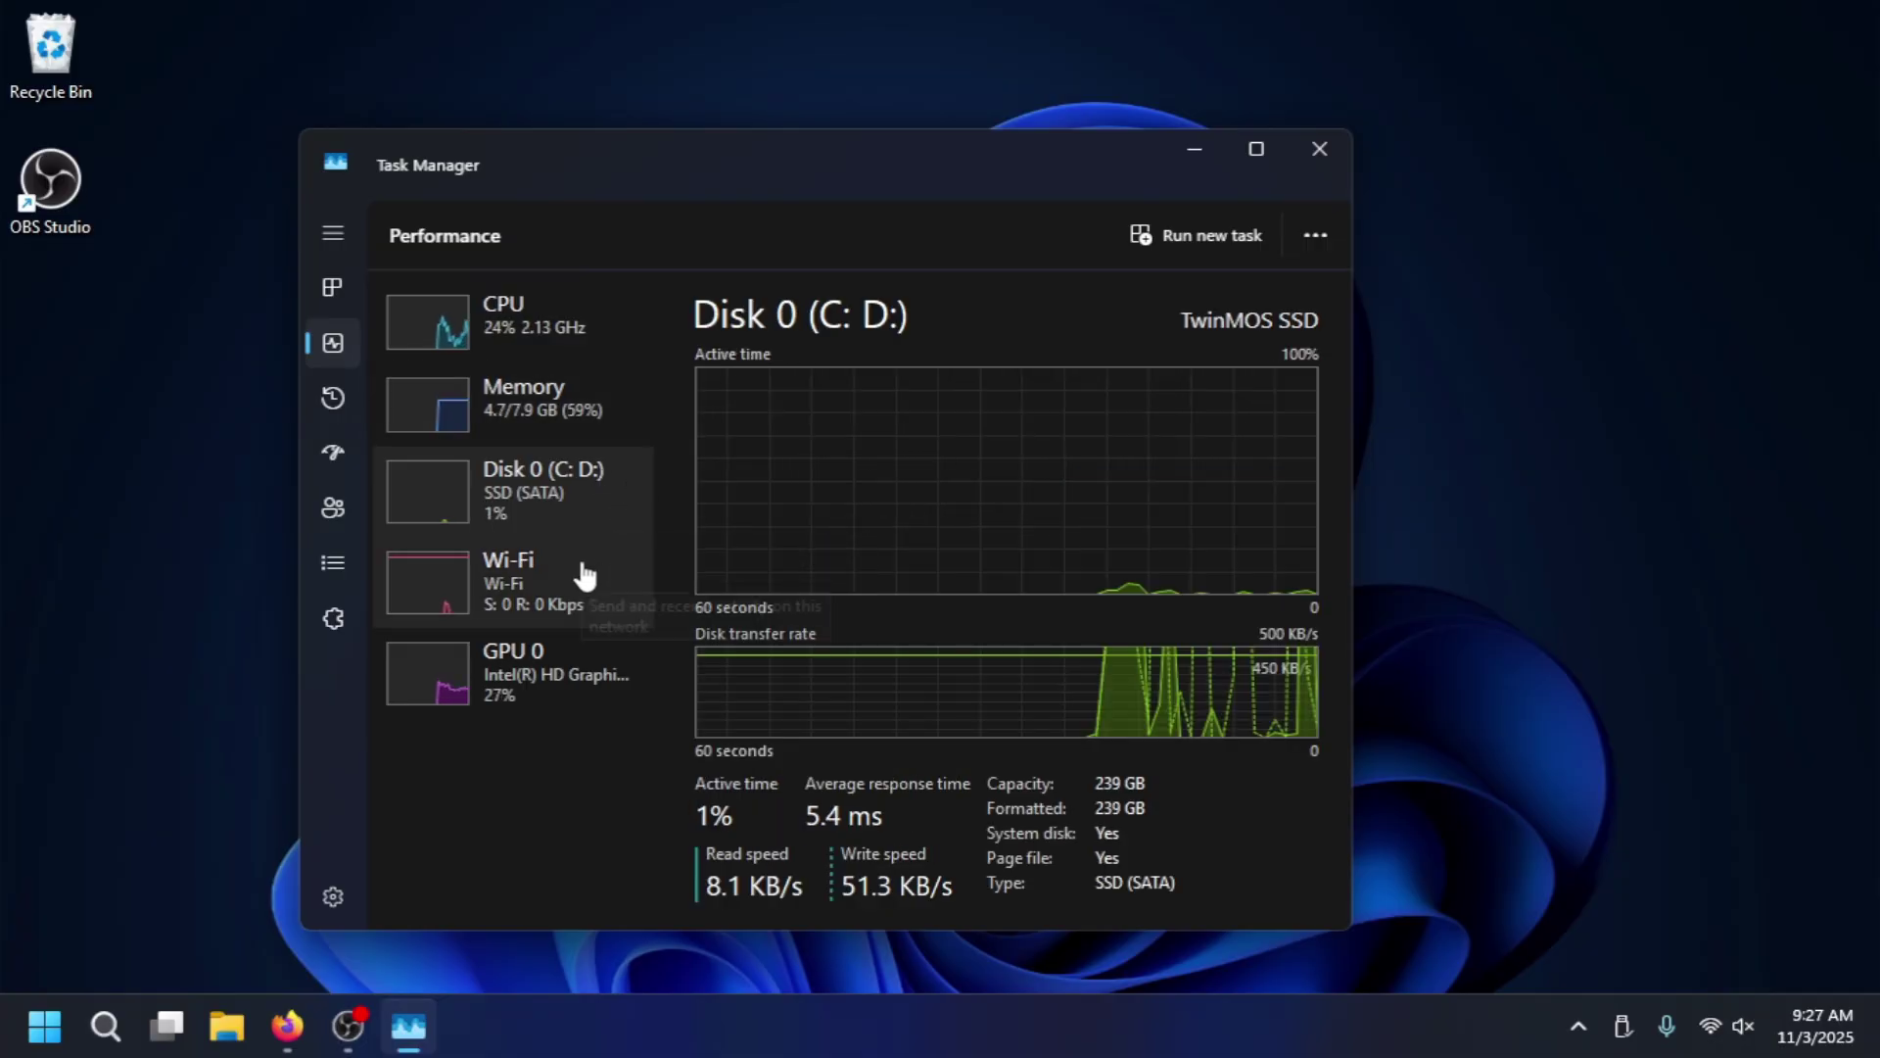
{"action": "left_click", "coordinate": [650, 436]}
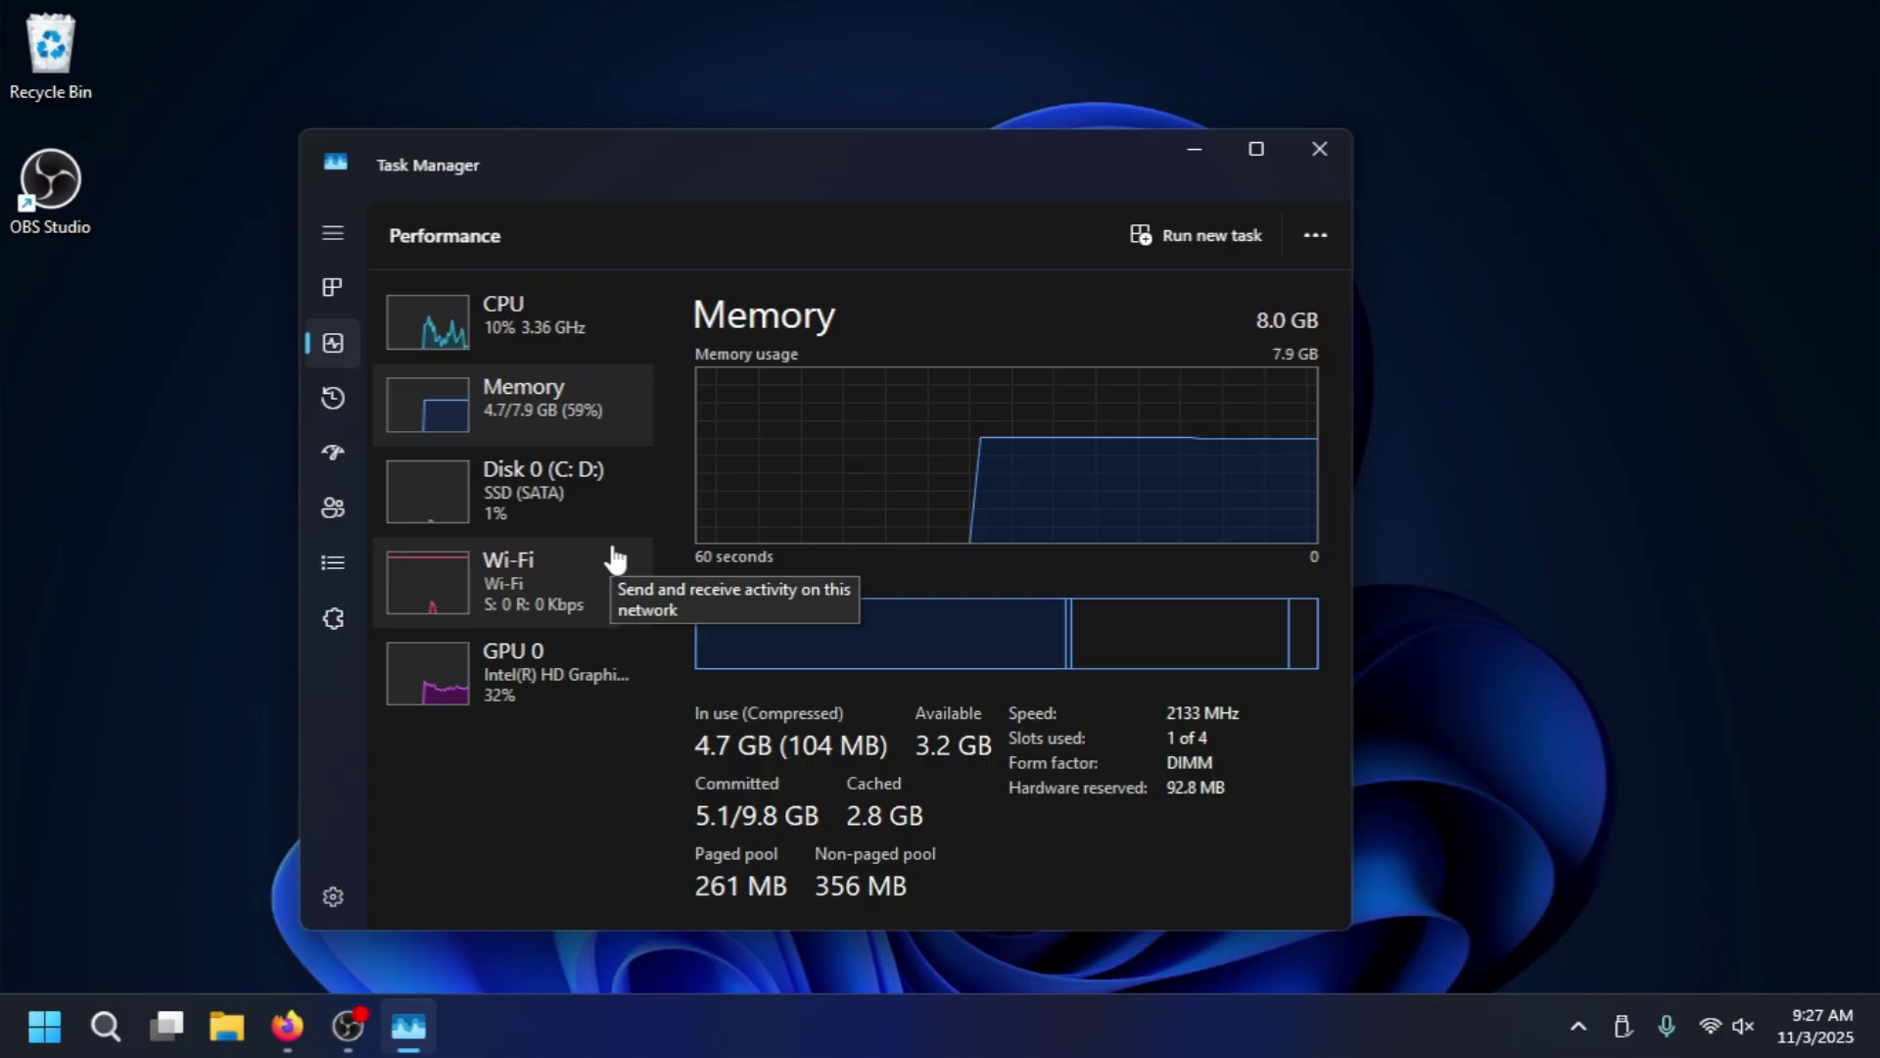
{"action": "left_click", "coordinate": [607, 701]}
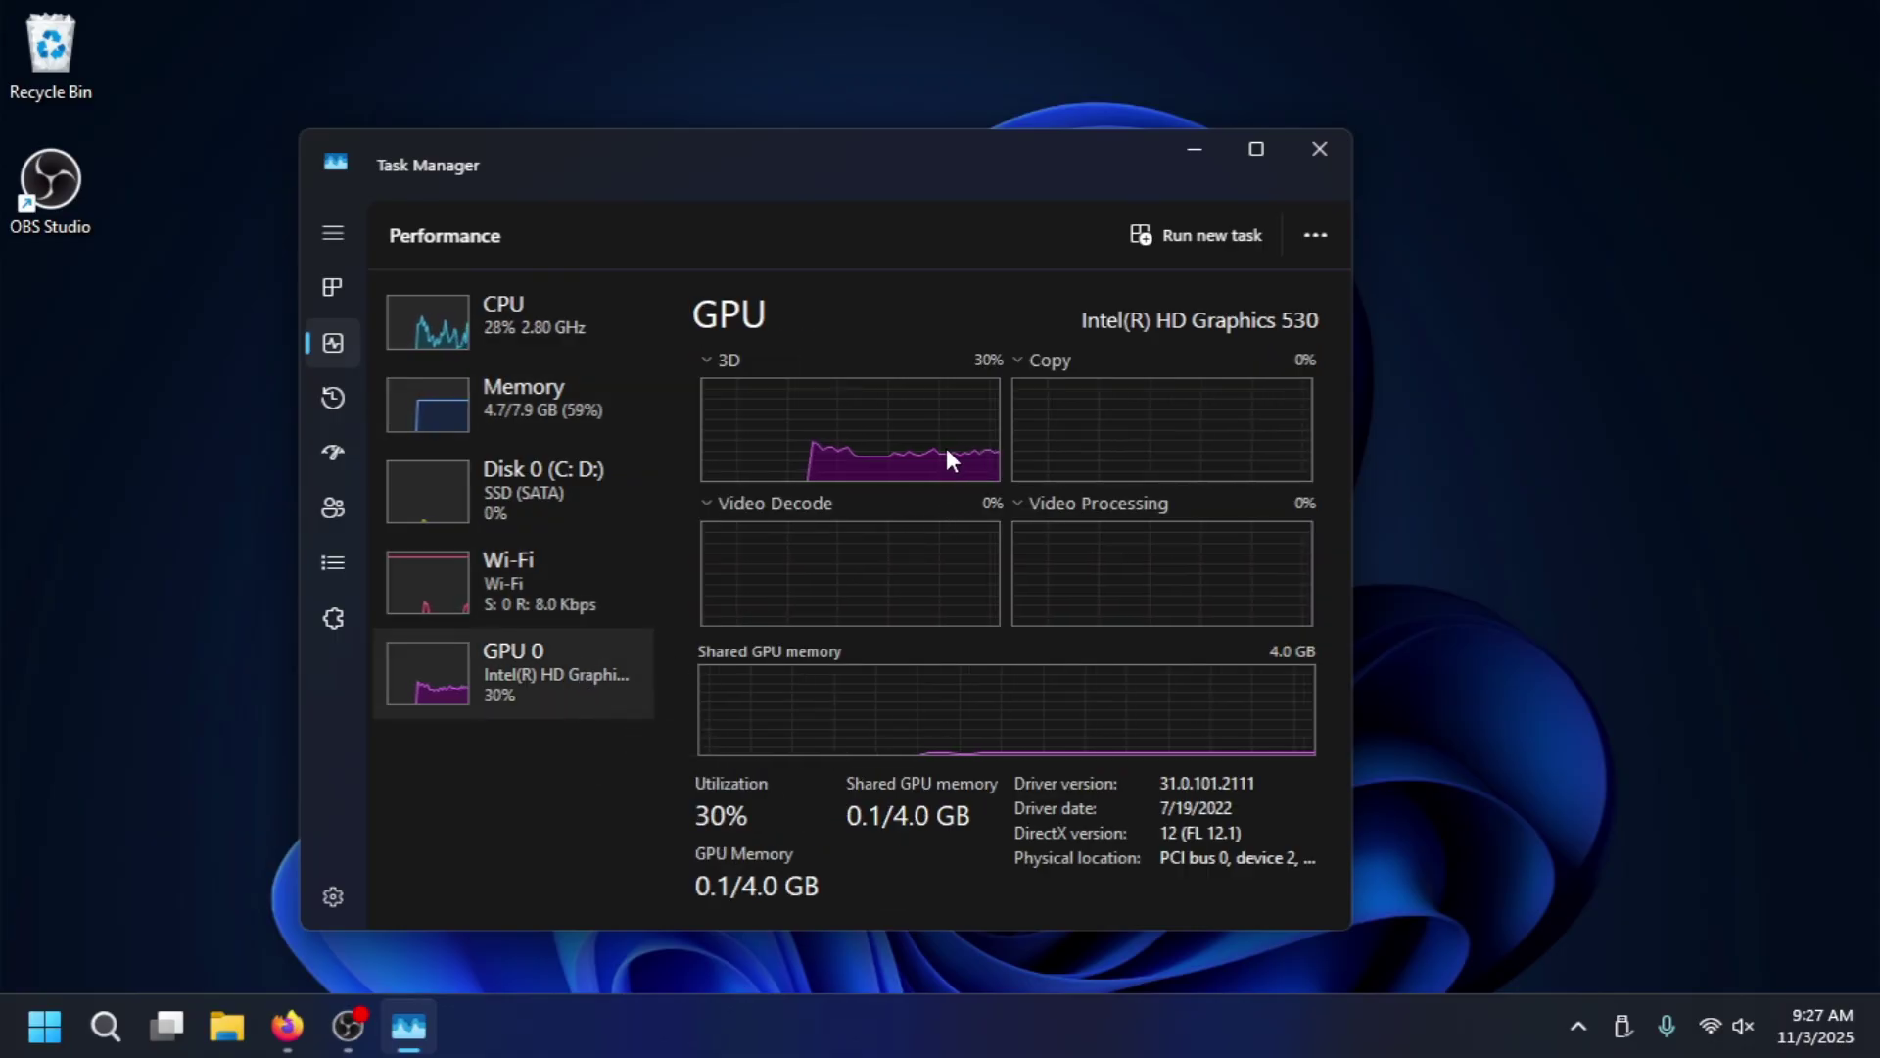
{"action": "left_click", "coordinate": [1320, 149]}
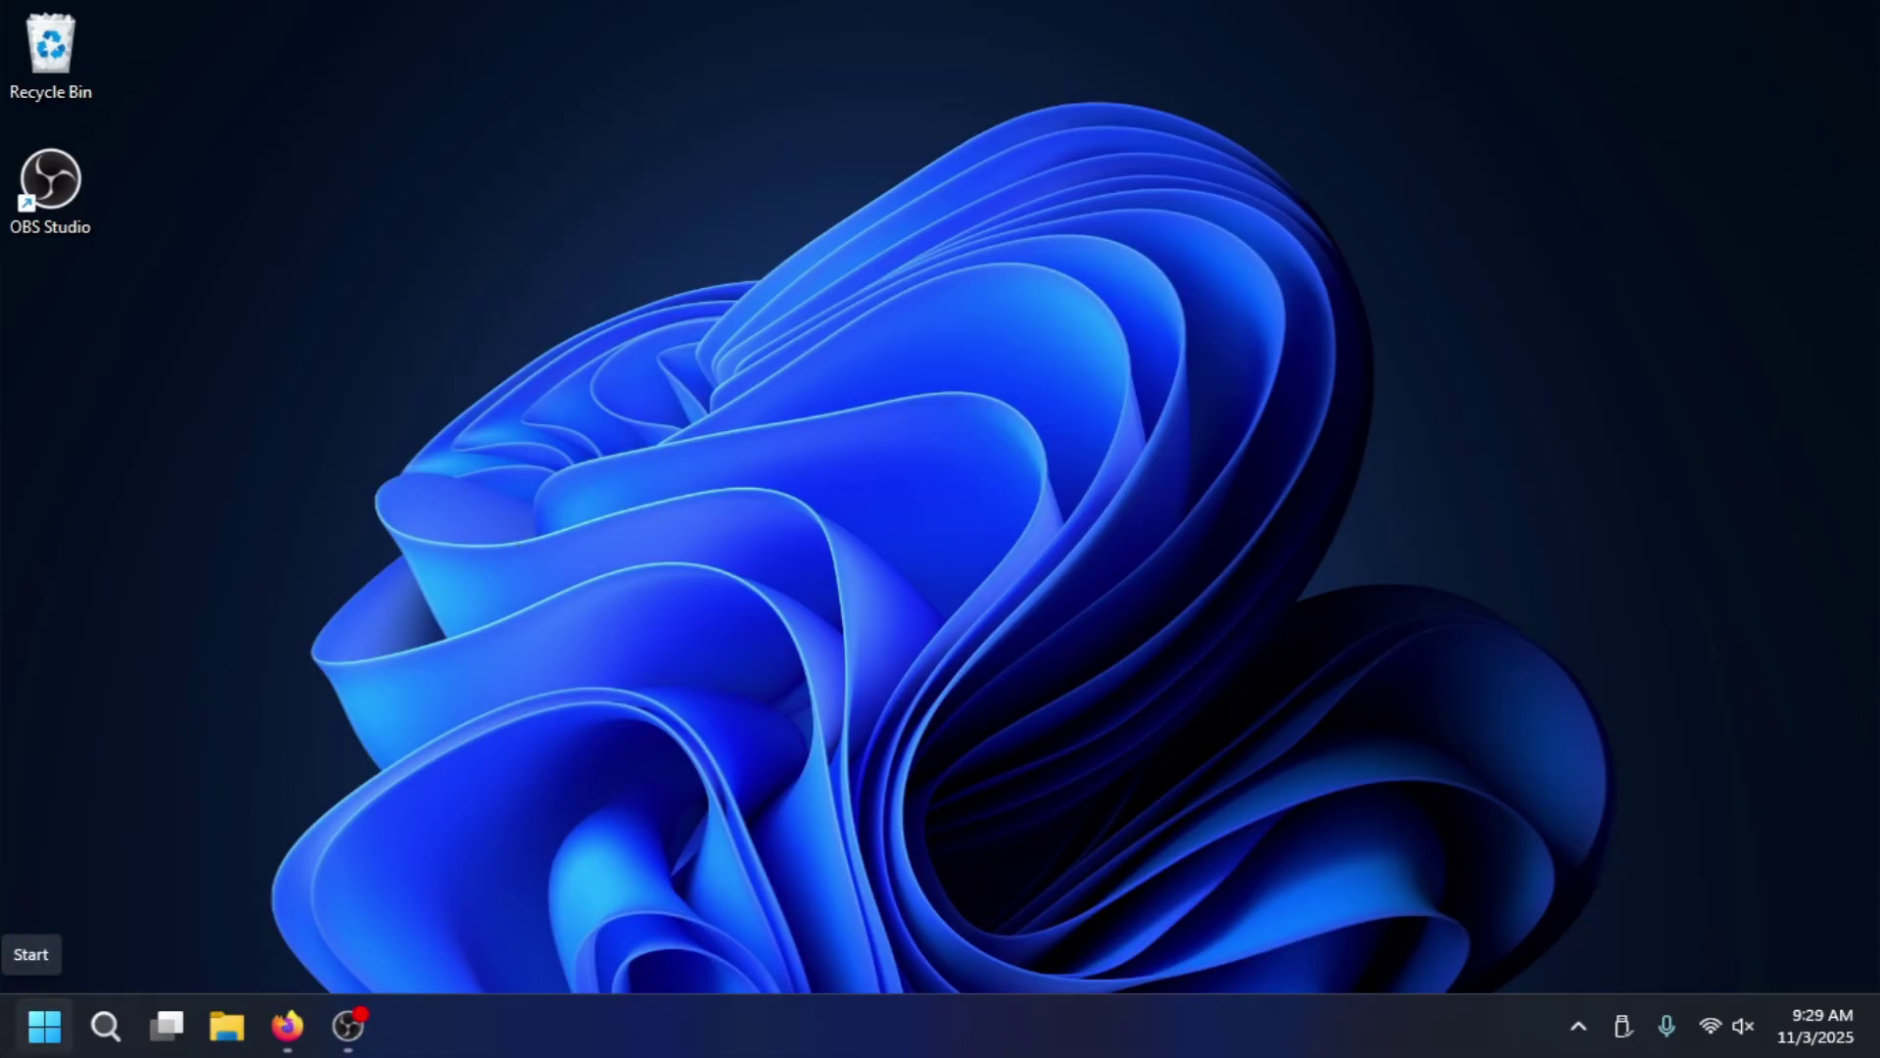
Open Personalization > Start from the Start menu and review its layout and recommendation options.
{"action": "left_click", "coordinate": [44, 1025]}
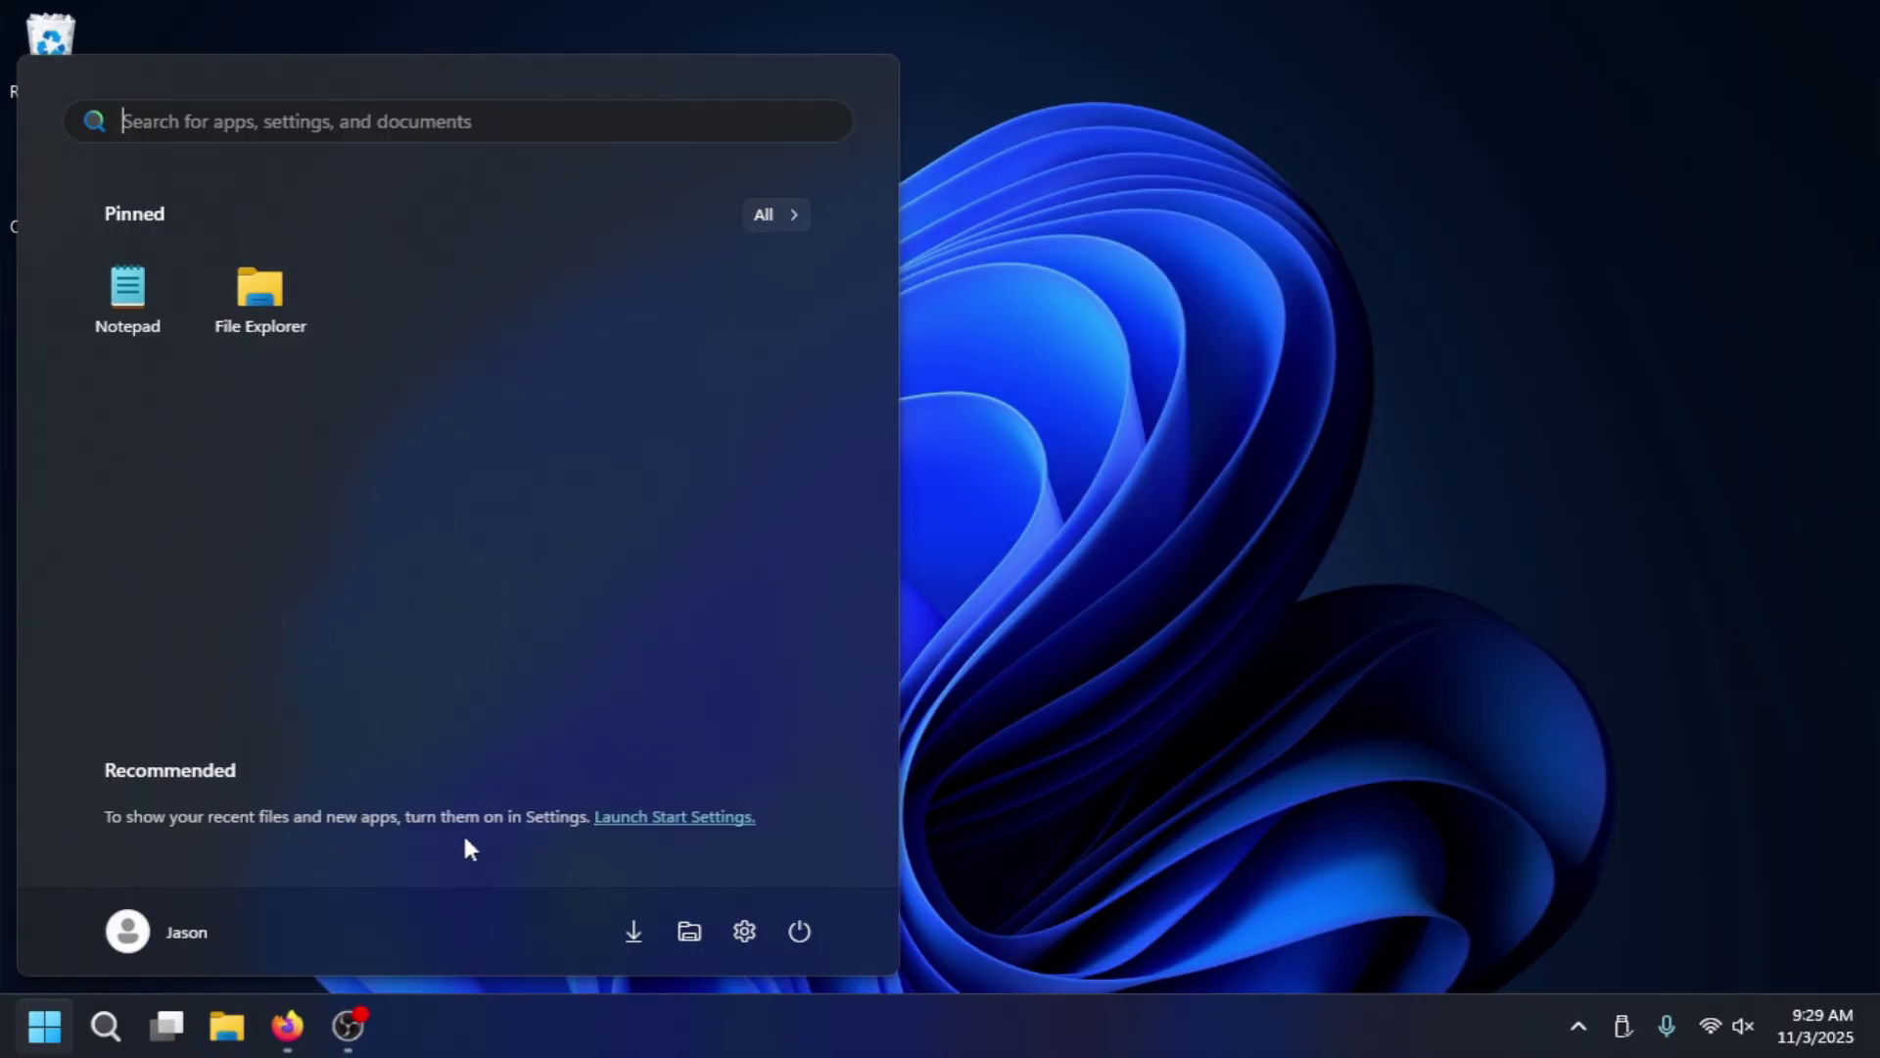
{"action": "left_click", "coordinate": [635, 827]}
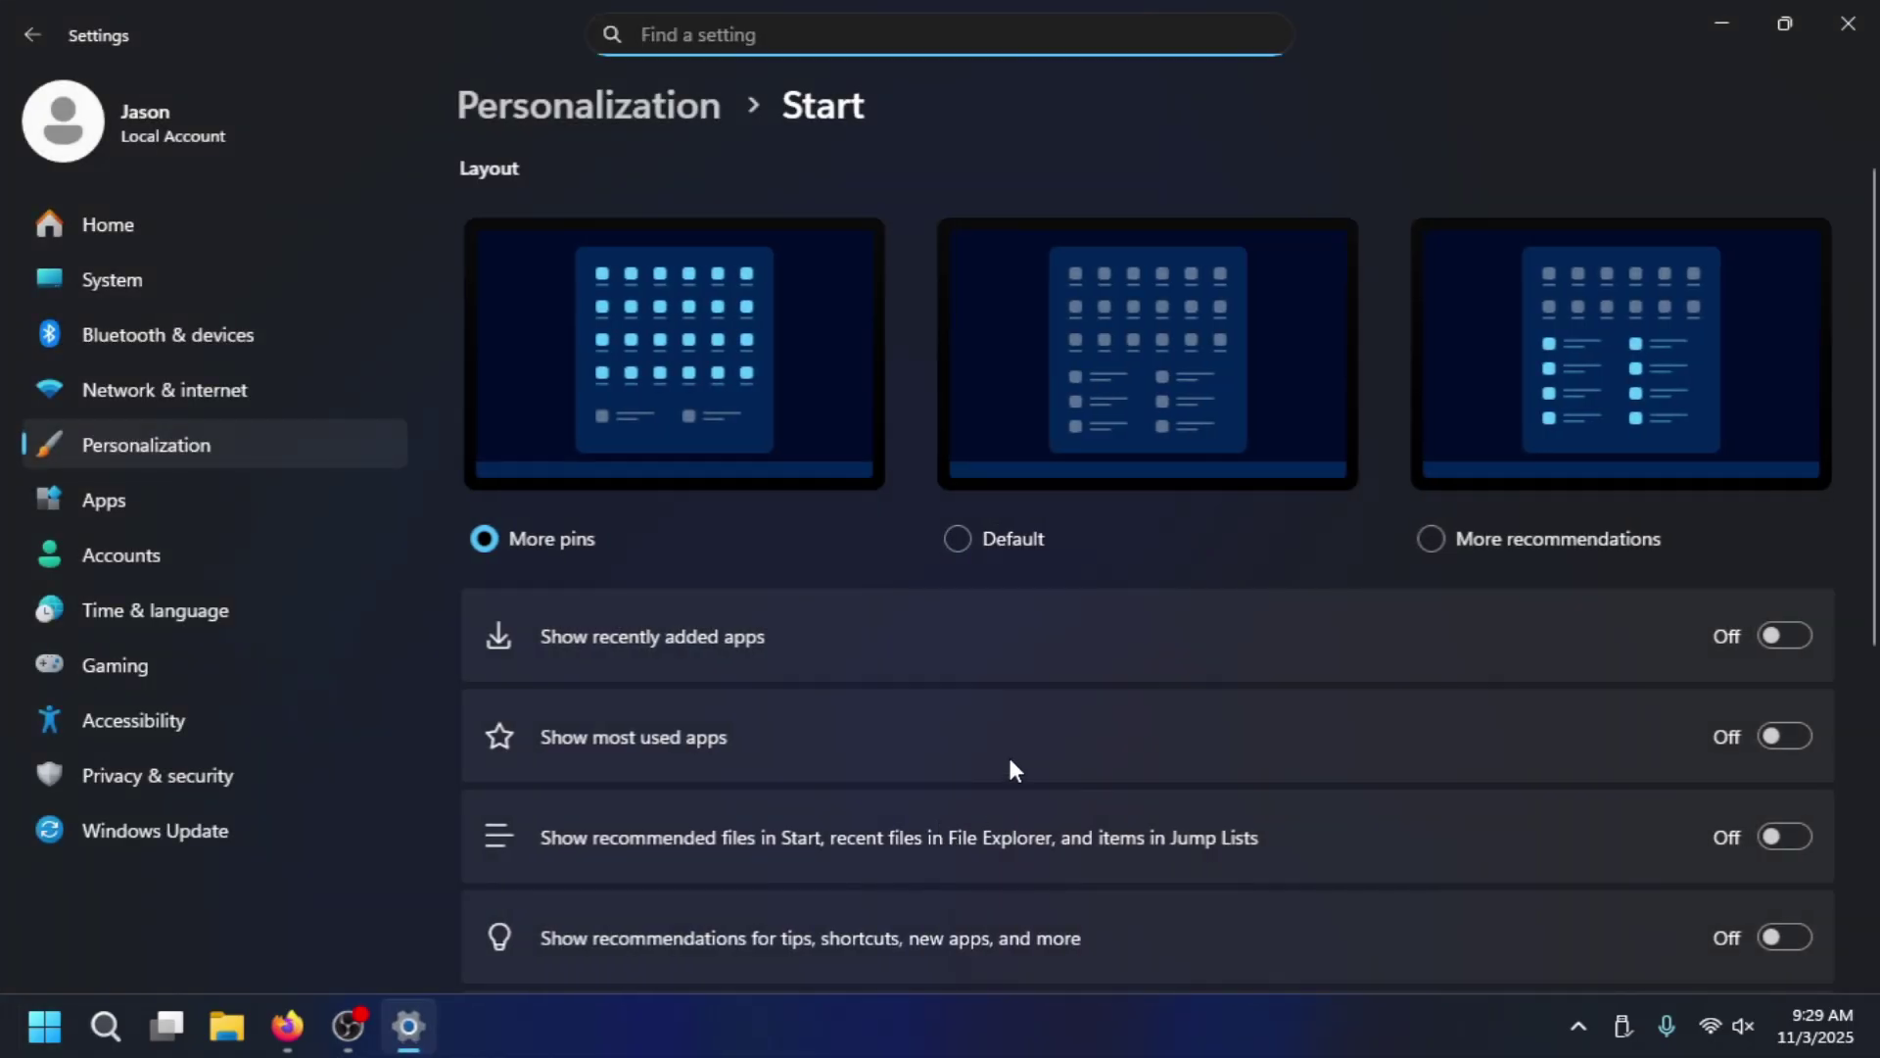
{"action": "scroll", "coordinate": [930, 739], "scroll_direction": "down", "scroll_amount": 4}
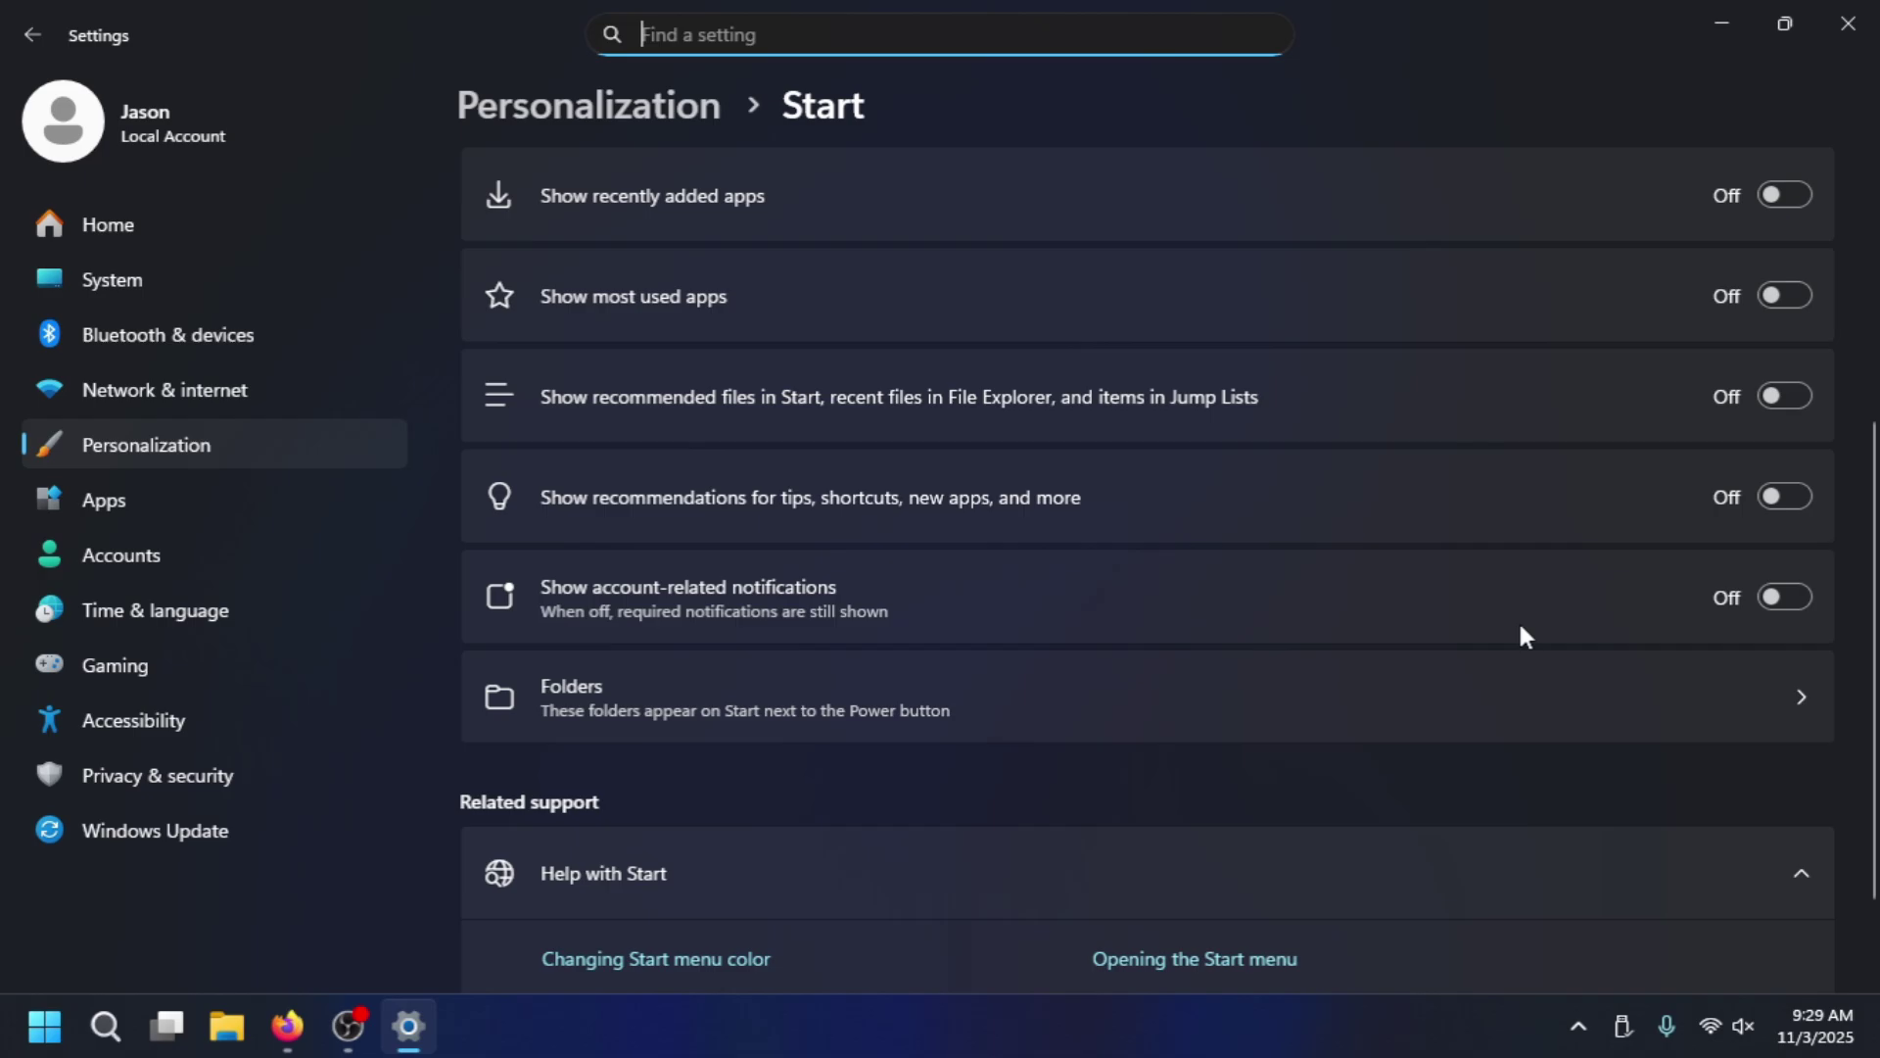
{"action": "scroll", "coordinate": [1195, 743], "scroll_direction": "up", "scroll_amount": 3}
{"action": "scroll", "coordinate": [1226, 742], "scroll_direction": "down", "scroll_amount": 2}
{"action": "scroll", "coordinate": [555, 720], "scroll_direction": "up", "scroll_amount": 3}
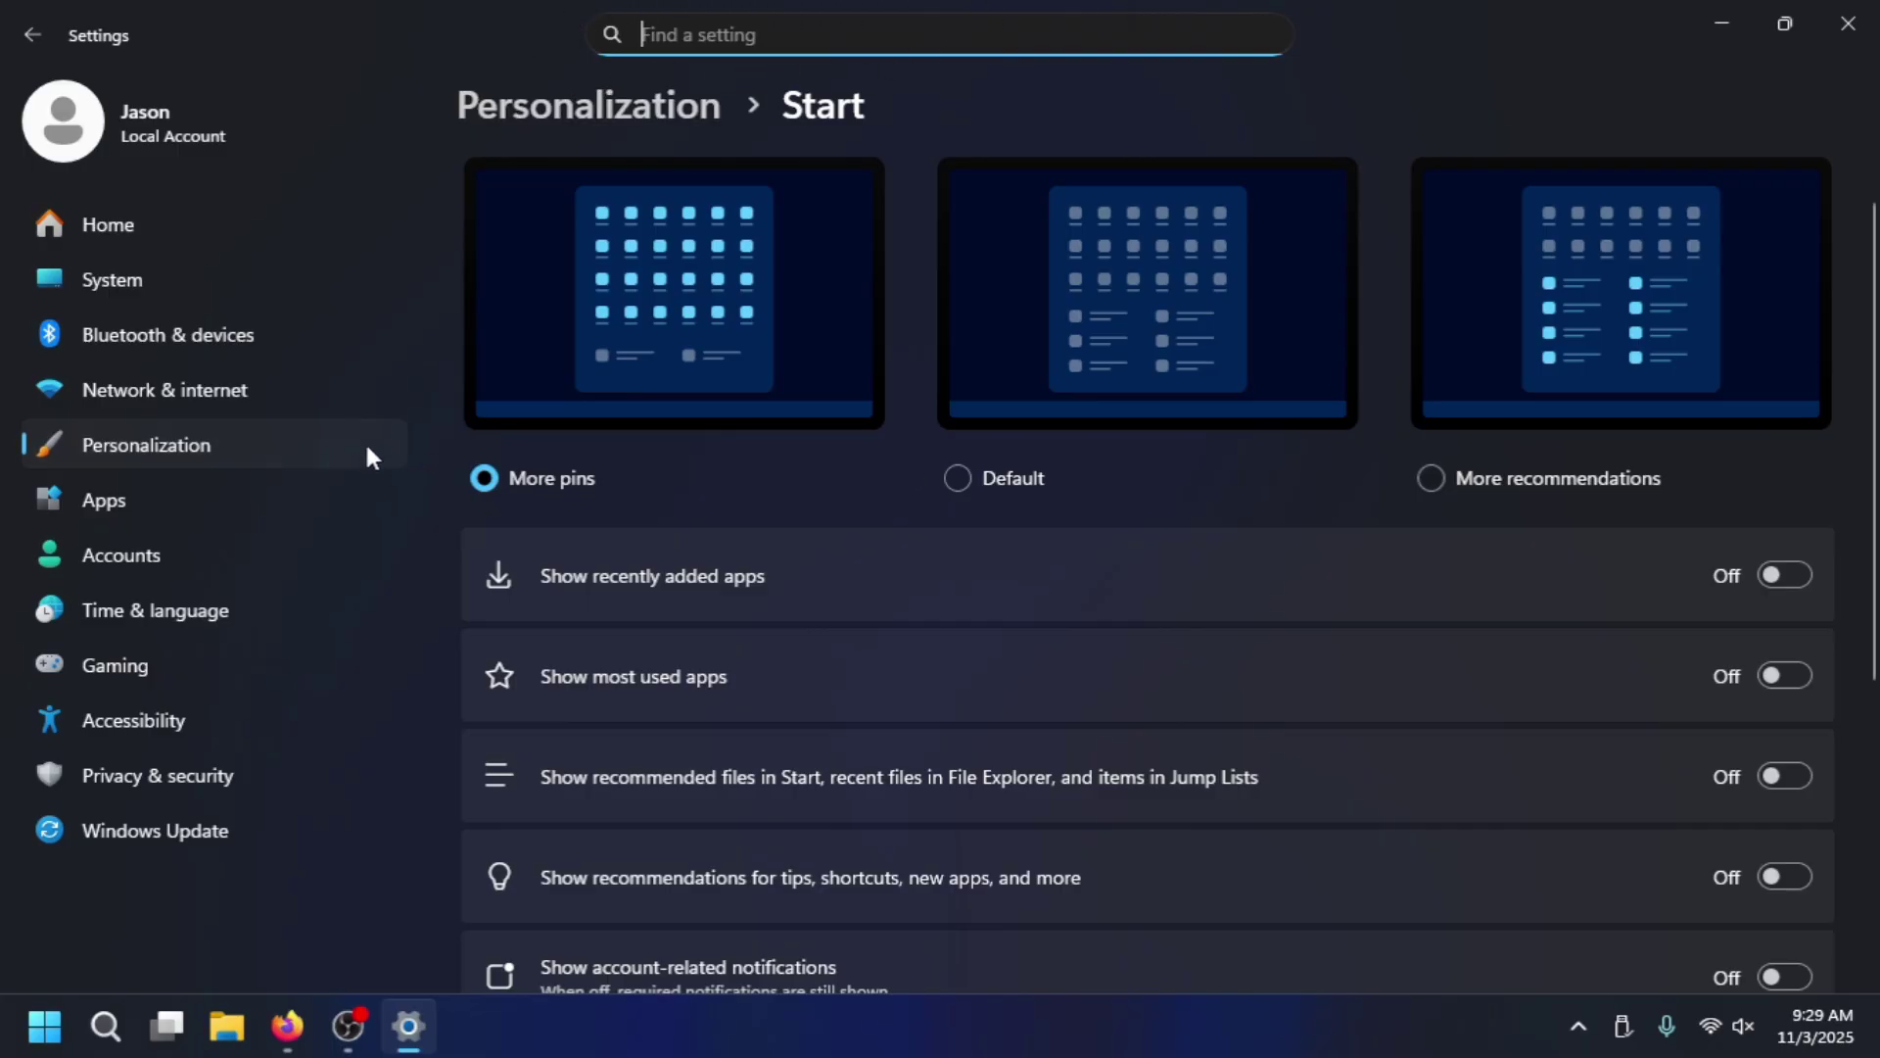
Browse the Personalization overview, check the Dynamic Lighting page, and return to the overview.
{"action": "left_click", "coordinate": [297, 444]}
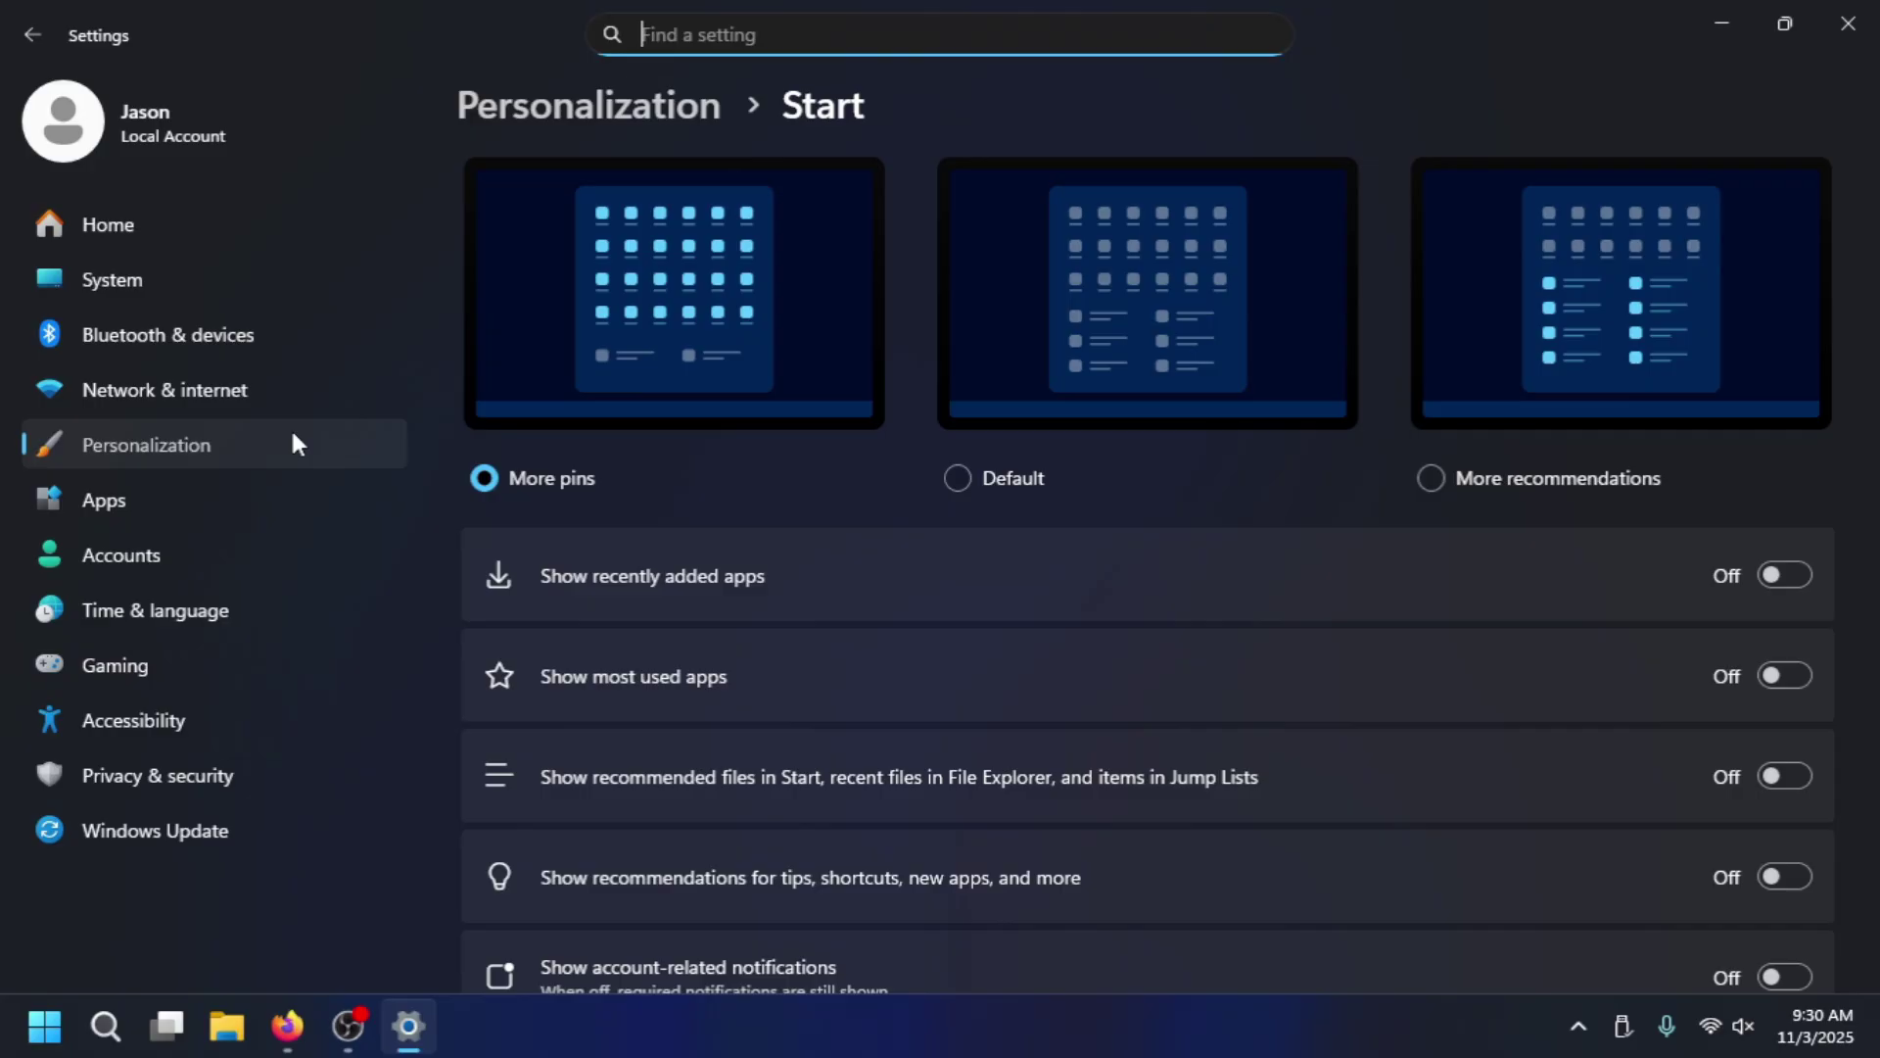
{"action": "scroll", "coordinate": [1034, 549], "scroll_direction": "down", "scroll_amount": 3}
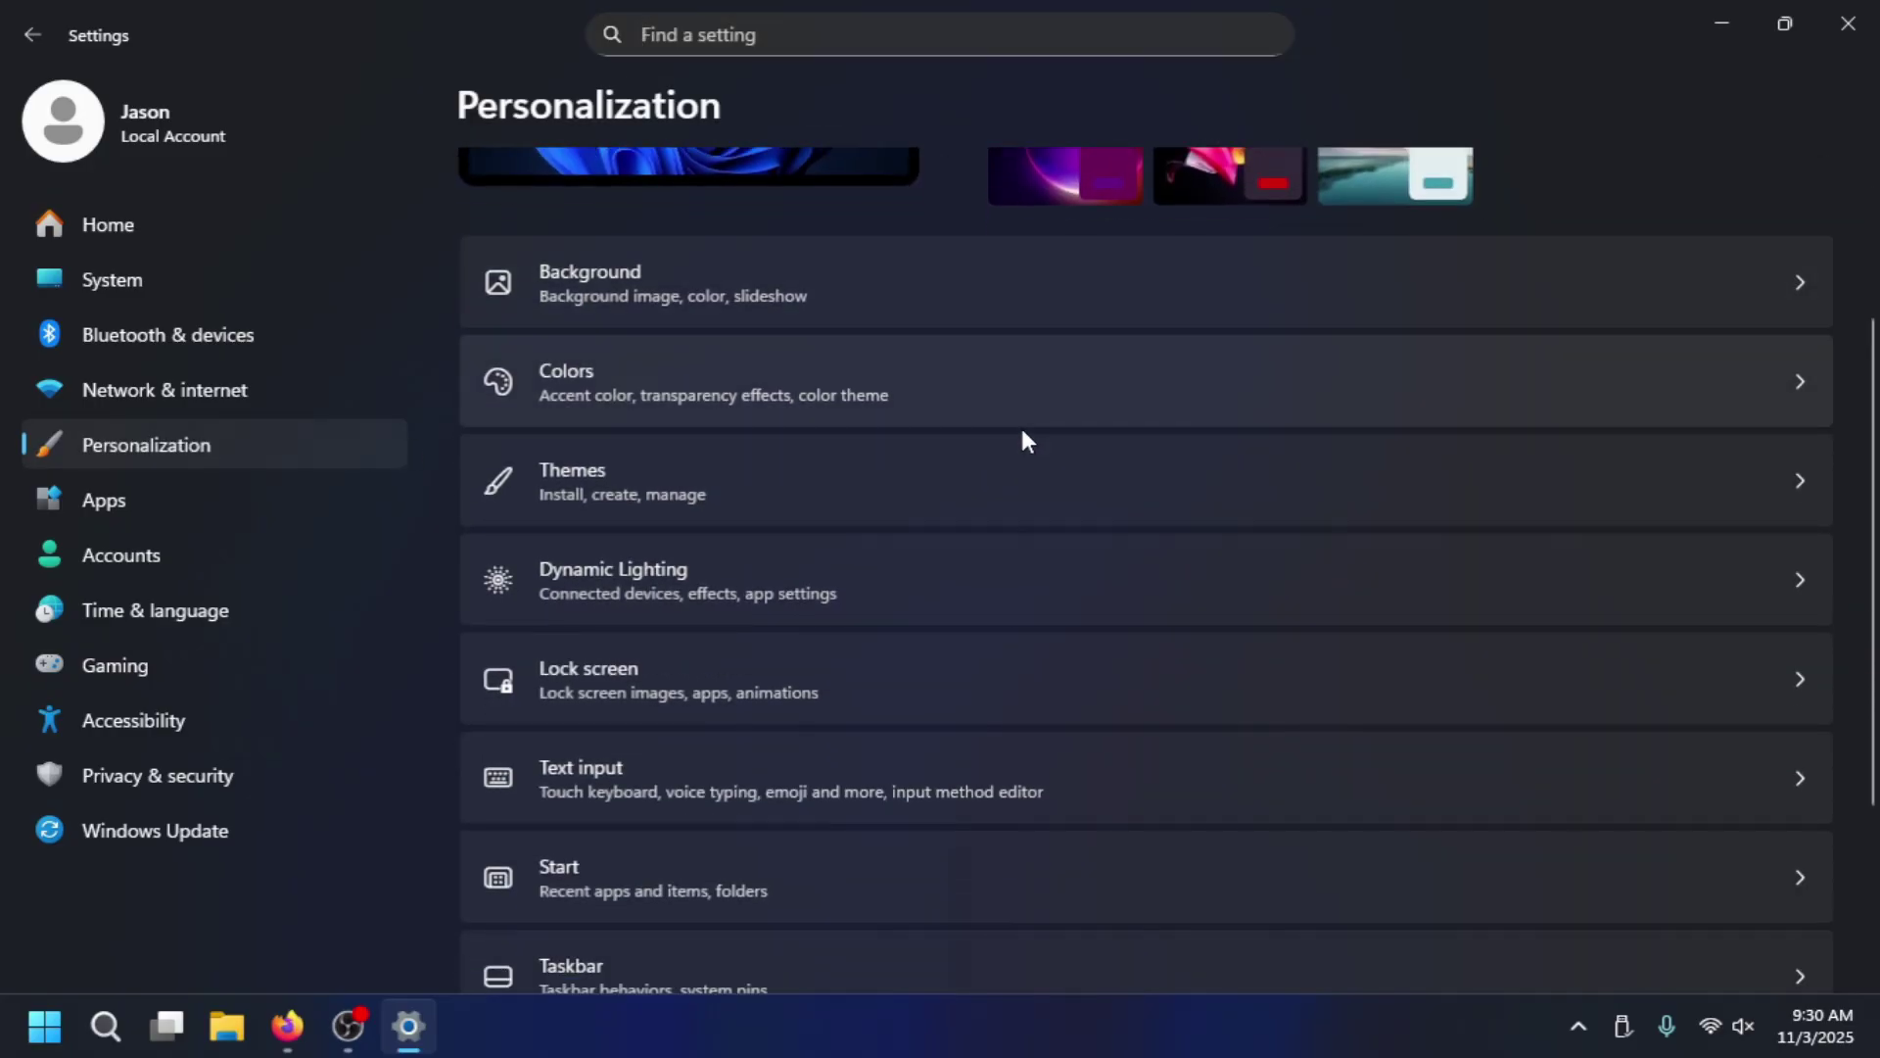
{"action": "scroll", "coordinate": [1030, 435], "scroll_direction": "down", "scroll_amount": 3}
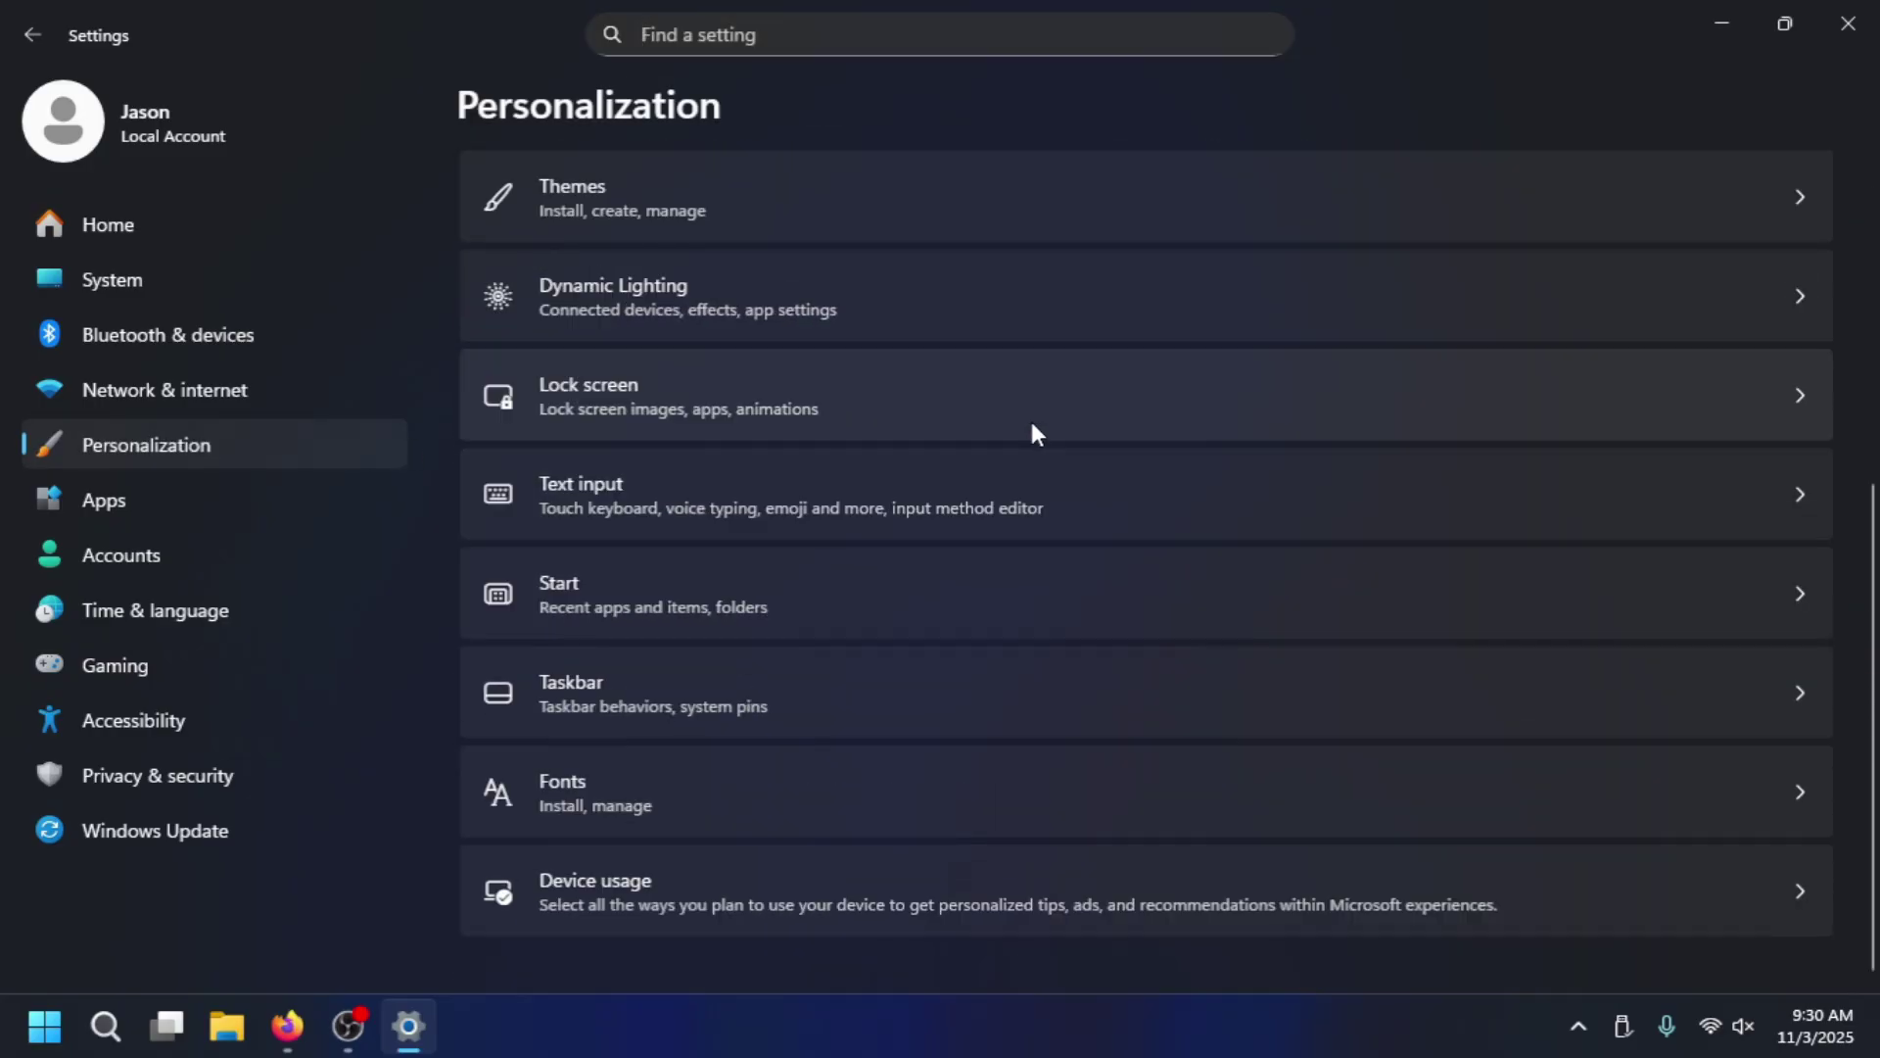
{"action": "scroll", "coordinate": [1032, 424], "scroll_direction": "up", "scroll_amount": 4}
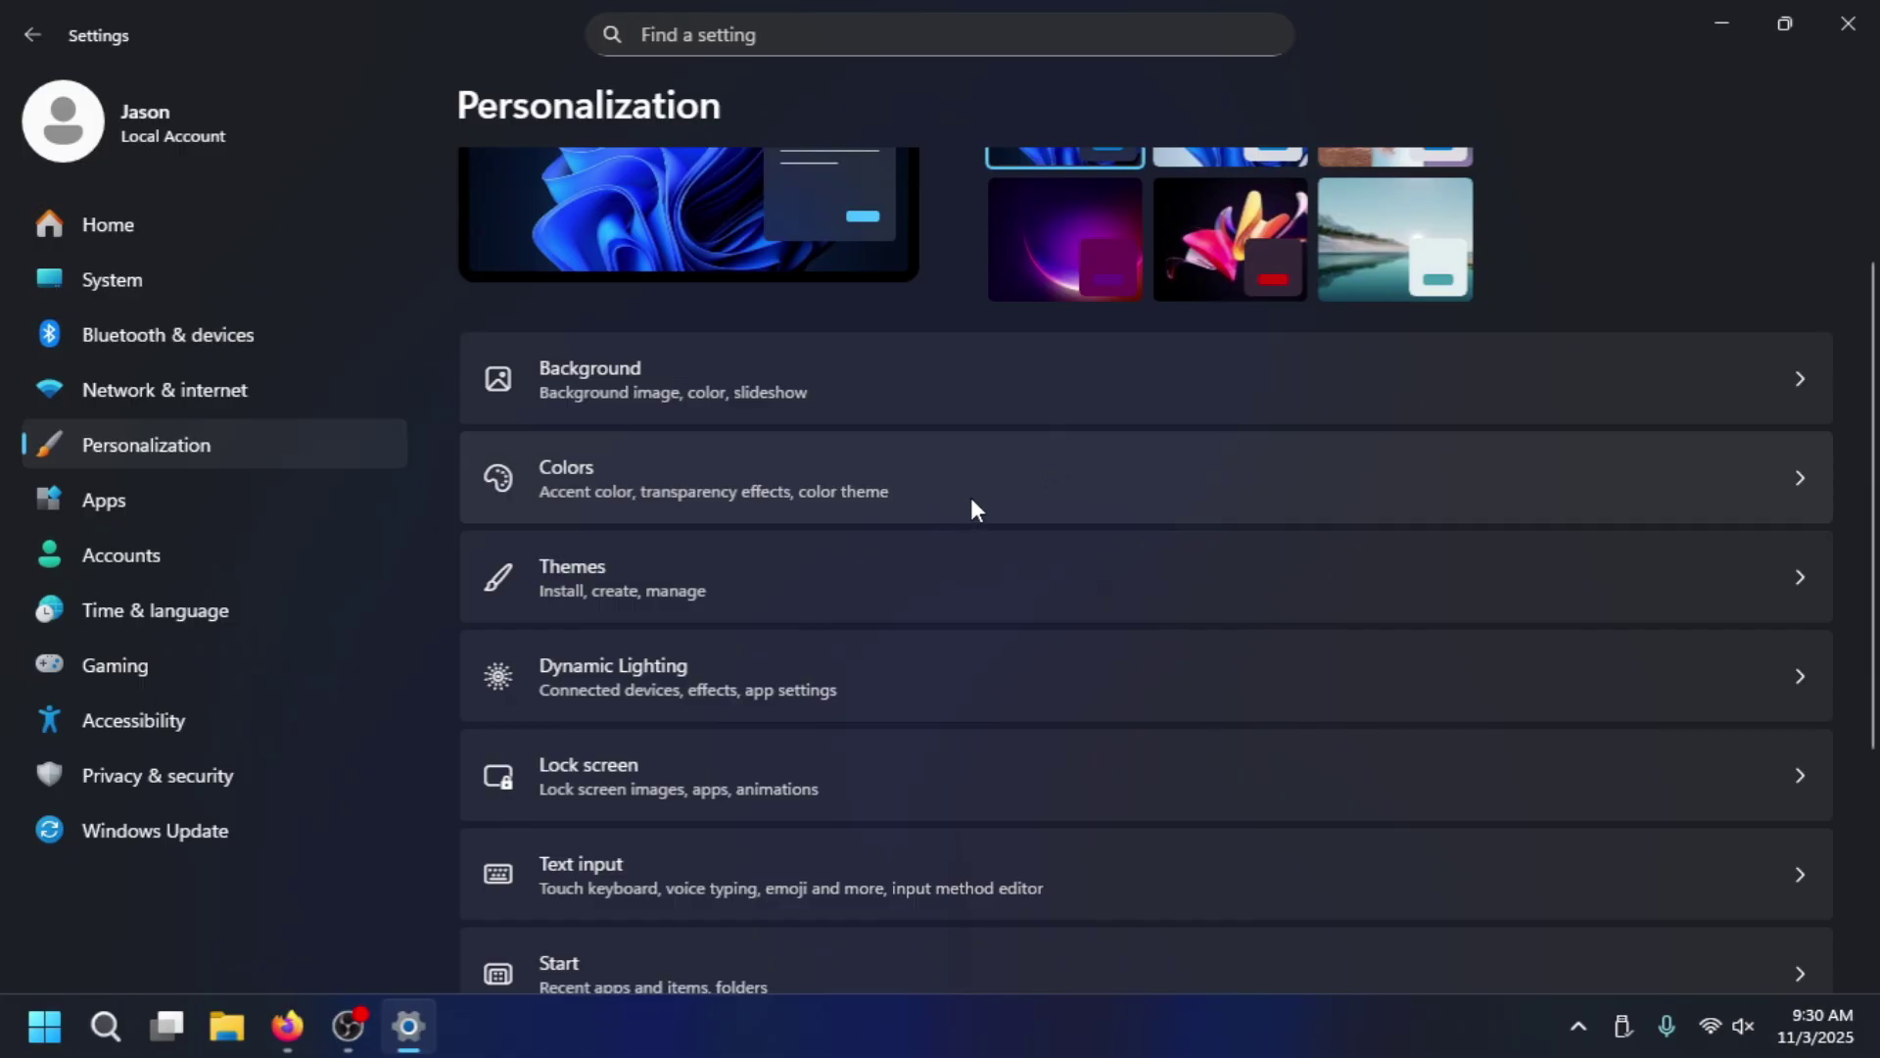
{"action": "scroll", "coordinate": [973, 500], "scroll_direction": "down", "scroll_amount": 3}
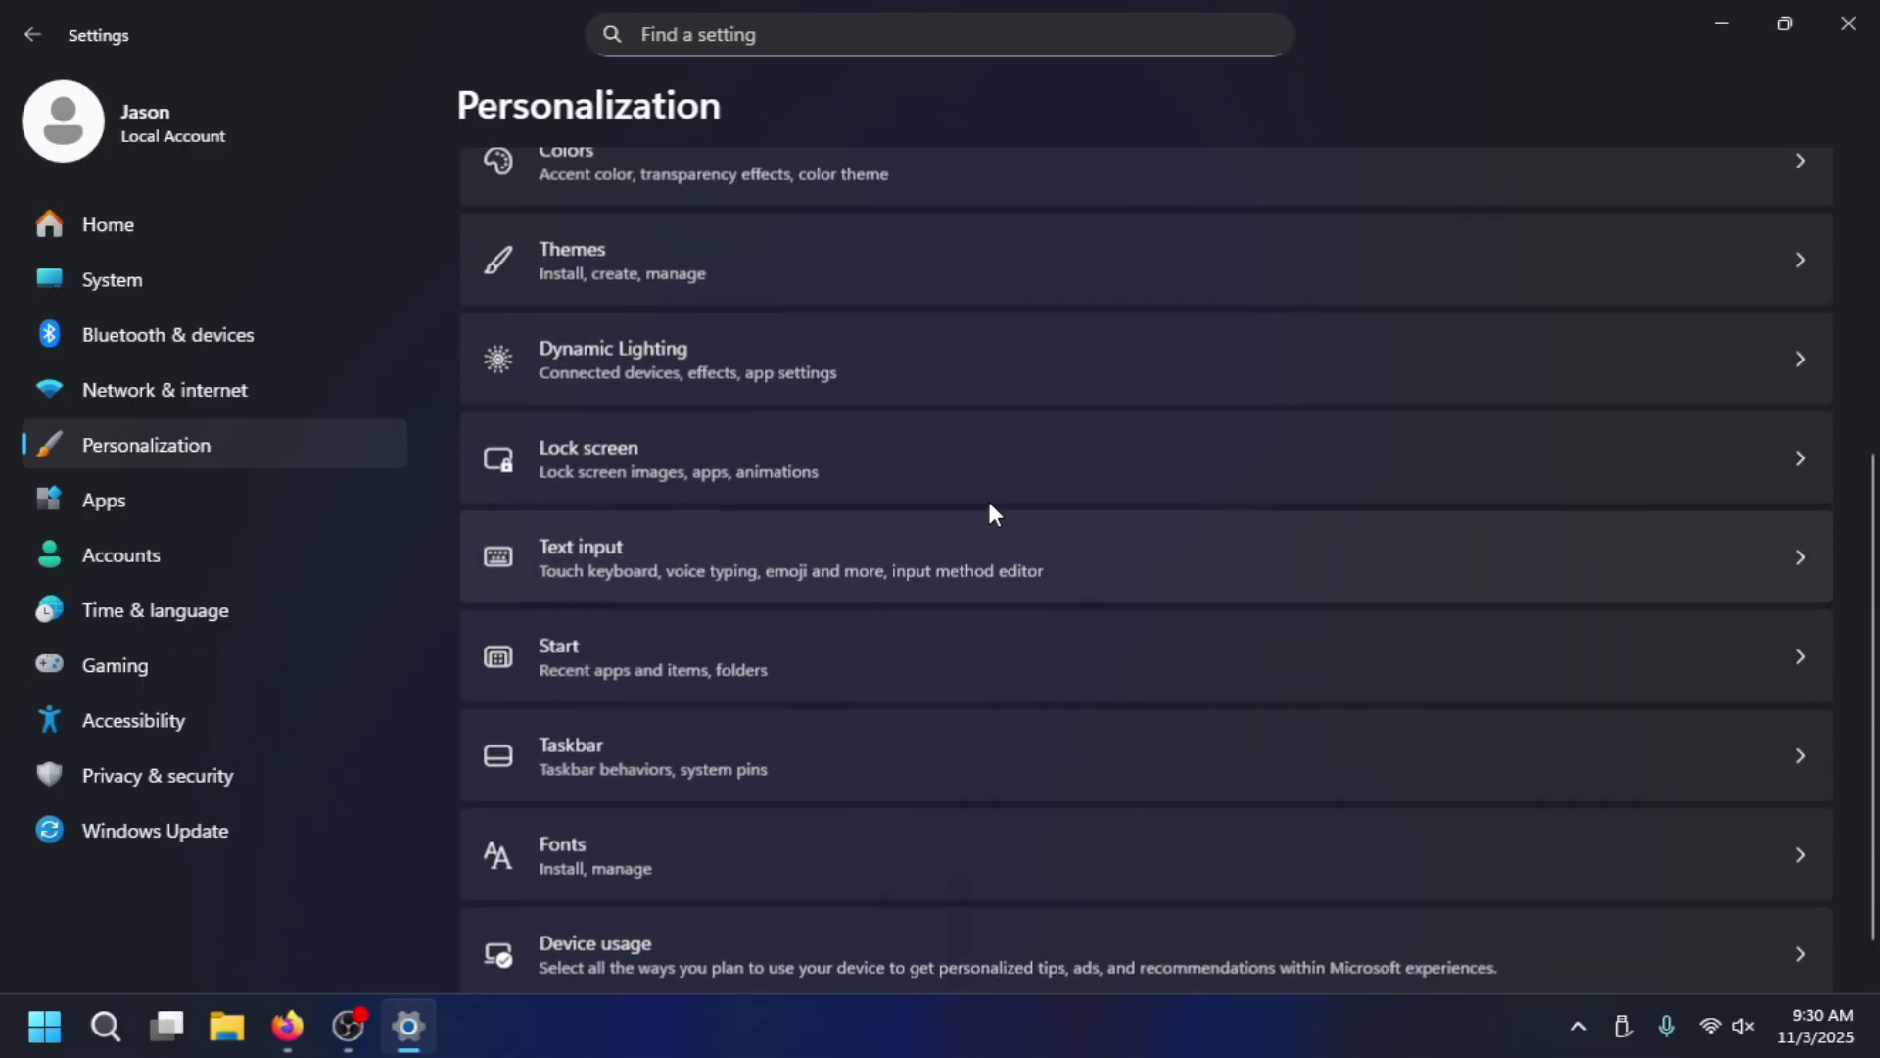
{"action": "scroll", "coordinate": [989, 505], "scroll_direction": "up", "scroll_amount": 2}
{"action": "scroll", "coordinate": [1005, 494], "scroll_direction": "down", "scroll_amount": 1}
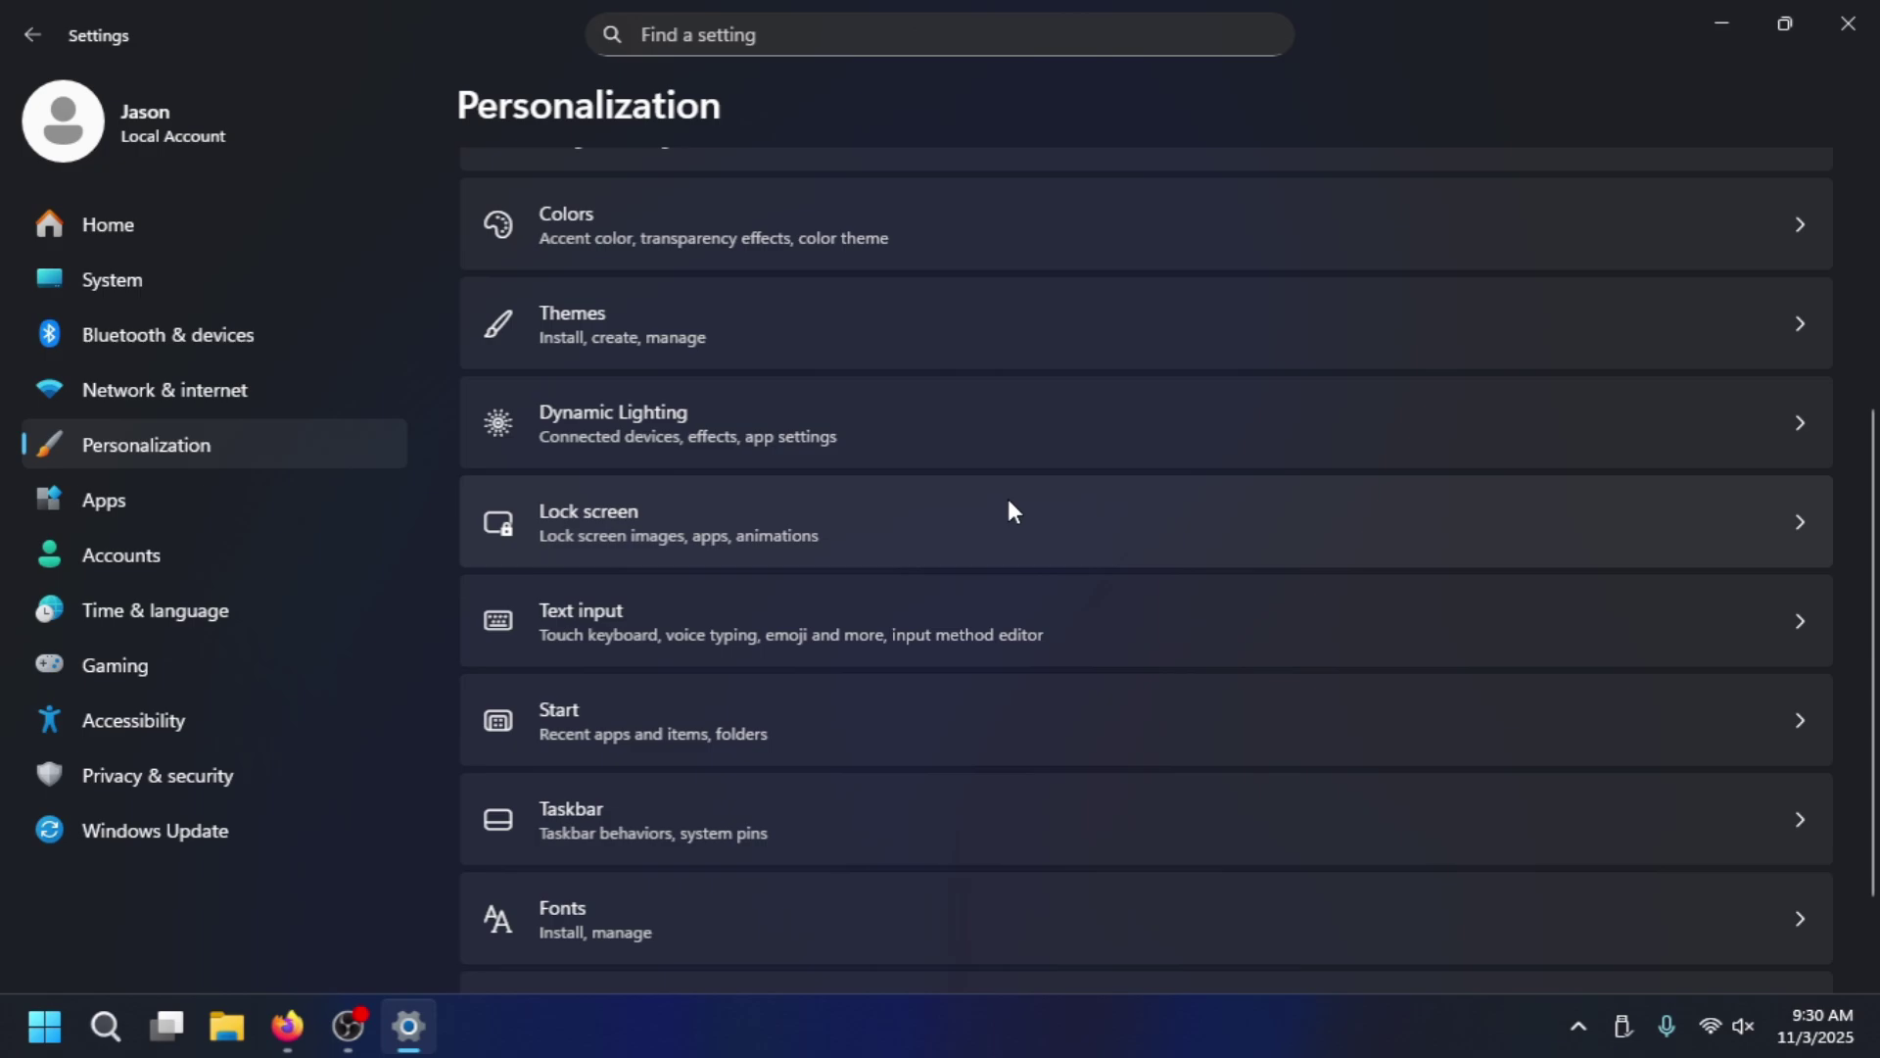
{"action": "scroll", "coordinate": [994, 500], "scroll_direction": "up", "scroll_amount": 1}
{"action": "scroll", "coordinate": [985, 519], "scroll_direction": "up", "scroll_amount": 2}
{"action": "scroll", "coordinate": [988, 519], "scroll_direction": "down", "scroll_amount": 2}
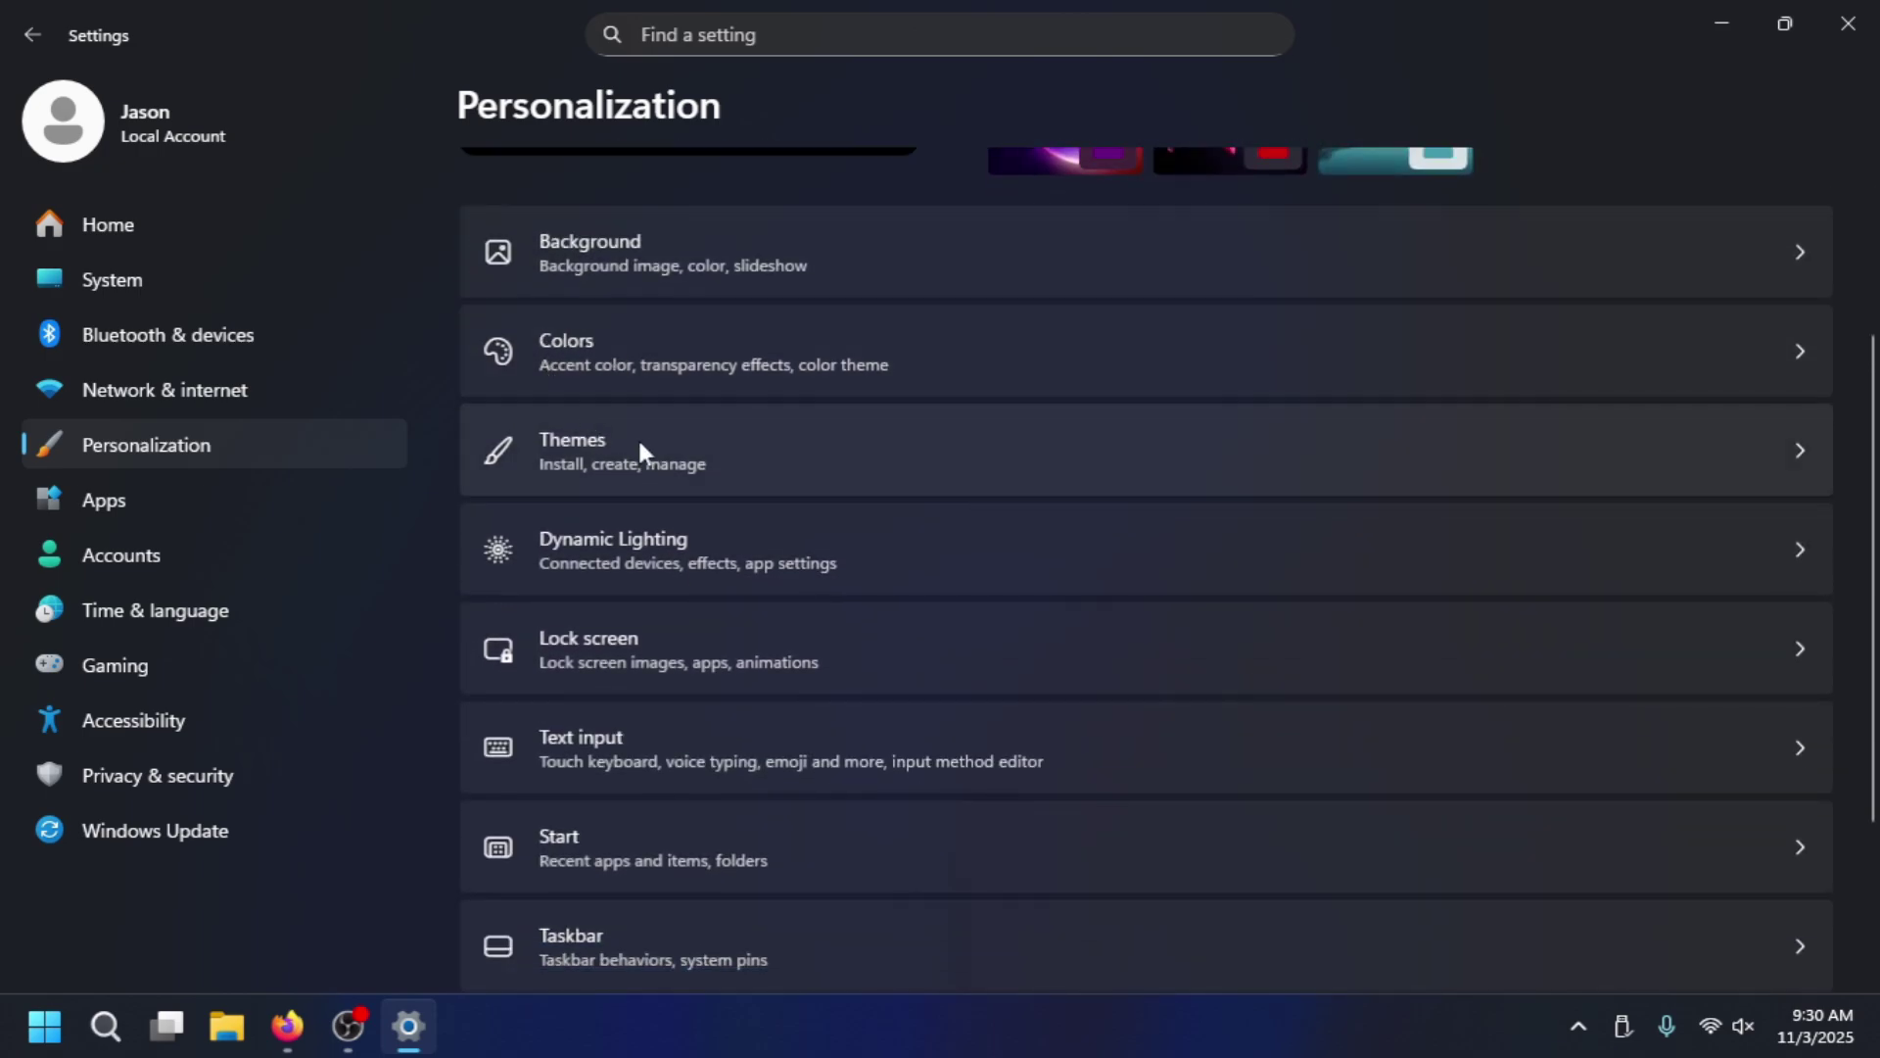
{"action": "left_click", "coordinate": [713, 551]}
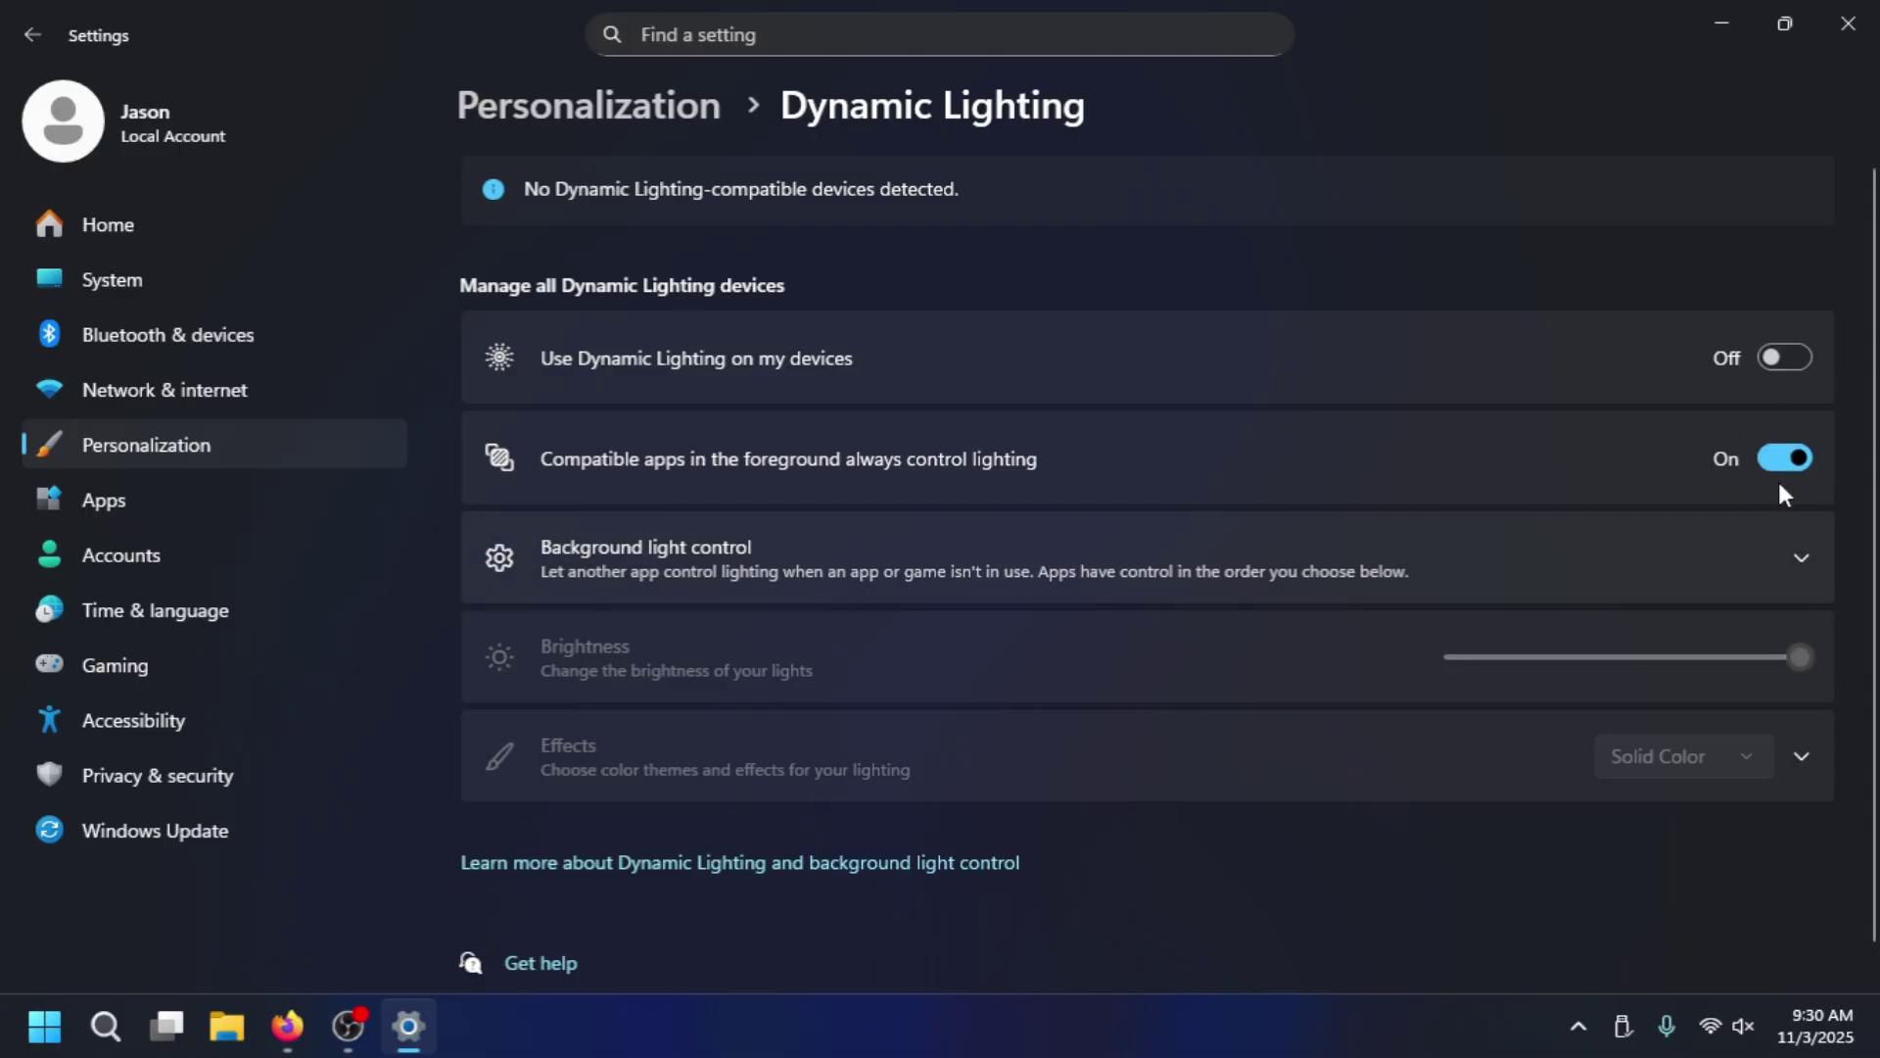
{"action": "left_click", "coordinate": [528, 105]}
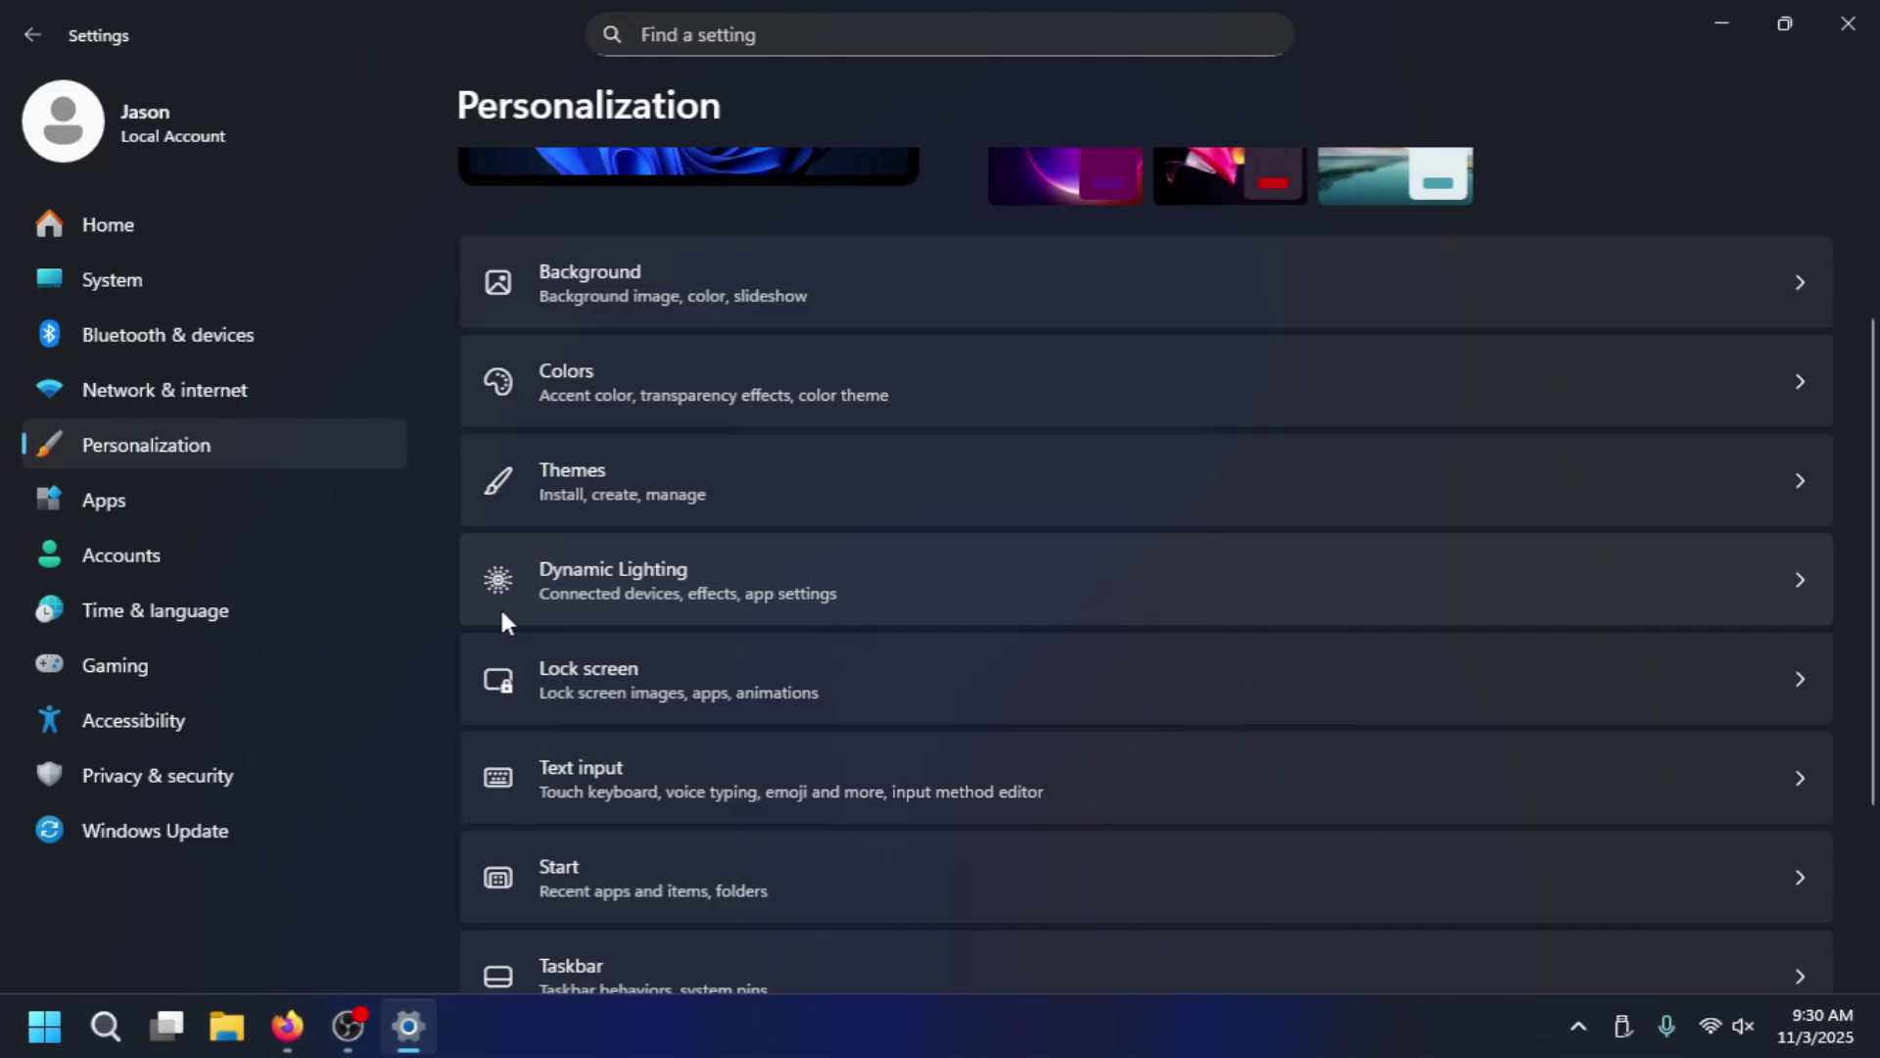
From Themes, tick Computer, User's Files, Network and Control Panel in Desktop Icon Settings, then cancel.
{"action": "left_click", "coordinate": [669, 492]}
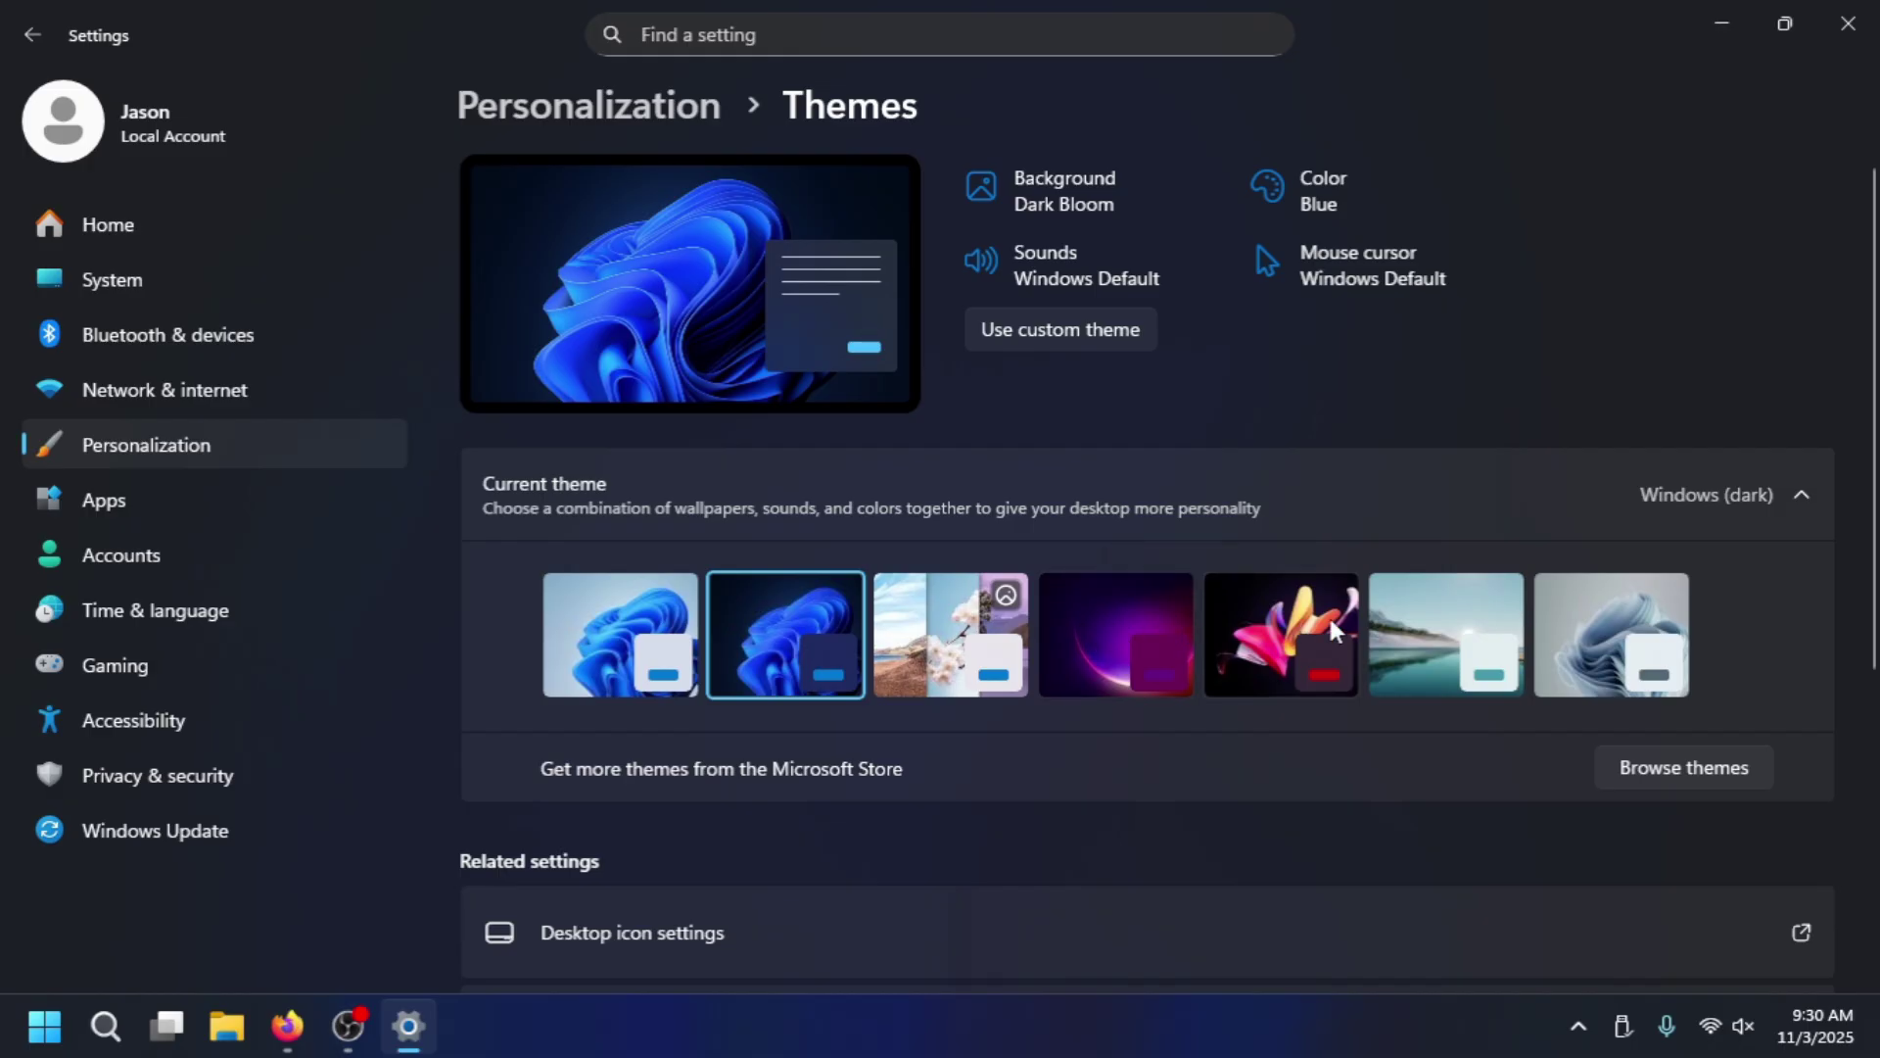
{"action": "scroll", "coordinate": [770, 451], "scroll_direction": "down", "scroll_amount": 5}
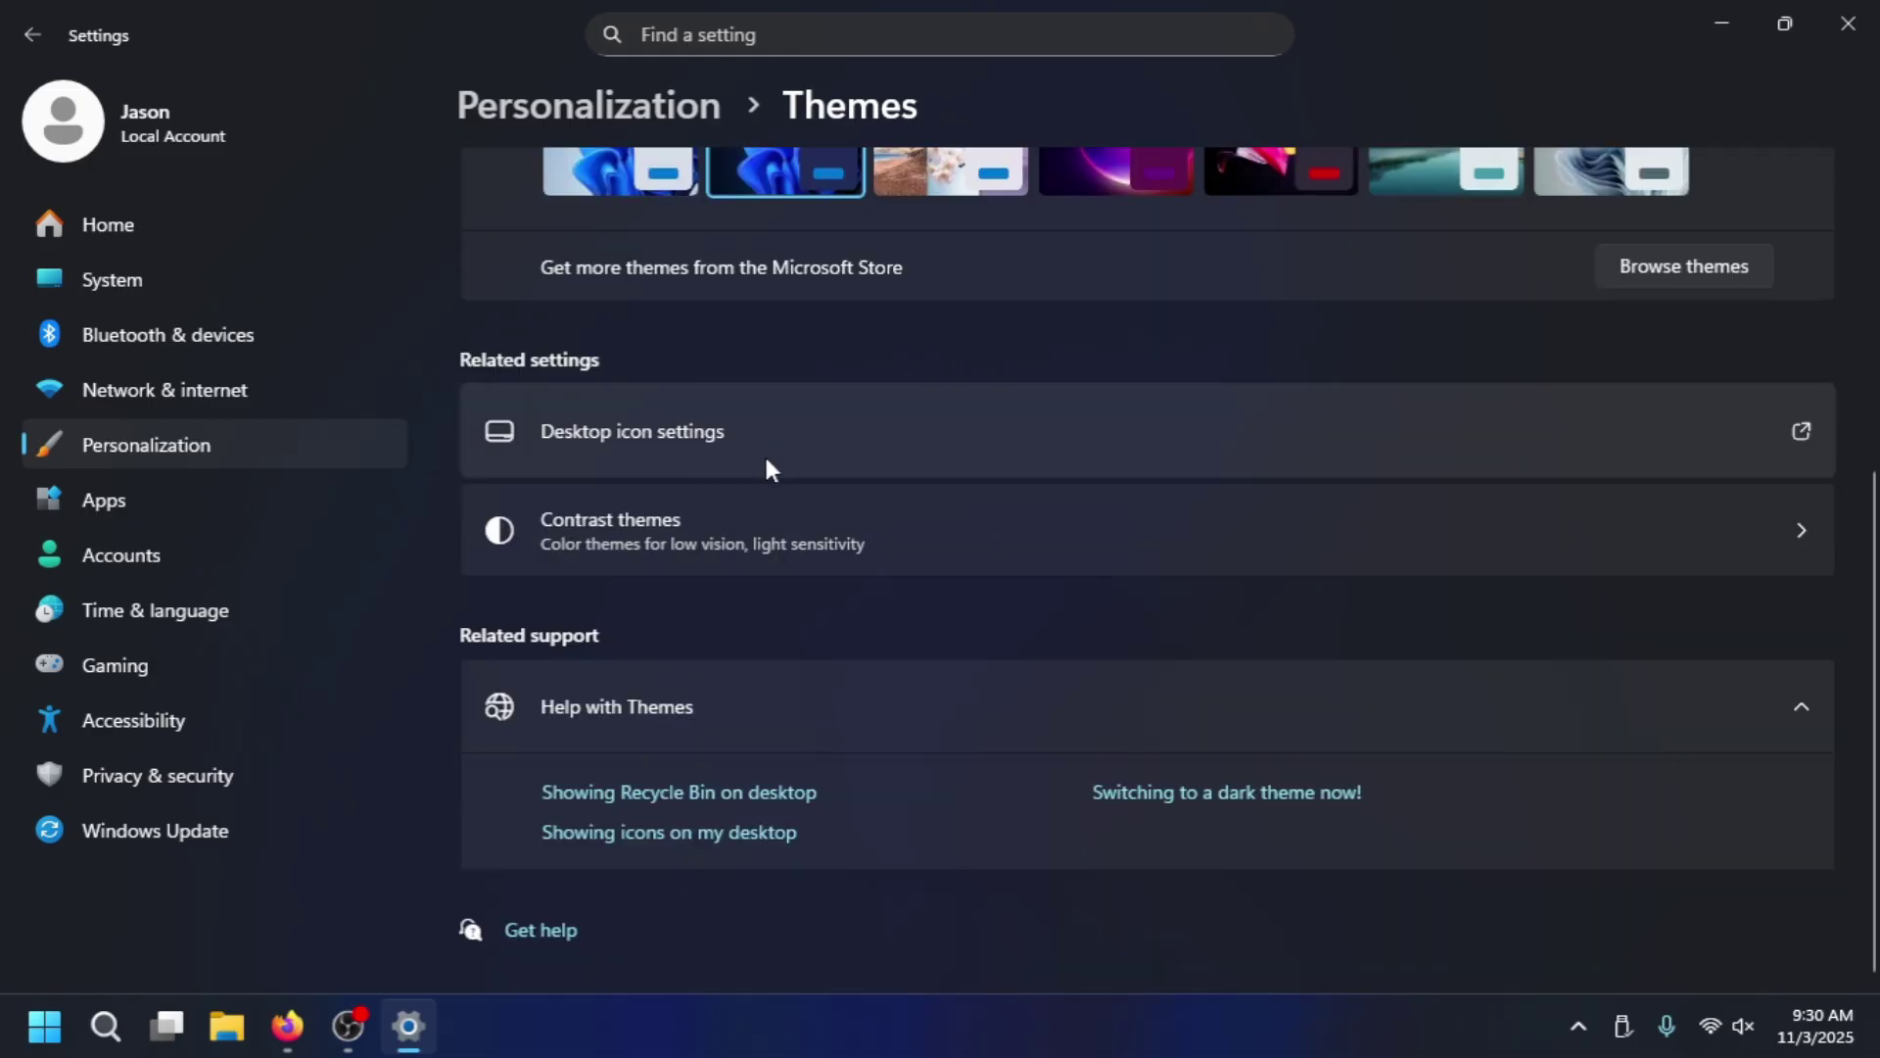
{"action": "left_click", "coordinate": [769, 461]}
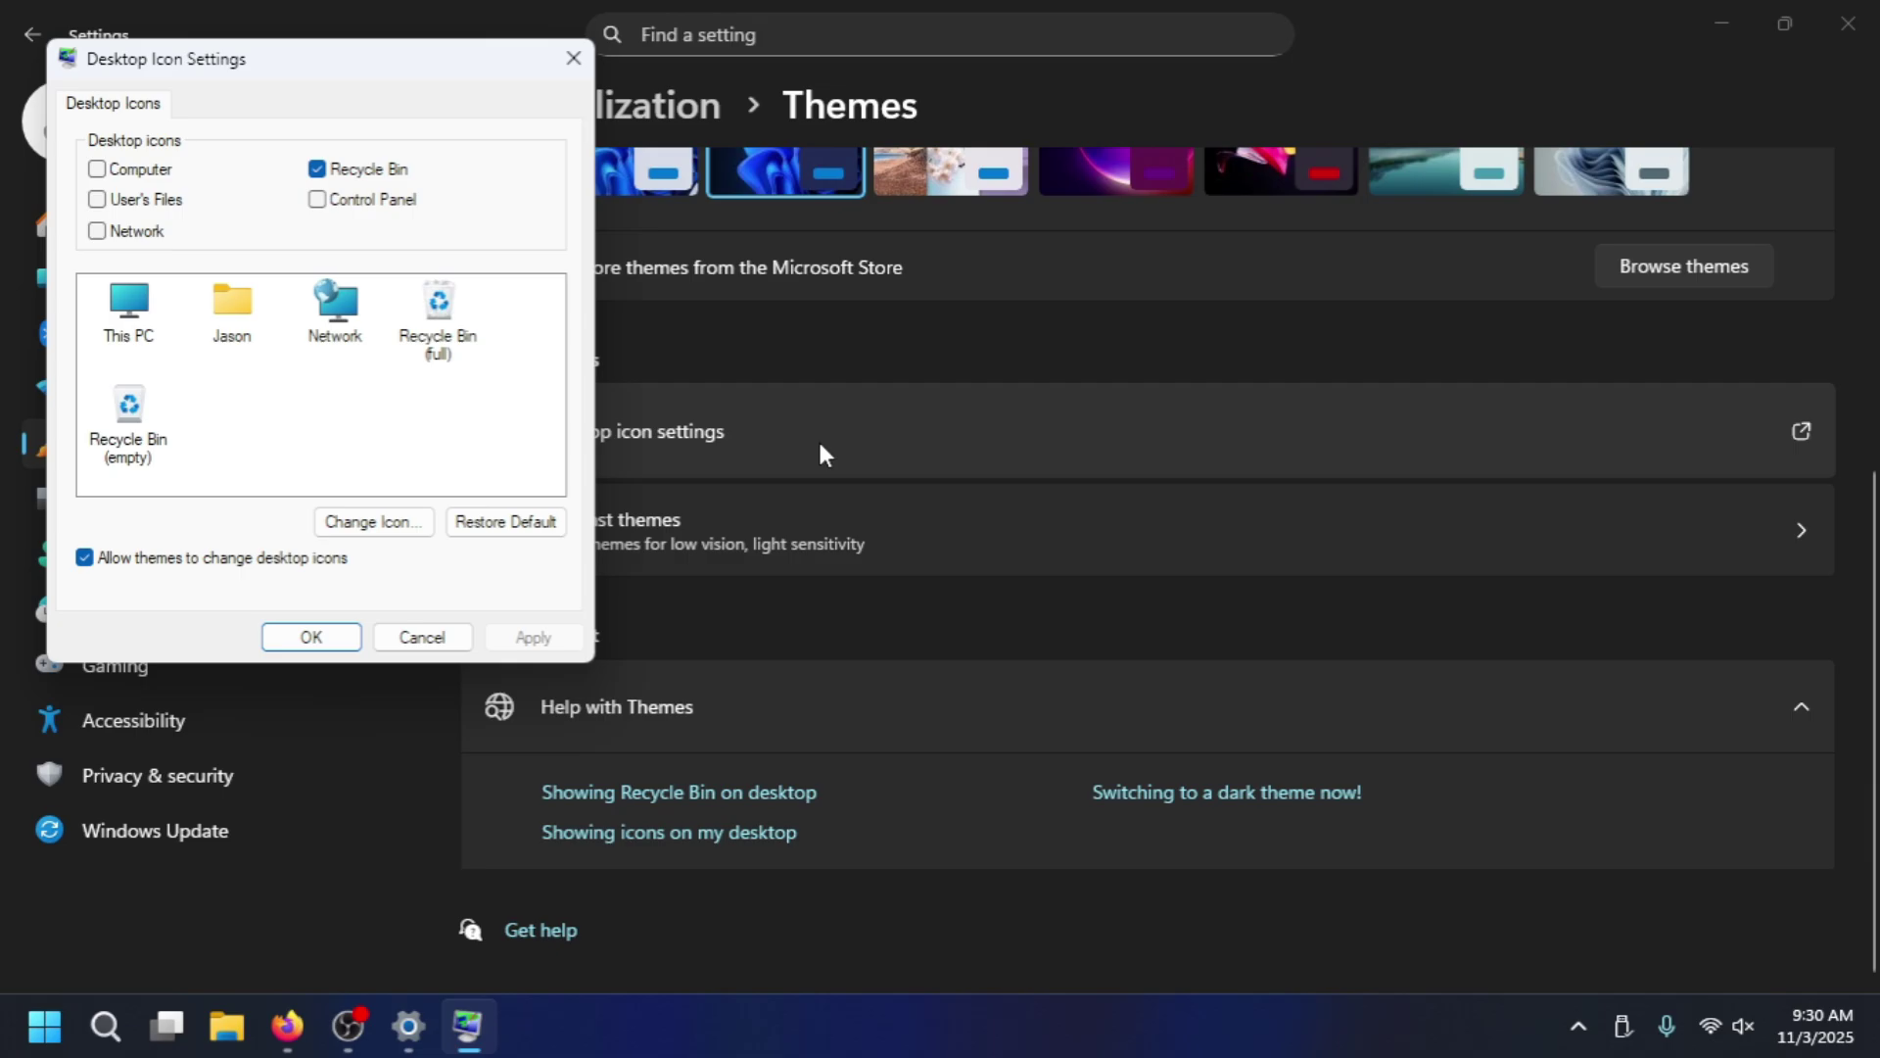
{"action": "left_click", "coordinate": [318, 201]}
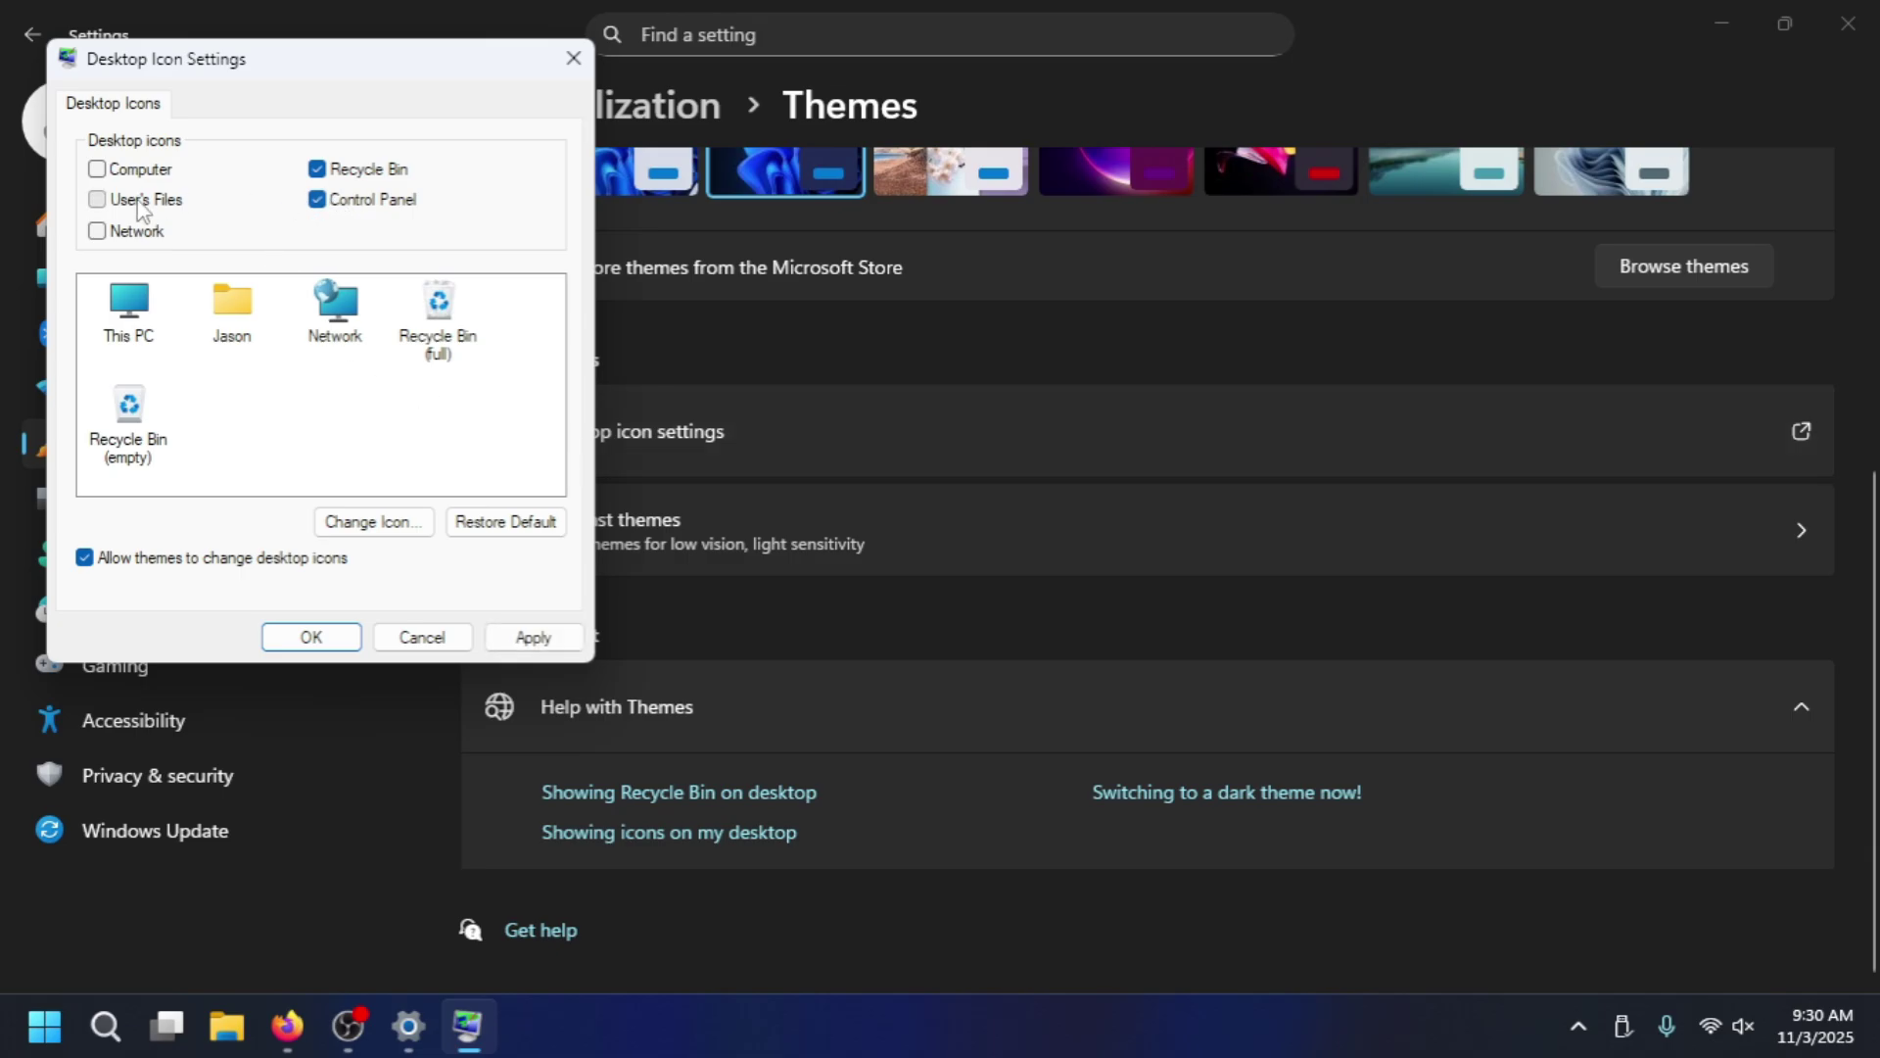
{"action": "left_click", "coordinate": [142, 208]}
{"action": "left_click", "coordinate": [127, 170]}
{"action": "left_click", "coordinate": [138, 235]}
{"action": "left_click", "coordinate": [470, 641]}
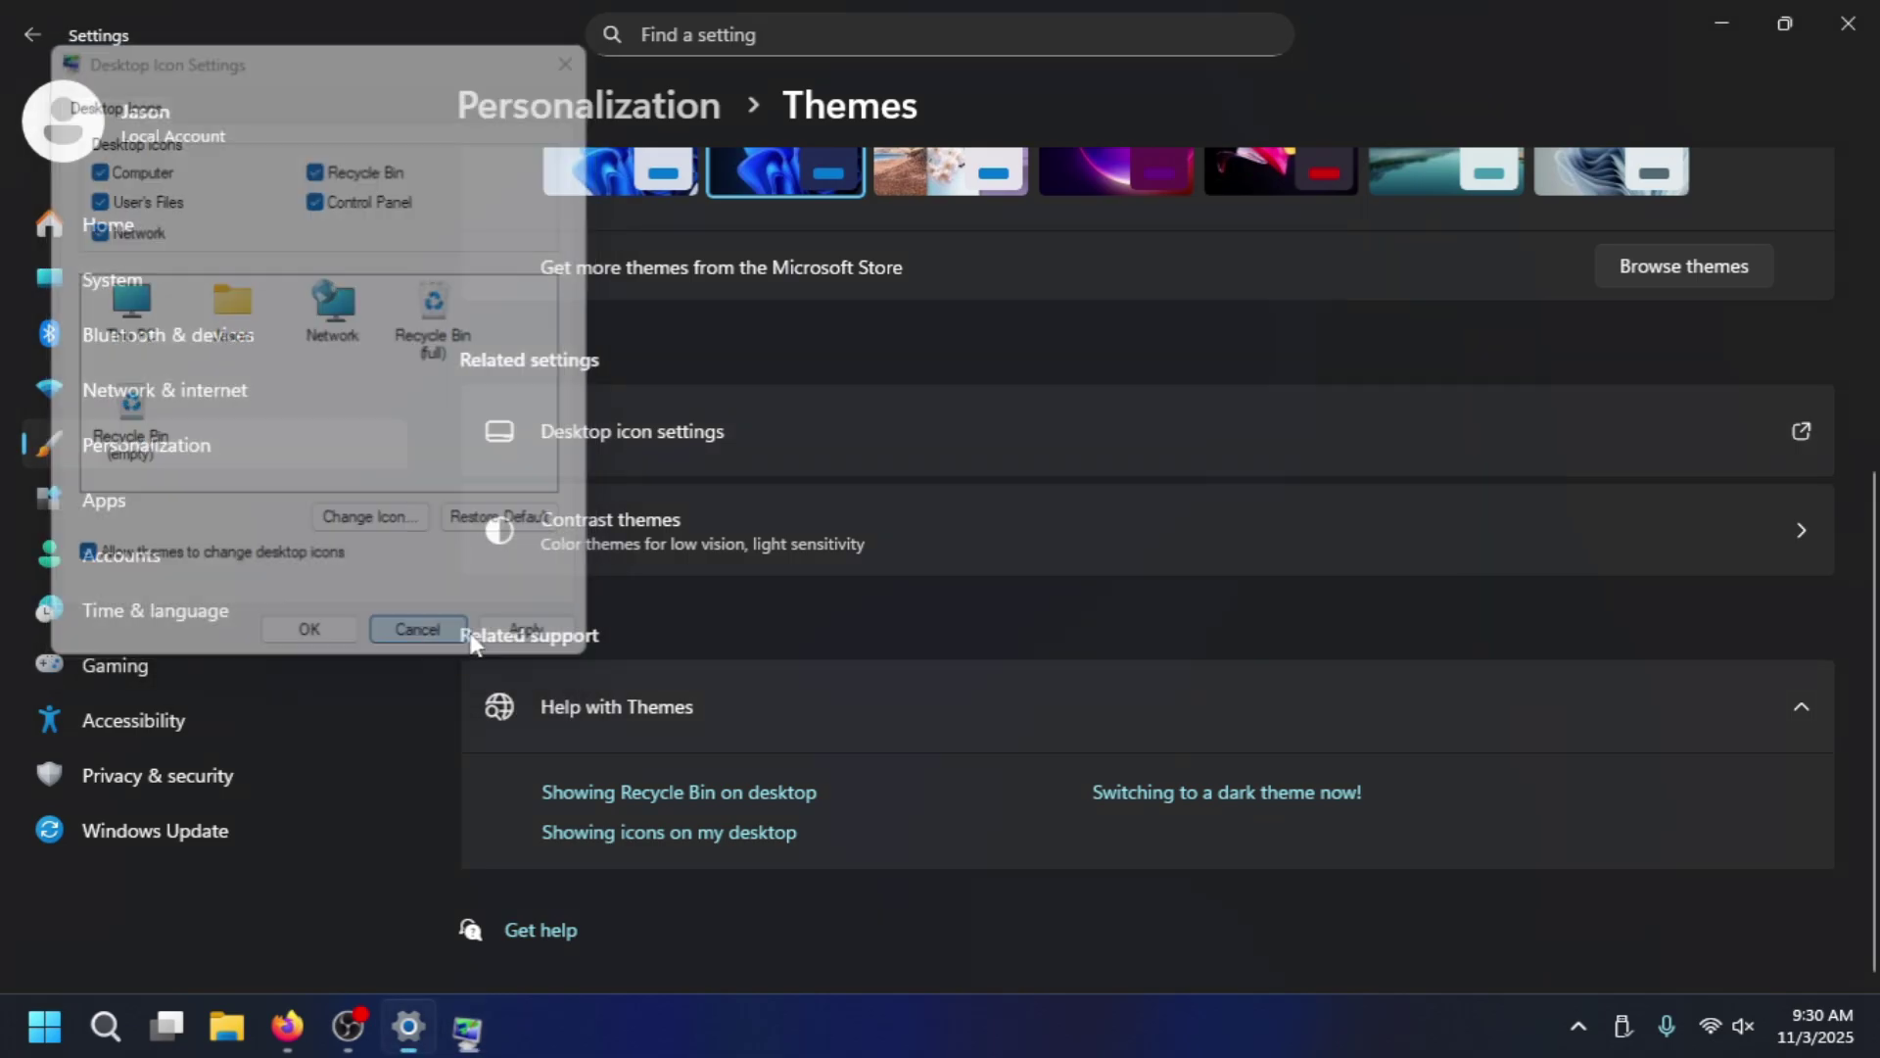
Re-tick Control Panel, Computer, User's Files and Network, apply with OK, and minimise Settings.
{"action": "left_click", "coordinate": [504, 412]}
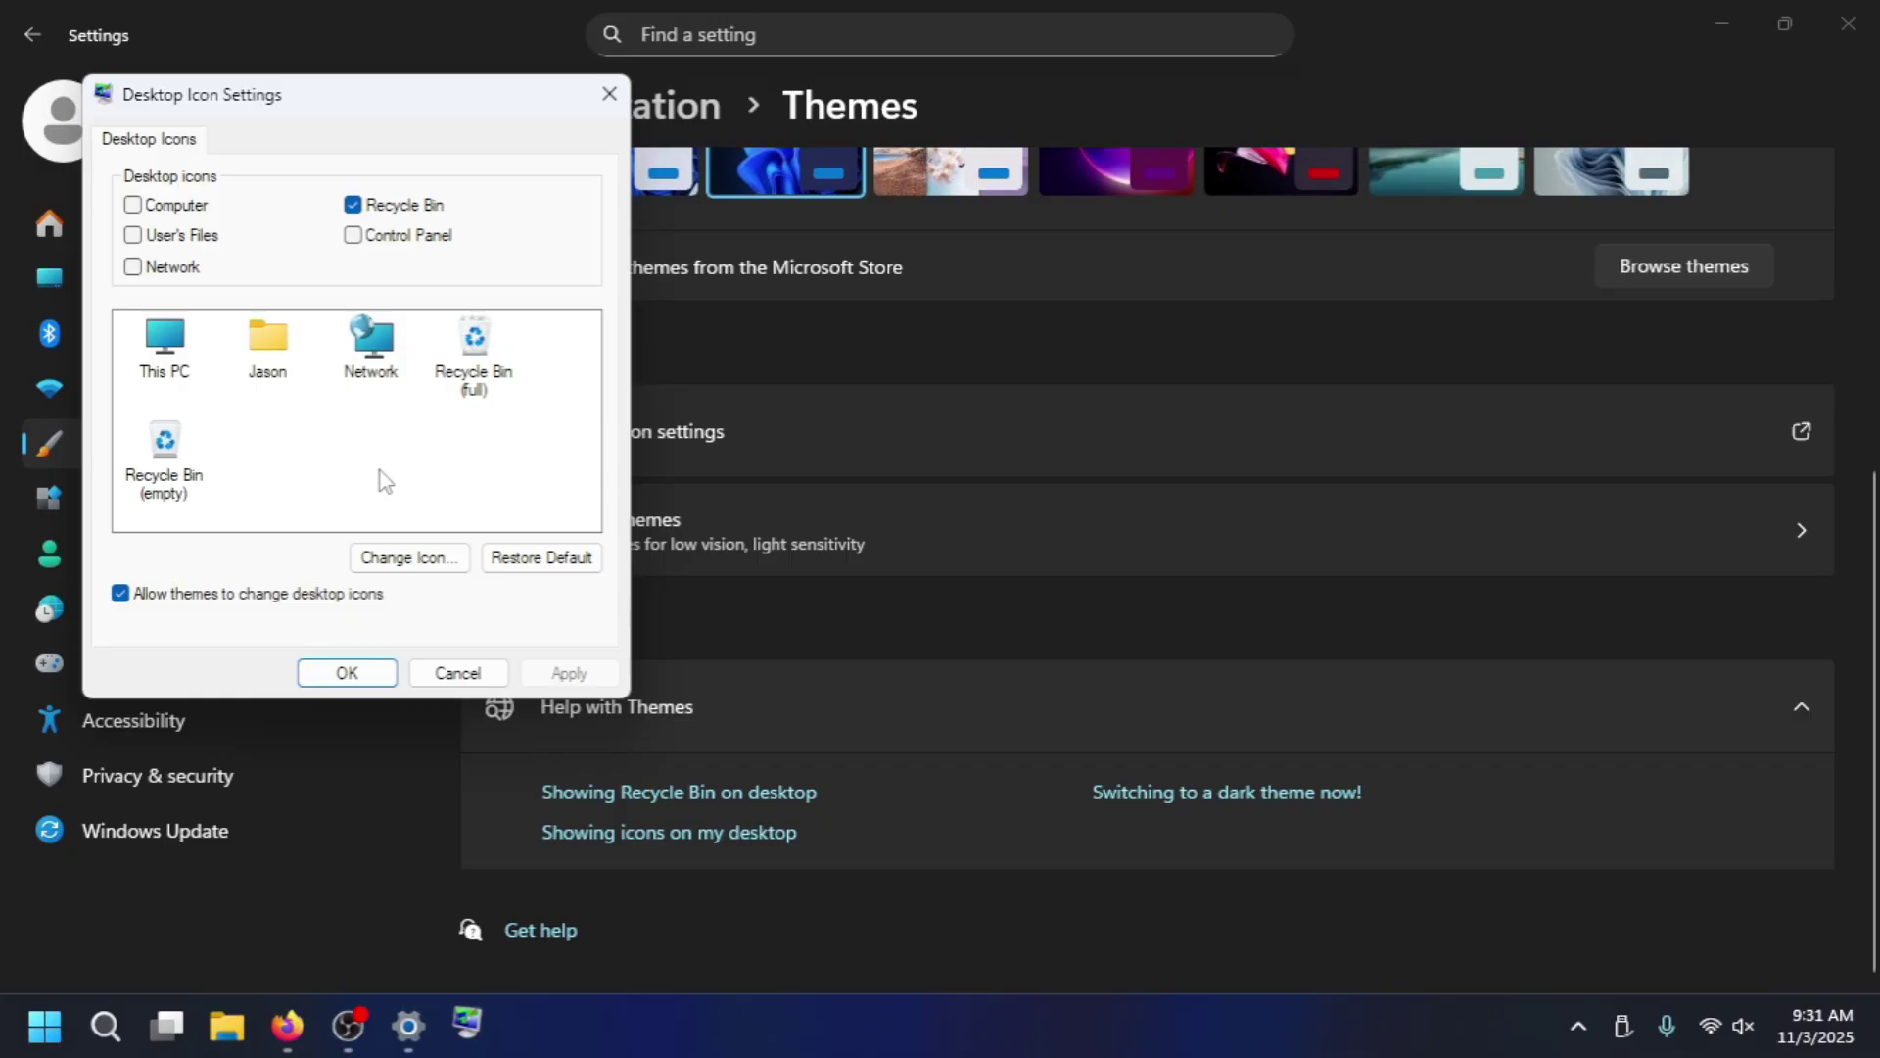
{"action": "left_click", "coordinate": [404, 237]}
{"action": "left_click", "coordinate": [137, 204]}
{"action": "left_click", "coordinate": [137, 235]}
{"action": "left_click", "coordinate": [147, 266]}
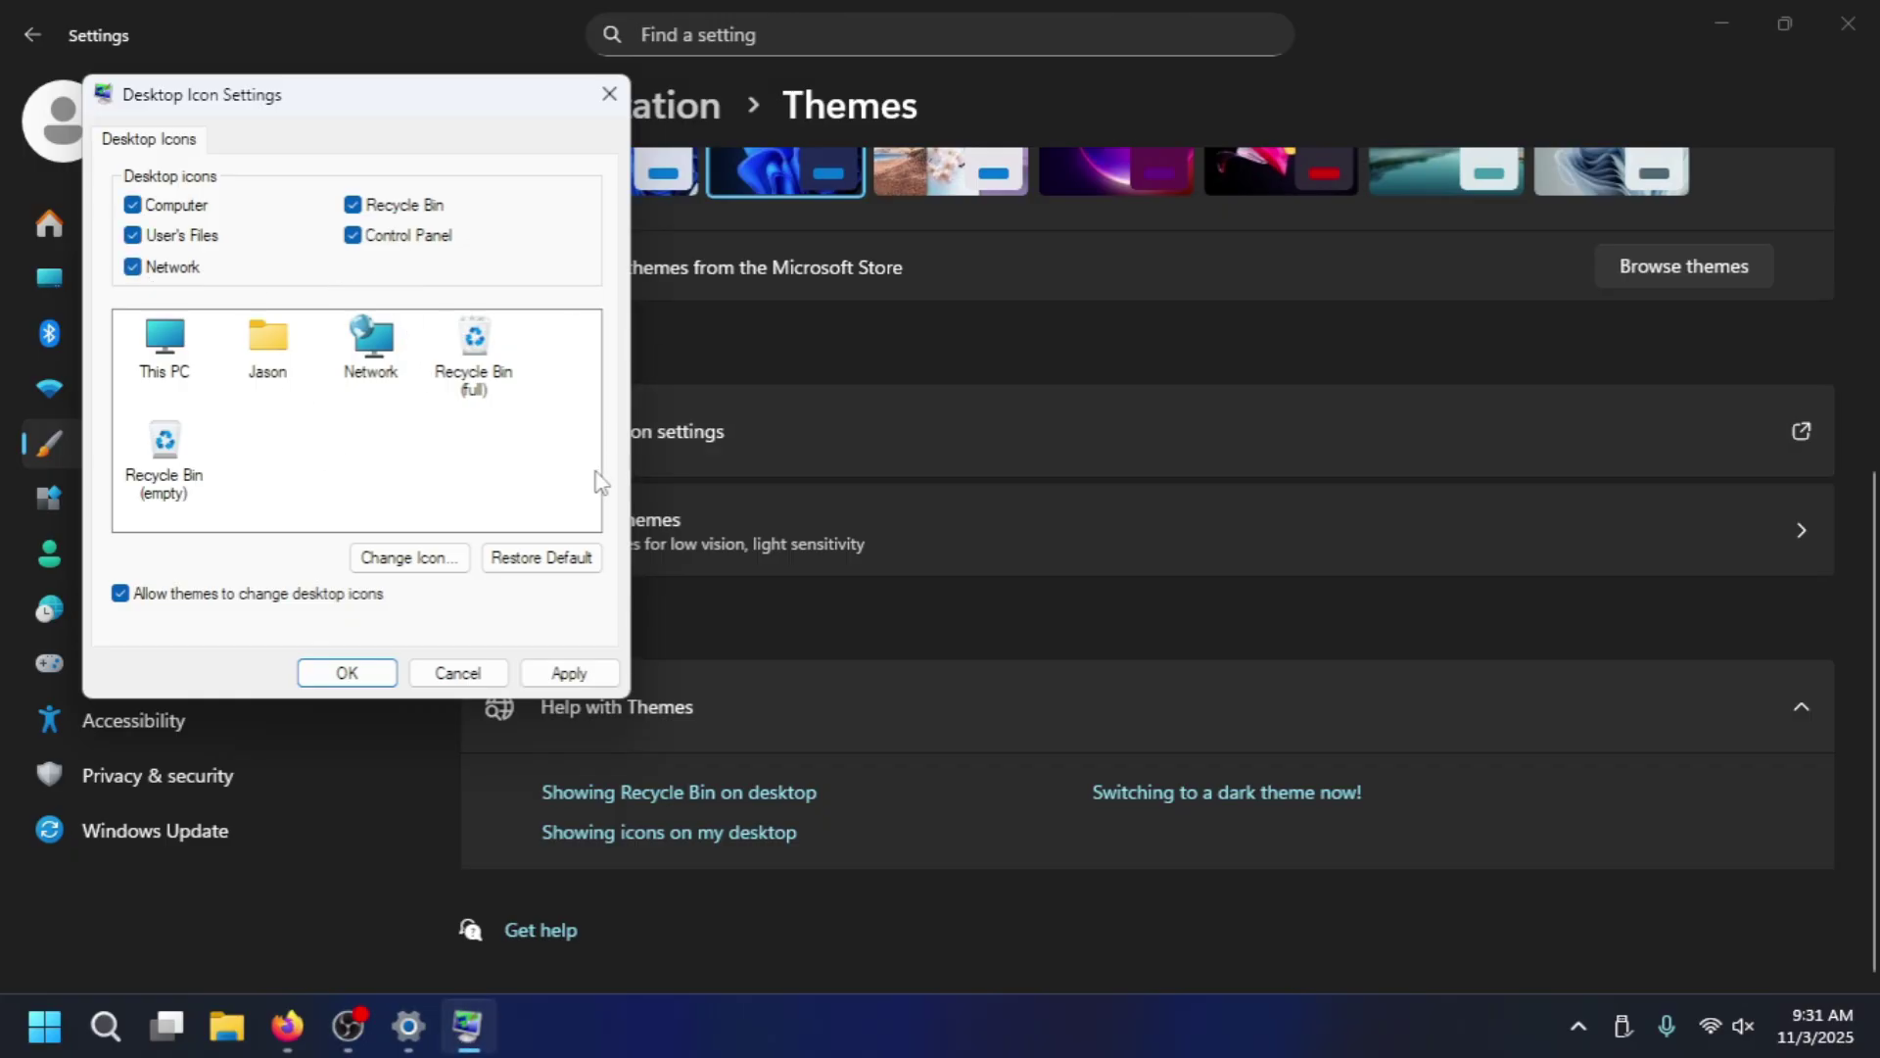
{"action": "left_click", "coordinate": [568, 674]}
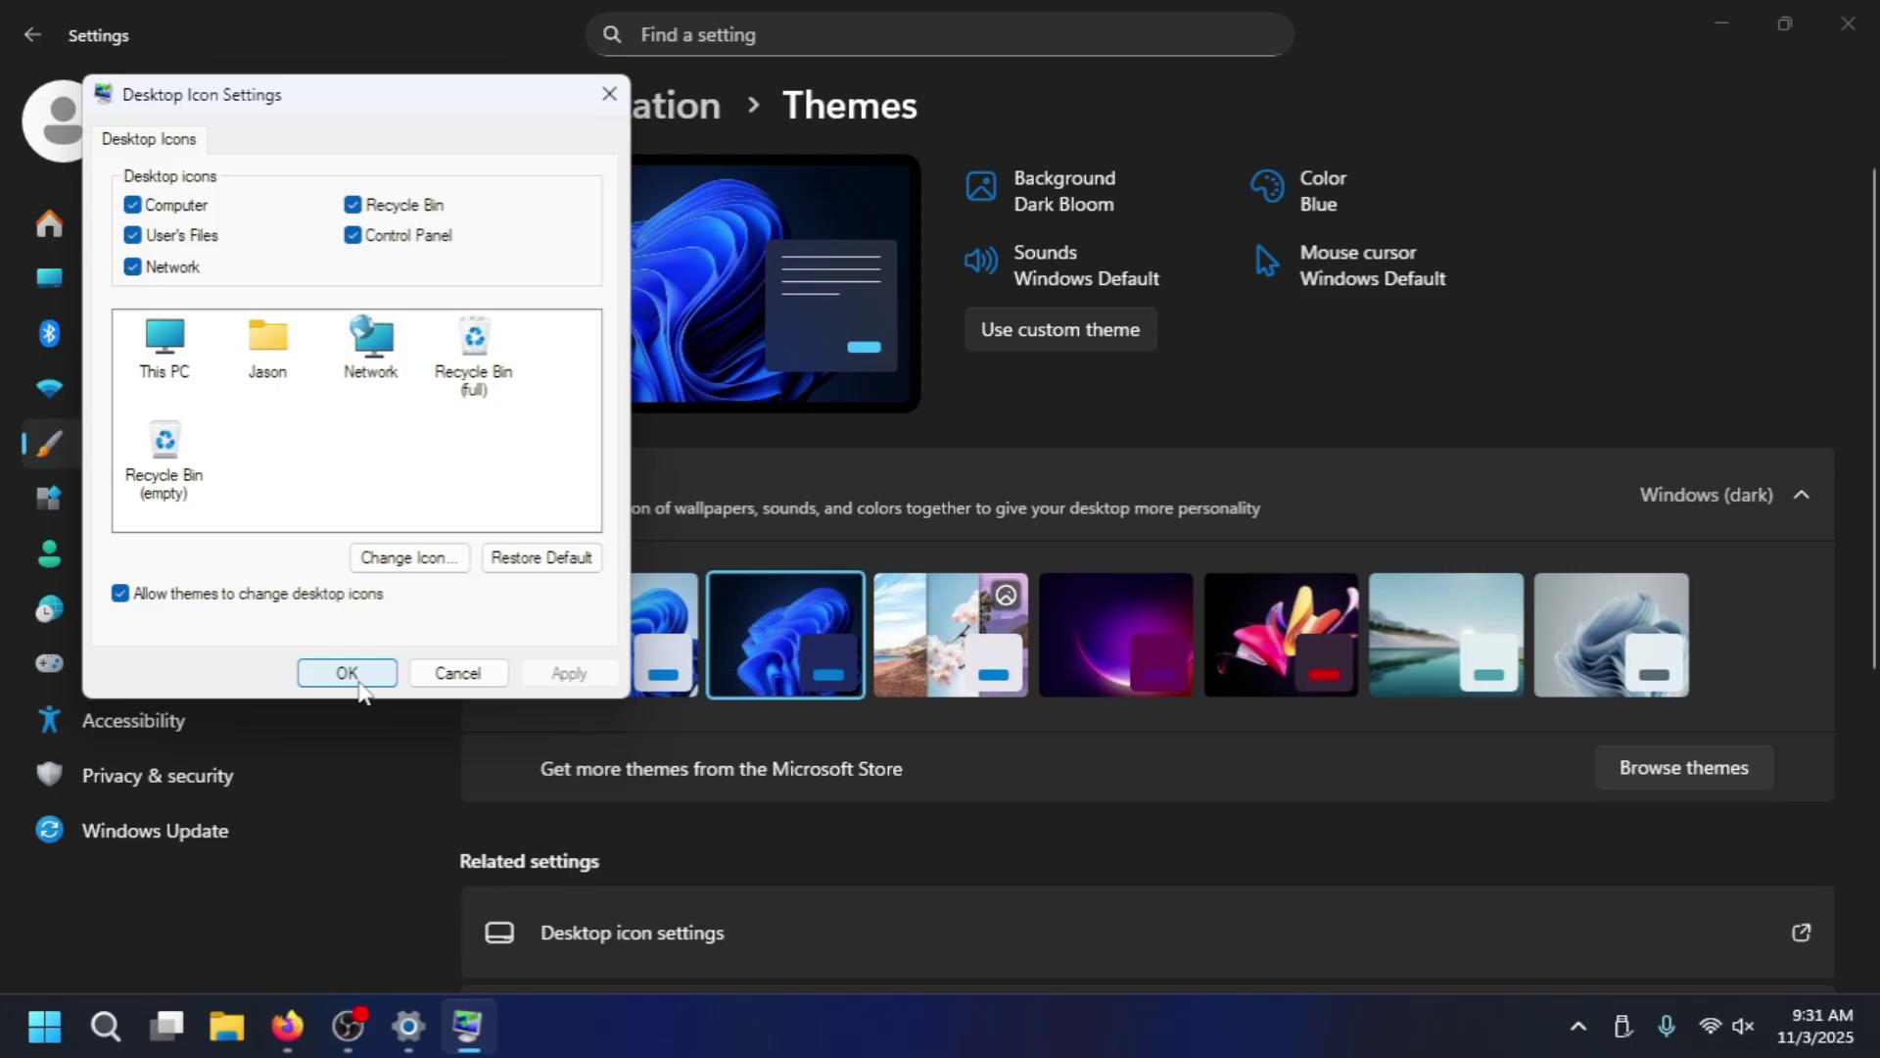
{"action": "left_click", "coordinate": [344, 673]}
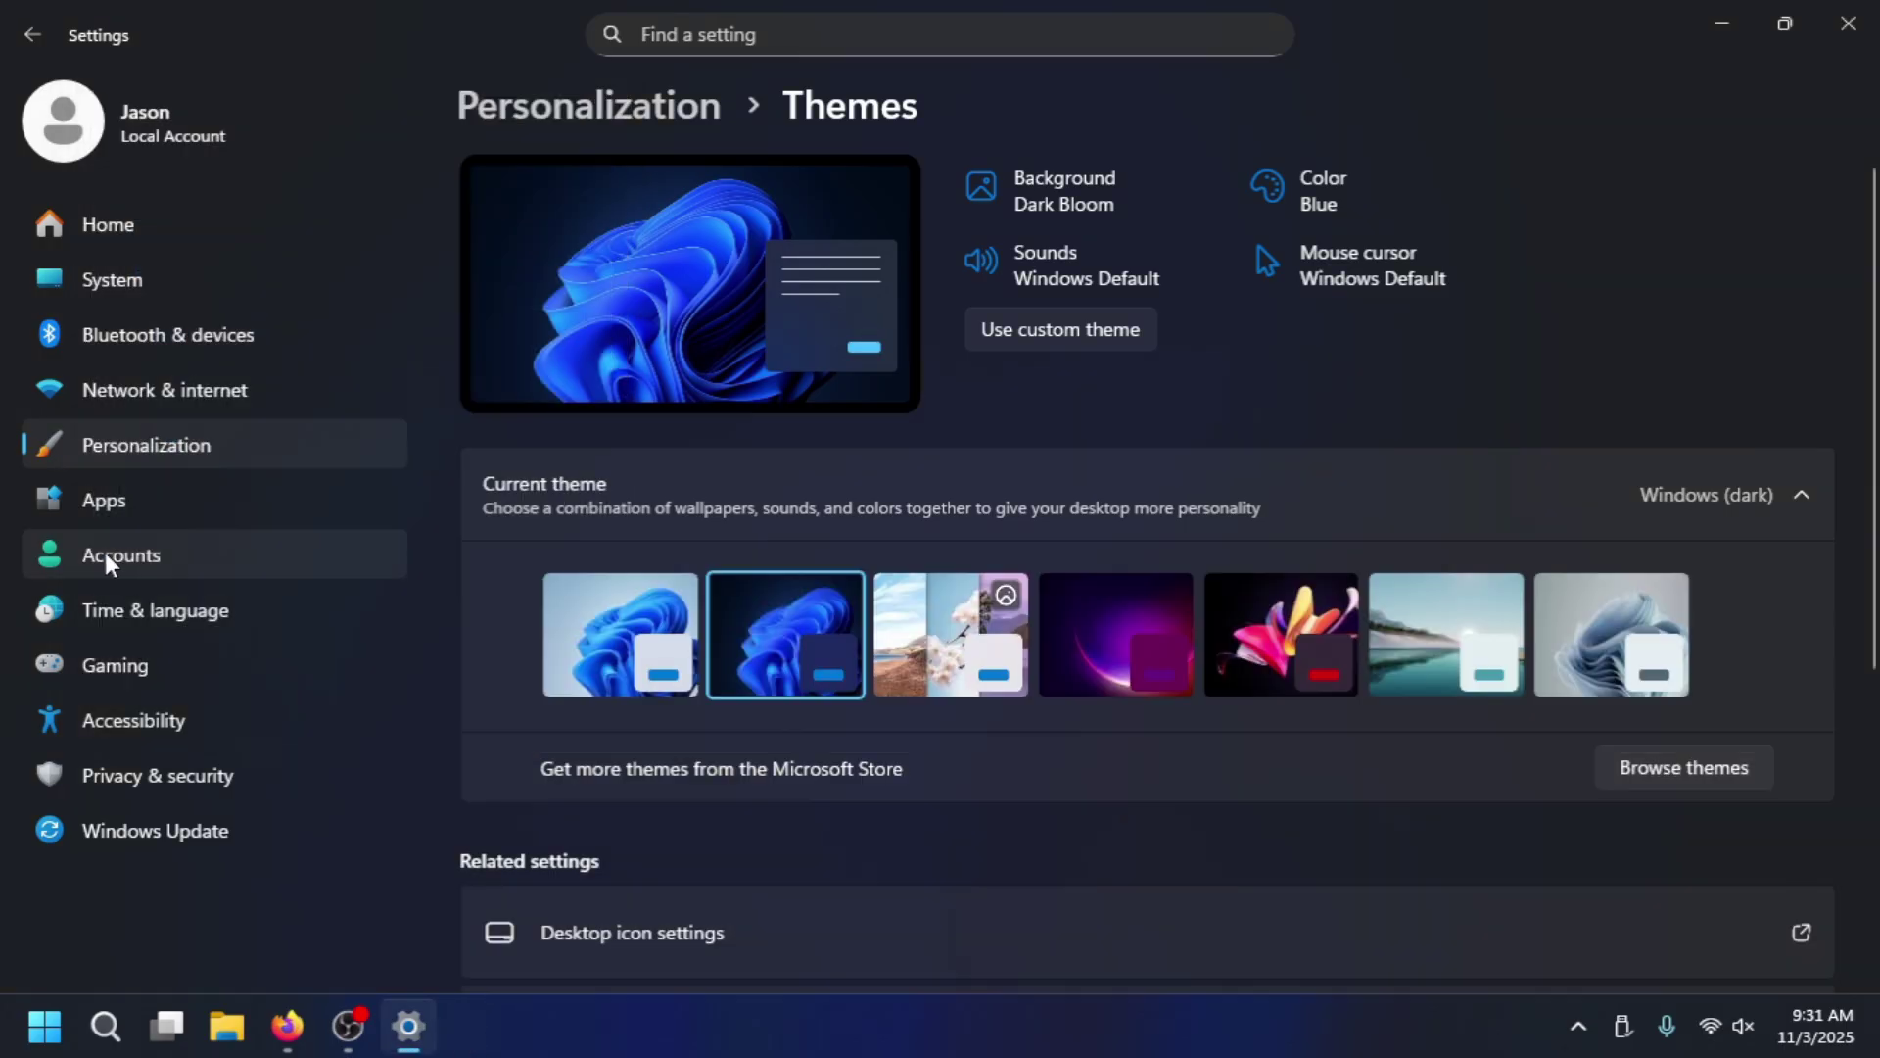
{"action": "left_click", "coordinate": [1726, 24]}
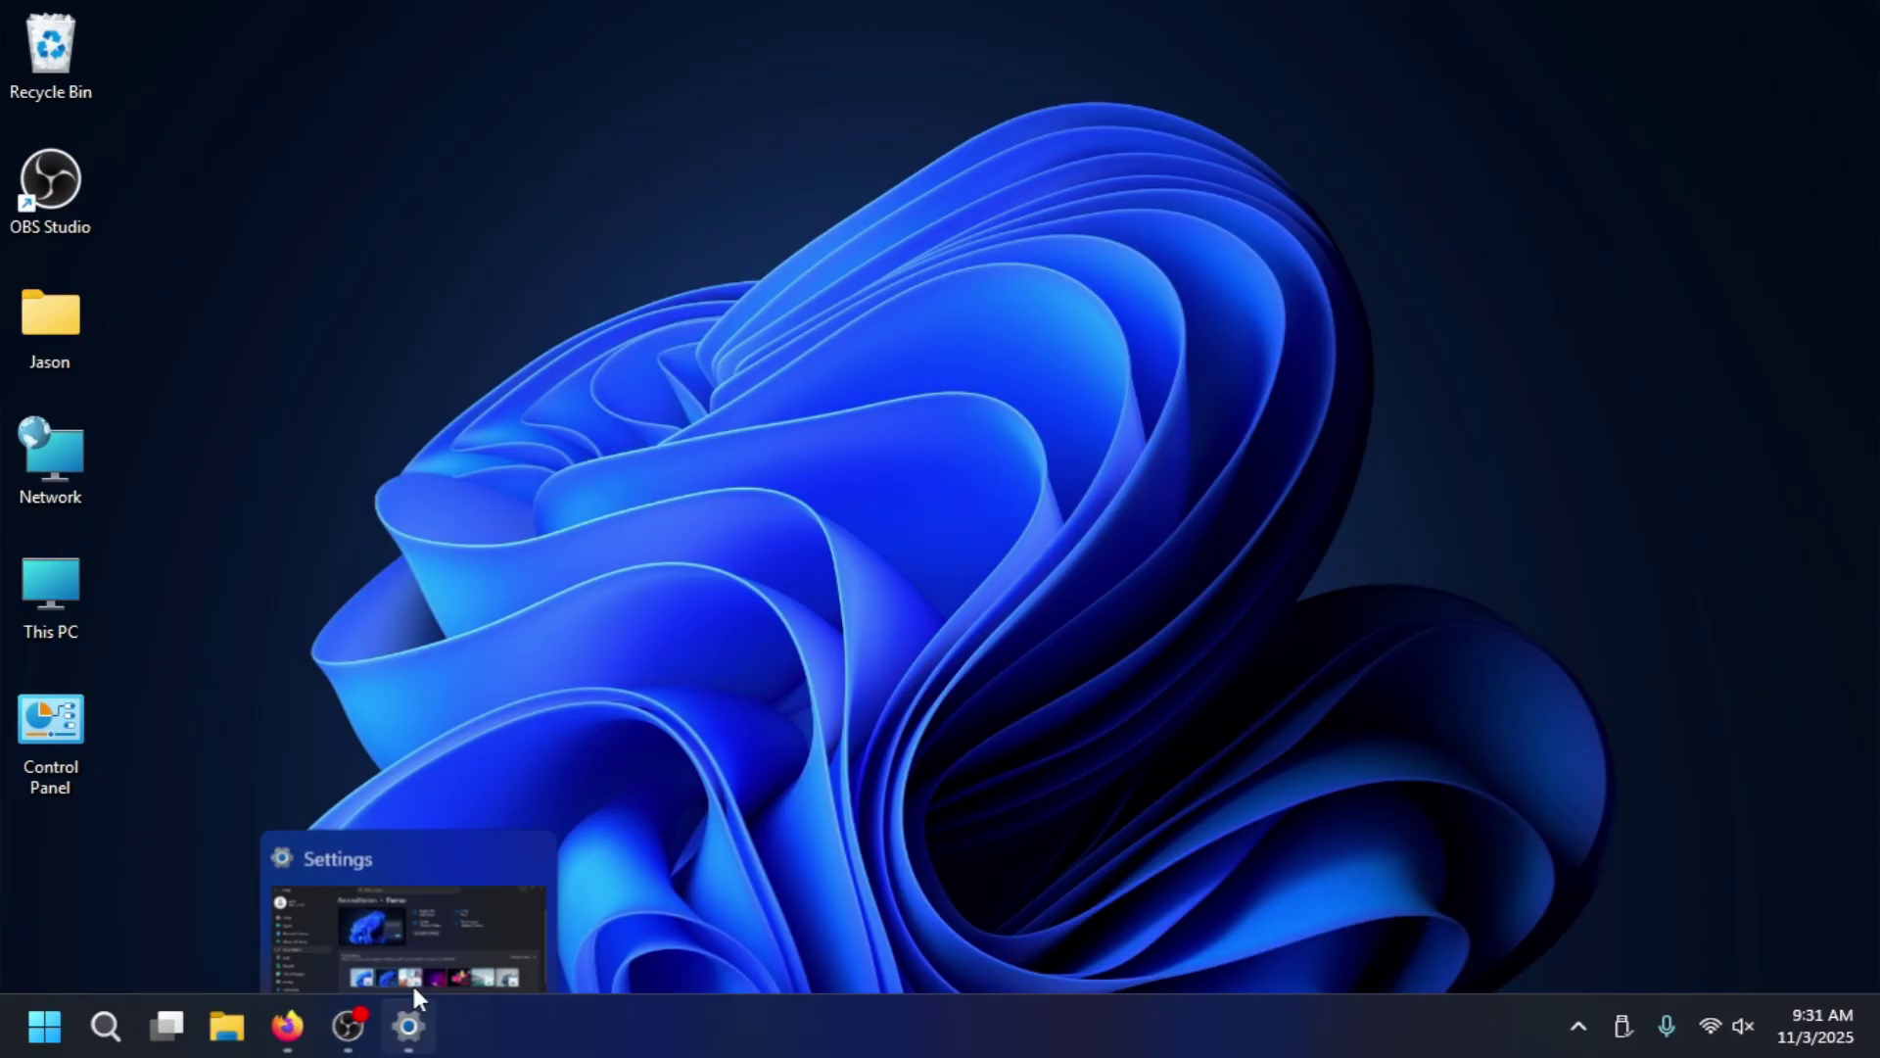
{"action": "double_click", "coordinate": [54, 746]}
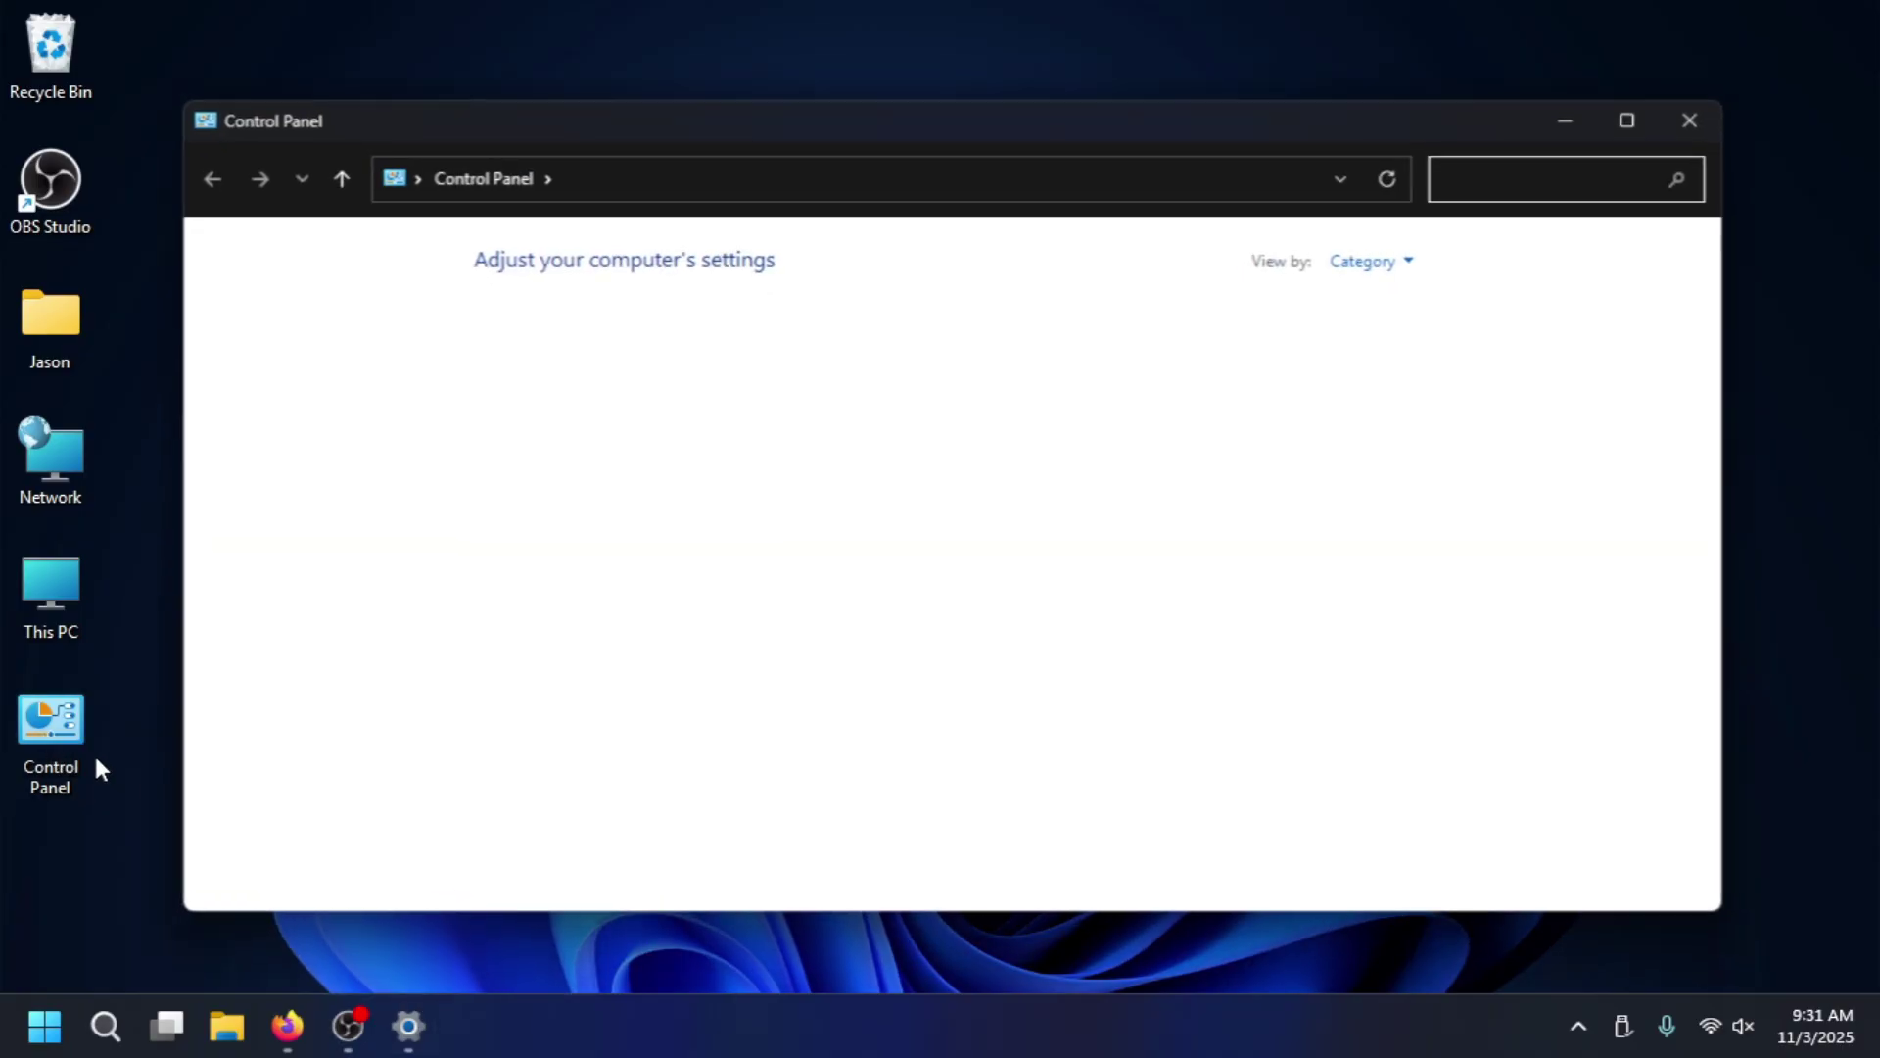
{"action": "mouse_move", "coordinate": [1126, 119]}
{"action": "left_mouse_down"}
{"action": "mouse_move", "coordinate": [1185, 86]}
{"action": "mouse_move", "coordinate": [1166, 116]}
{"action": "mouse_move", "coordinate": [1151, 96]}
{"action": "mouse_move", "coordinate": [1147, 145]}
{"action": "left_mouse_up"}
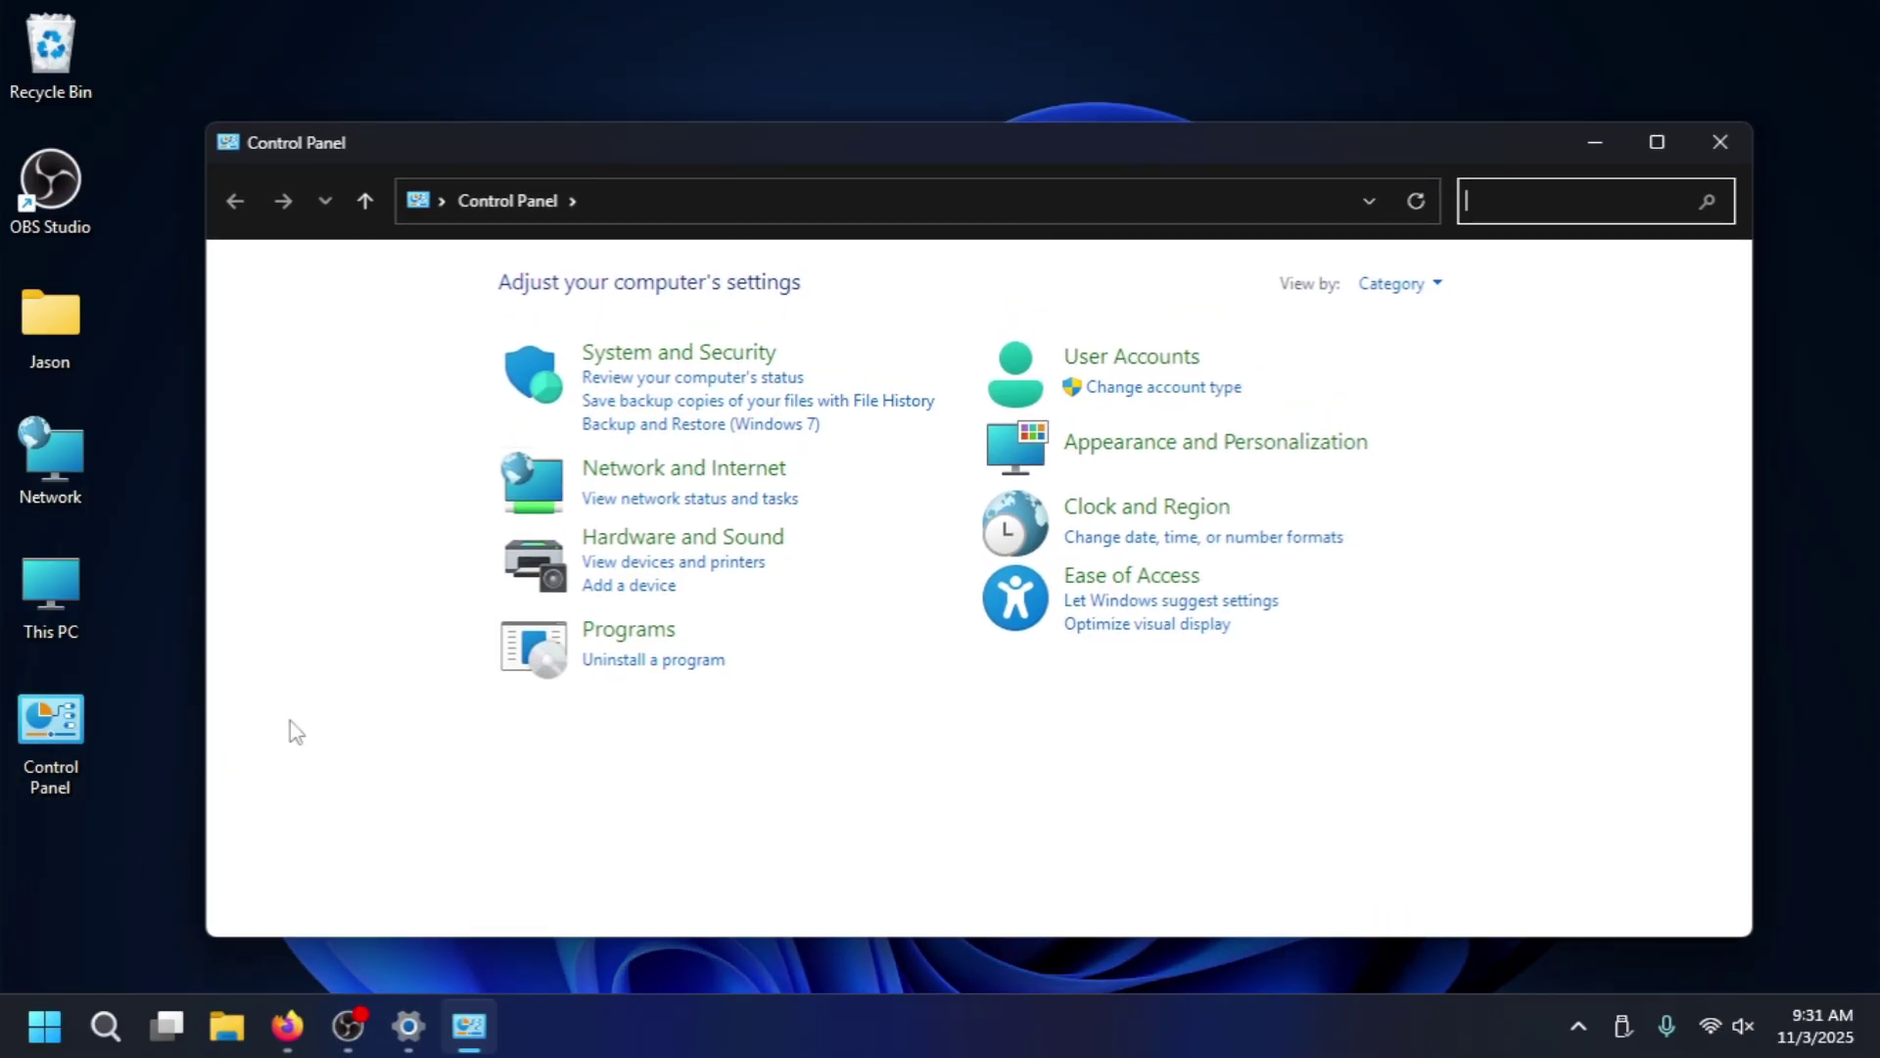
{"action": "left_click", "coordinate": [1719, 142]}
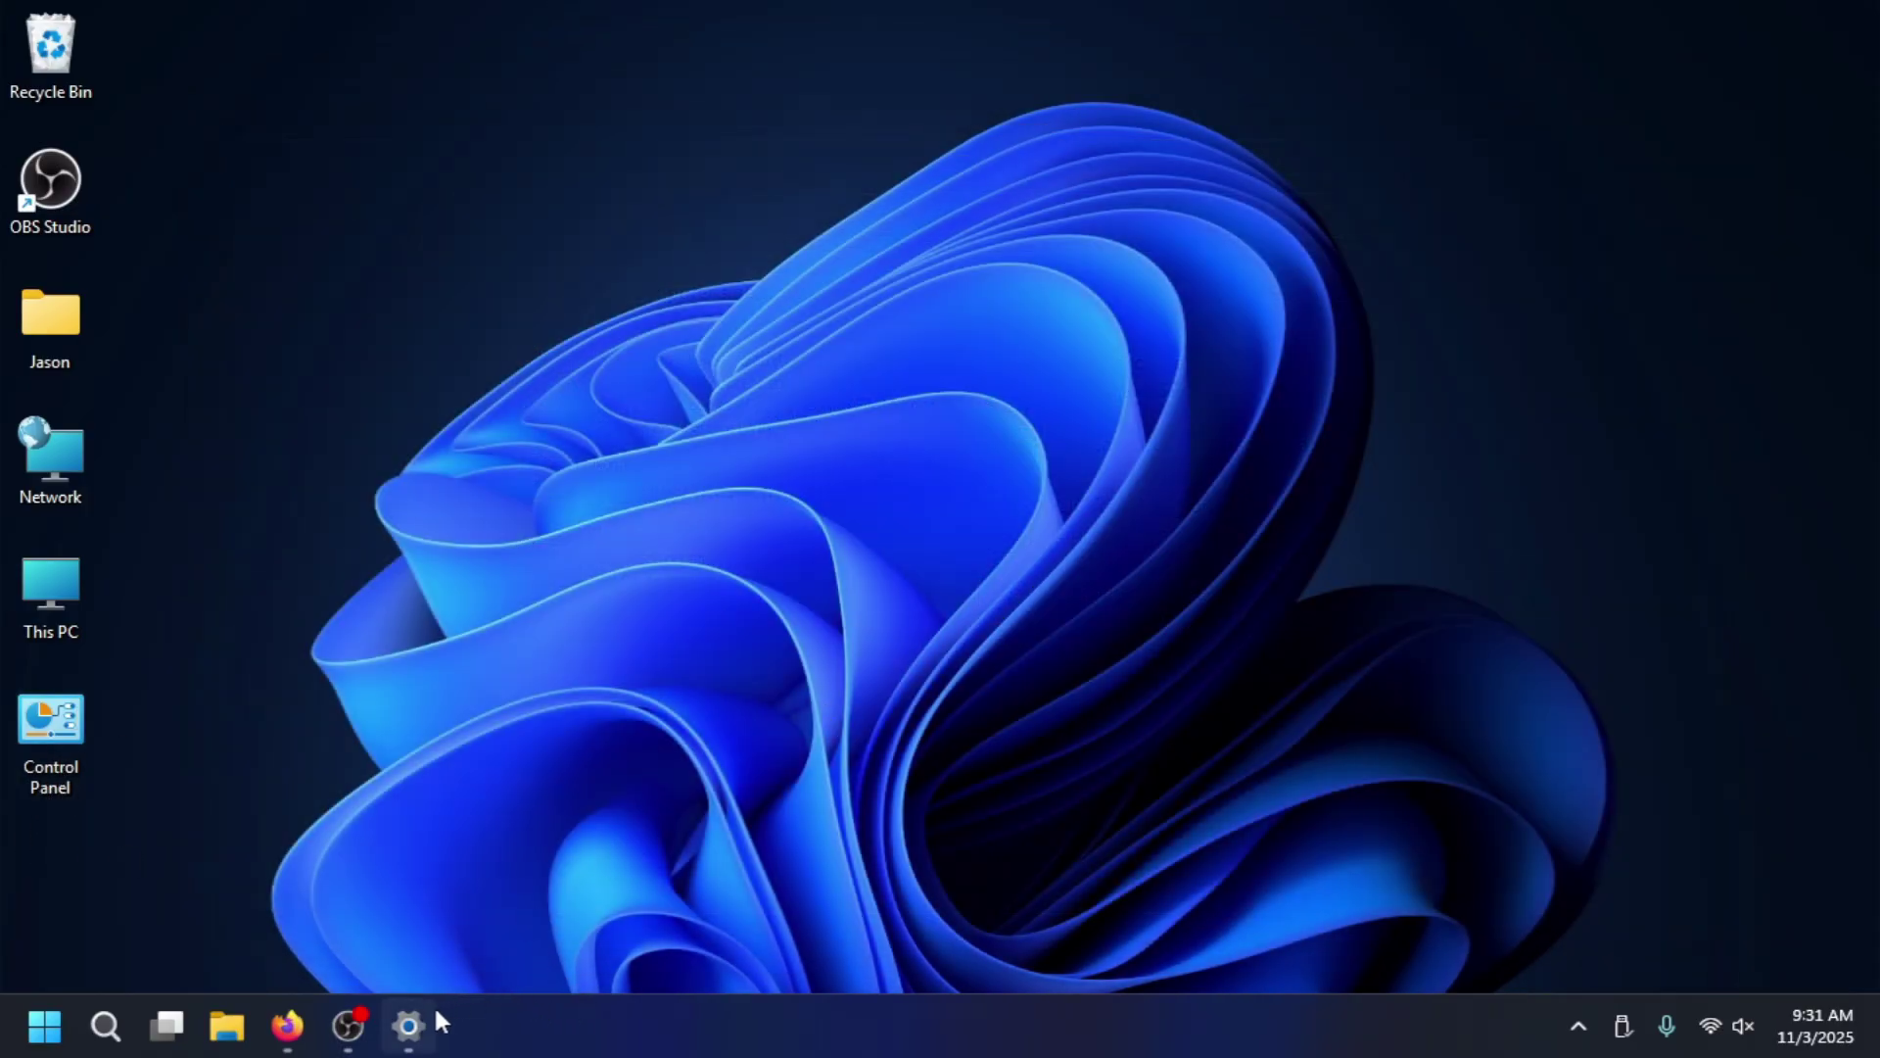
Restore Settings and open Personalization > Colors showing Dark mode and the accent colours.
{"action": "left_click", "coordinate": [434, 1014]}
{"action": "scroll", "coordinate": [882, 593], "scroll_direction": "down", "scroll_amount": 5}
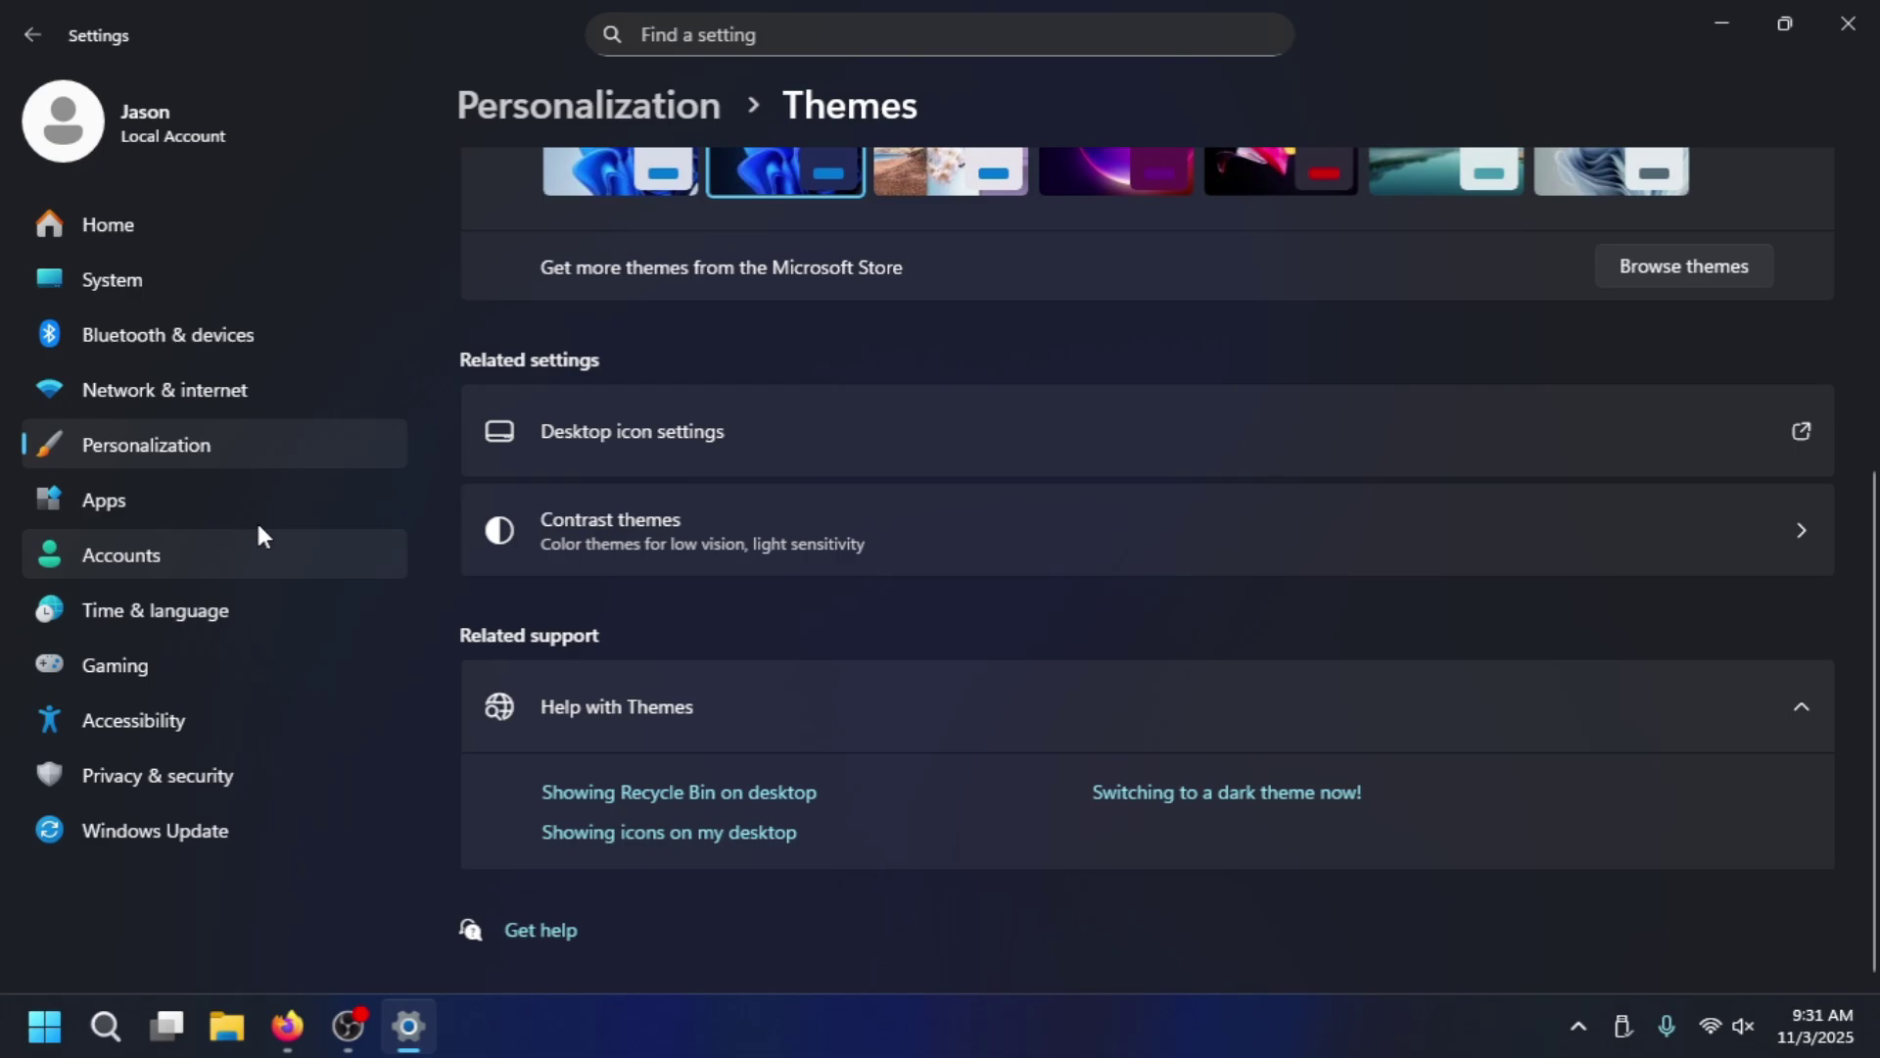
{"action": "key", "text": "alt+Left"}
{"action": "scroll", "coordinate": [744, 520], "scroll_direction": "down", "scroll_amount": 3}
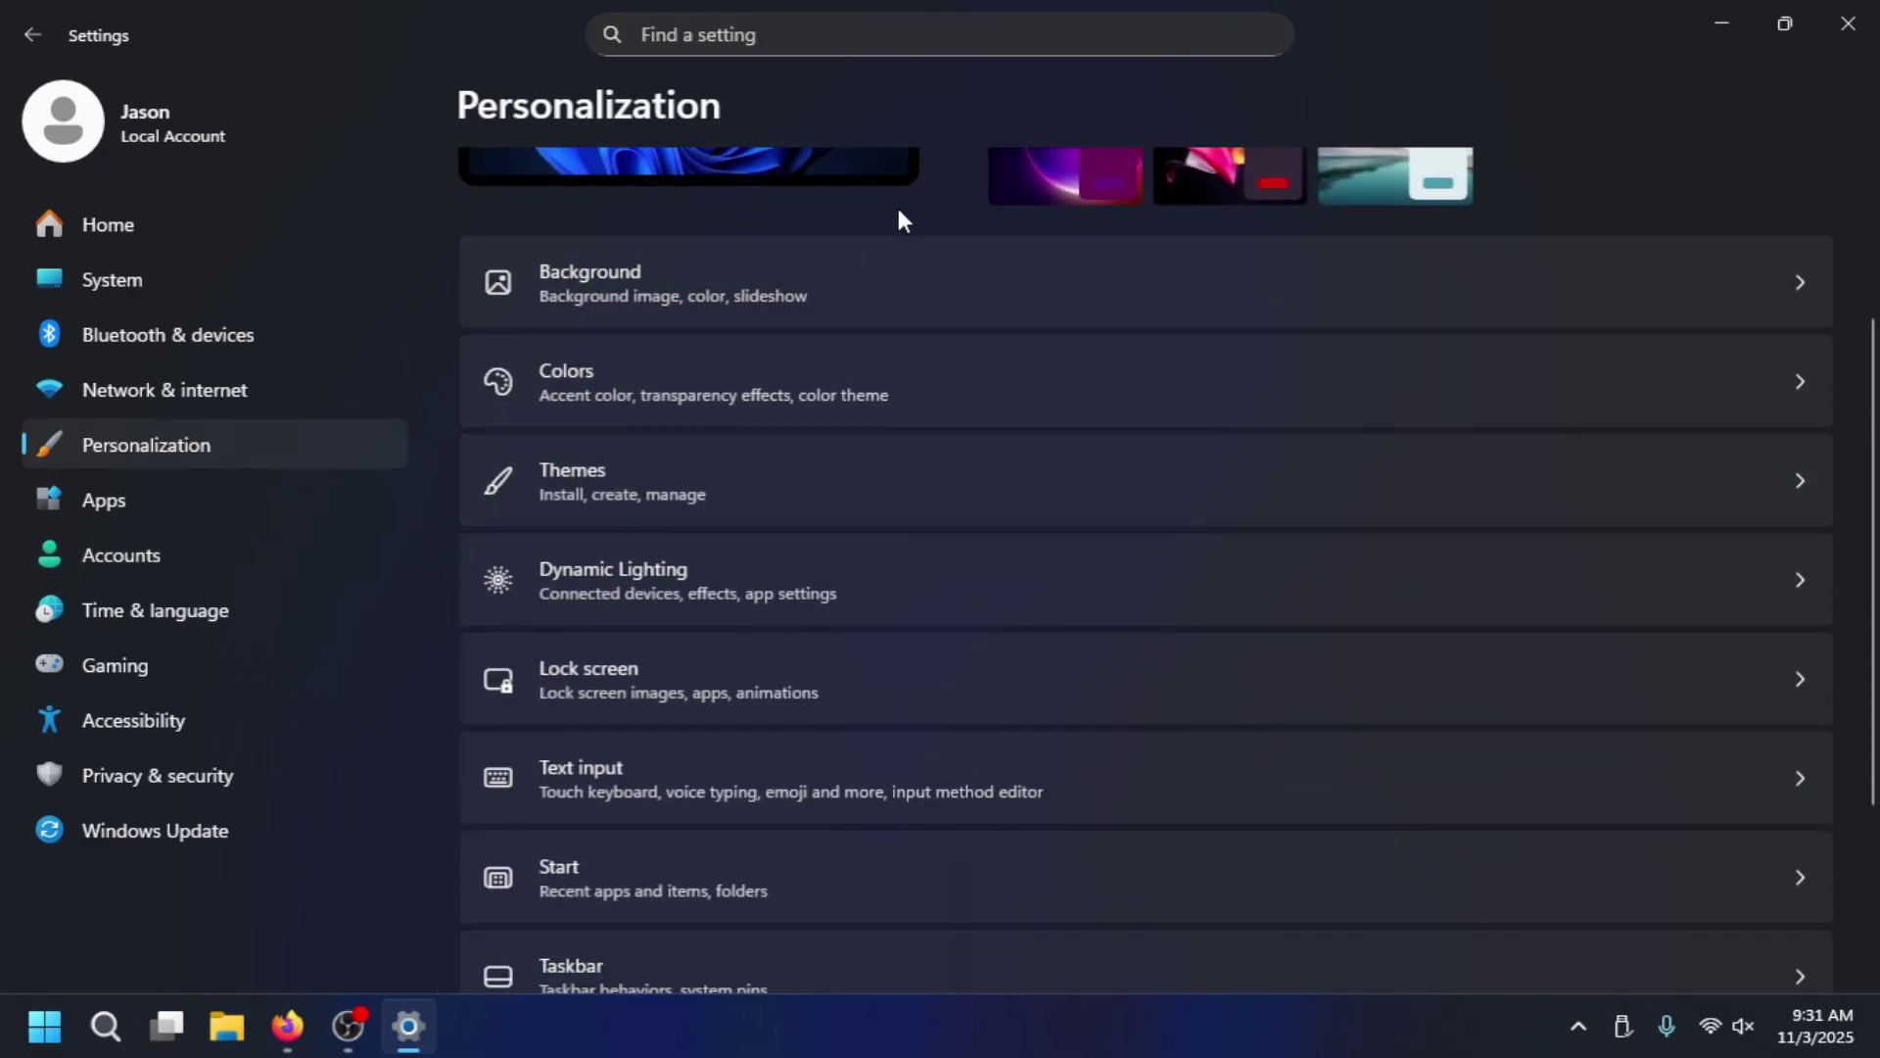
{"action": "left_click", "coordinate": [795, 390]}
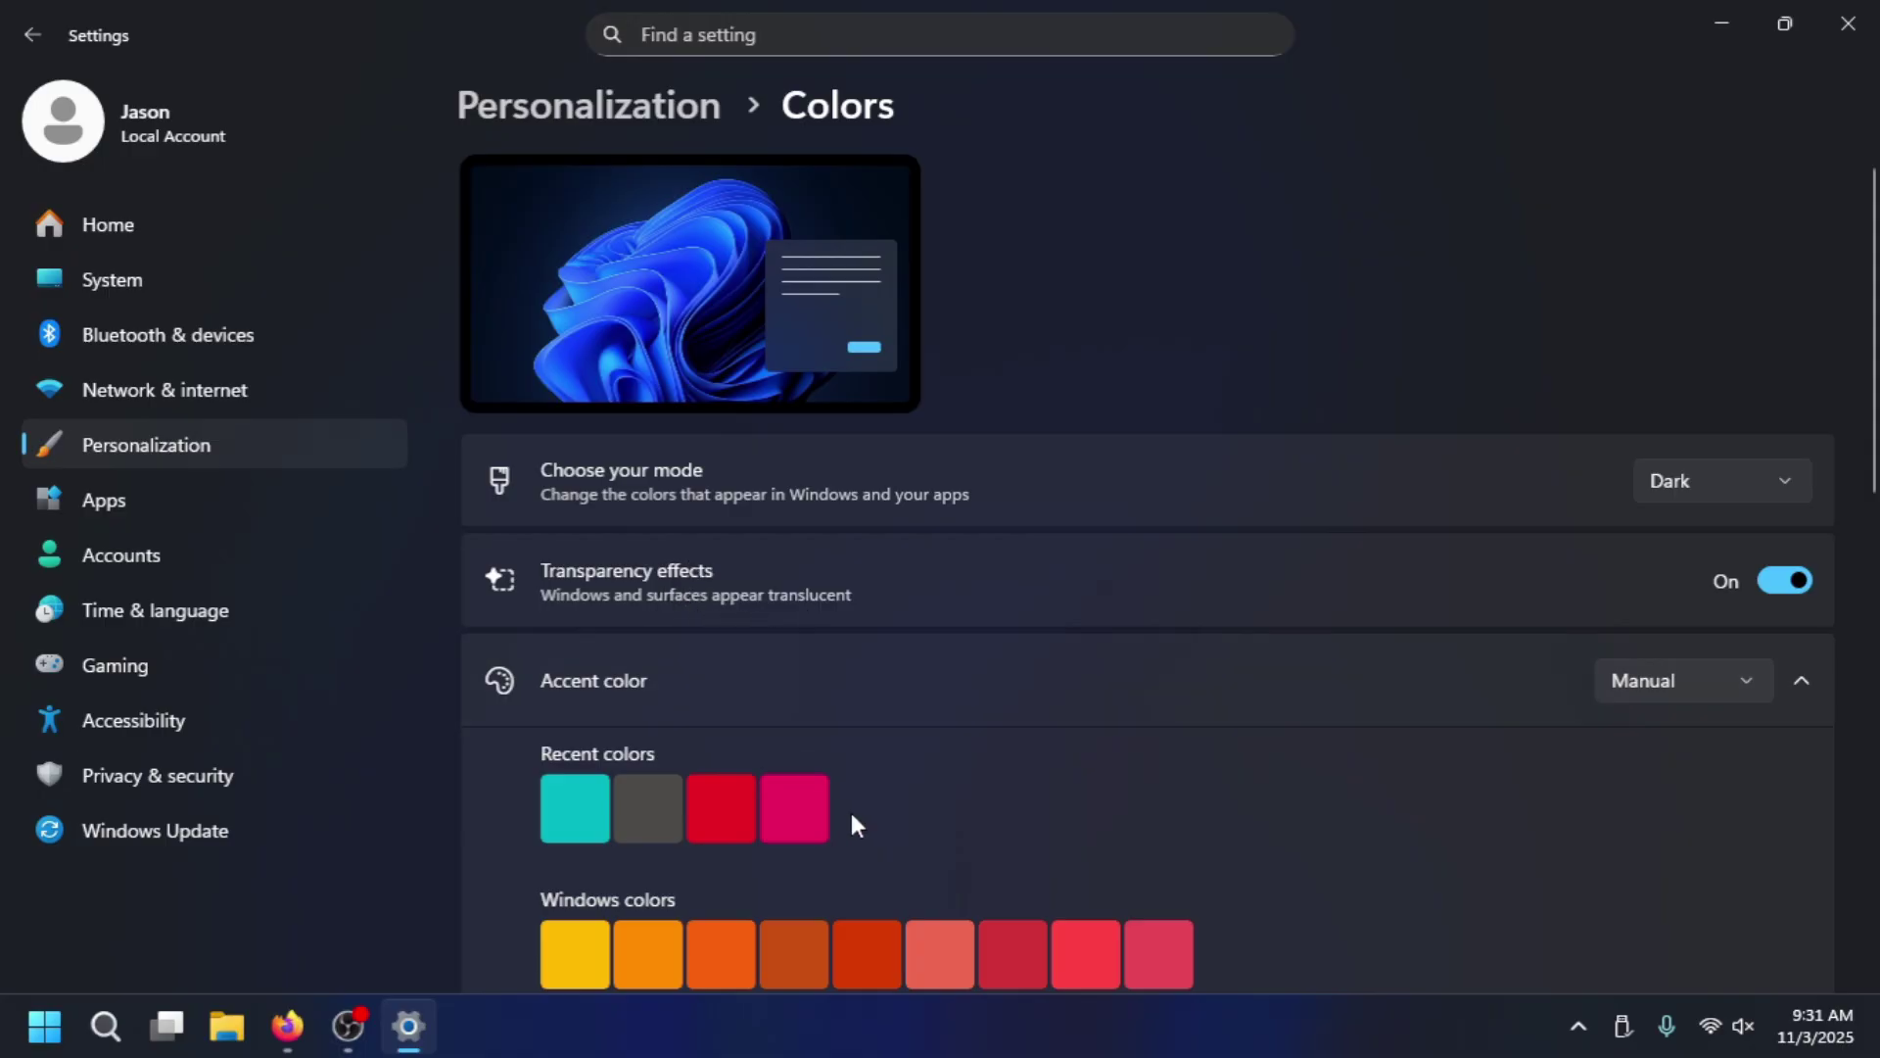
Launch Task Manager from the taskbar's right-click menu.
{"action": "left_click", "coordinate": [844, 1047]}
{"action": "right_click", "coordinate": [844, 1046]}
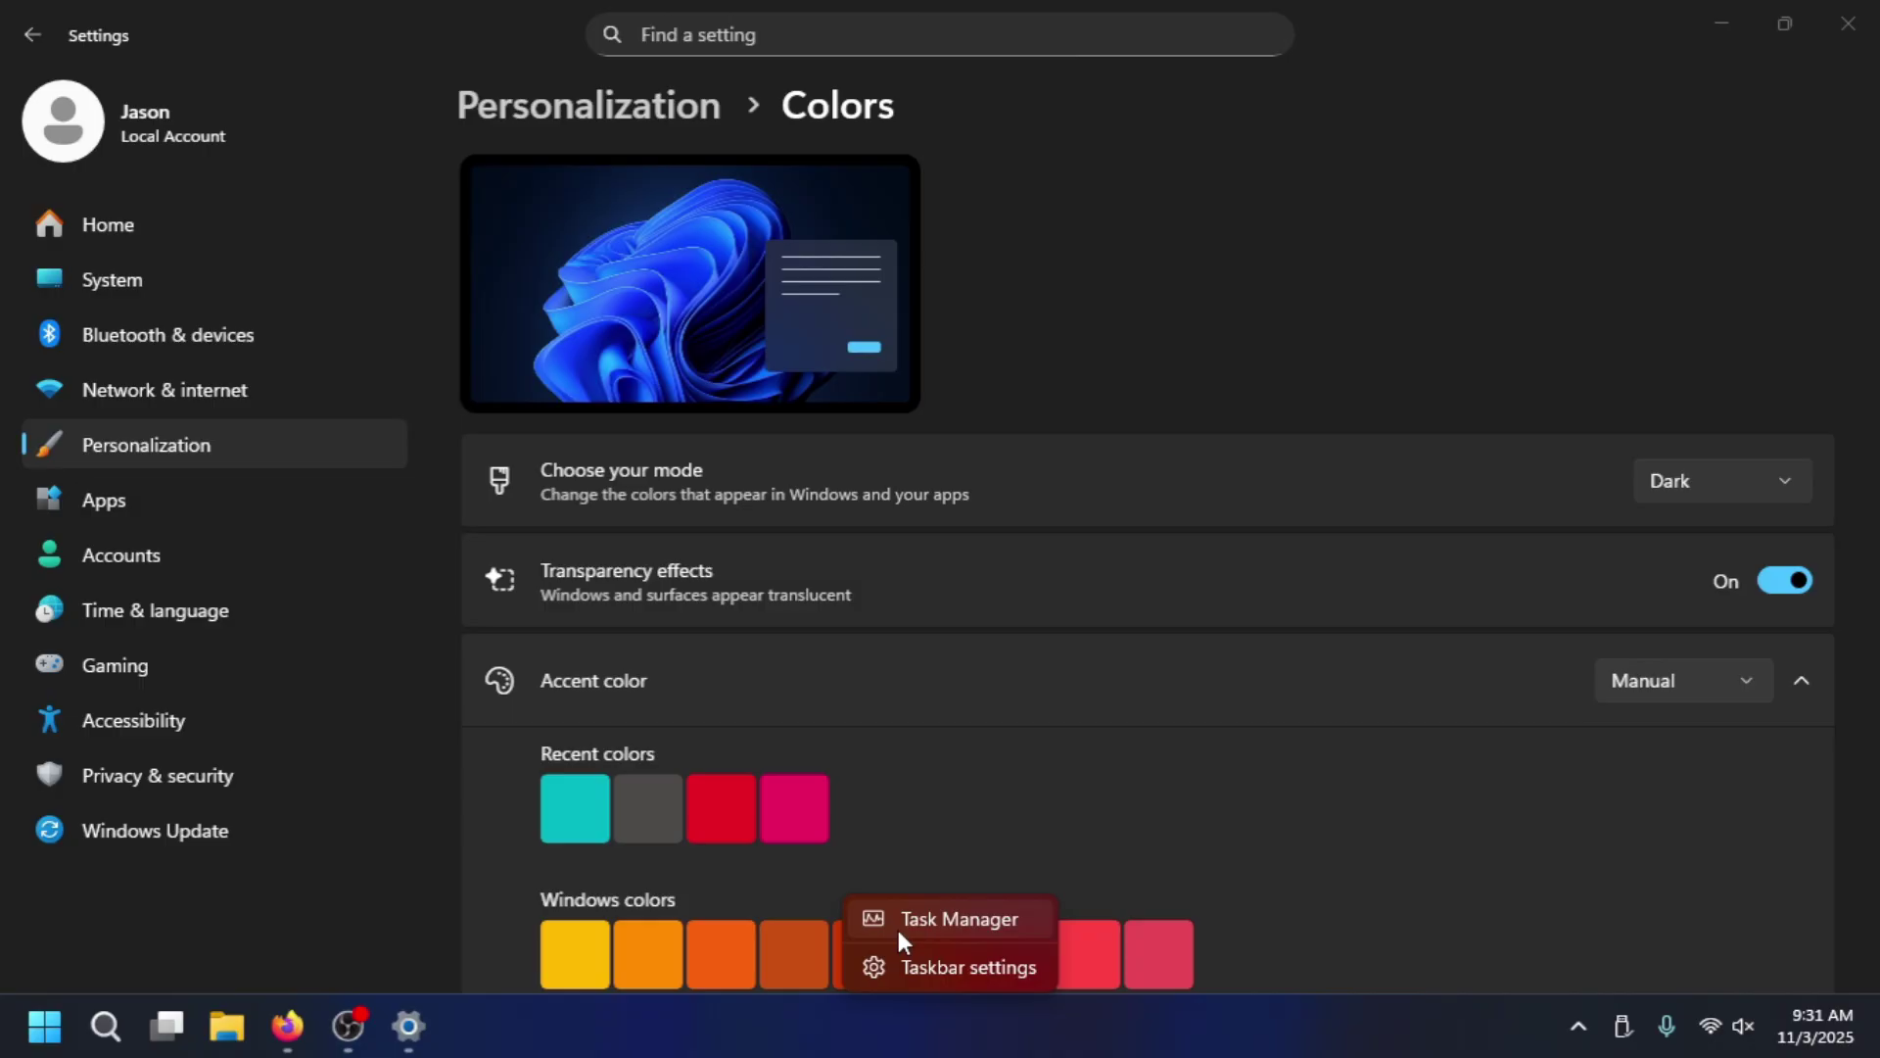
{"action": "left_click", "coordinate": [907, 925]}
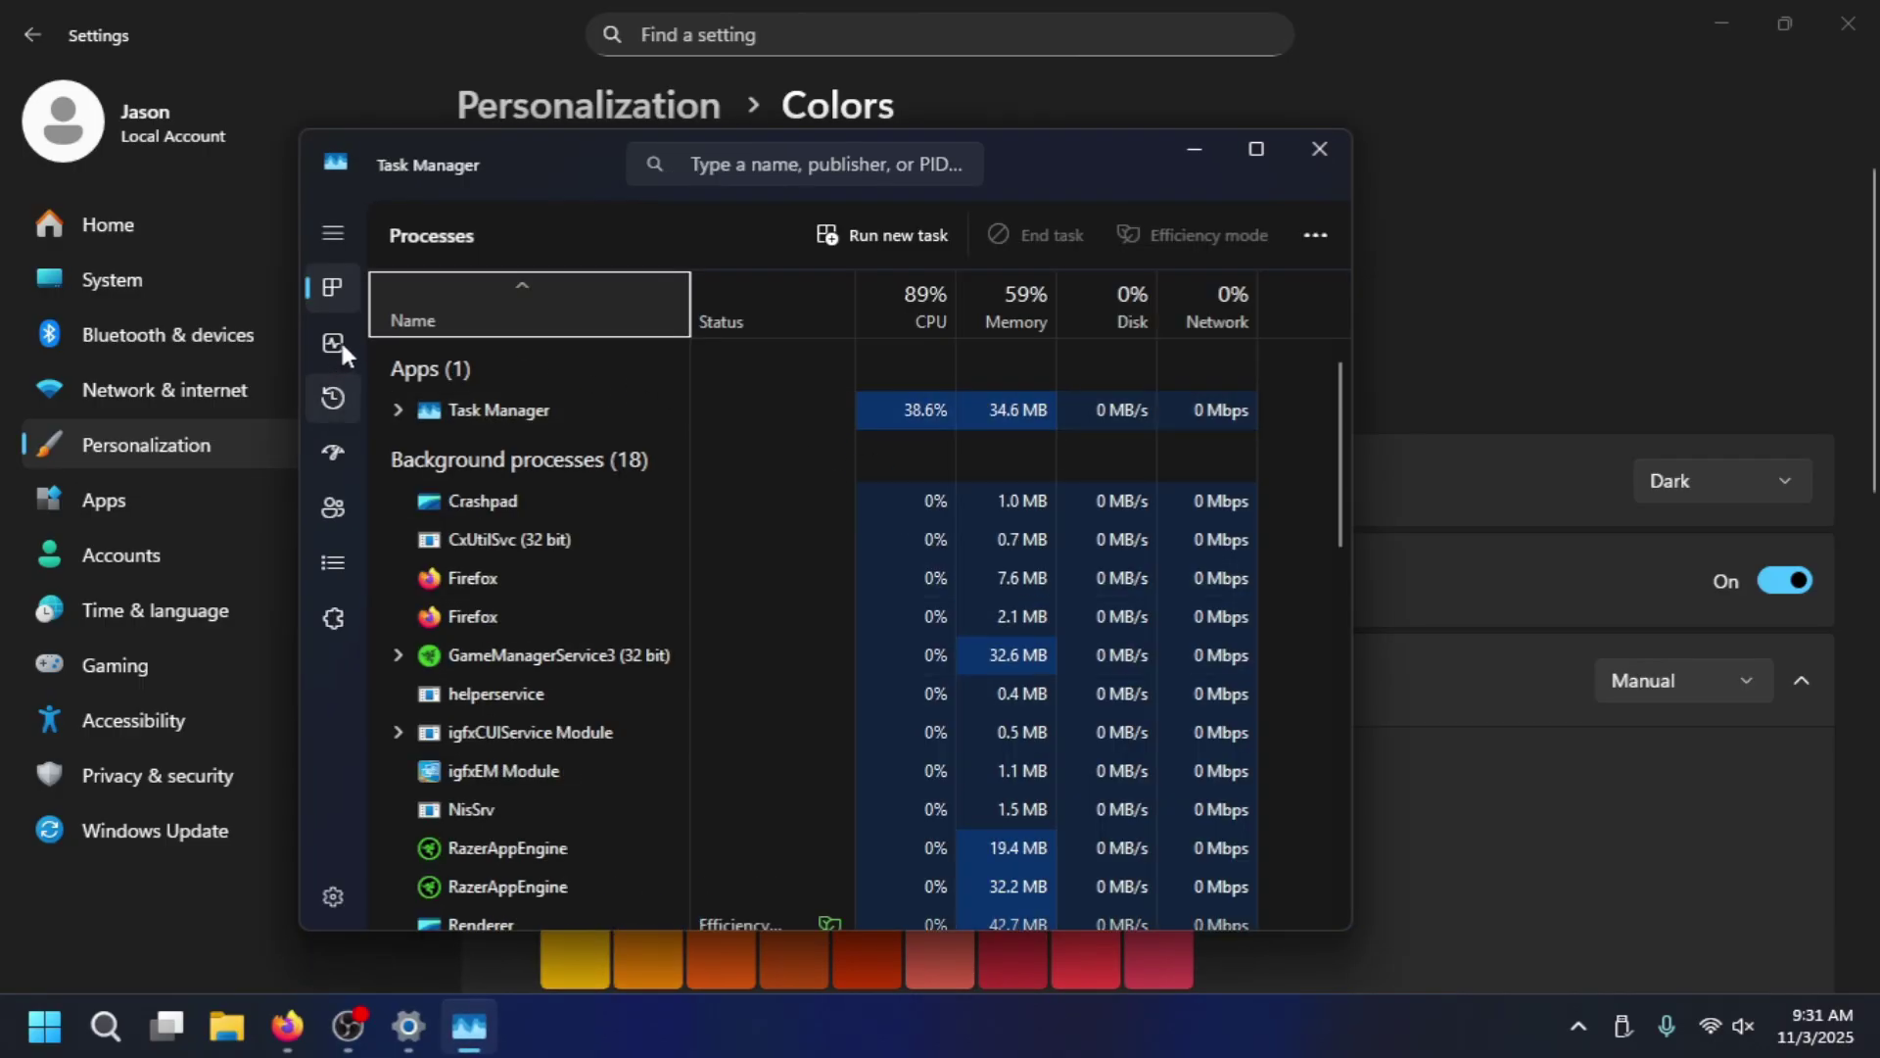
Flip through App history and Startup apps to the GPU 0 graphs, then snap Firefox to the left half.
{"action": "left_click", "coordinate": [339, 342]}
{"action": "left_click", "coordinate": [333, 396]}
{"action": "left_click", "coordinate": [339, 450]}
{"action": "left_click", "coordinate": [339, 402]}
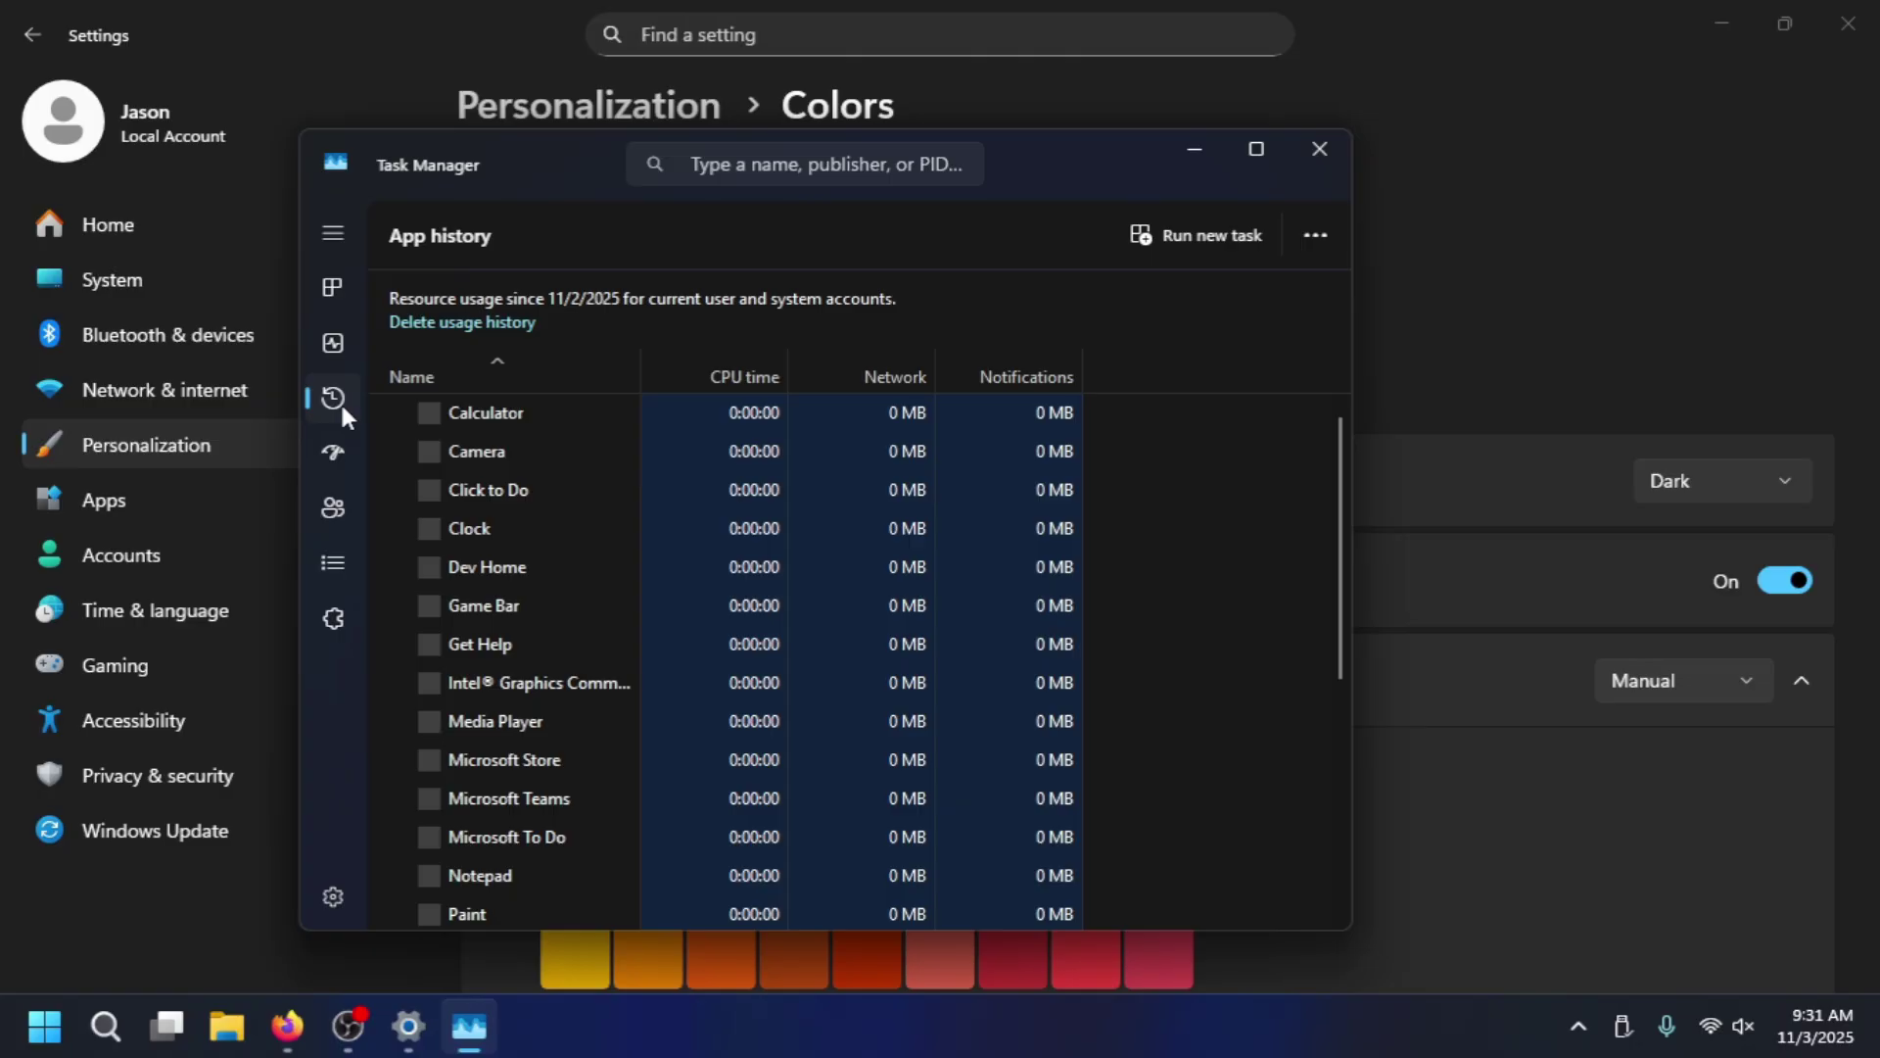
{"action": "left_click", "coordinate": [338, 345]}
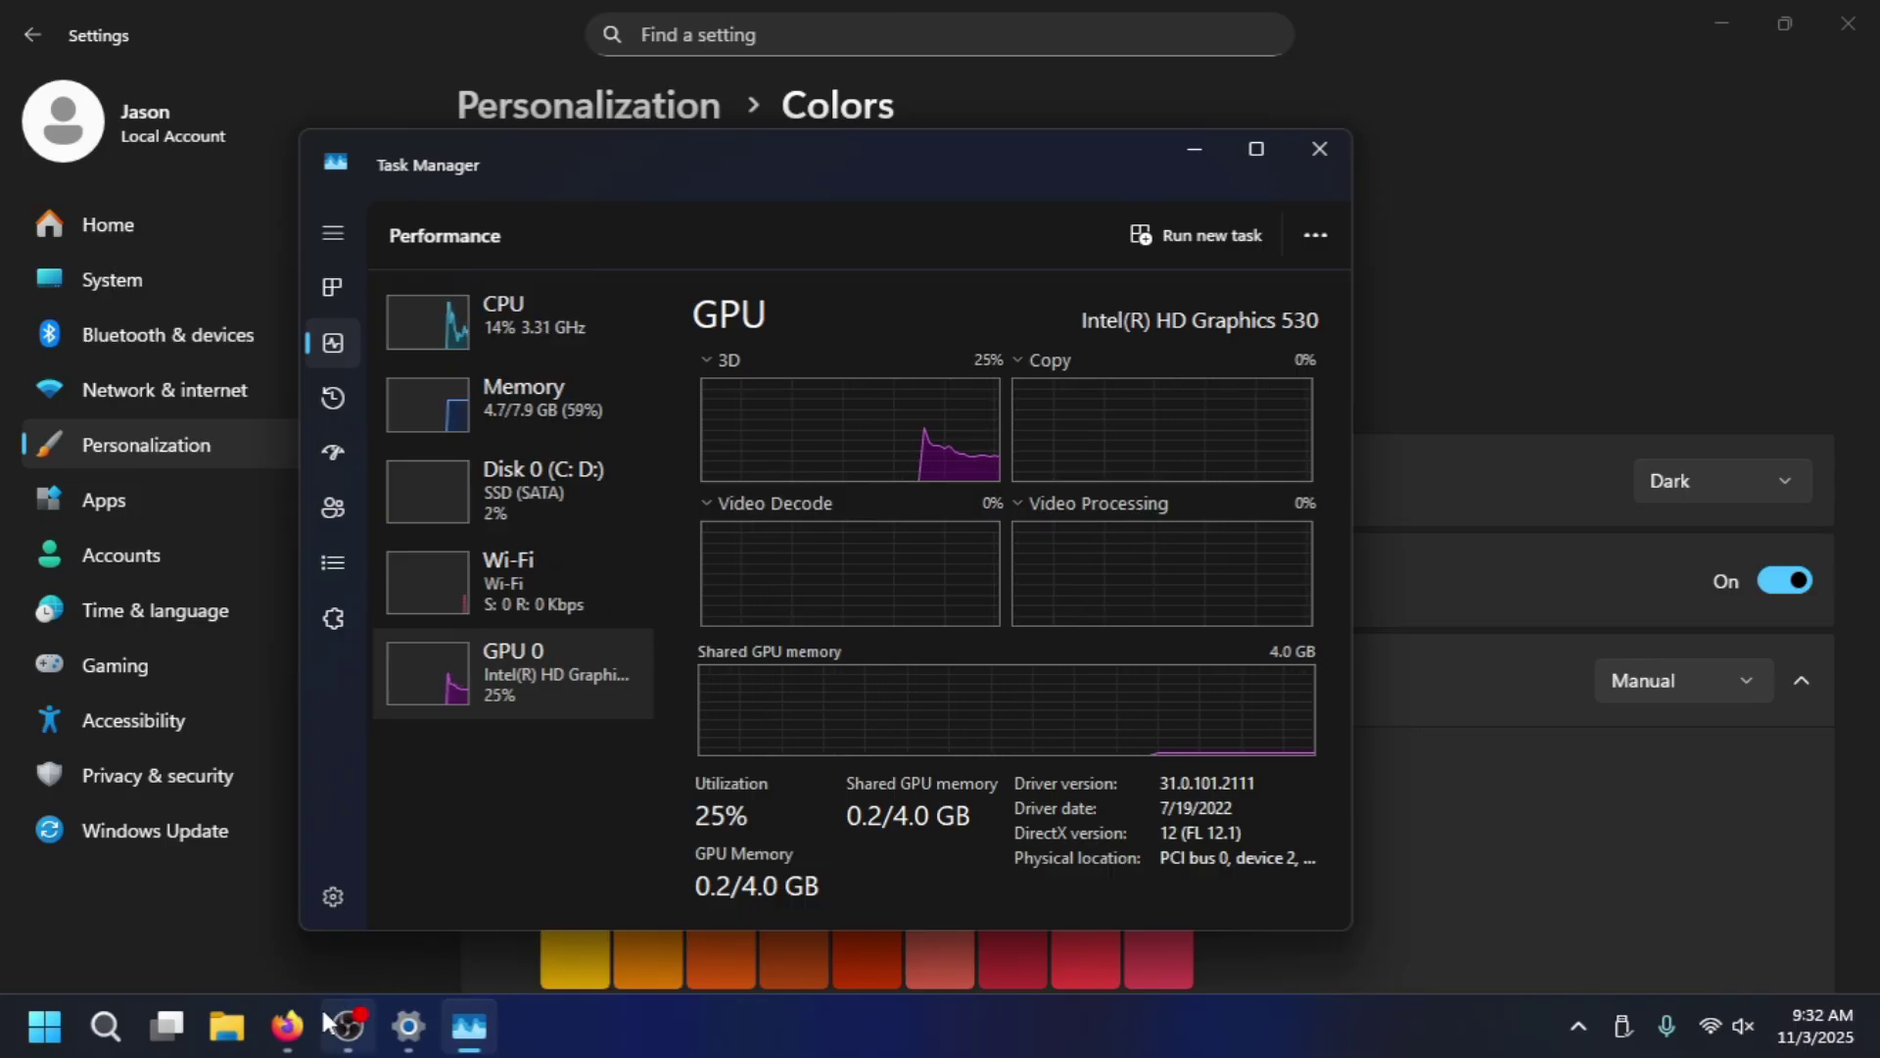
{"action": "left_click", "coordinate": [294, 1023]}
{"action": "left_click_drag", "start_coordinate": [644, 67], "coordinate": [2, 629]}
Snap Task Manager right and open youtube.com in a private Firefox window on the left half.
{"action": "left_click", "coordinate": [1208, 407]}
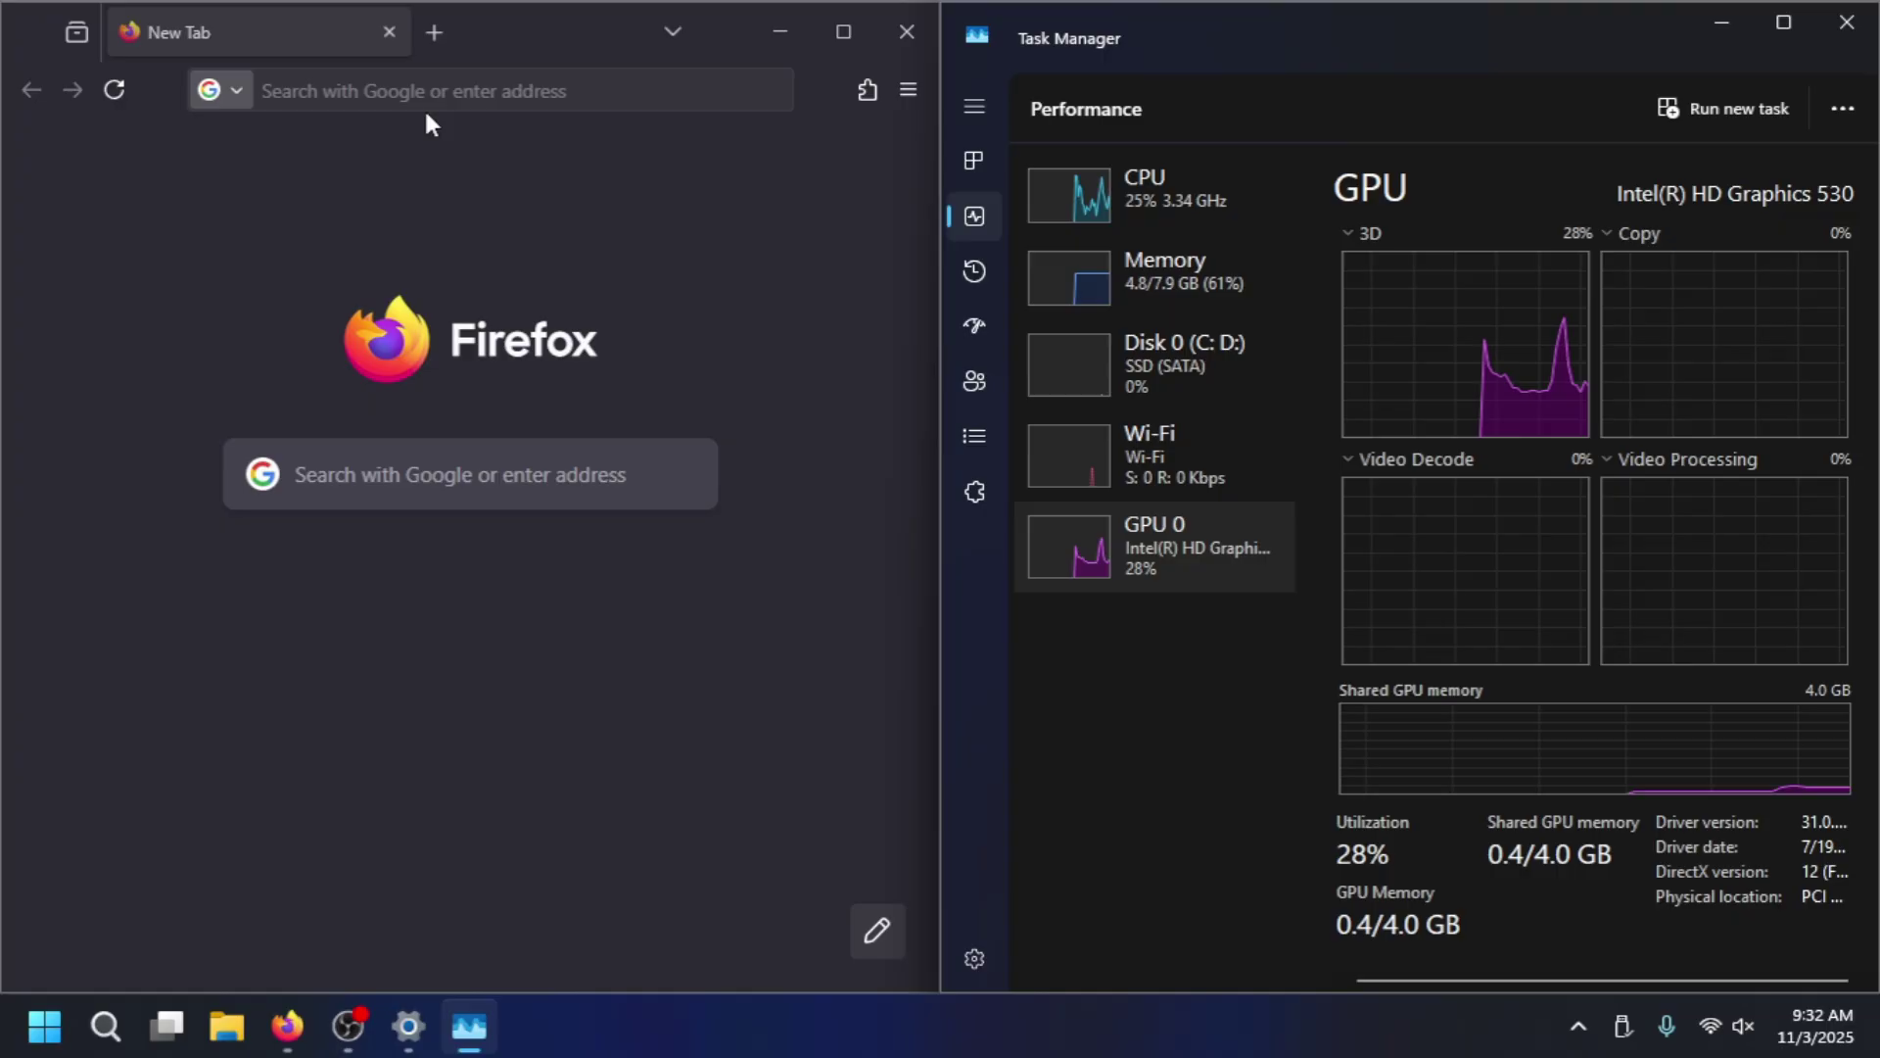
{"action": "left_click", "coordinate": [381, 108]}
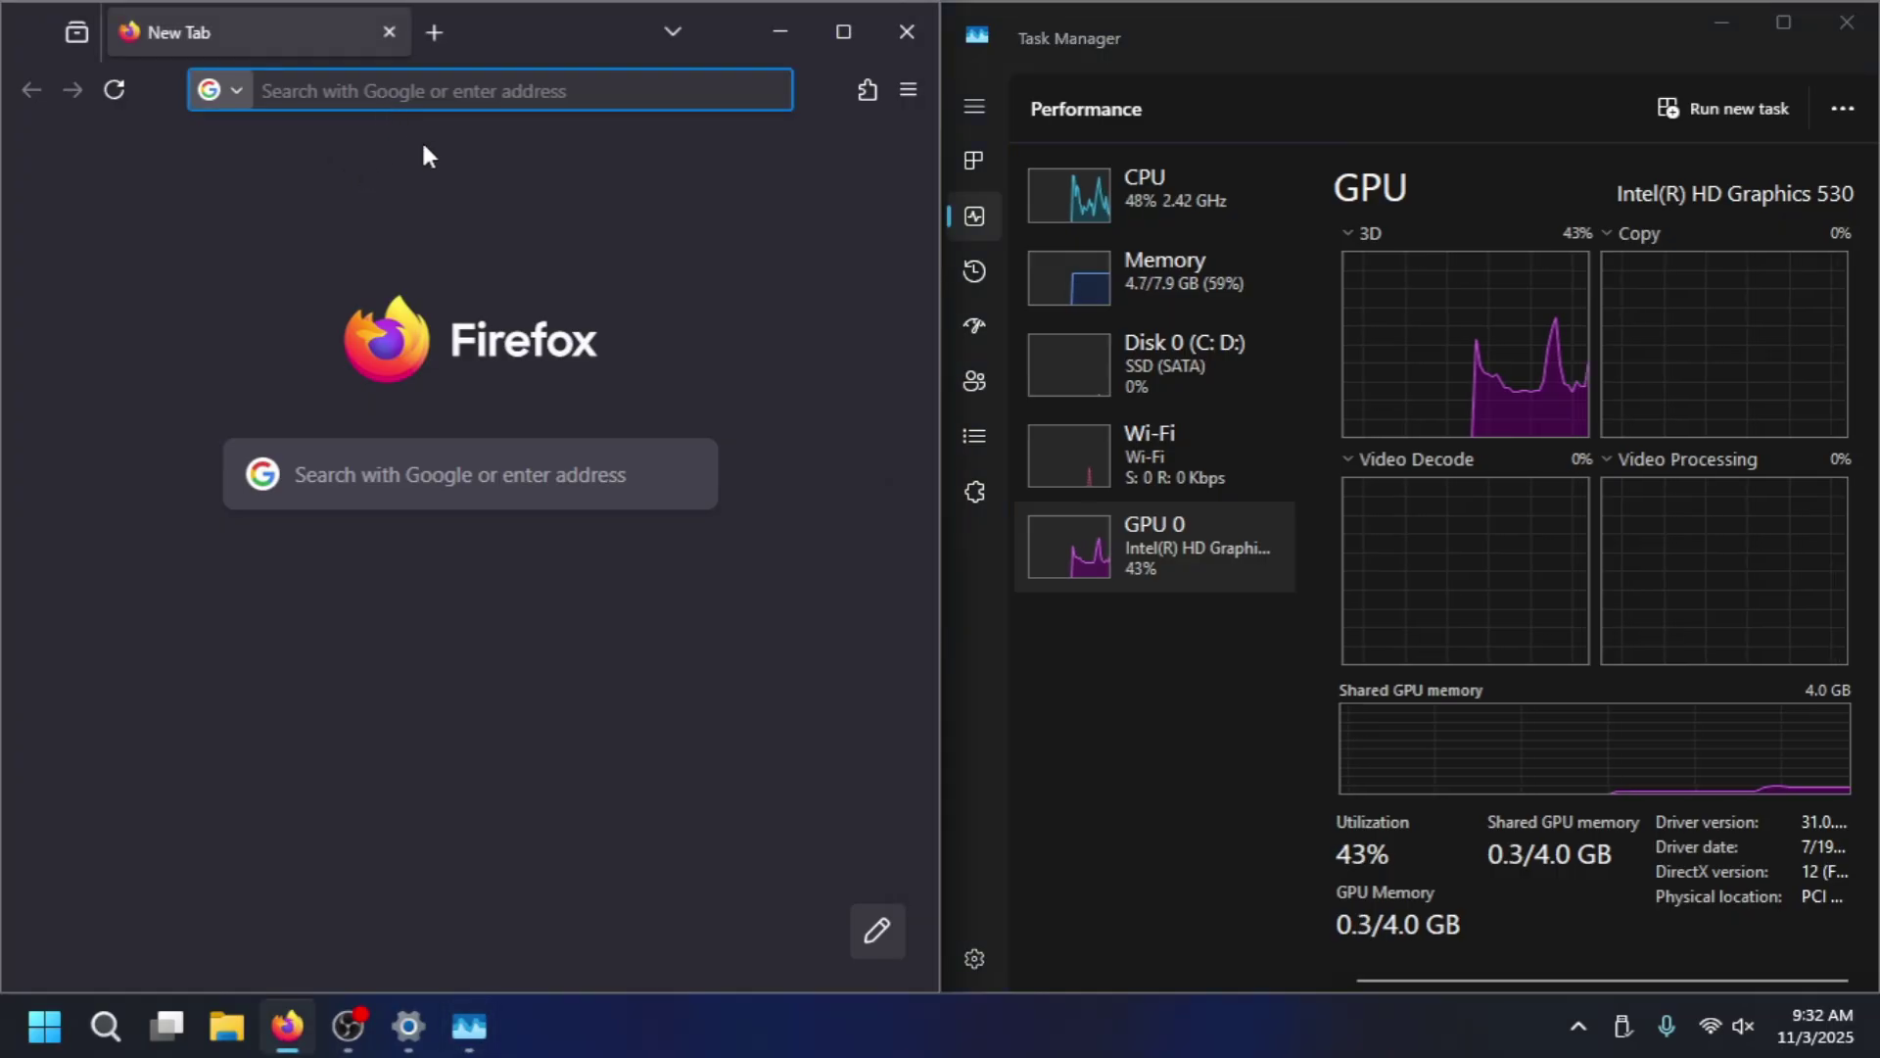
{"action": "type", "text": "youtube.com/"}
{"action": "key", "text": "ctrl+shift+p"}
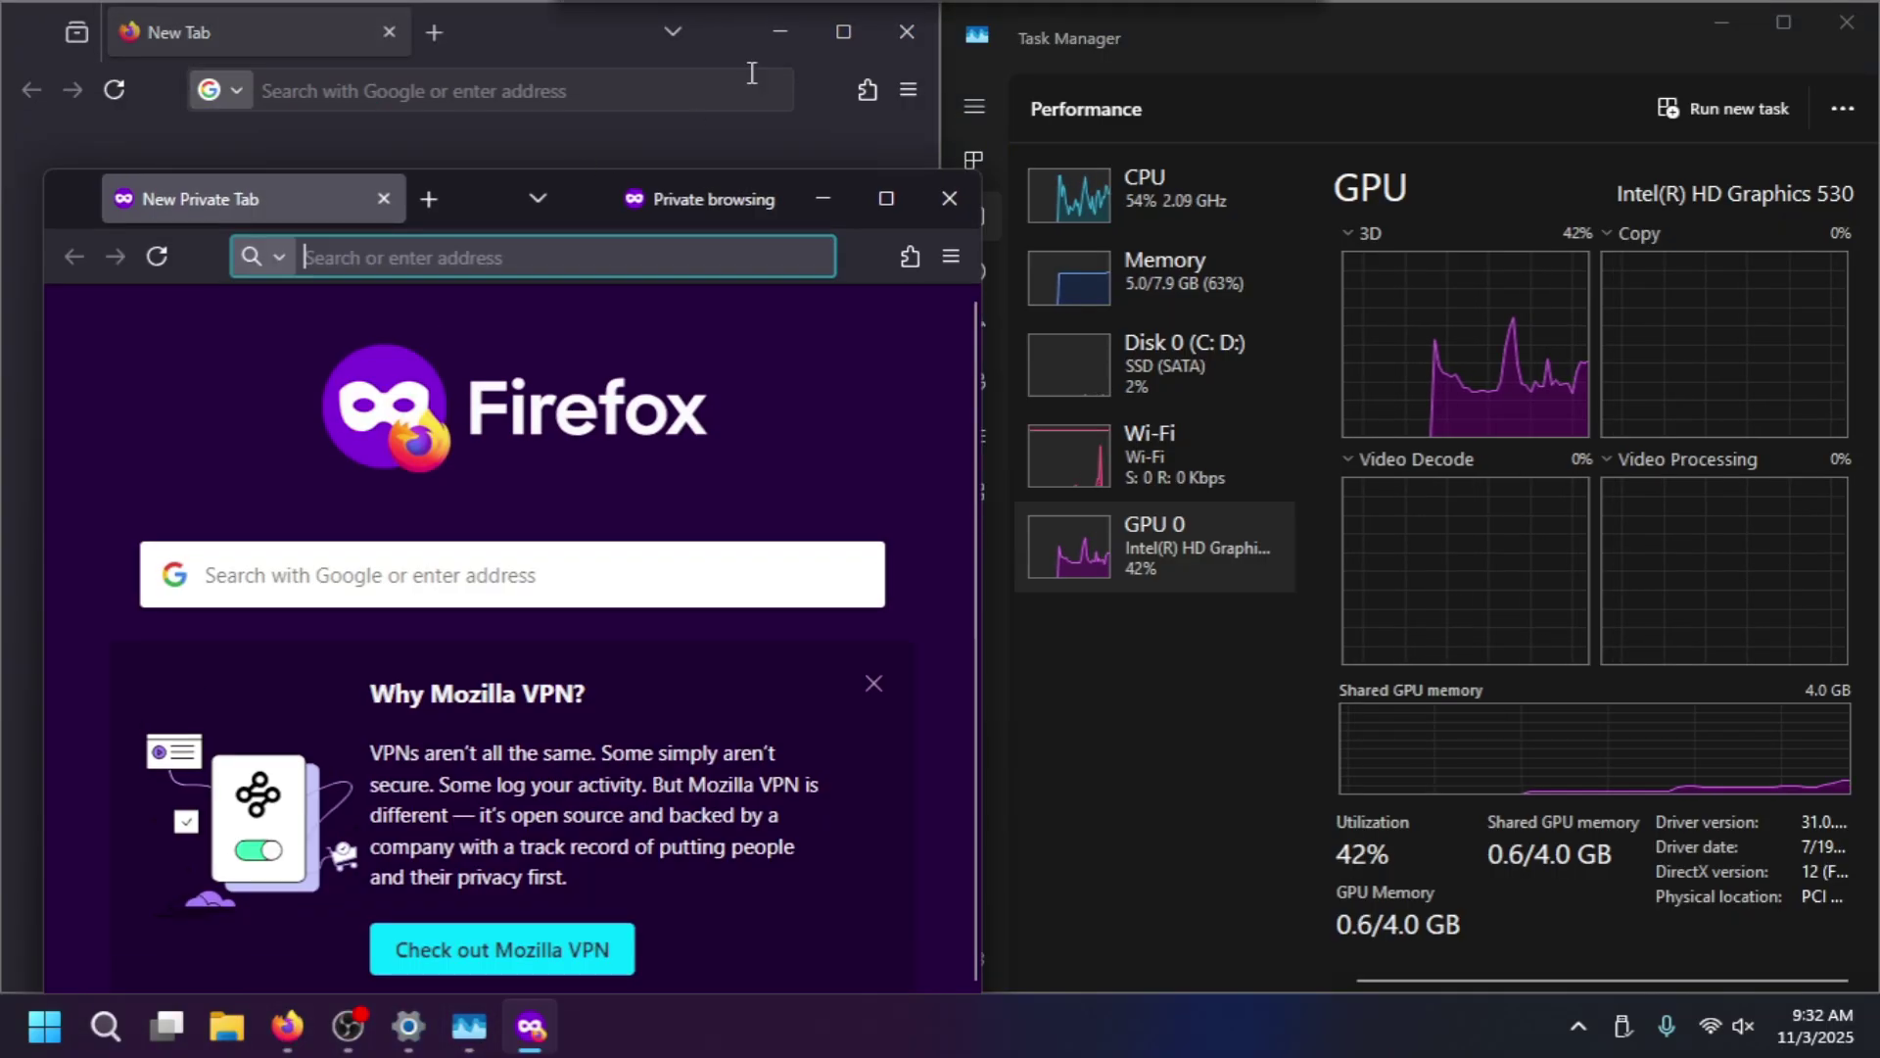
{"action": "left_click", "coordinate": [907, 31]}
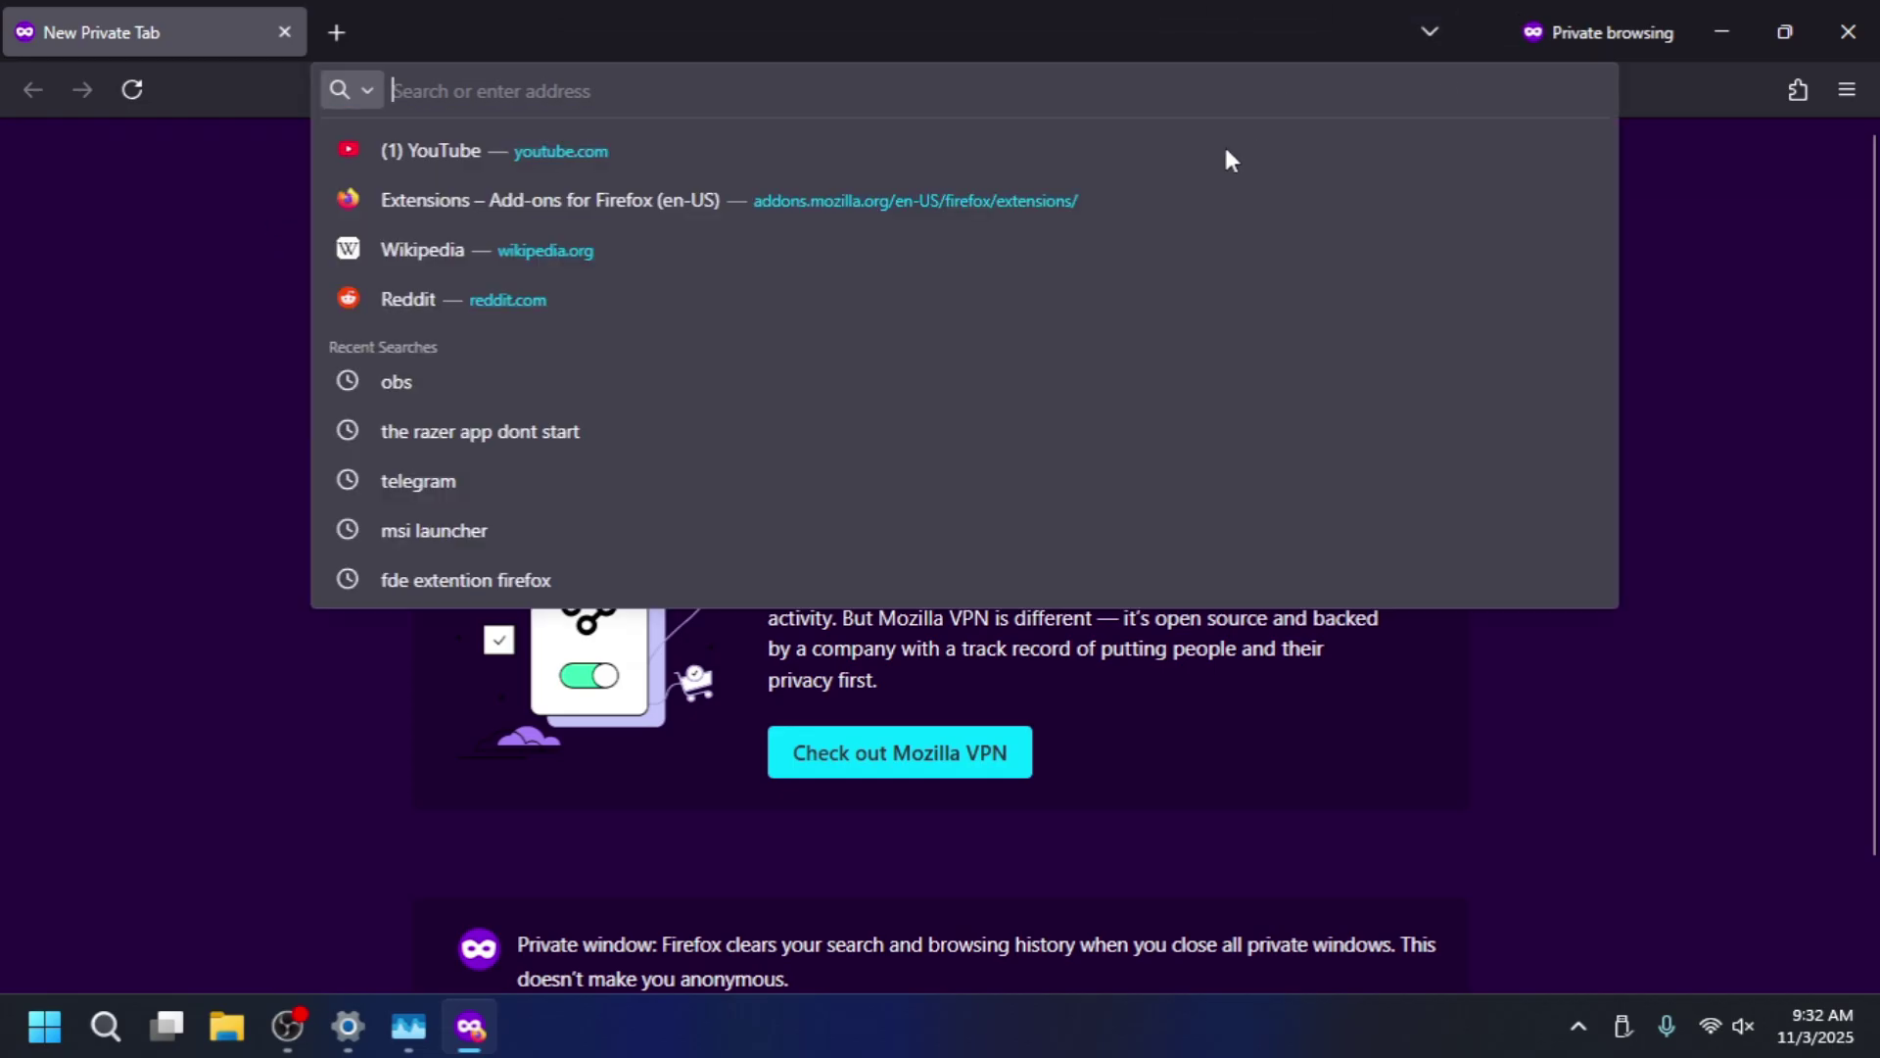
{"action": "left_click", "coordinate": [1158, 155]}
{"action": "key", "text": "super+Left"}
{"action": "key", "text": "super+Down"}
{"action": "left_click_drag", "start_coordinate": [544, 528], "coordinate": [2, 298]}
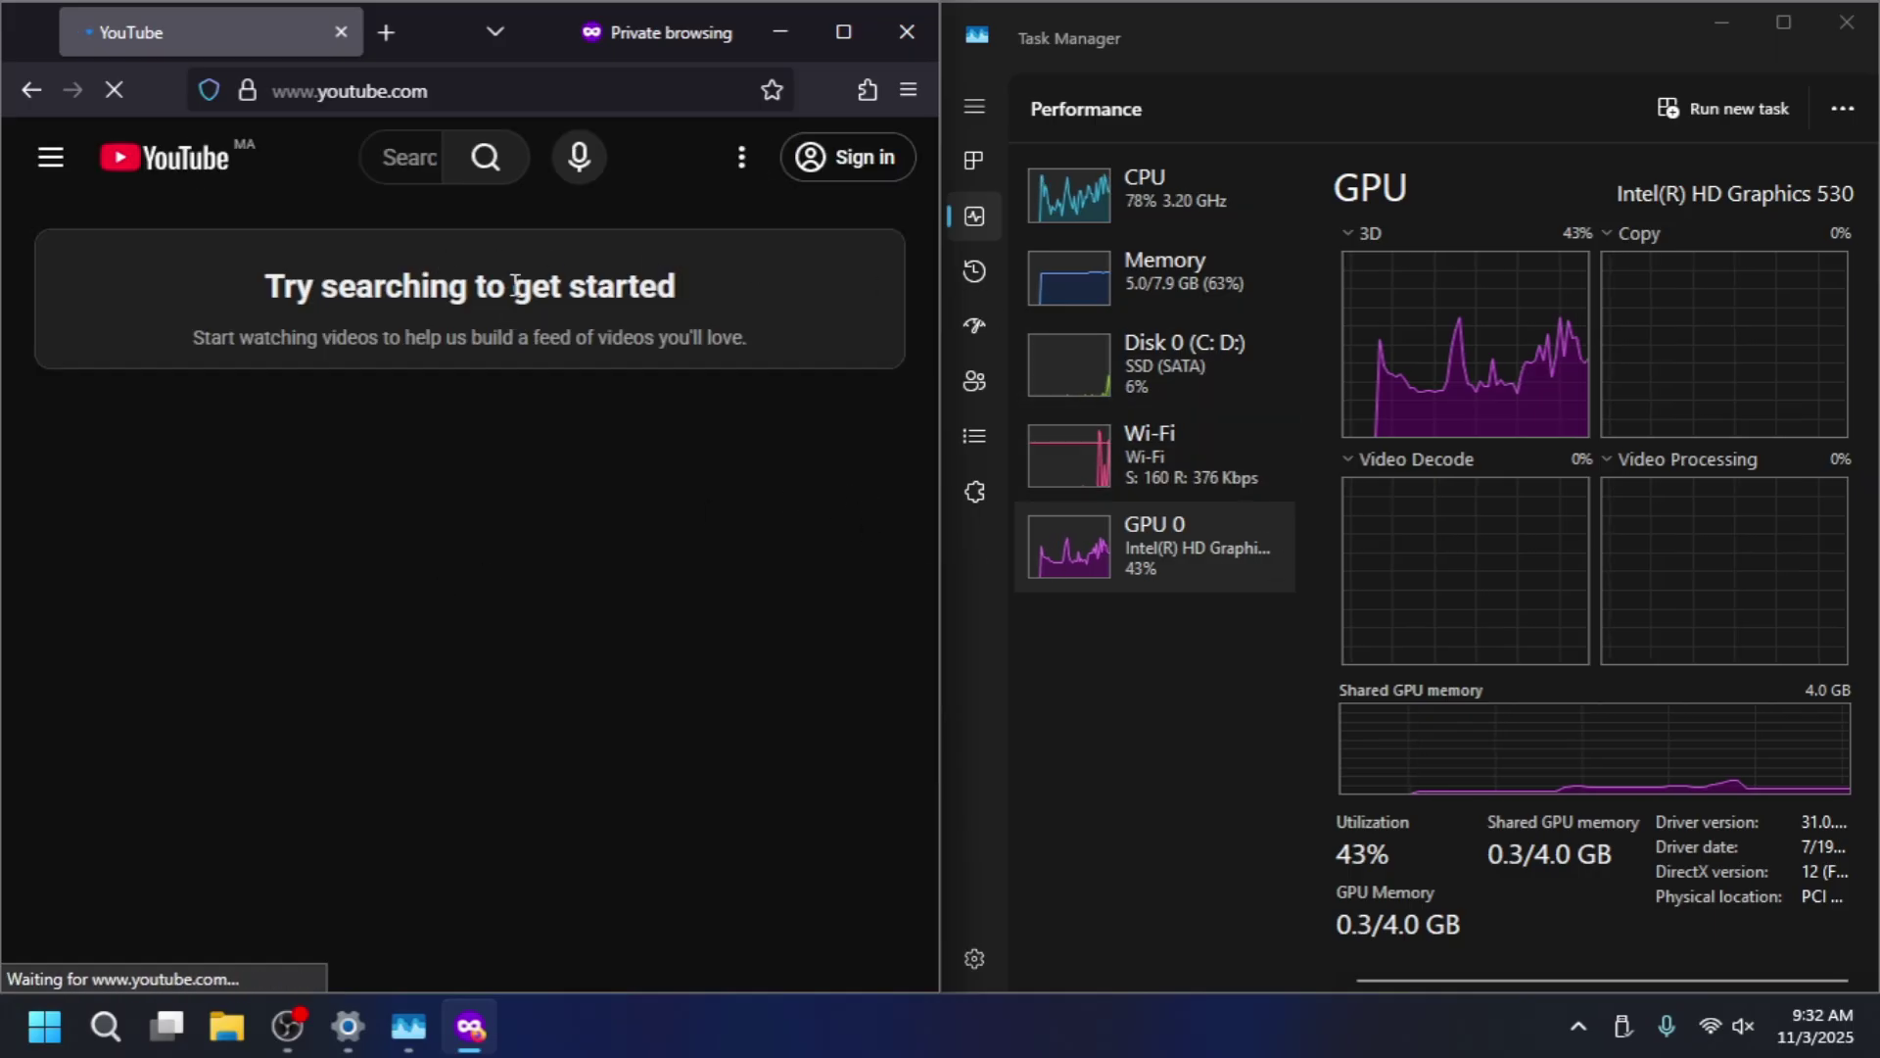
Search YouTube for 'mememevzdtech', then correct the search to 'memnozotech'.
{"action": "left_click", "coordinate": [395, 171]}
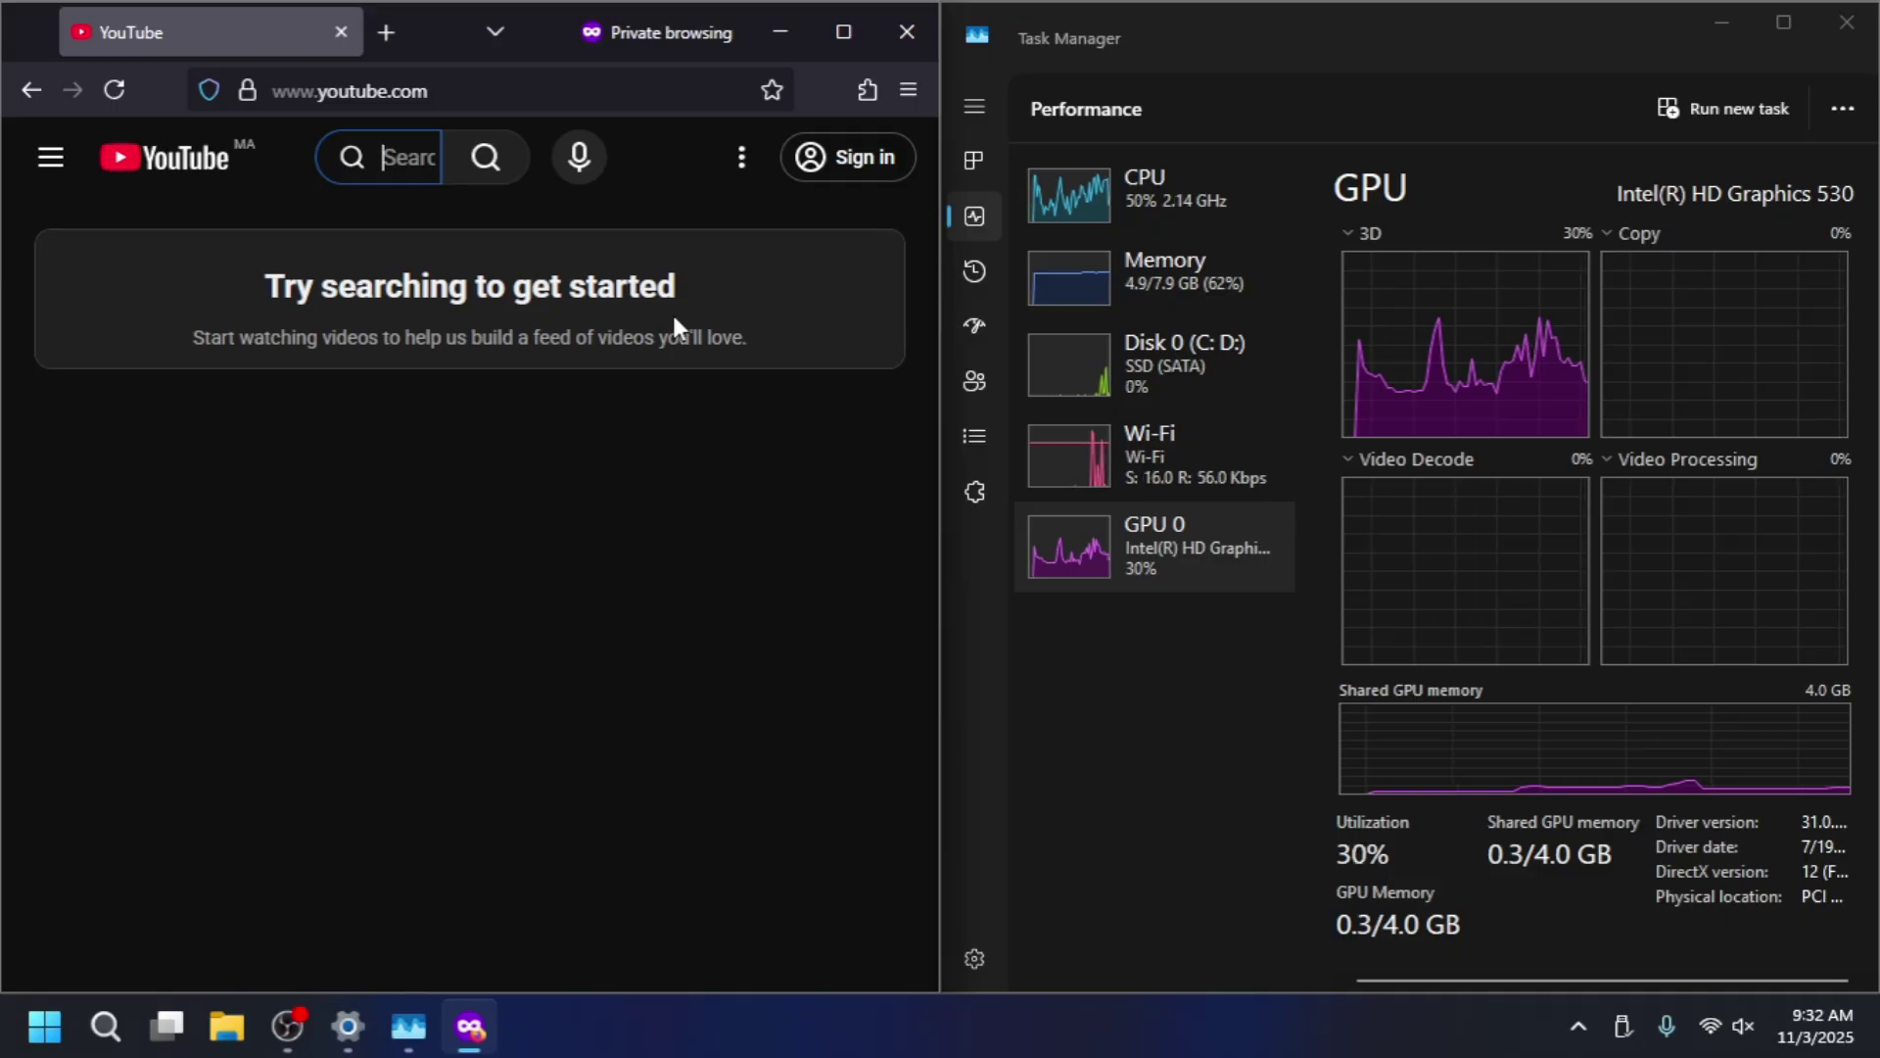
{"action": "type", "text": "memem"}
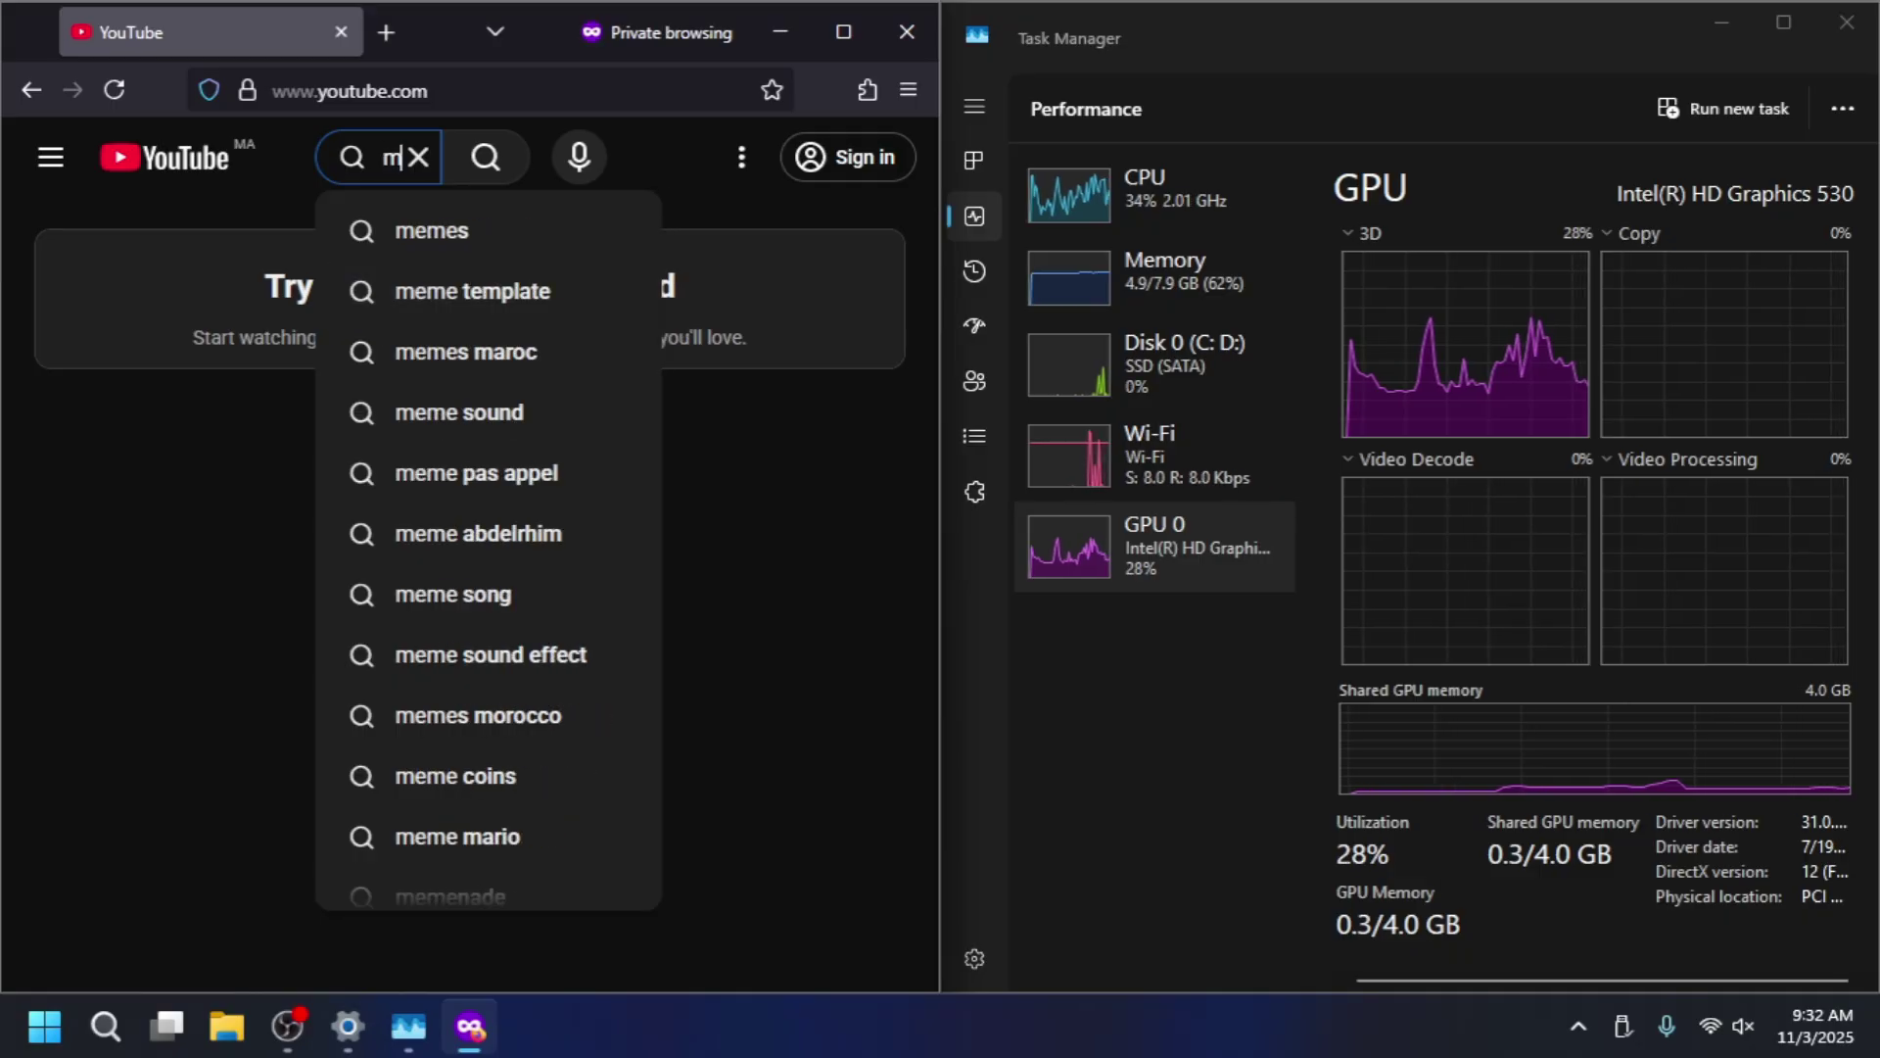
{"action": "type", "text": "evzdtech"}
{"action": "key", "text": "Return"}
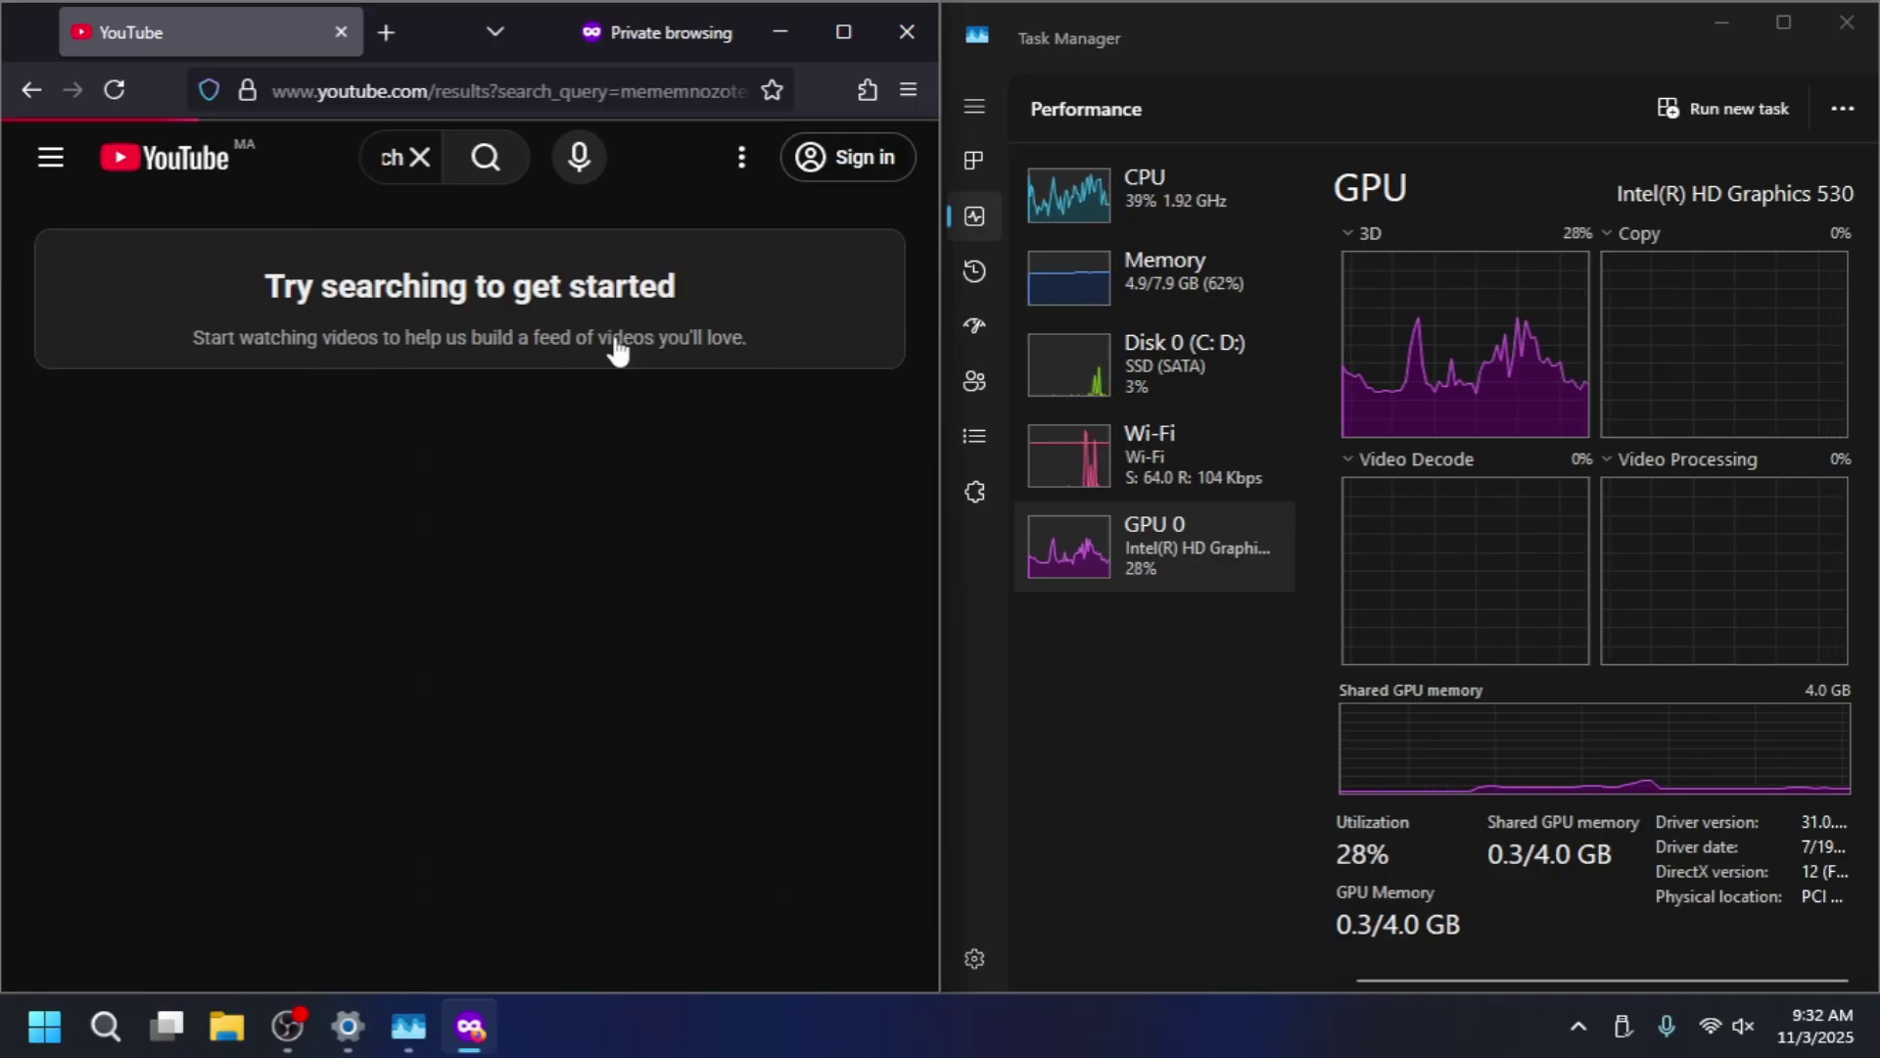
{"action": "scroll", "coordinate": [382, 554], "scroll_direction": "down", "scroll_amount": 3}
{"action": "scroll", "coordinate": [396, 563], "scroll_direction": "down", "scroll_amount": 4}
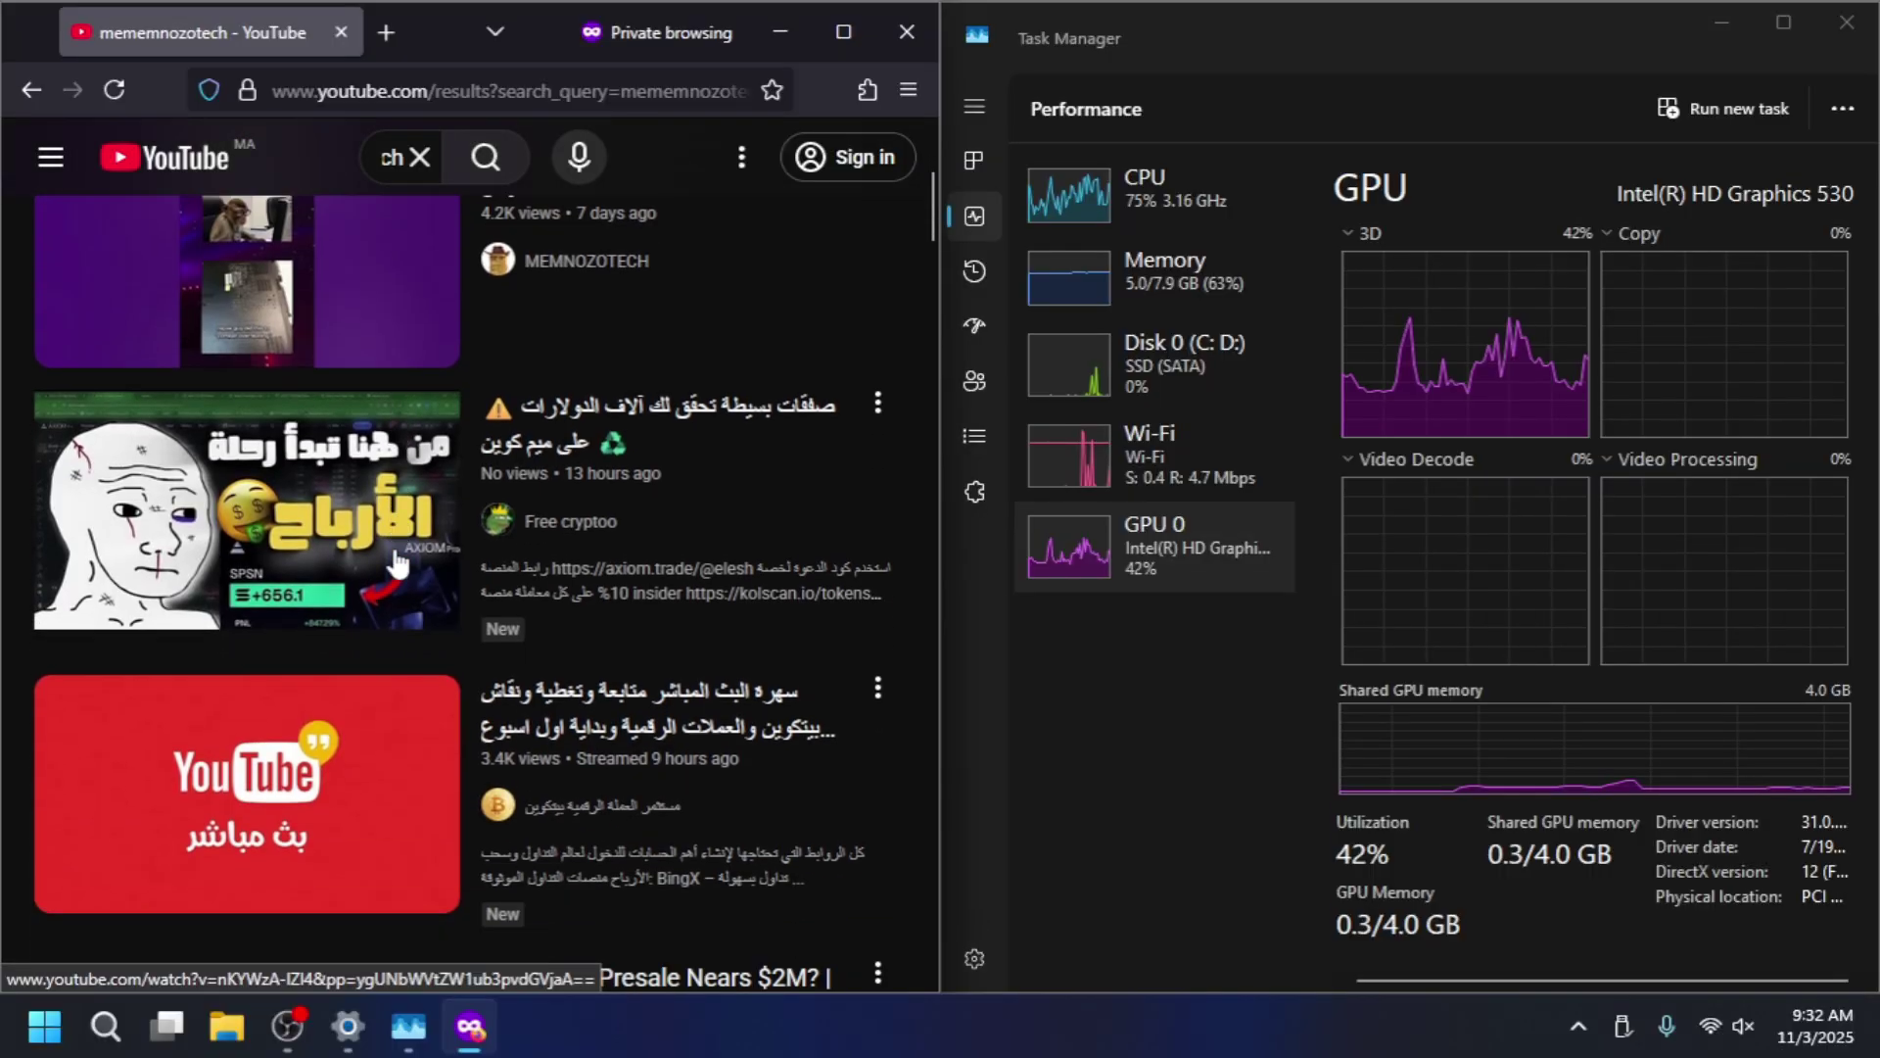
{"action": "scroll", "coordinate": [398, 536], "scroll_direction": "up", "scroll_amount": 10}
{"action": "left_click", "coordinate": [390, 157]}
{"action": "key", "text": "ctrl+a"}
{"action": "type", "text": "me"}
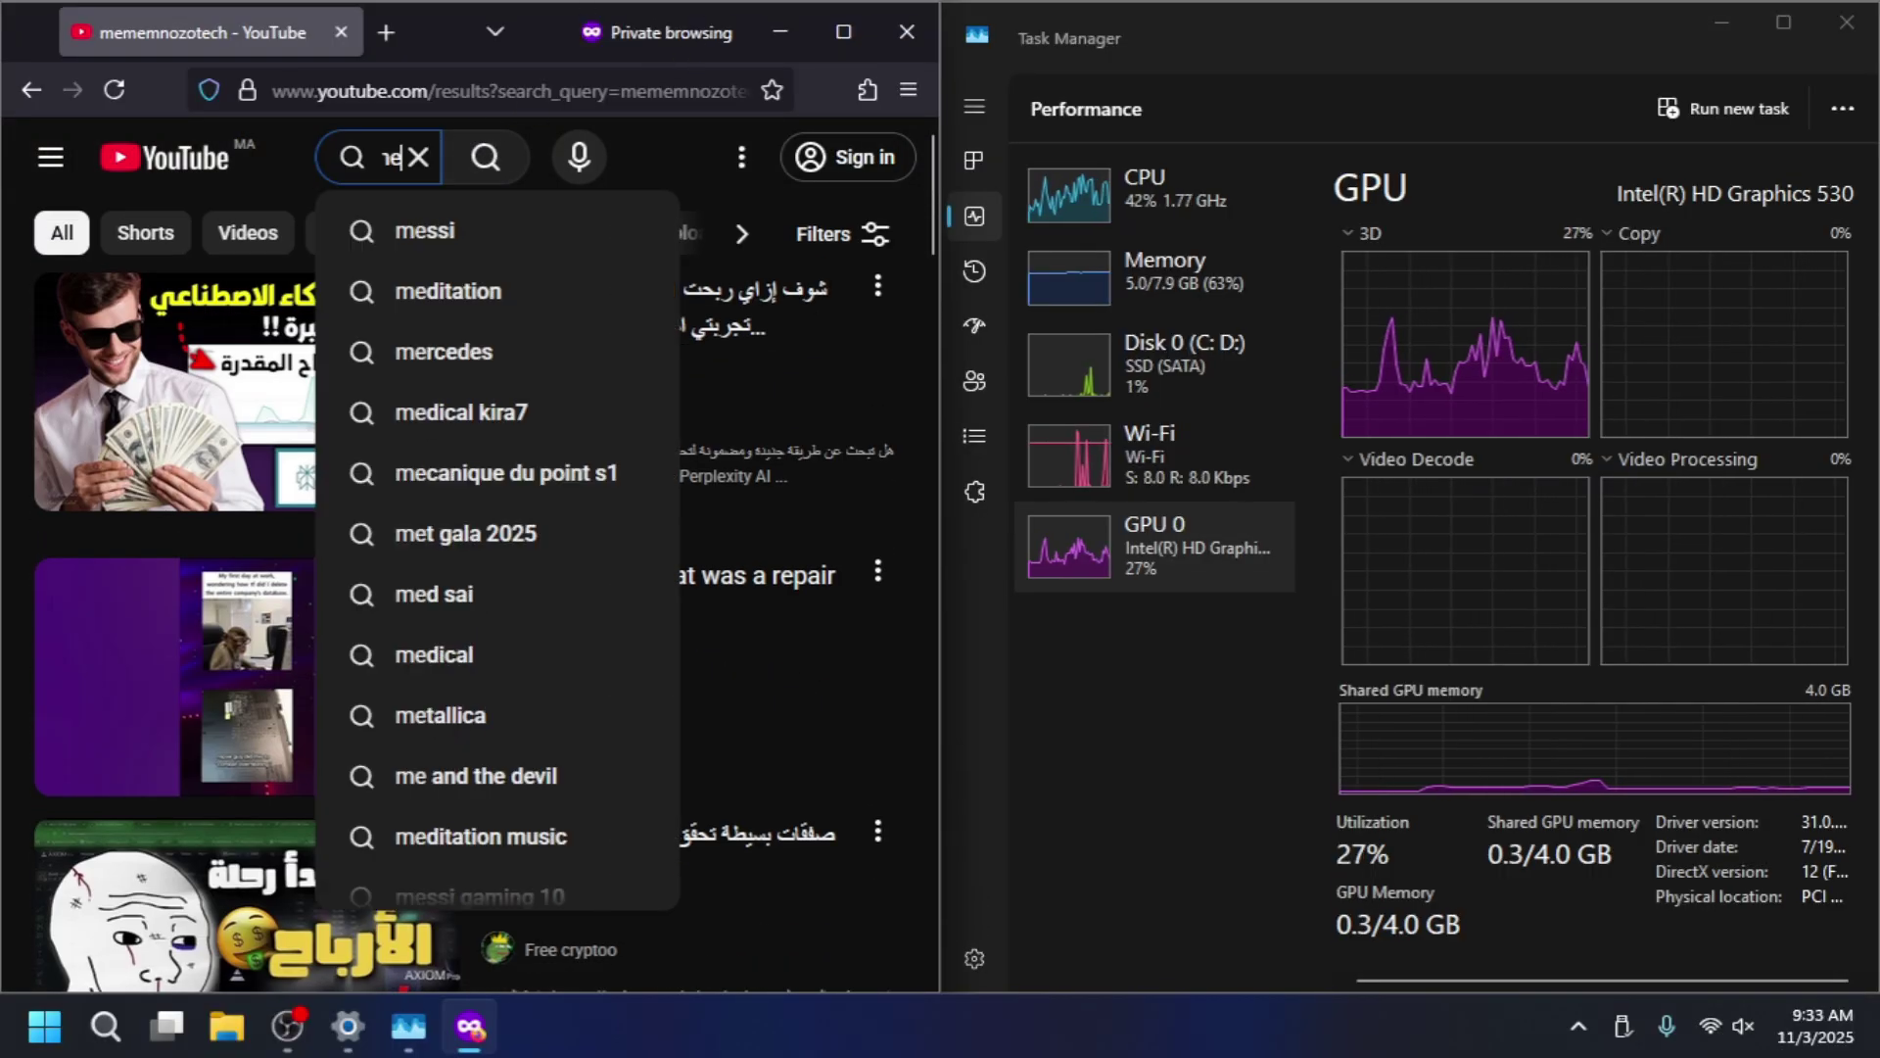
{"action": "type", "text": "mnozotech"}
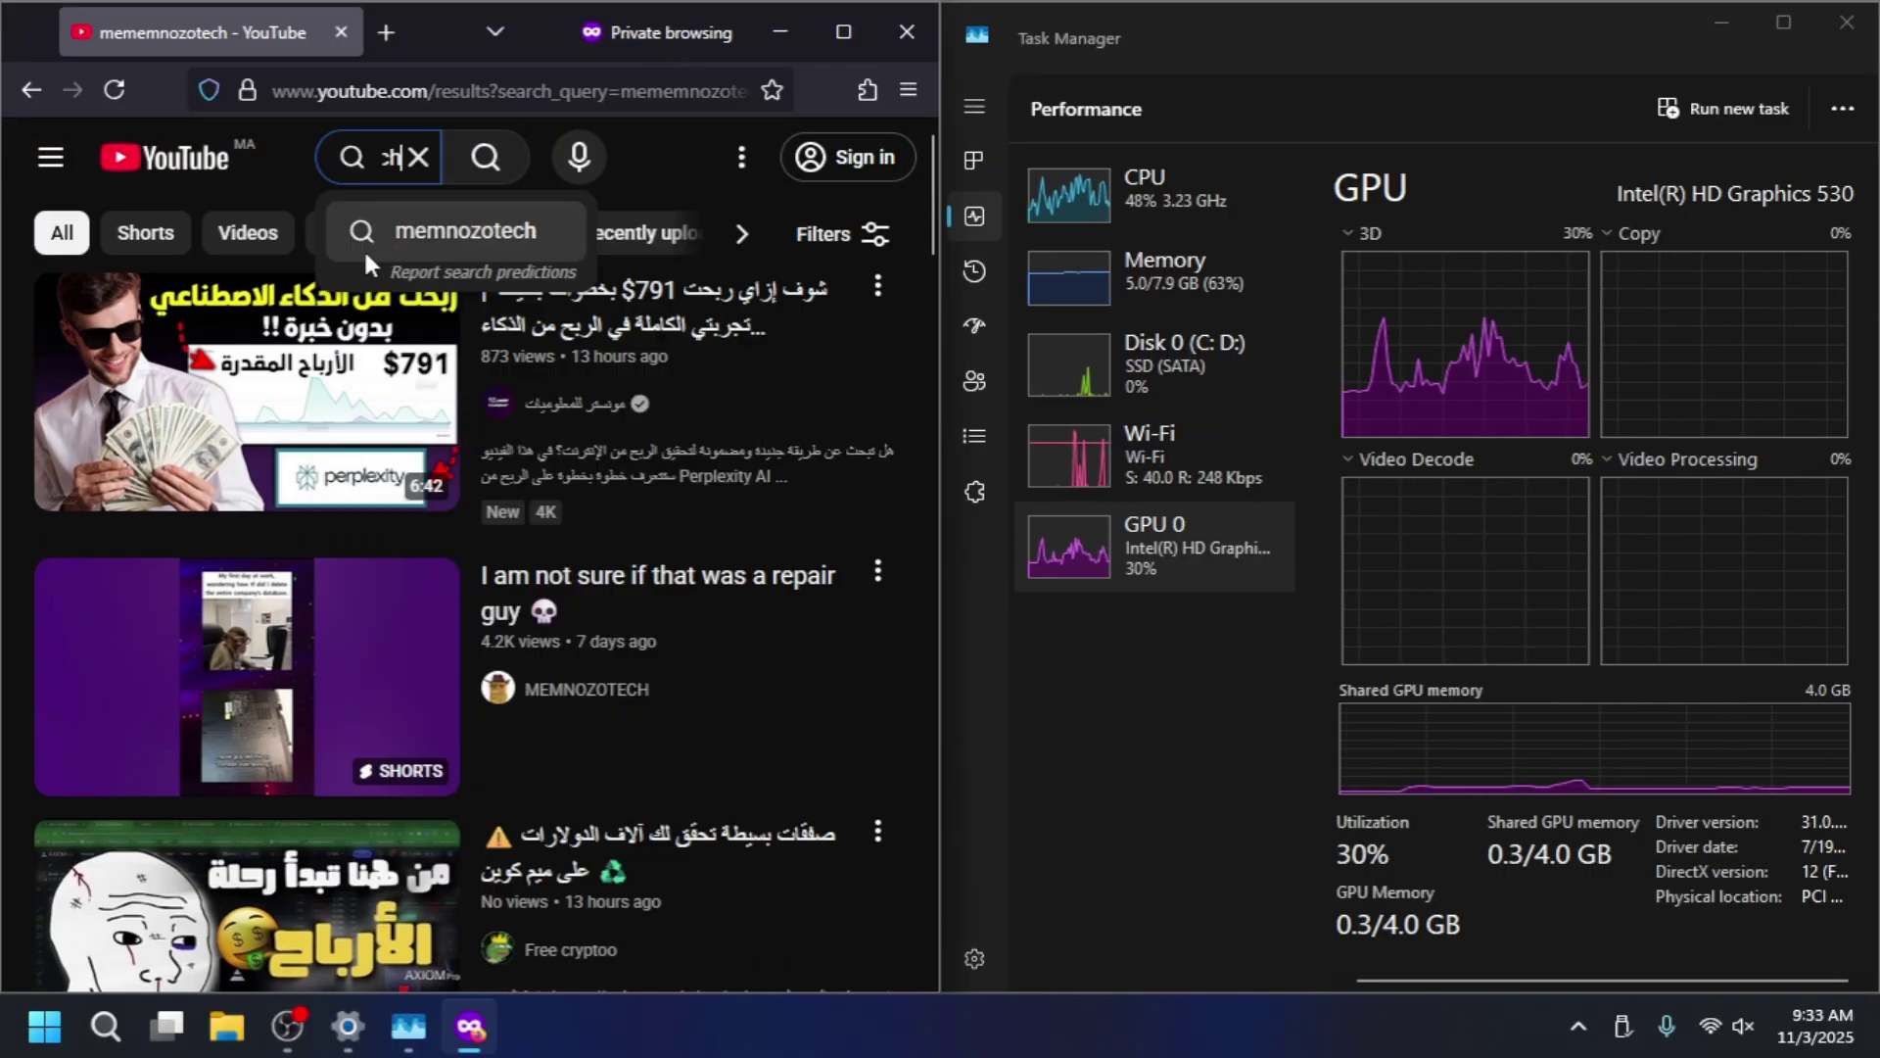
{"action": "key", "text": "Return"}
Open the channel's page and scroll through its Videos list.
{"action": "left_click", "coordinate": [333, 409]}
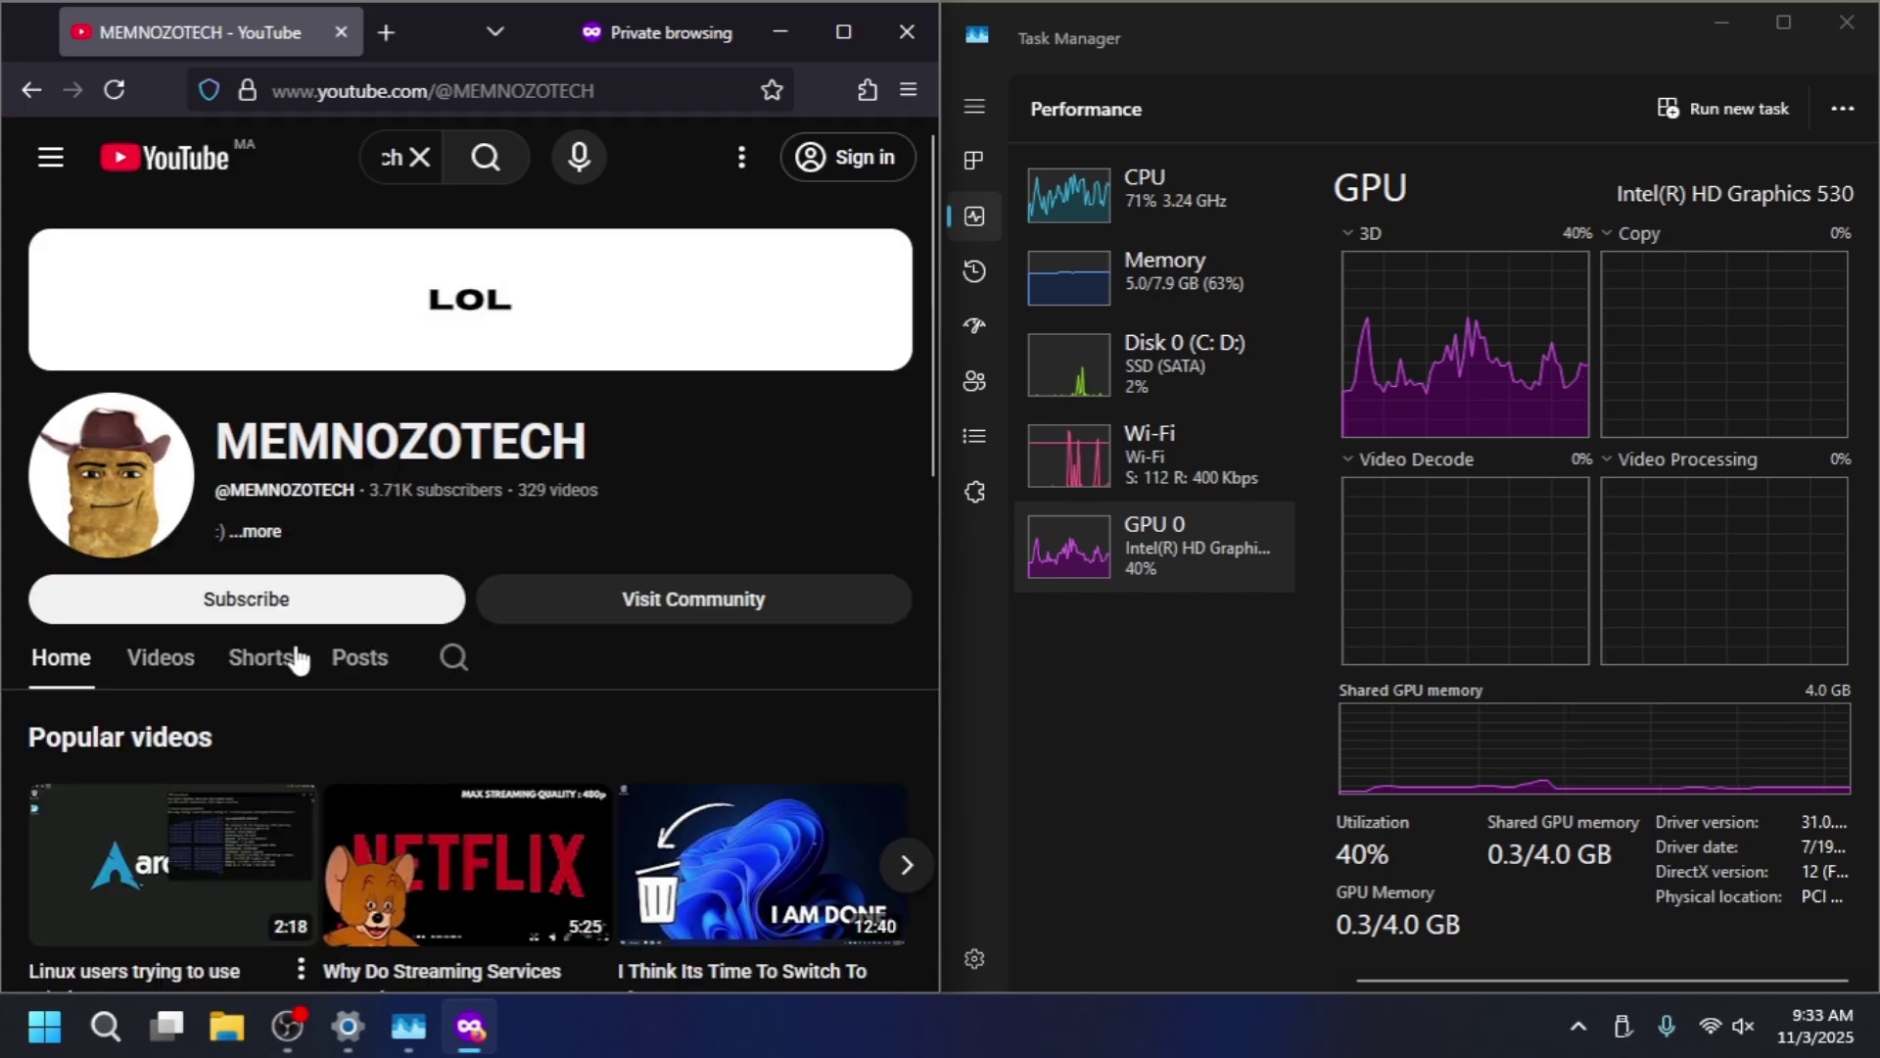
{"action": "left_click", "coordinate": [154, 666]}
{"action": "scroll", "coordinate": [431, 736], "scroll_direction": "down", "scroll_amount": 10}
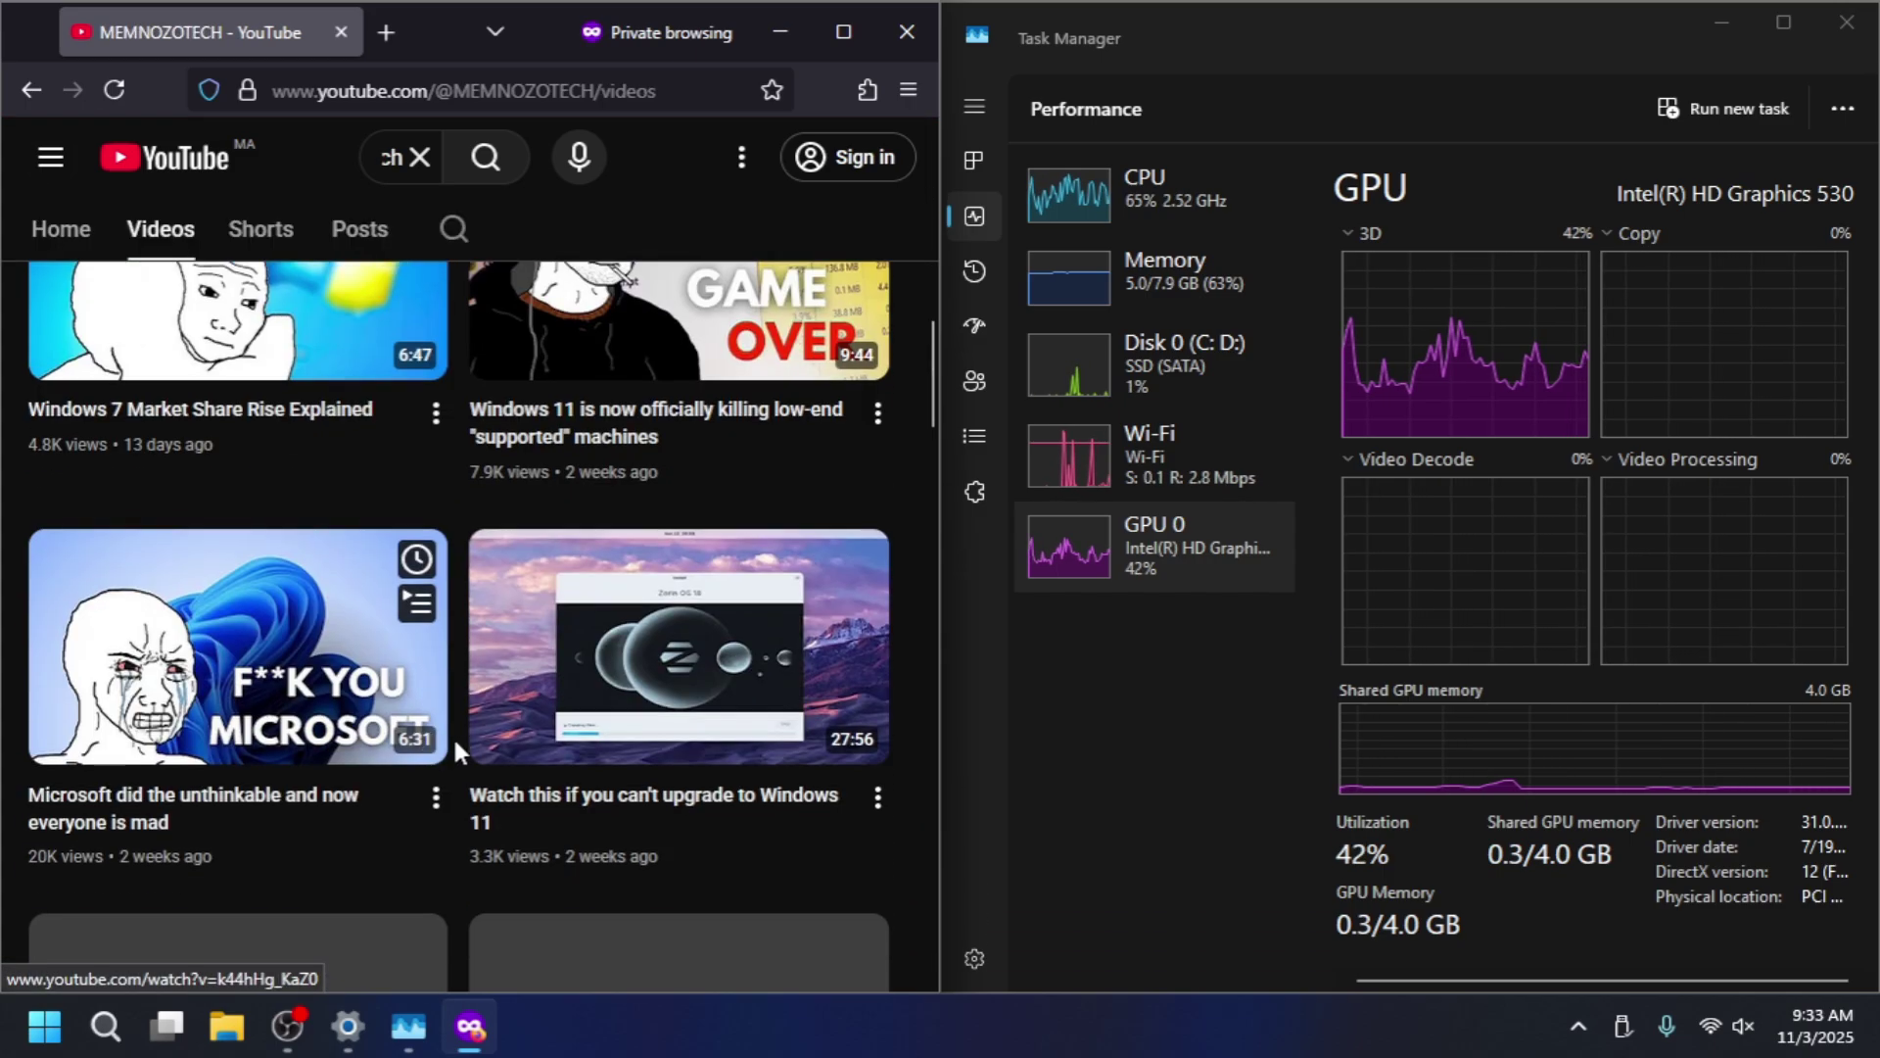
{"action": "scroll", "coordinate": [453, 735], "scroll_direction": "down", "scroll_amount": 5}
{"action": "scroll", "coordinate": [812, 487], "scroll_direction": "up", "scroll_amount": 3}
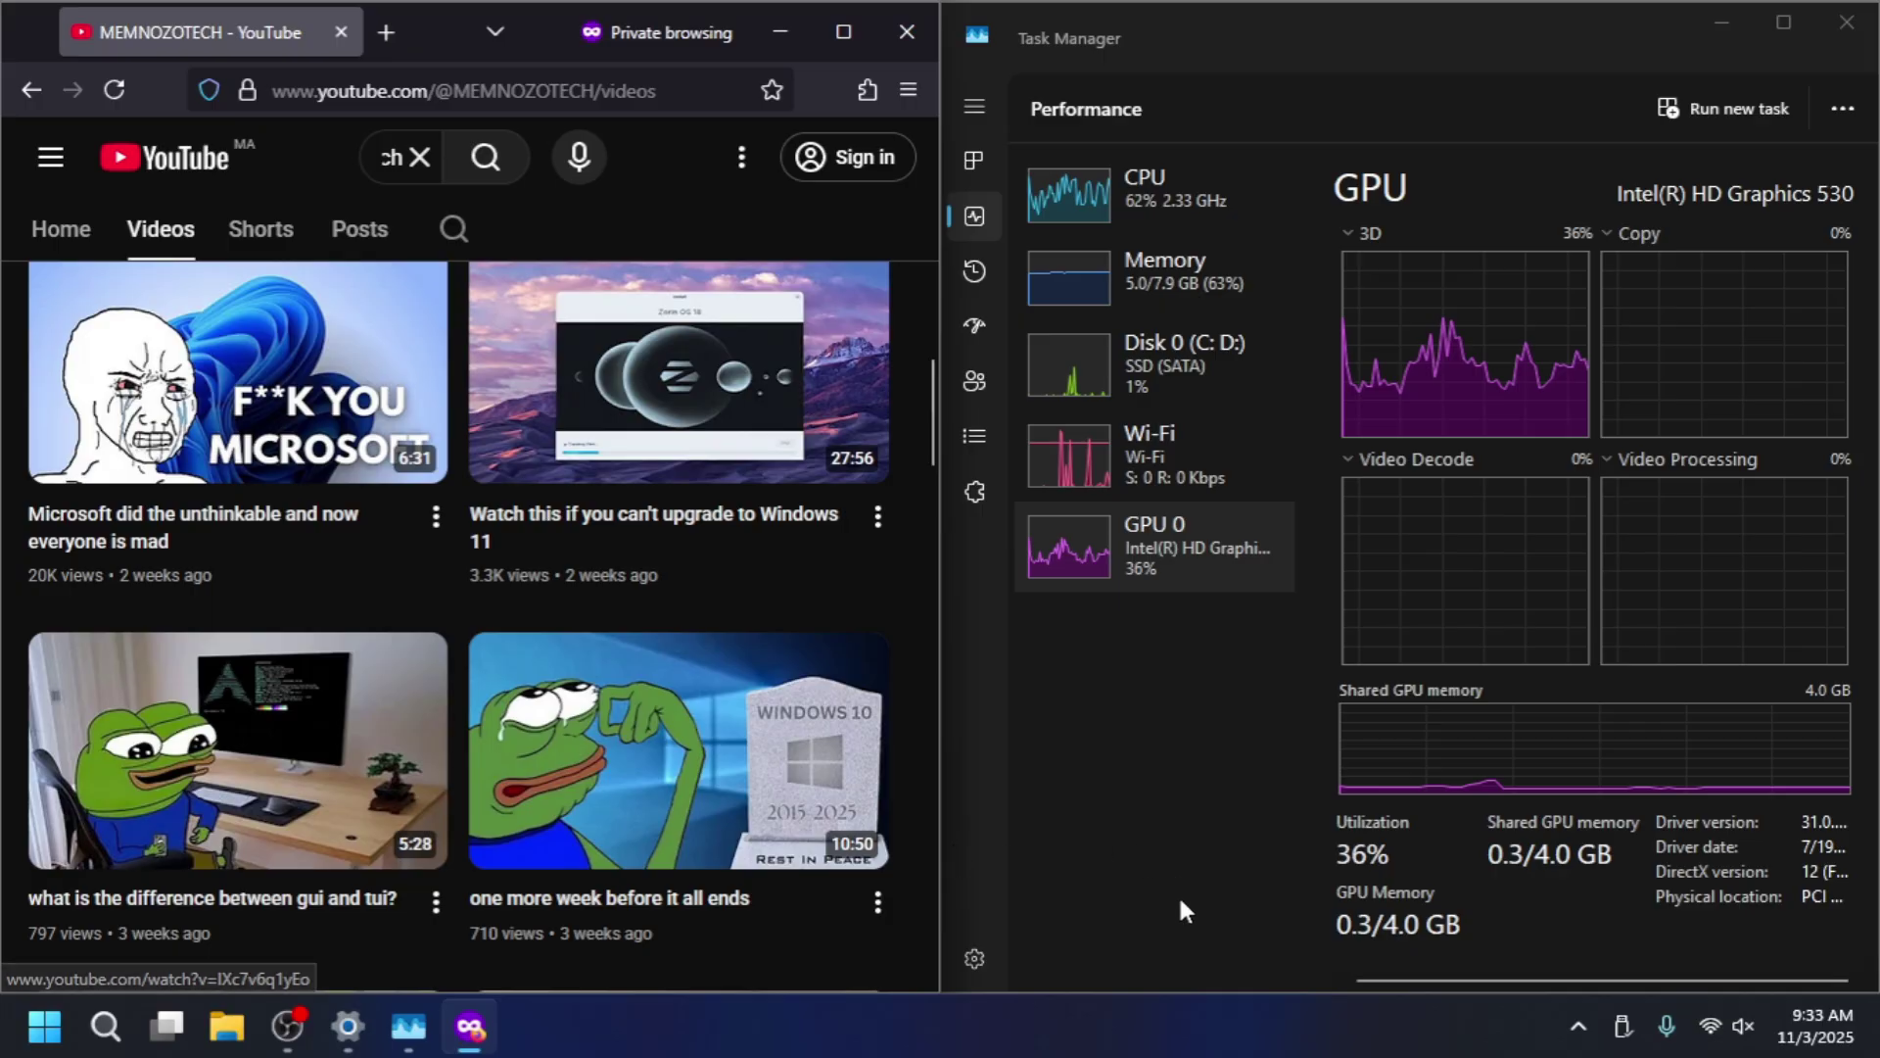
Play a channel video, show CPU details in Task Manager, and try then close the pop-out player.
{"action": "left_click", "coordinate": [437, 490]}
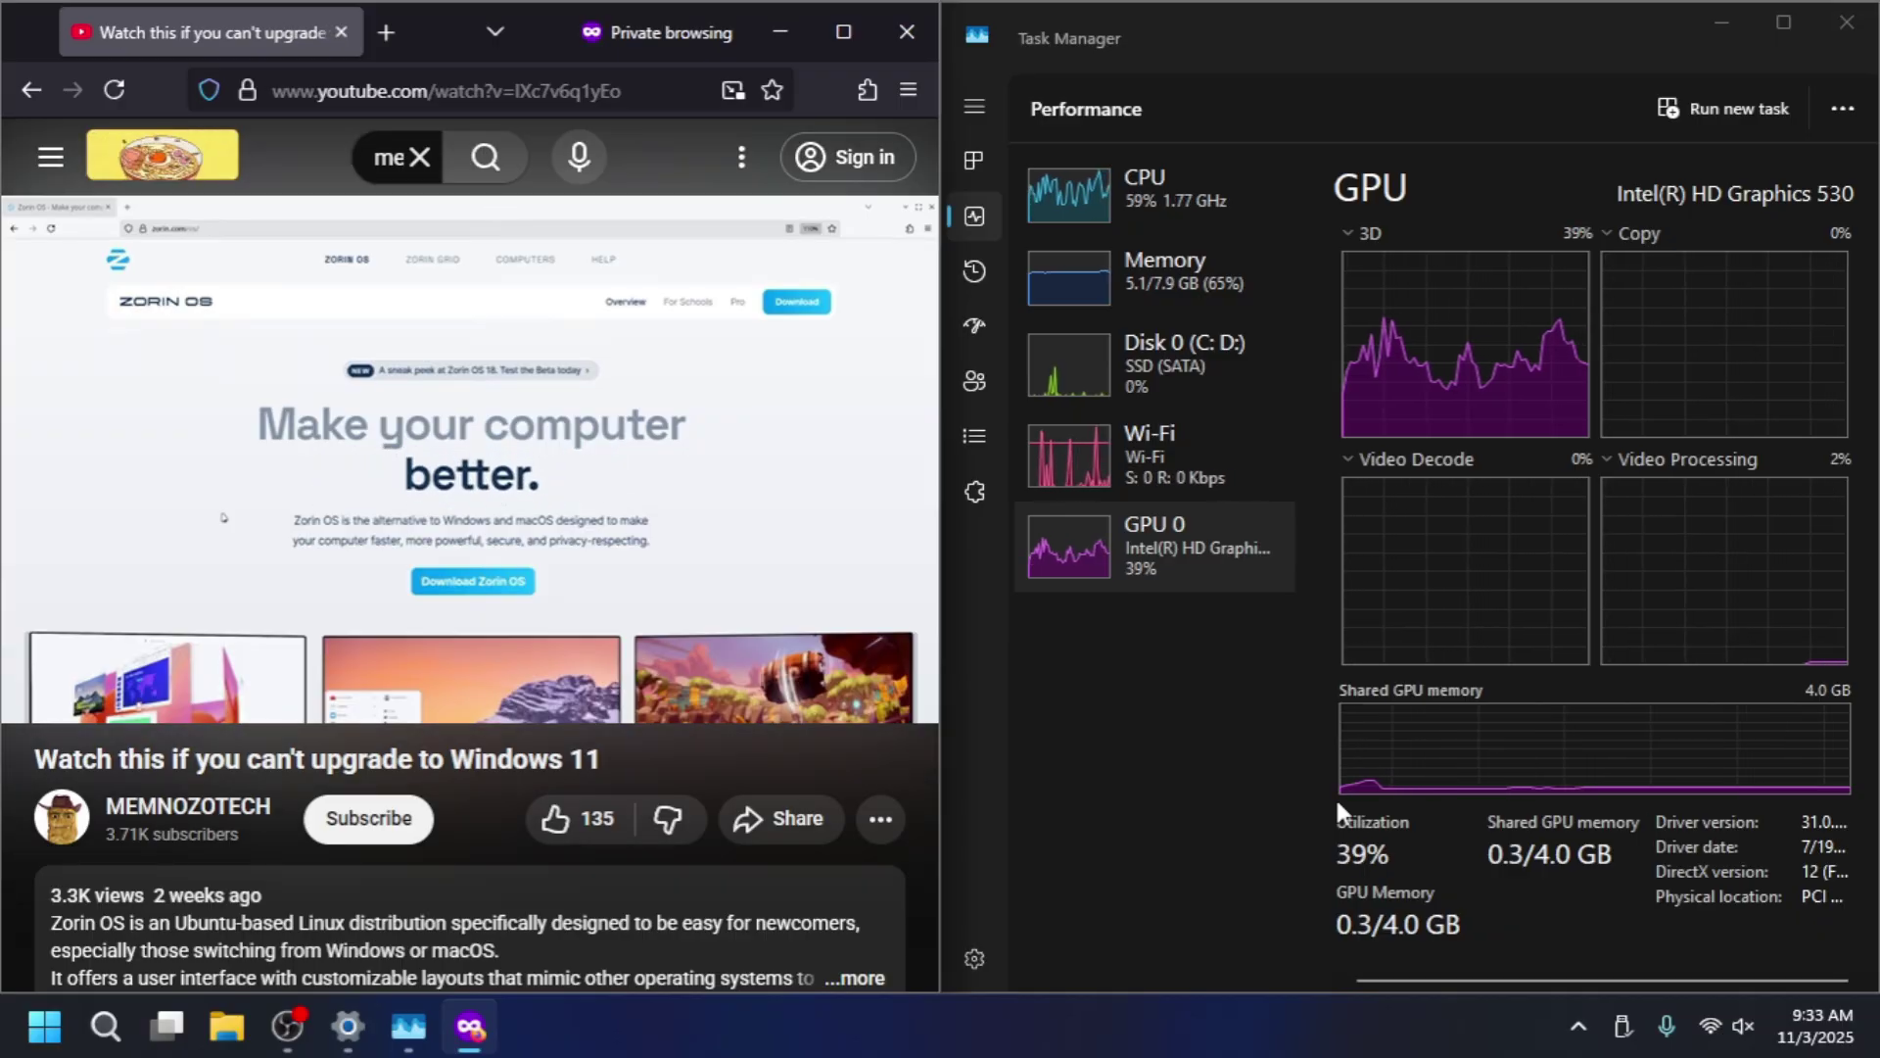
{"action": "left_click", "coordinate": [1154, 208]}
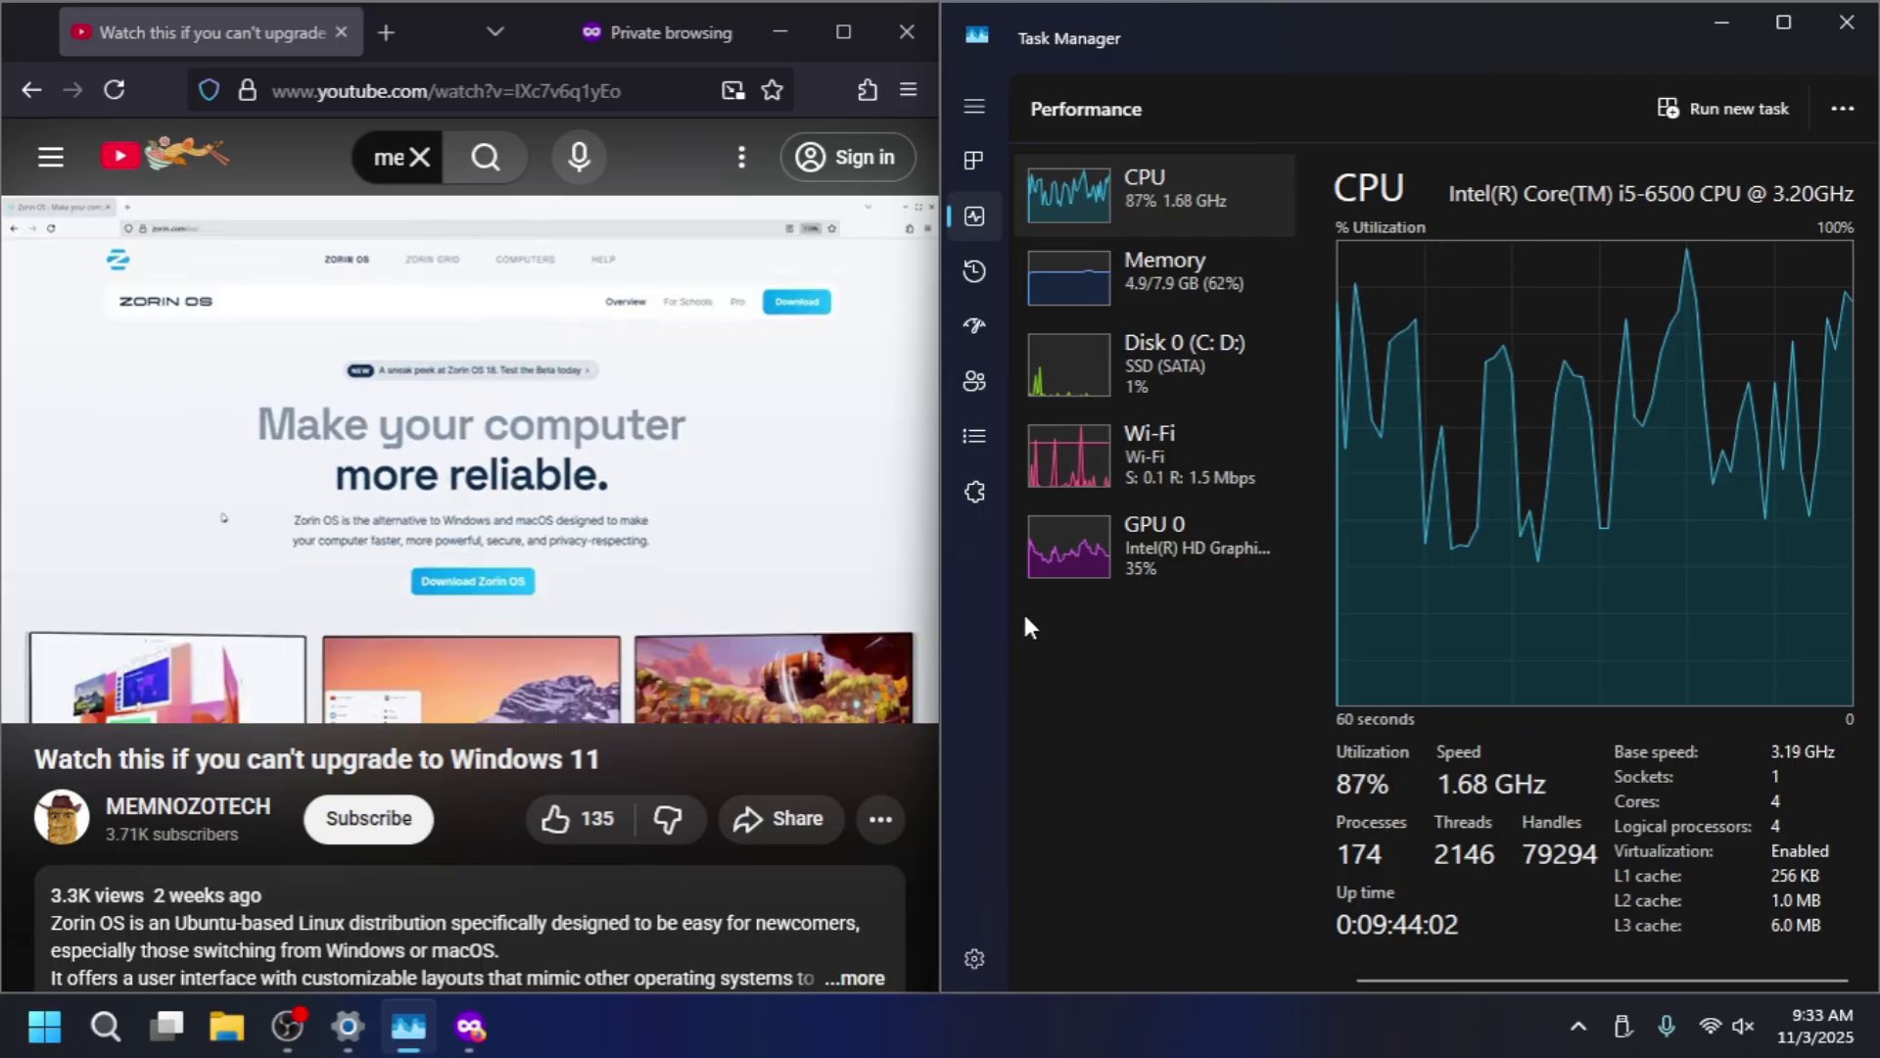
{"action": "left_click", "coordinate": [666, 710]}
{"action": "left_click", "coordinate": [749, 685]}
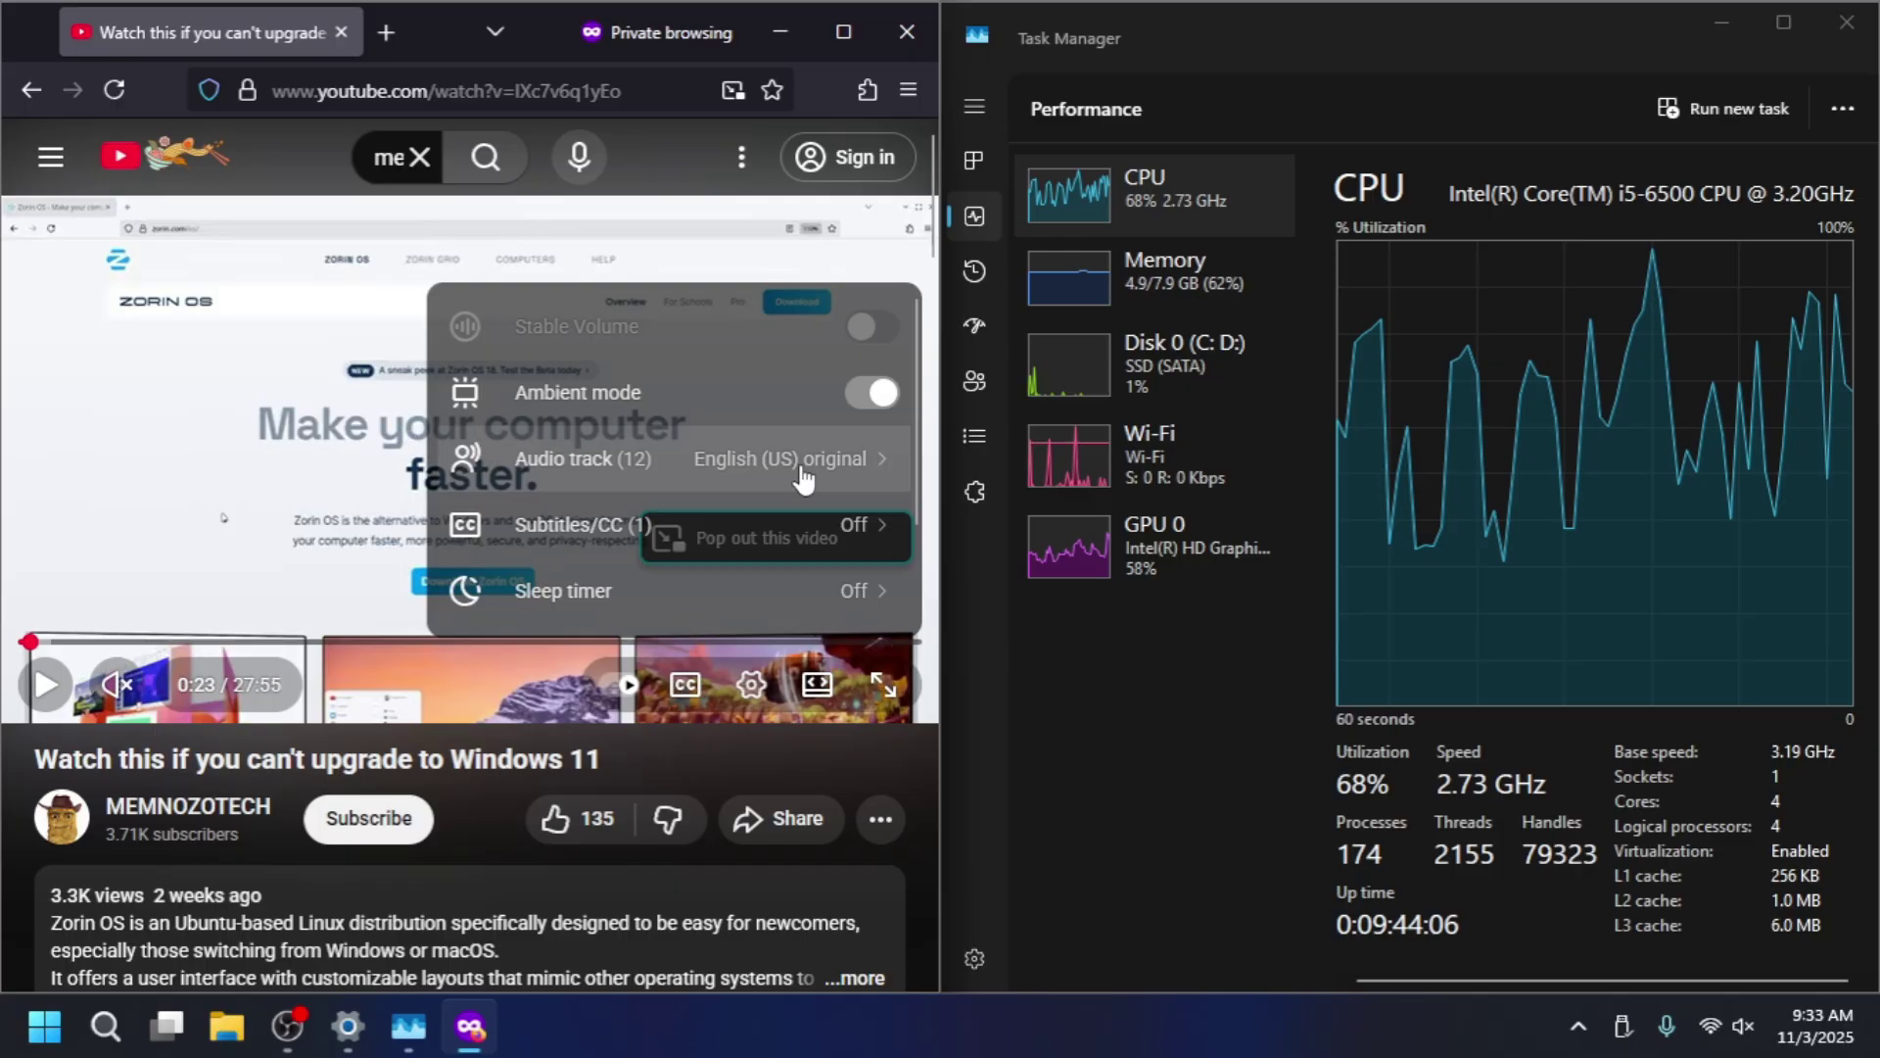
{"action": "scroll", "coordinate": [656, 548], "scroll_direction": "down", "scroll_amount": 1}
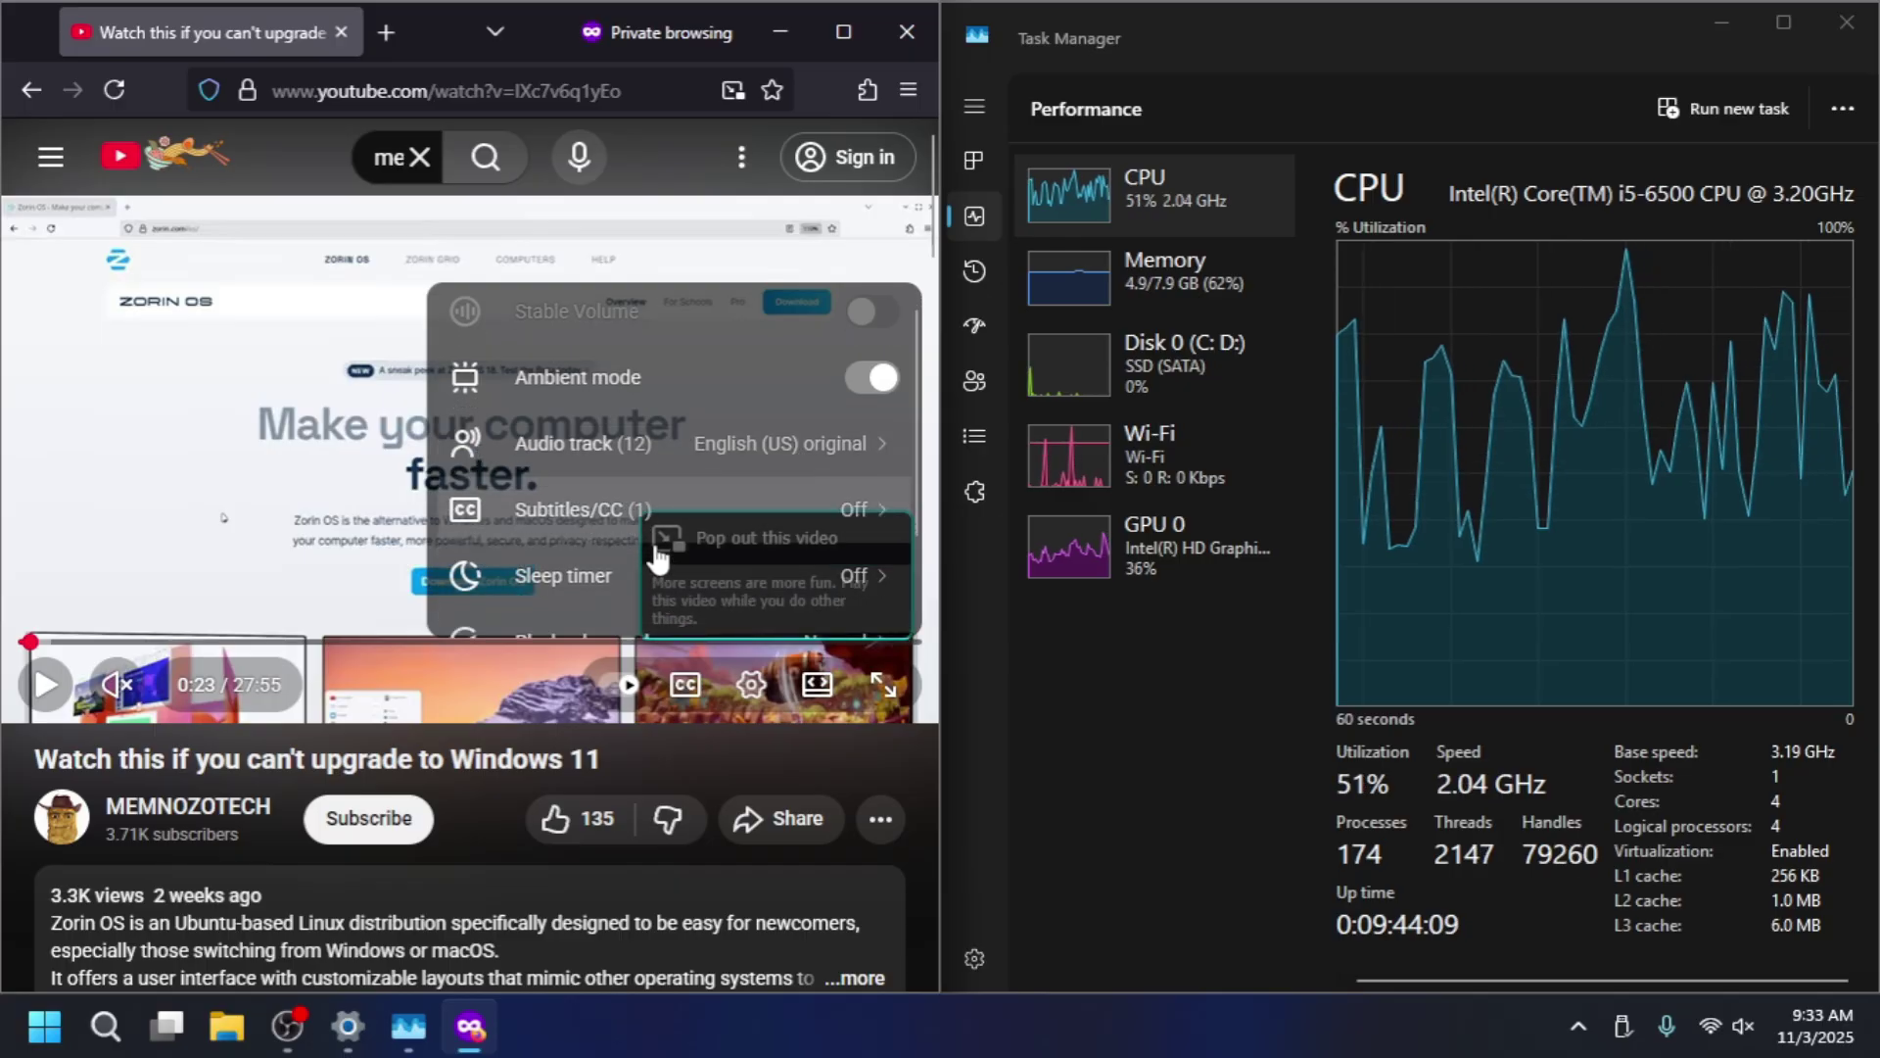
{"action": "left_click", "coordinate": [716, 578]}
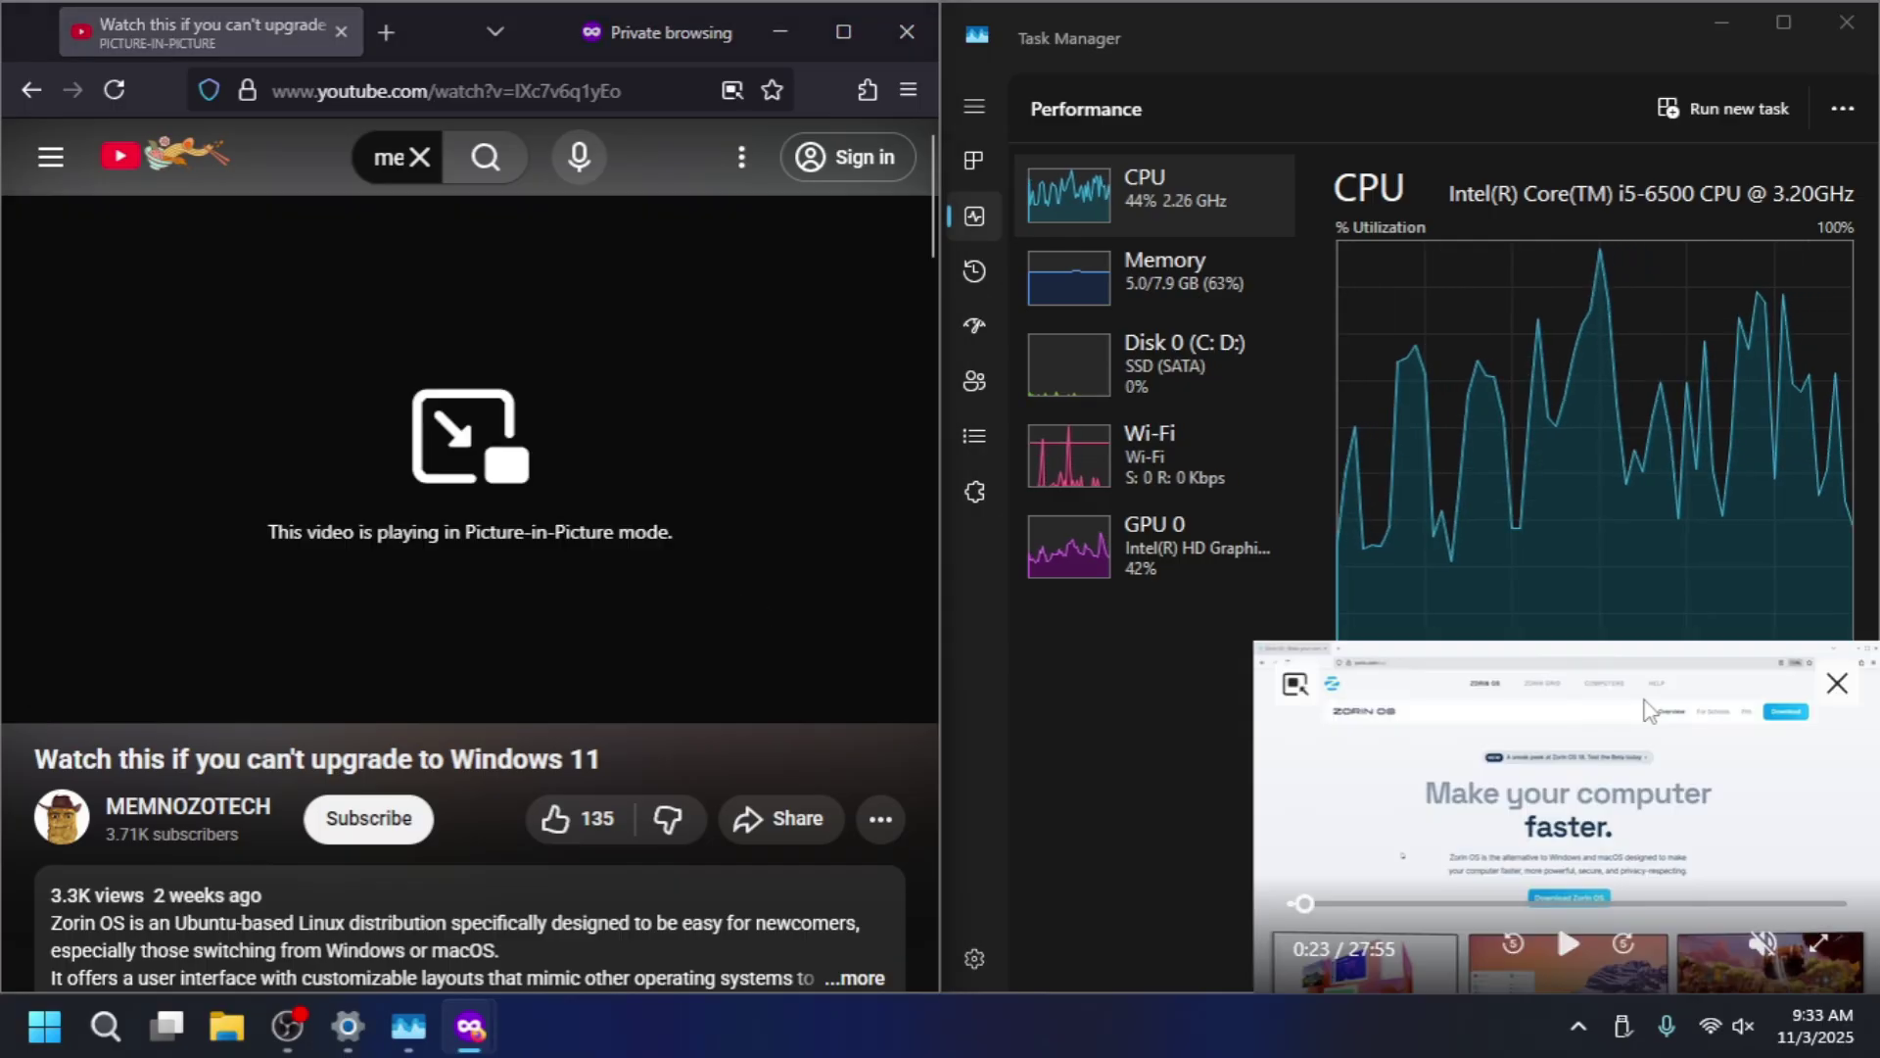
{"action": "left_click", "coordinate": [1837, 683]}
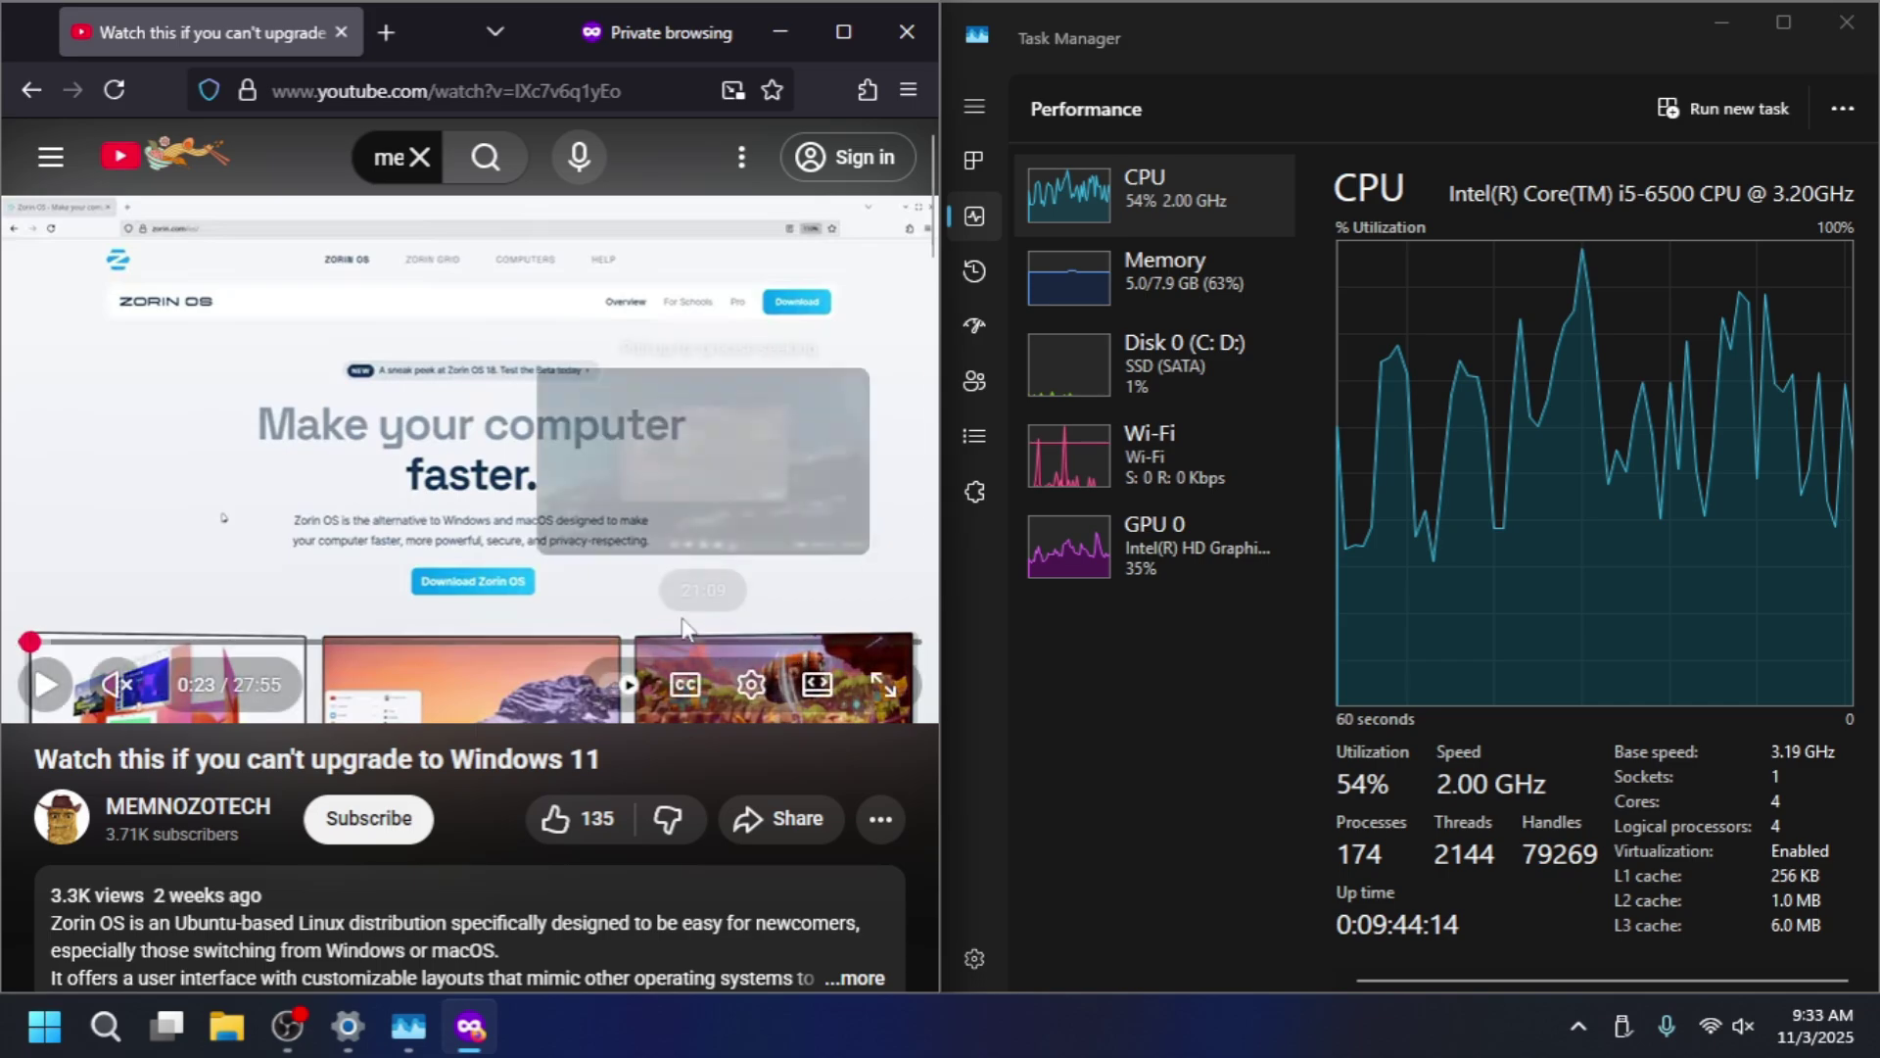
Set the video playback quality to 720p60 from the gear menu.
{"action": "left_click", "coordinate": [751, 684]}
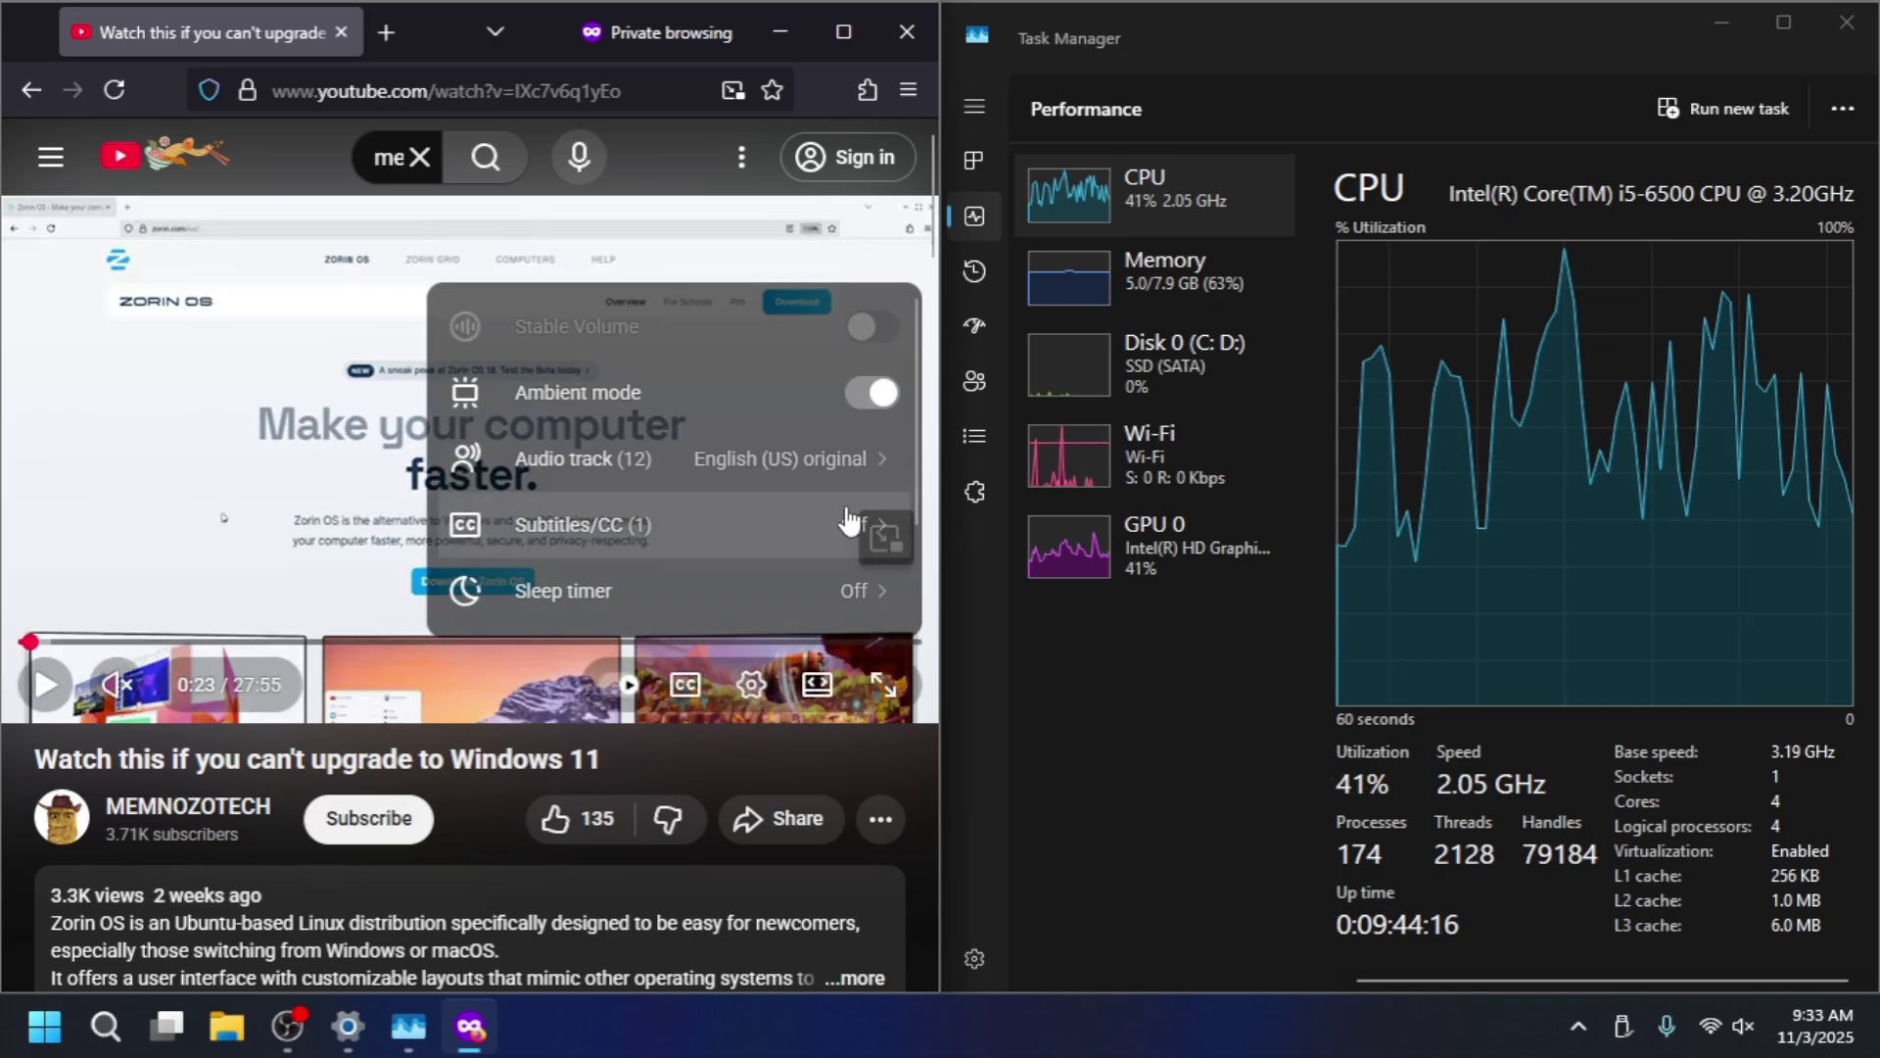
{"action": "scroll", "coordinate": [848, 548], "scroll_direction": "down", "scroll_amount": 2}
{"action": "left_click", "coordinate": [839, 596]}
{"action": "scroll", "coordinate": [764, 480], "scroll_direction": "down", "scroll_amount": 3}
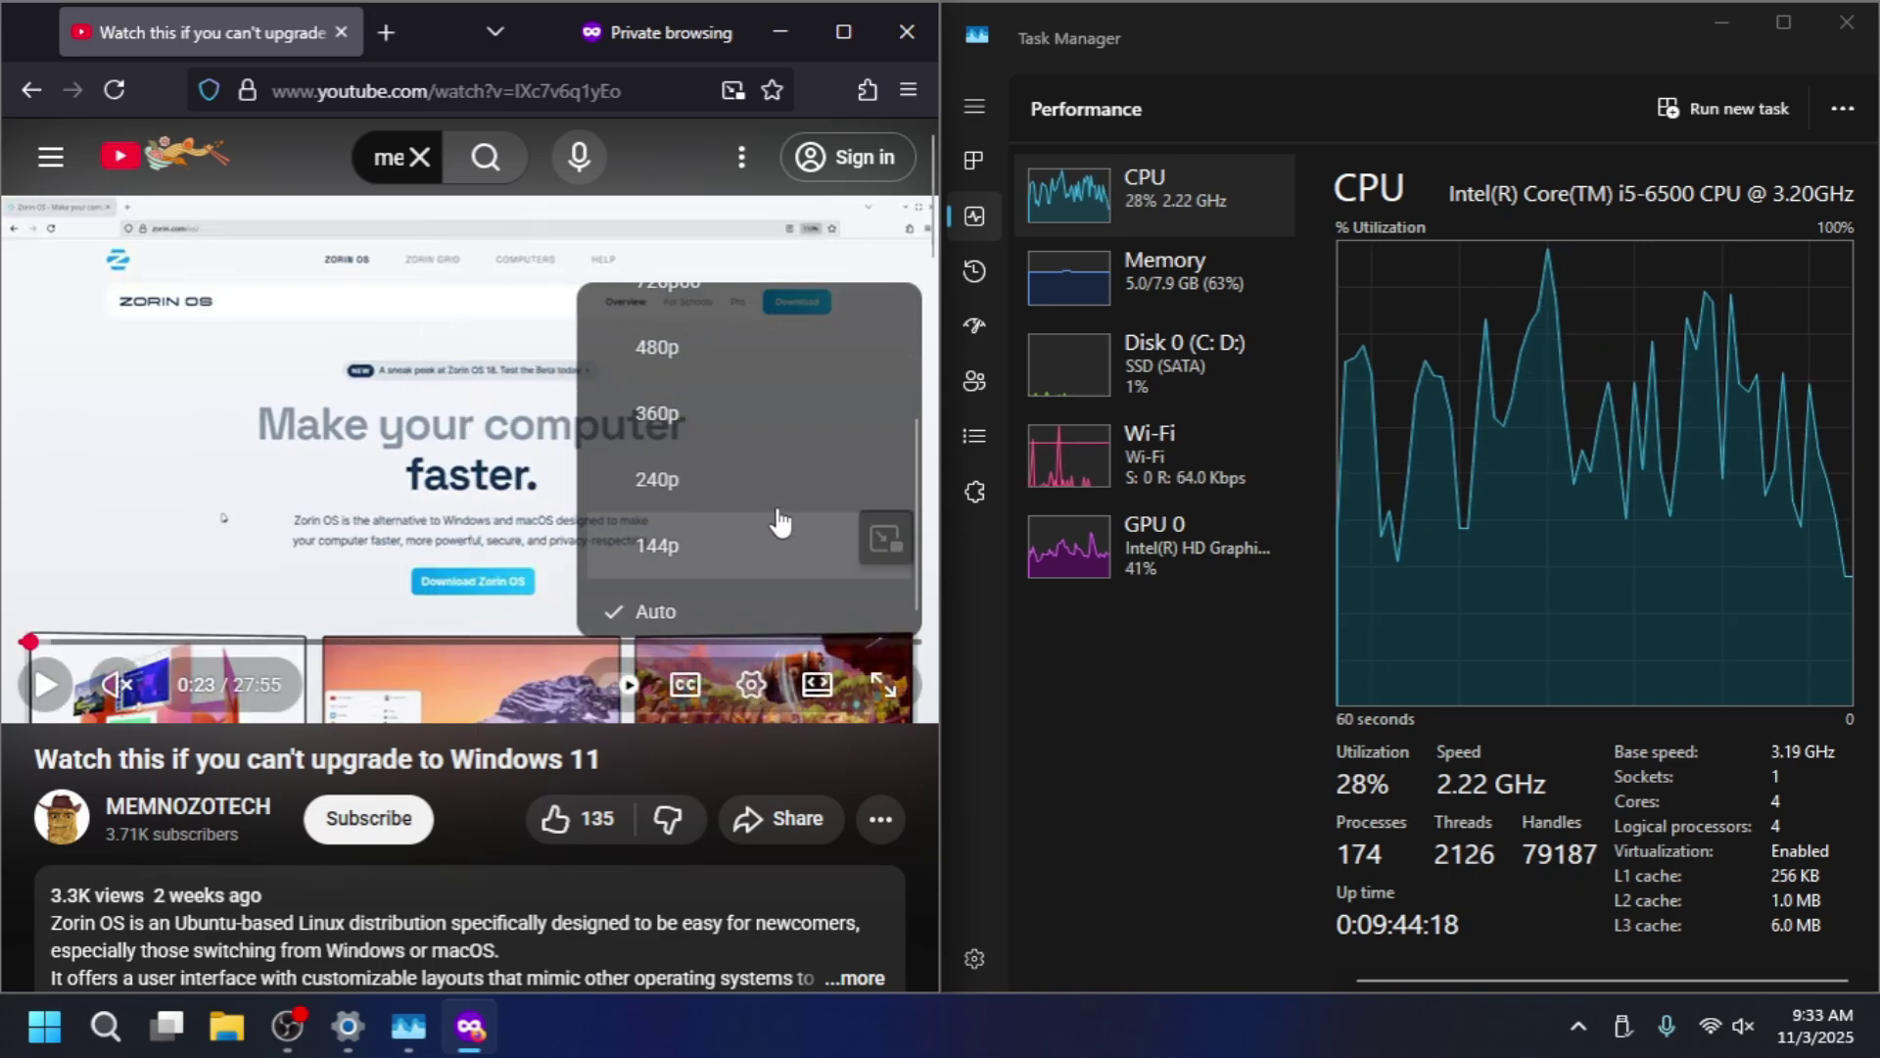
{"action": "scroll", "coordinate": [781, 522], "scroll_direction": "up", "scroll_amount": 3}
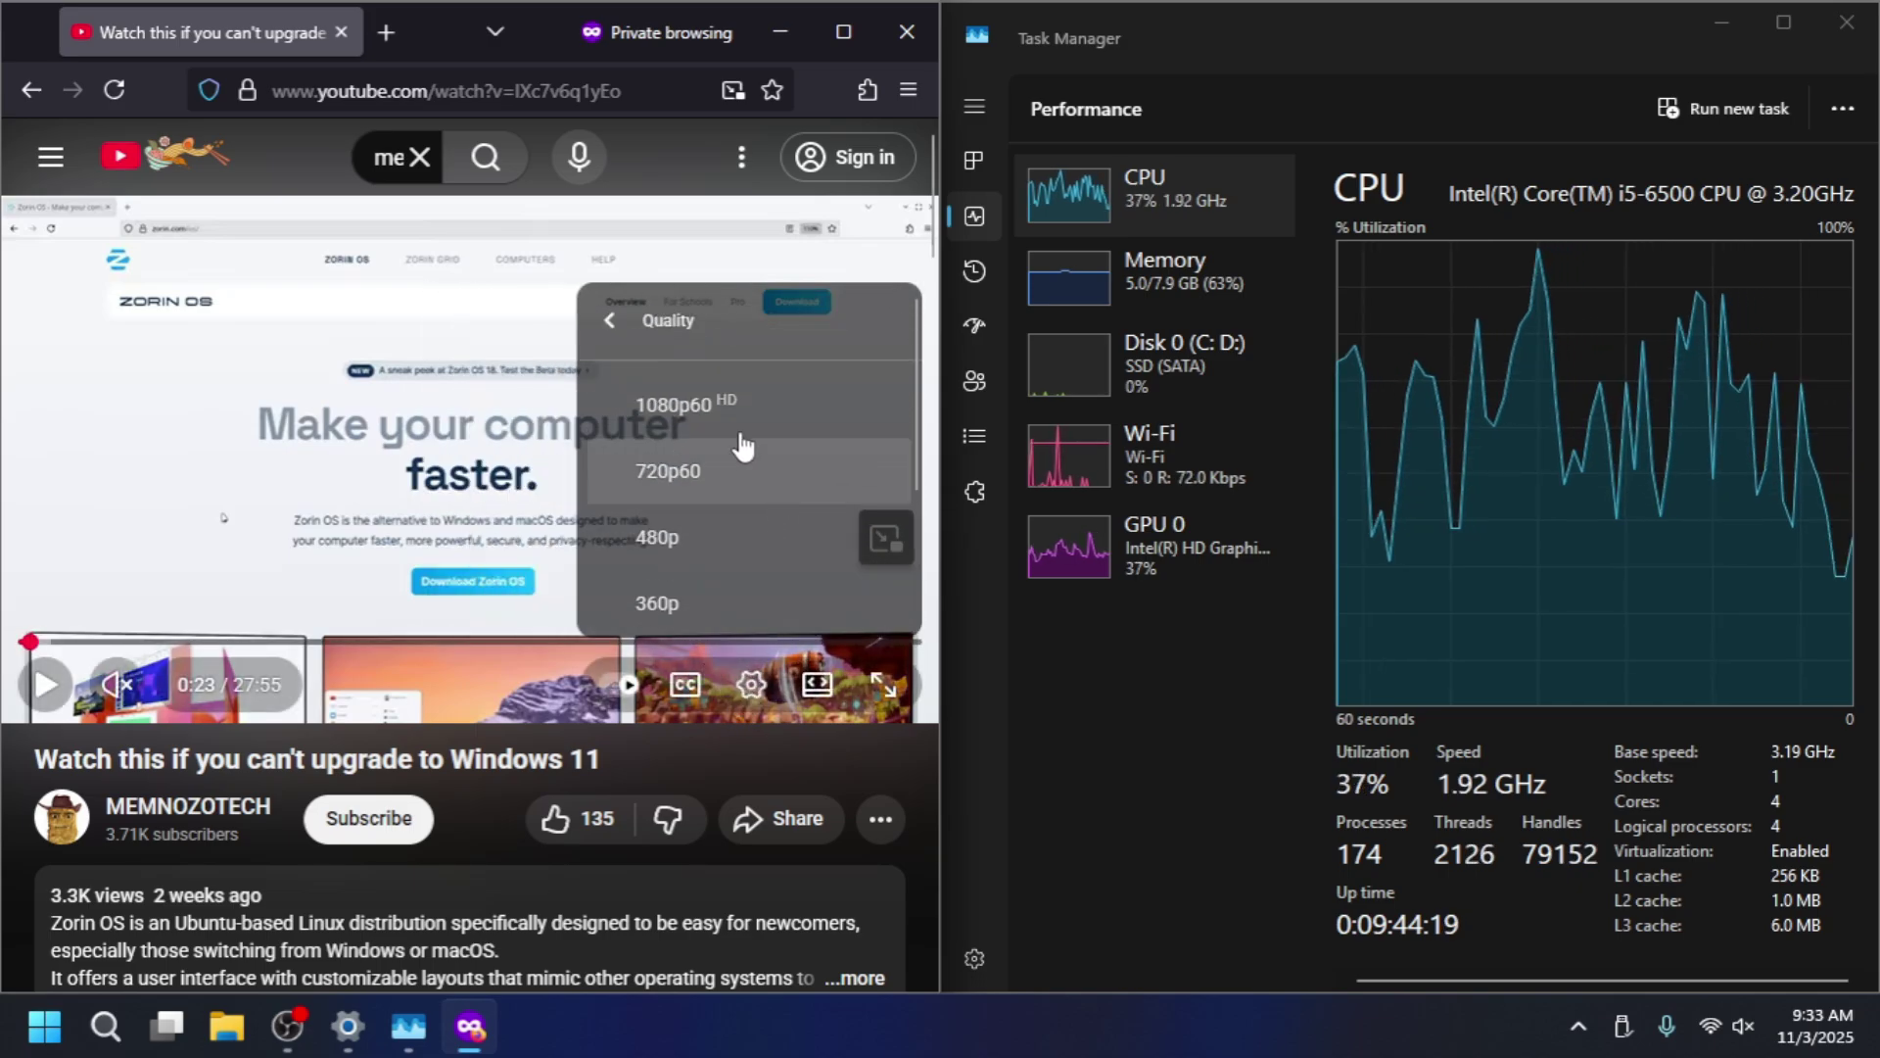
{"action": "left_click", "coordinate": [729, 495]}
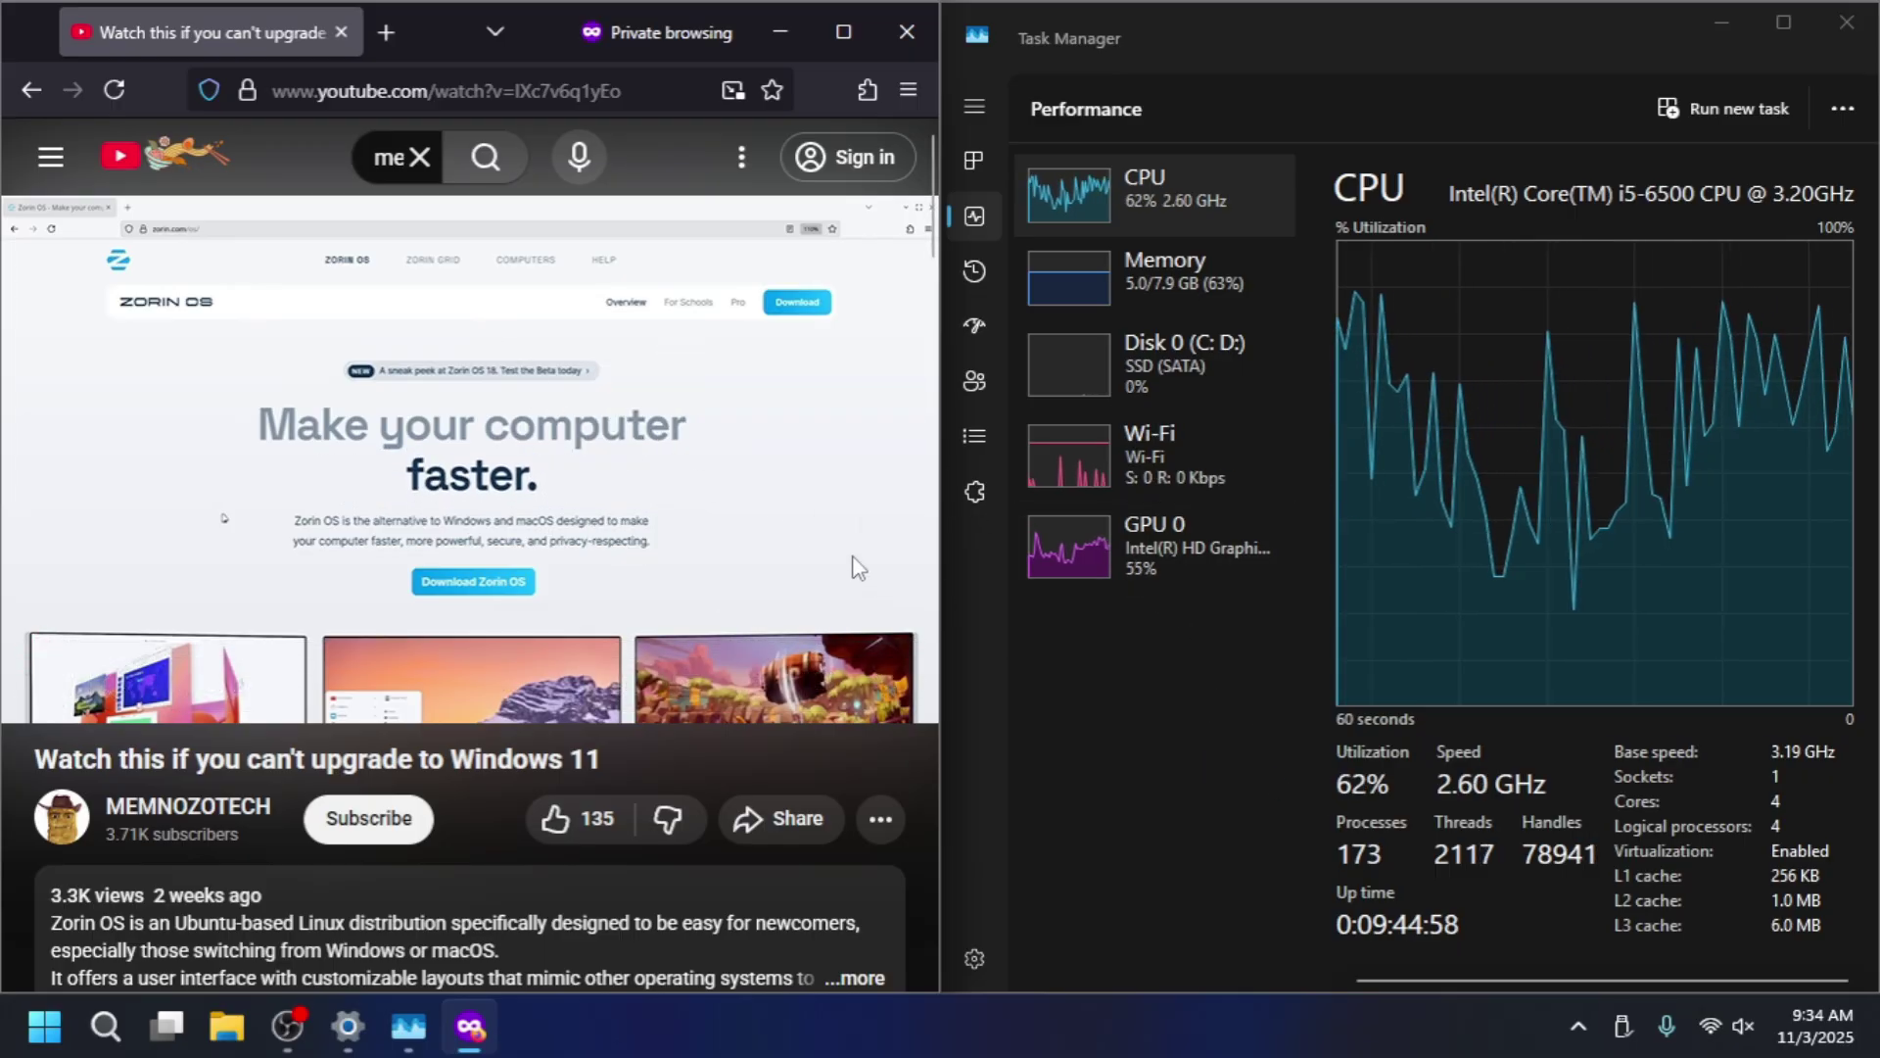
Pause the video, close Firefox and Settings, and centre Task Manager on the desktop.
{"action": "left_click", "coordinate": [333, 390]}
{"action": "left_click", "coordinate": [909, 31]}
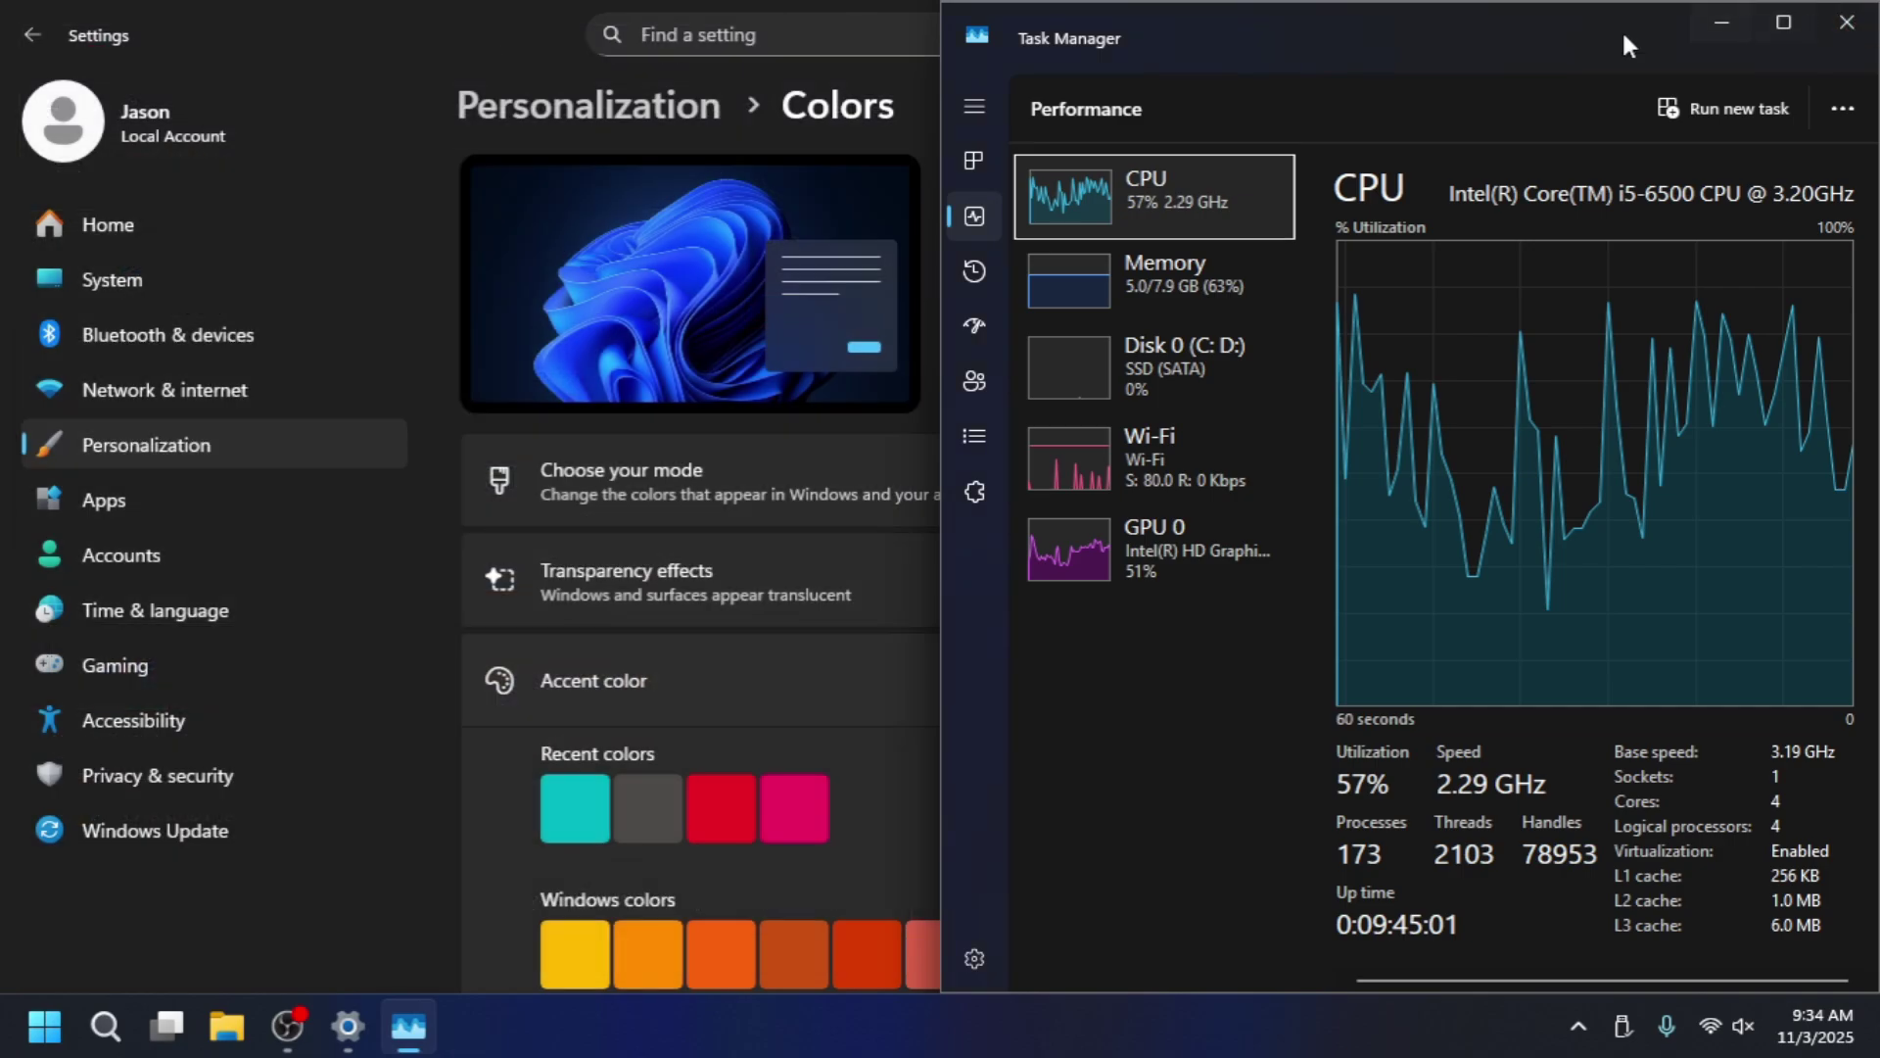
{"action": "left_click_drag", "start_coordinate": [1622, 27], "coordinate": [1107, 196]}
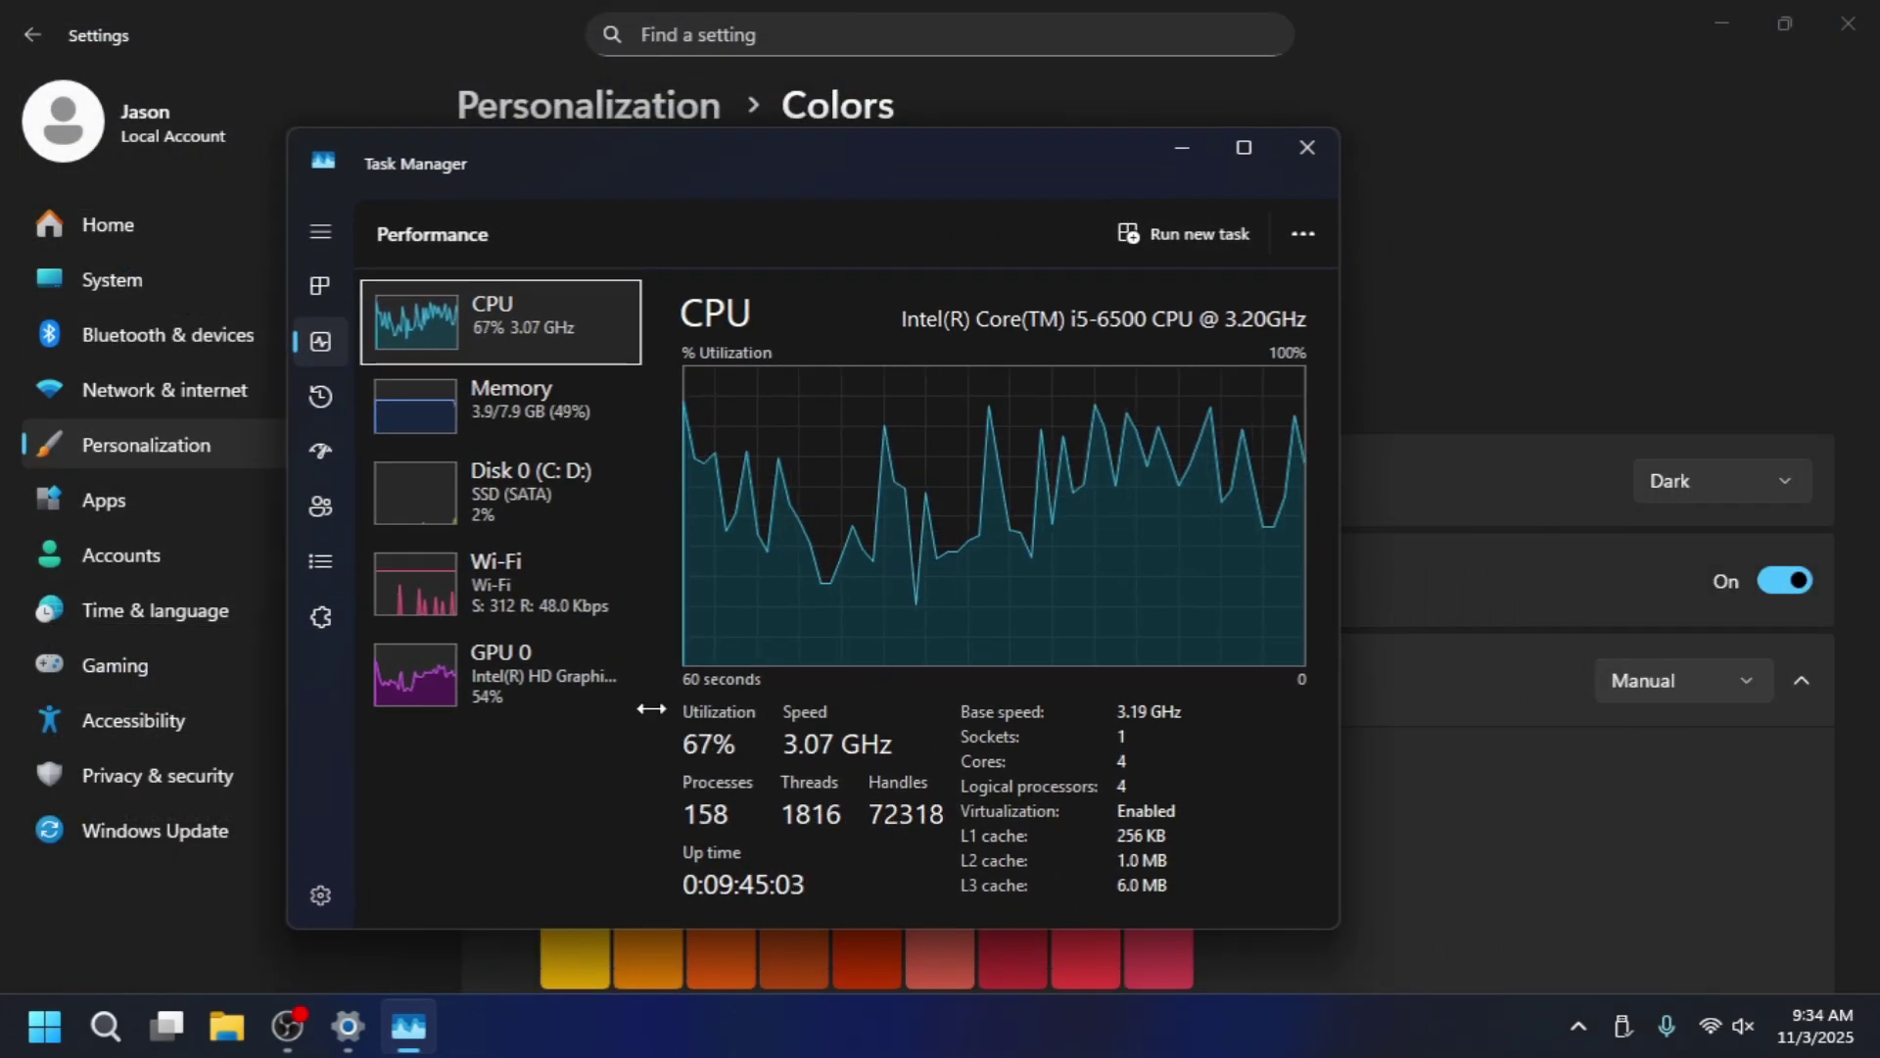
{"action": "left_click", "coordinate": [1855, 37]}
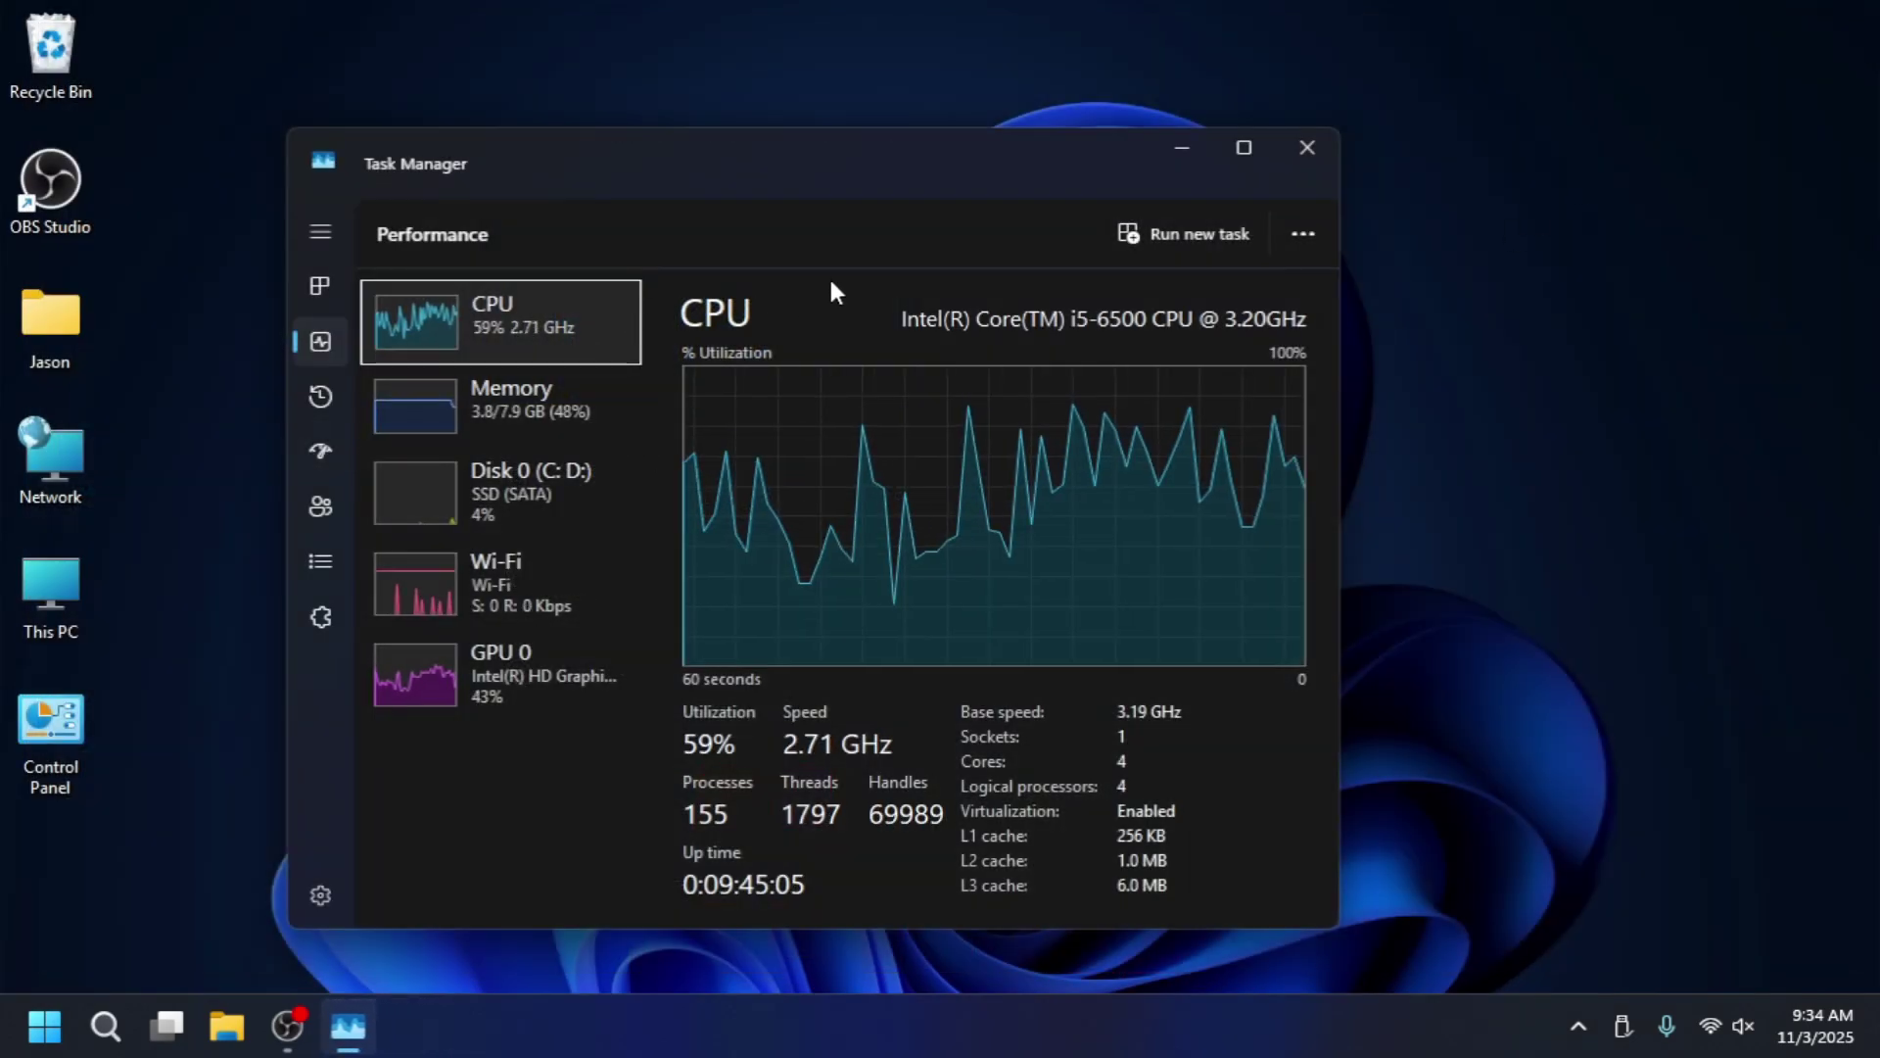
{"action": "left_click_drag", "start_coordinate": [830, 177], "coordinate": [993, 136]}
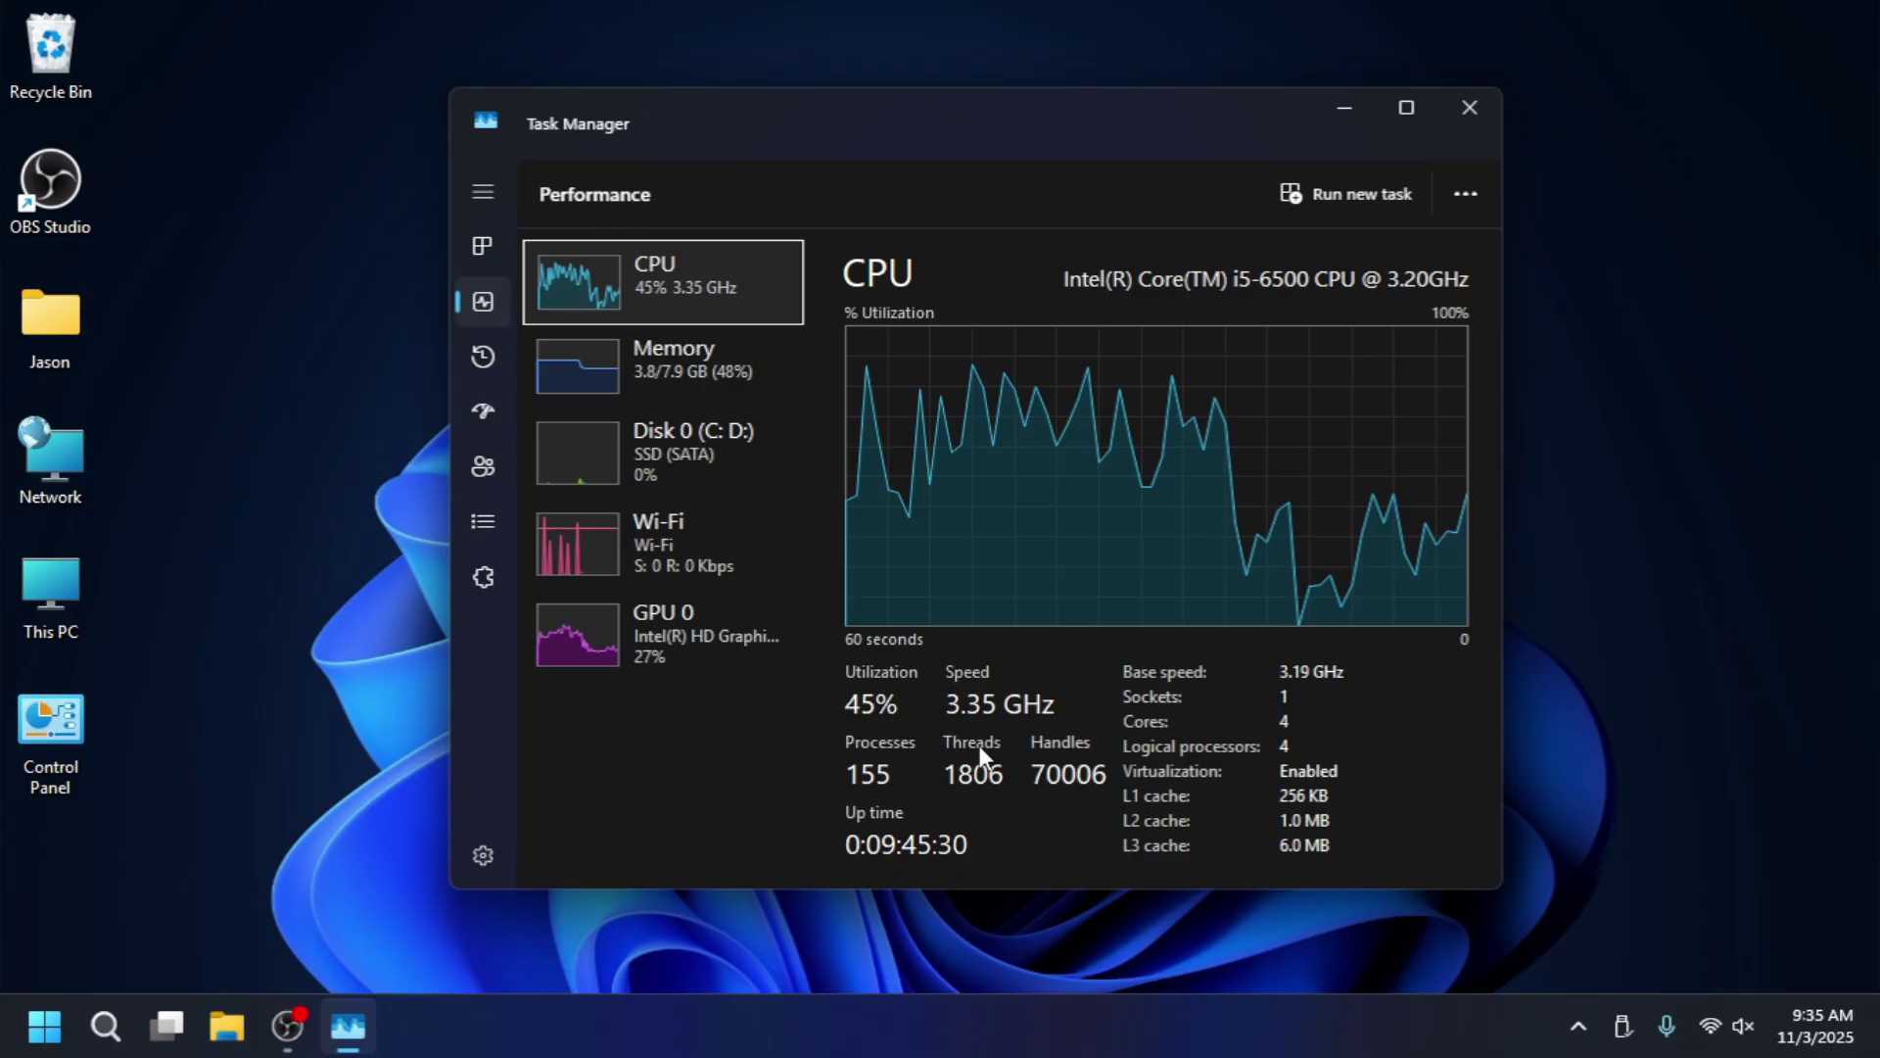
View the GPU 0 details, then the Memory page showing 8.0 GB of installed RAM.
{"action": "left_click", "coordinate": [789, 673]}
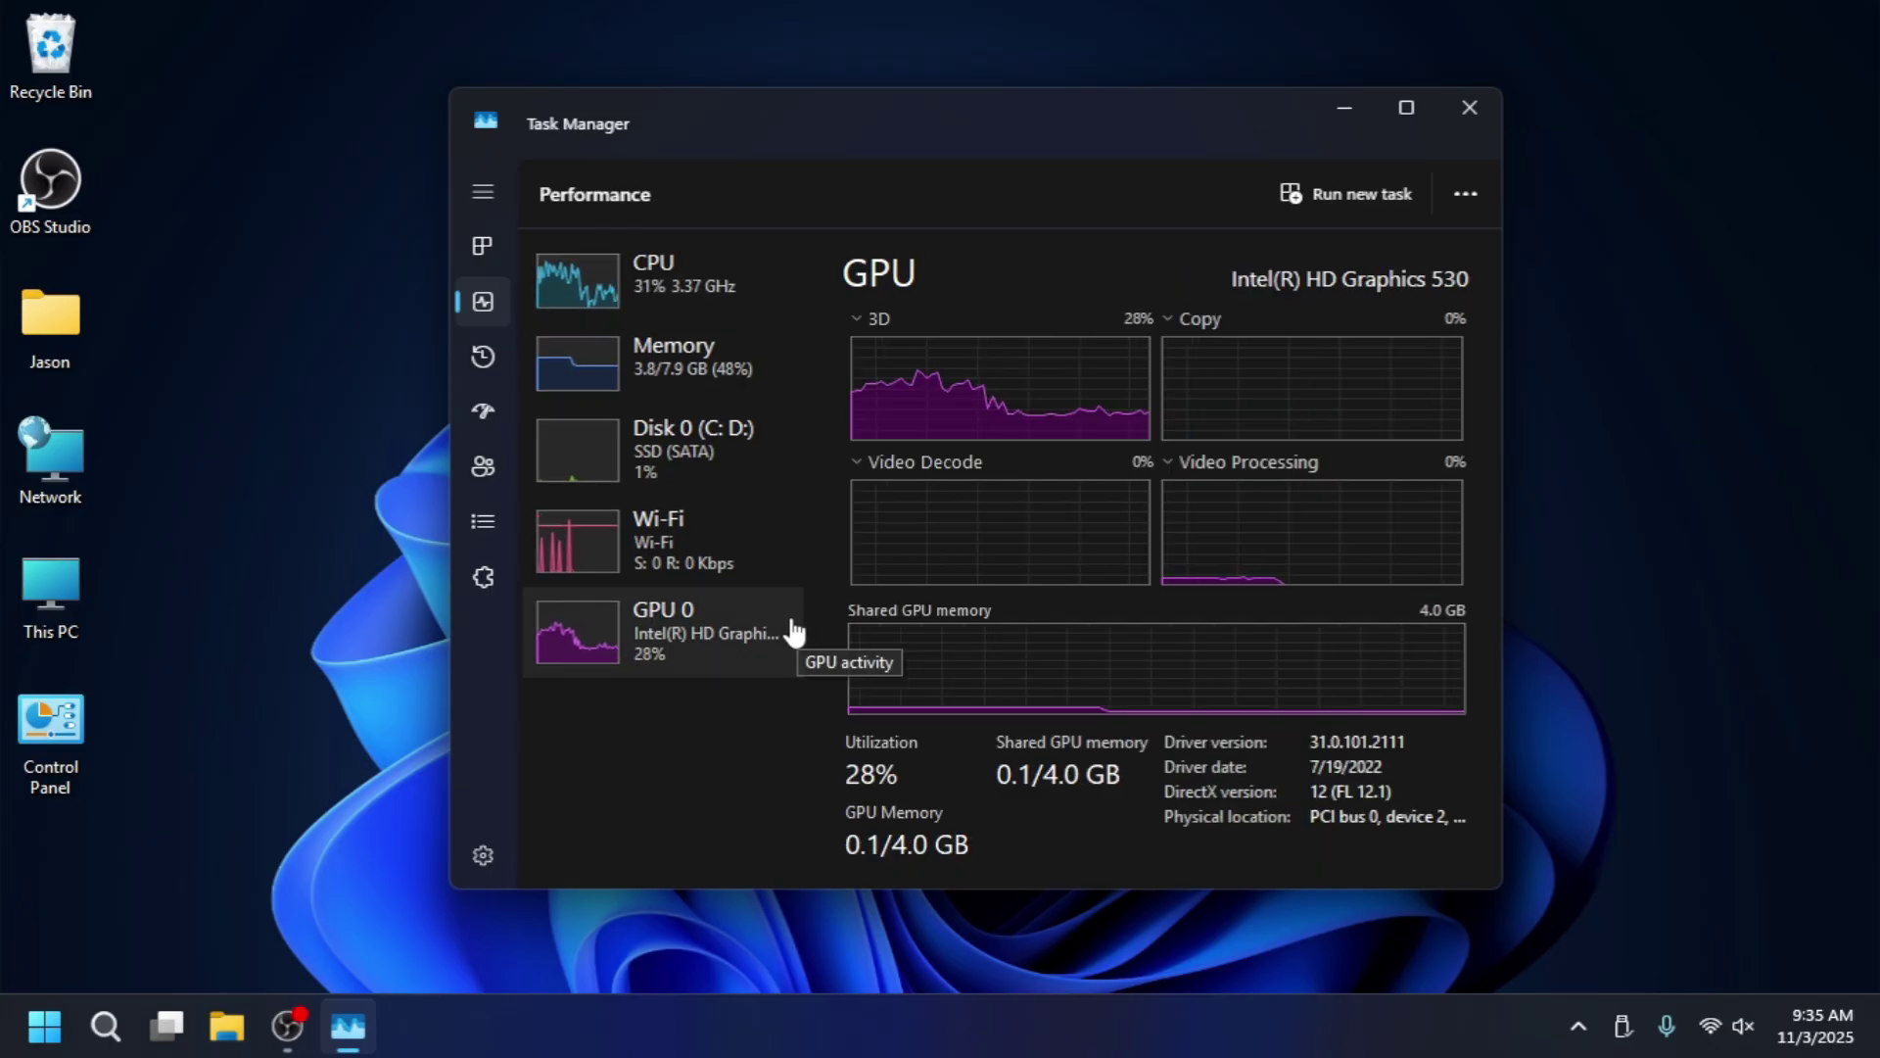
{"action": "left_click", "coordinate": [686, 360]}
{"action": "mouse_move", "coordinate": [1007, 627]}
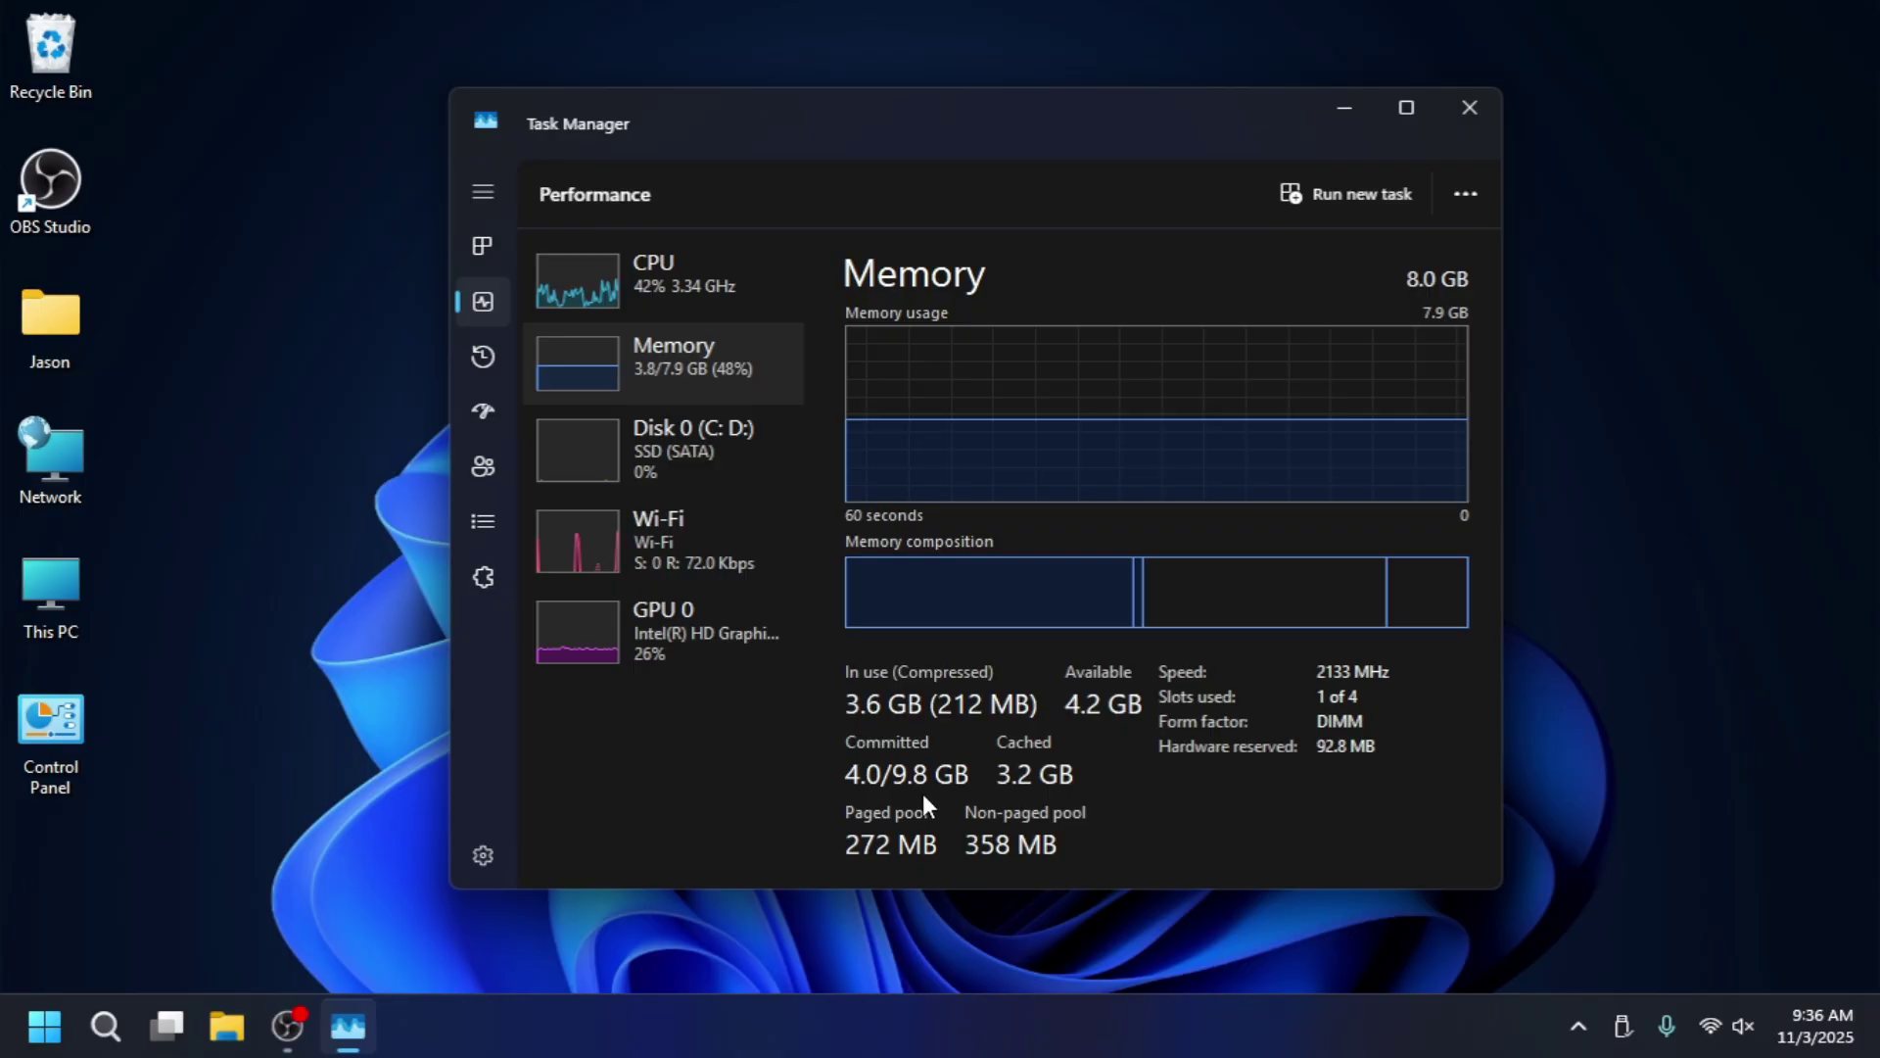
Open This PC and Notepad, arranging their windows beside Task Manager.
{"action": "double_click", "coordinate": [94, 632]}
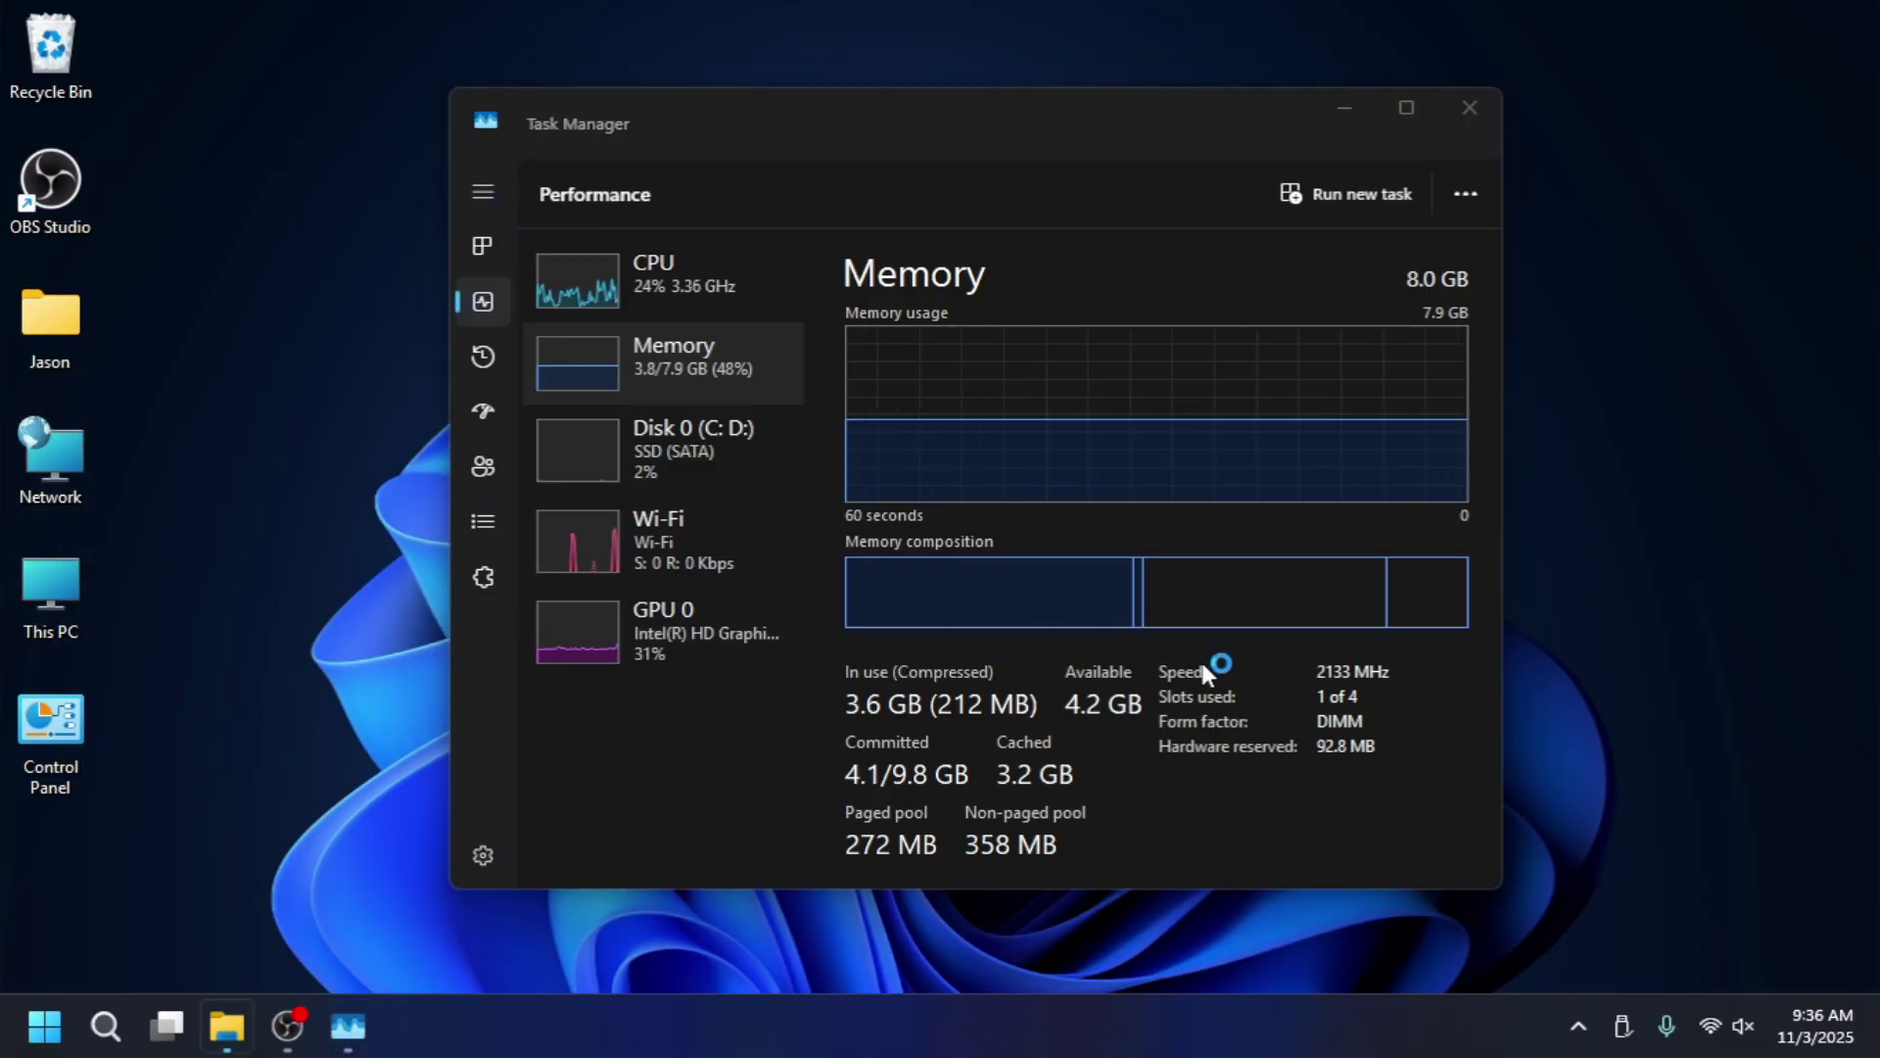
{"action": "left_click_drag", "start_coordinate": [1577, 42], "coordinate": [252, 306]}
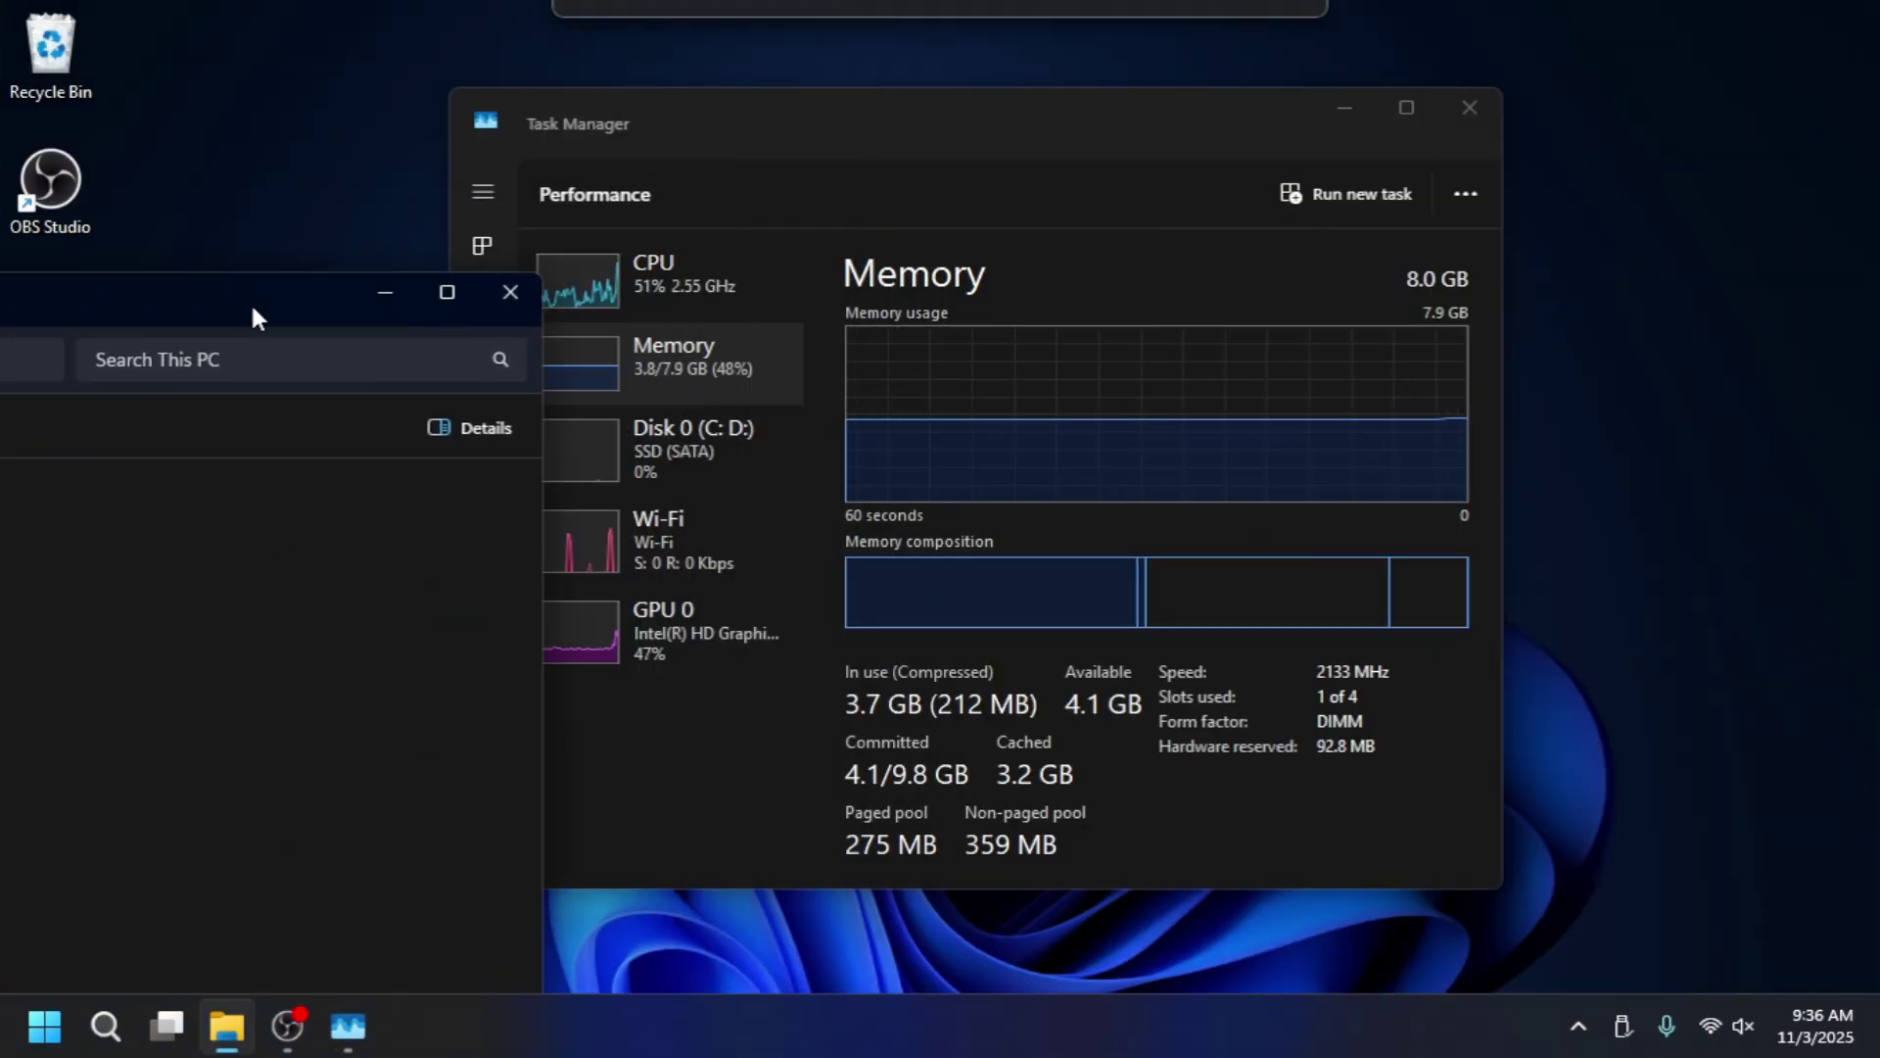
{"action": "left_click_drag", "start_coordinate": [1146, 116], "coordinate": [1499, 127]}
{"action": "left_click_drag", "start_coordinate": [216, 294], "coordinate": [650, 80]}
{"action": "left_click", "coordinate": [9, 1038]}
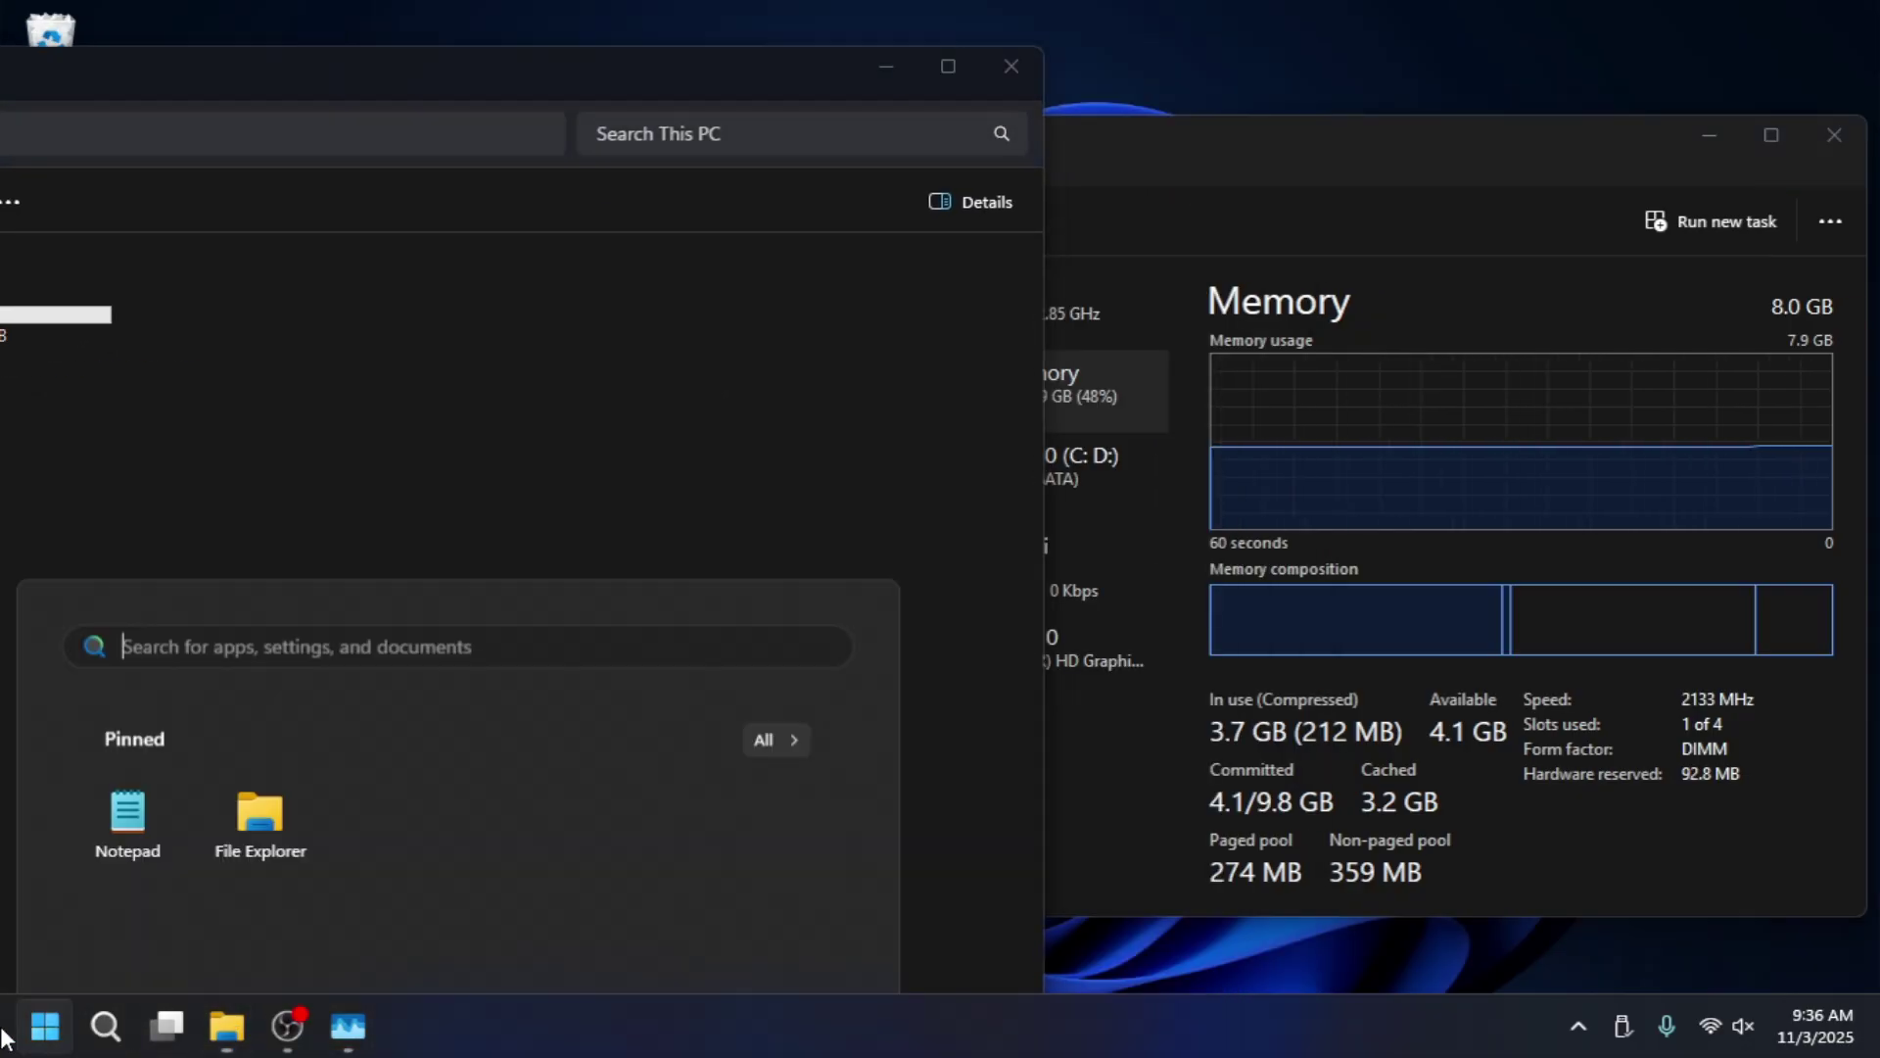
{"action": "key", "text": "Escape"}
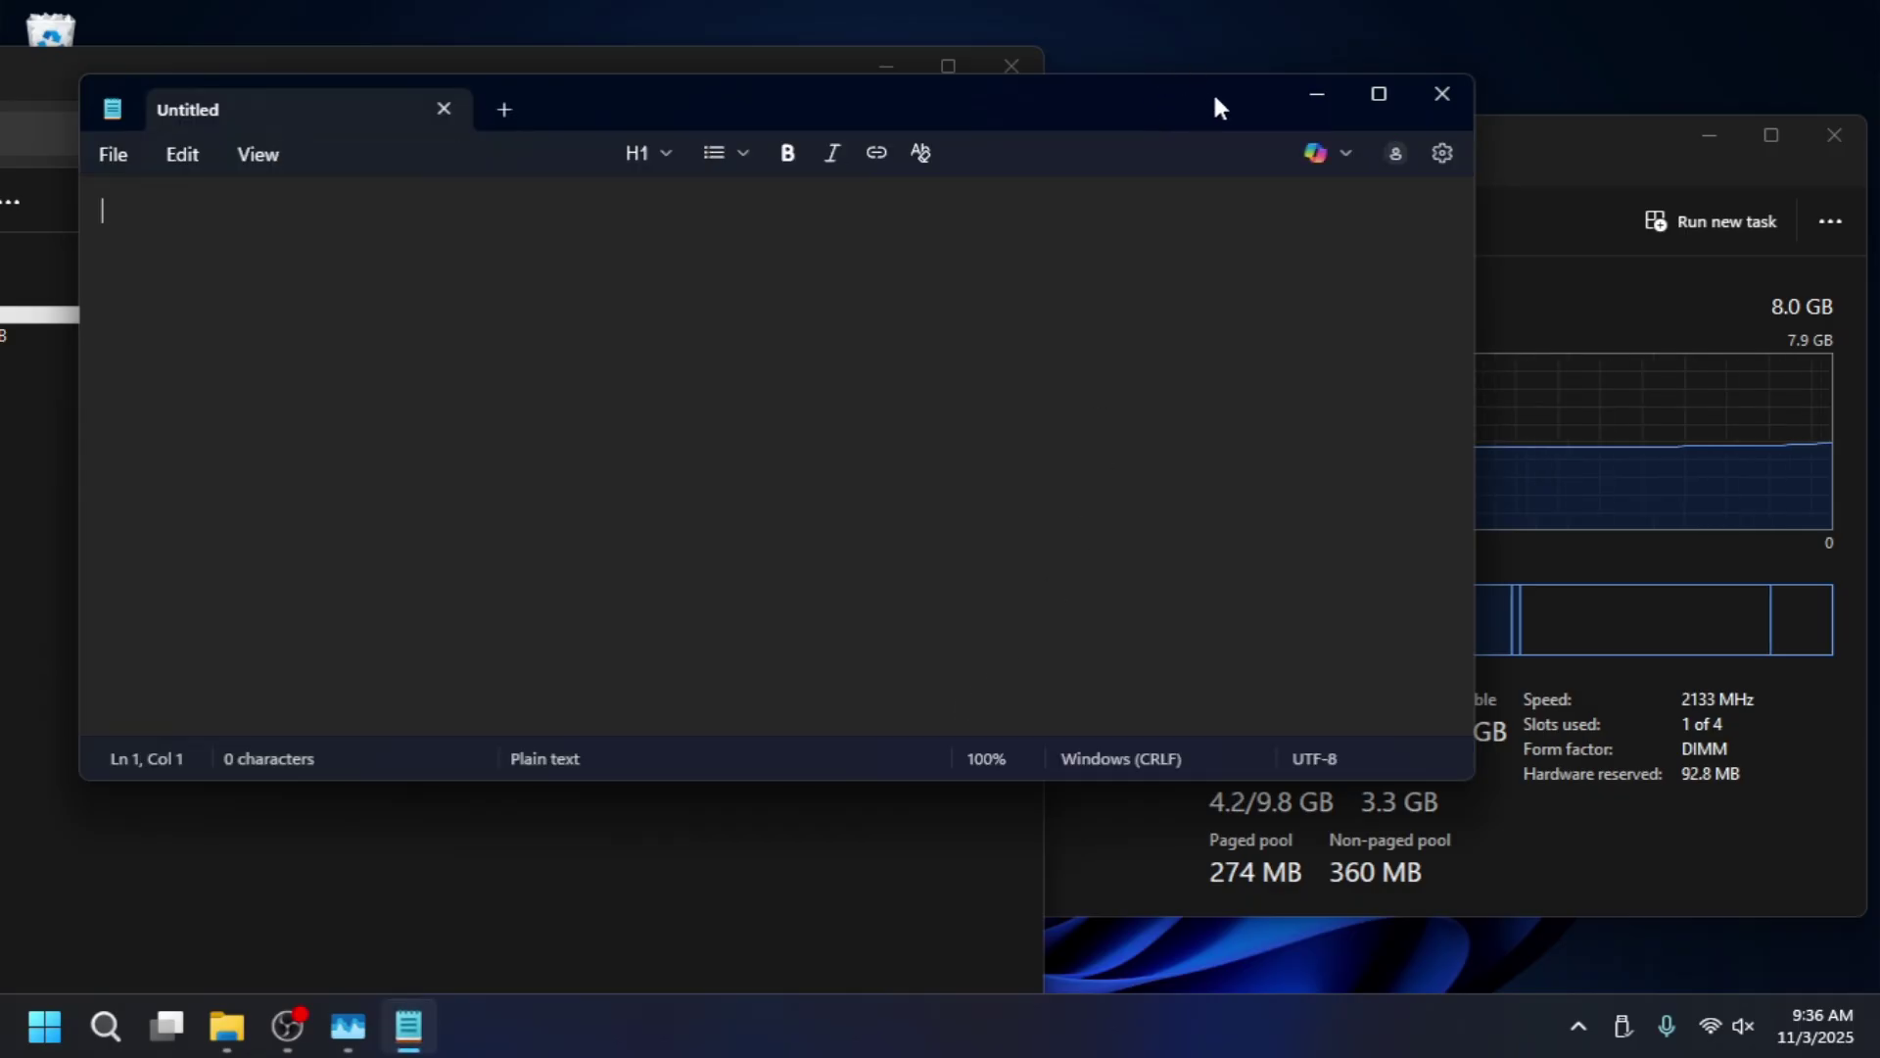
{"action": "left_click_drag", "start_coordinate": [1255, 79], "coordinate": [698, 168]}
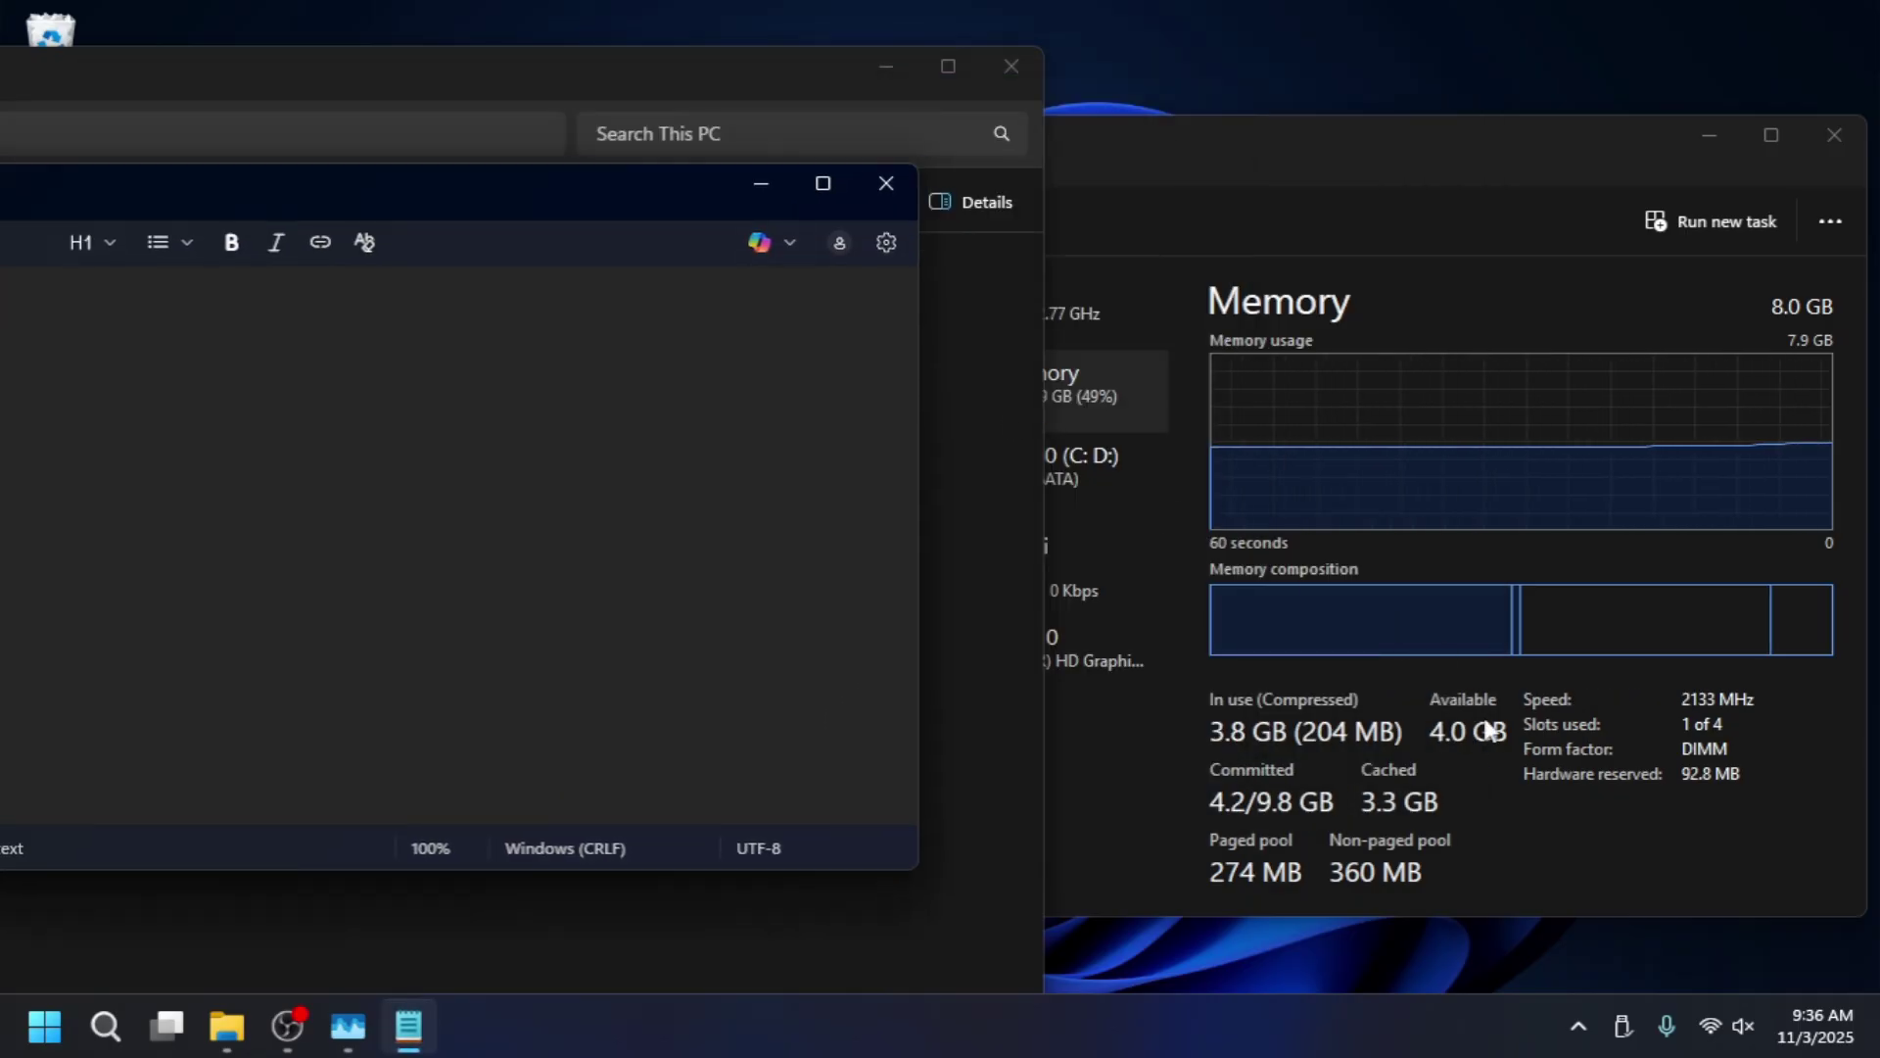
Launch Media Player from Start's All apps list.
{"action": "left_click", "coordinate": [44, 1026]}
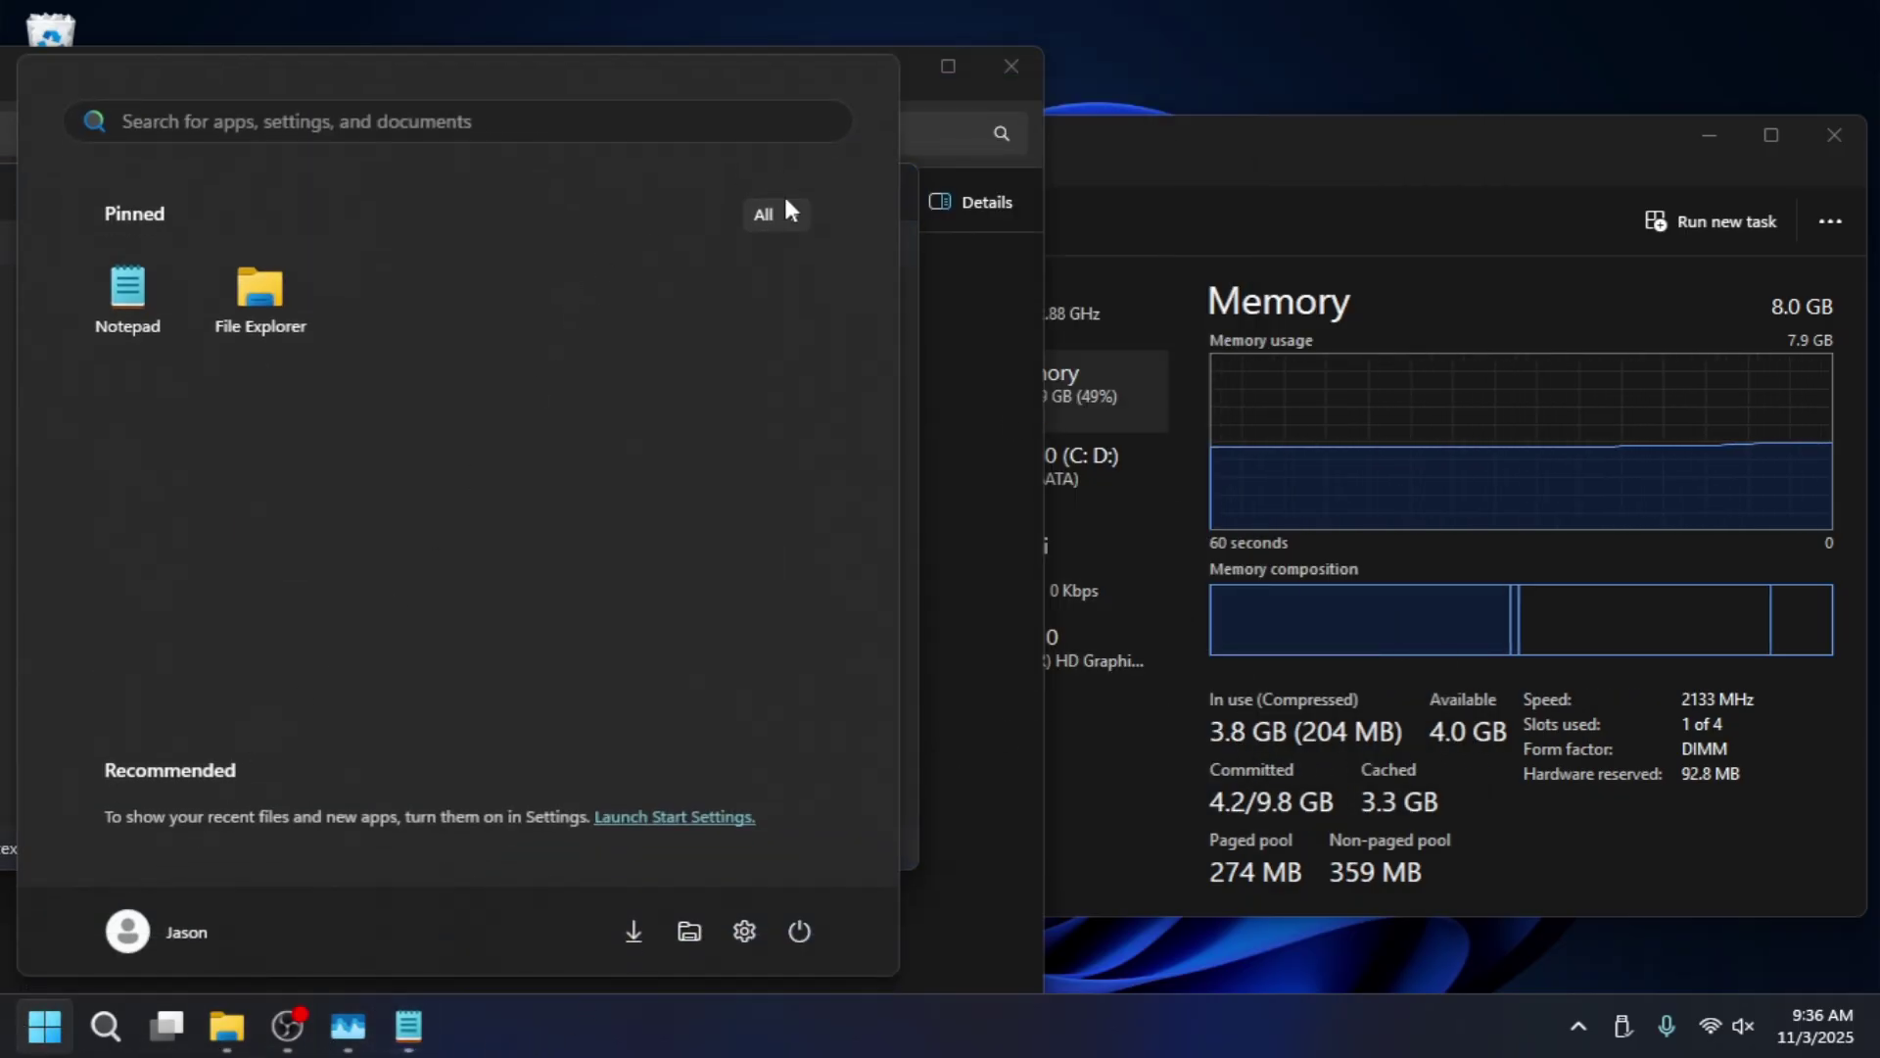
{"action": "left_click", "coordinate": [791, 214]}
{"action": "scroll", "coordinate": [505, 465], "scroll_direction": "down", "scroll_amount": 5}
{"action": "left_click", "coordinate": [505, 415]}
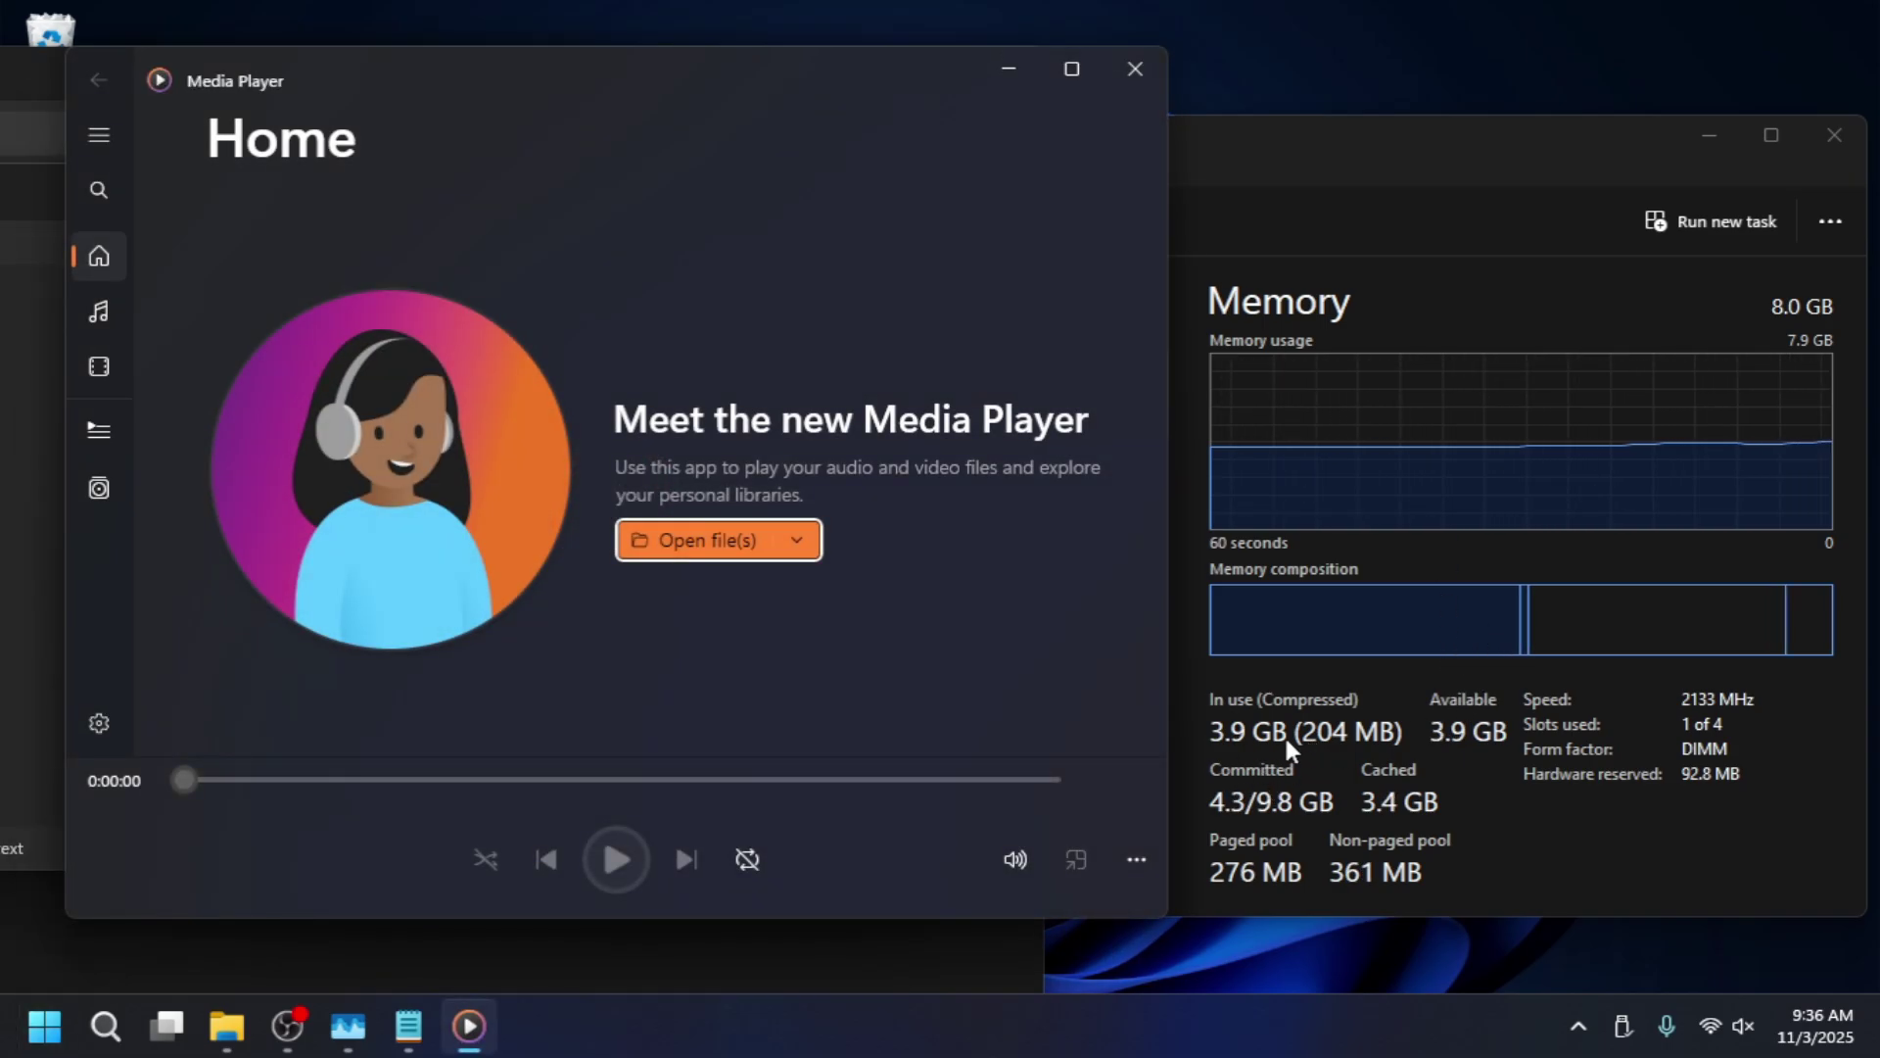
Launch a new Firefox window from Start's All apps list.
{"action": "key", "text": "super"}
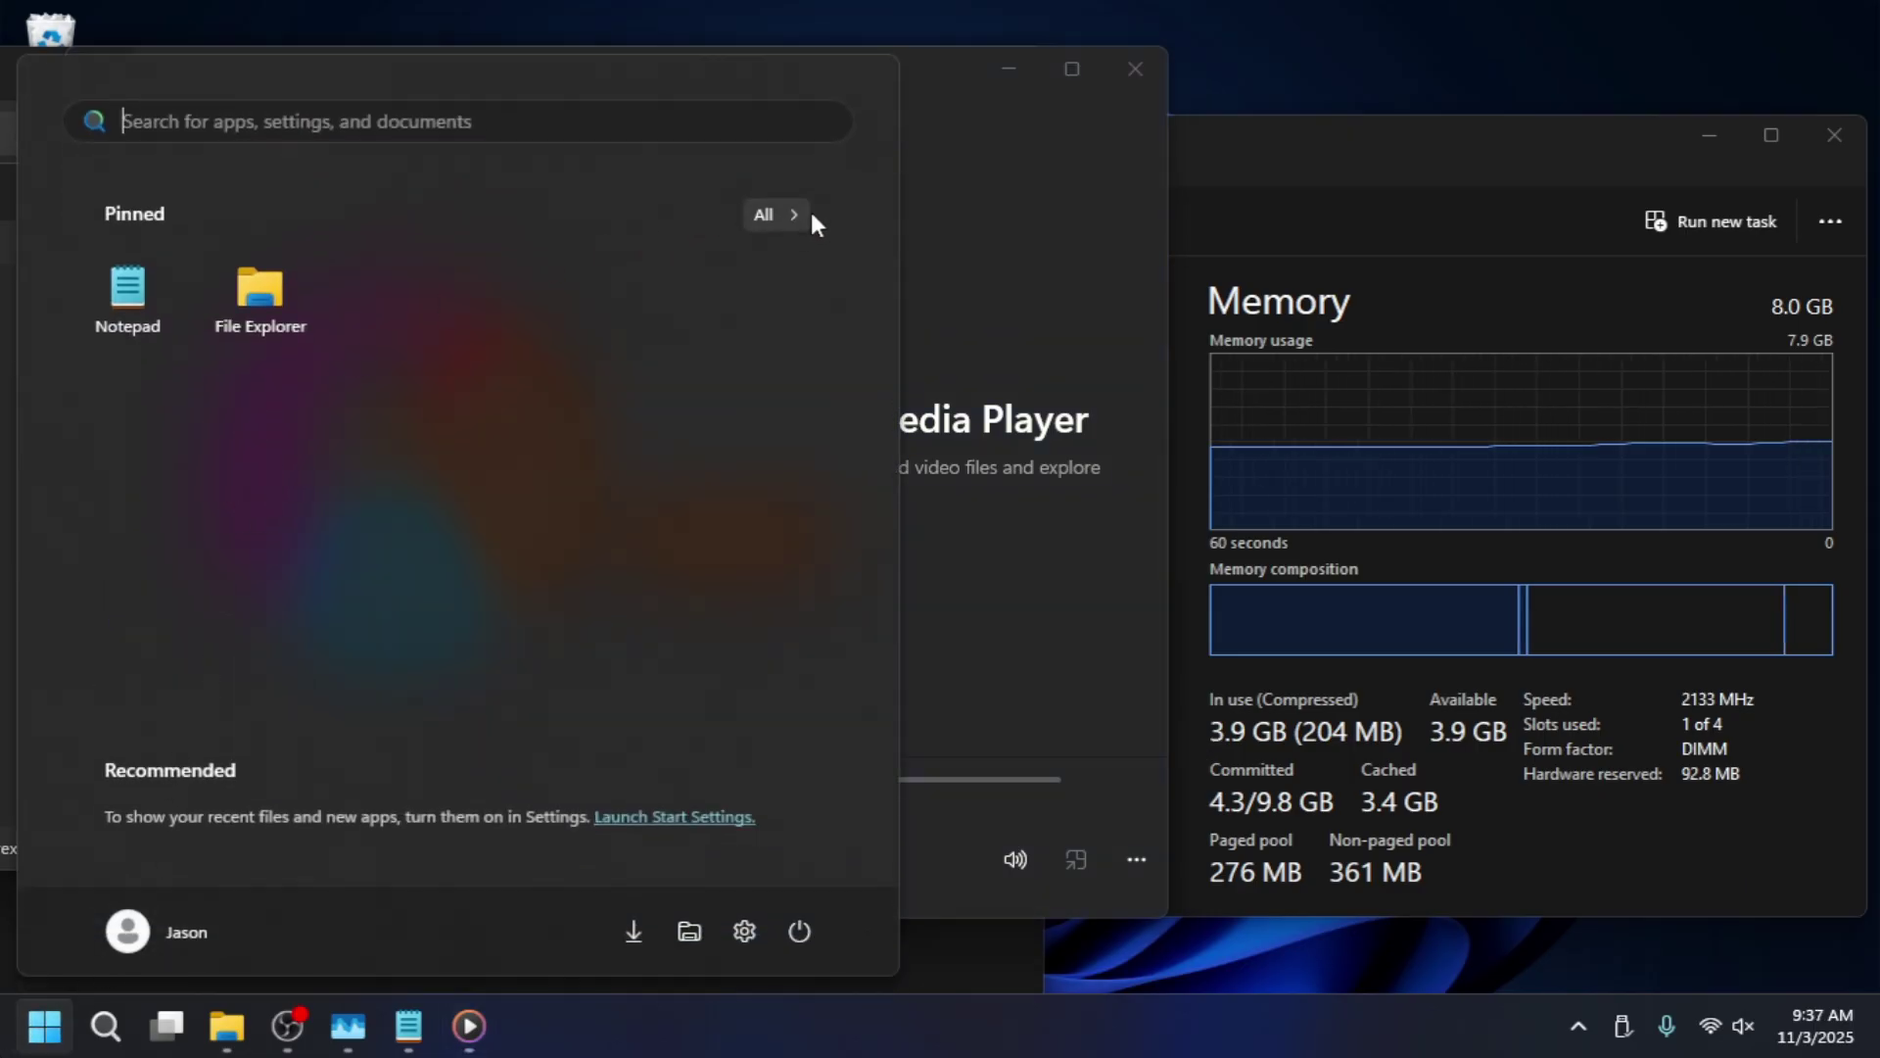
{"action": "left_click", "coordinate": [784, 217]}
{"action": "scroll", "coordinate": [597, 455], "scroll_direction": "down", "scroll_amount": 10}
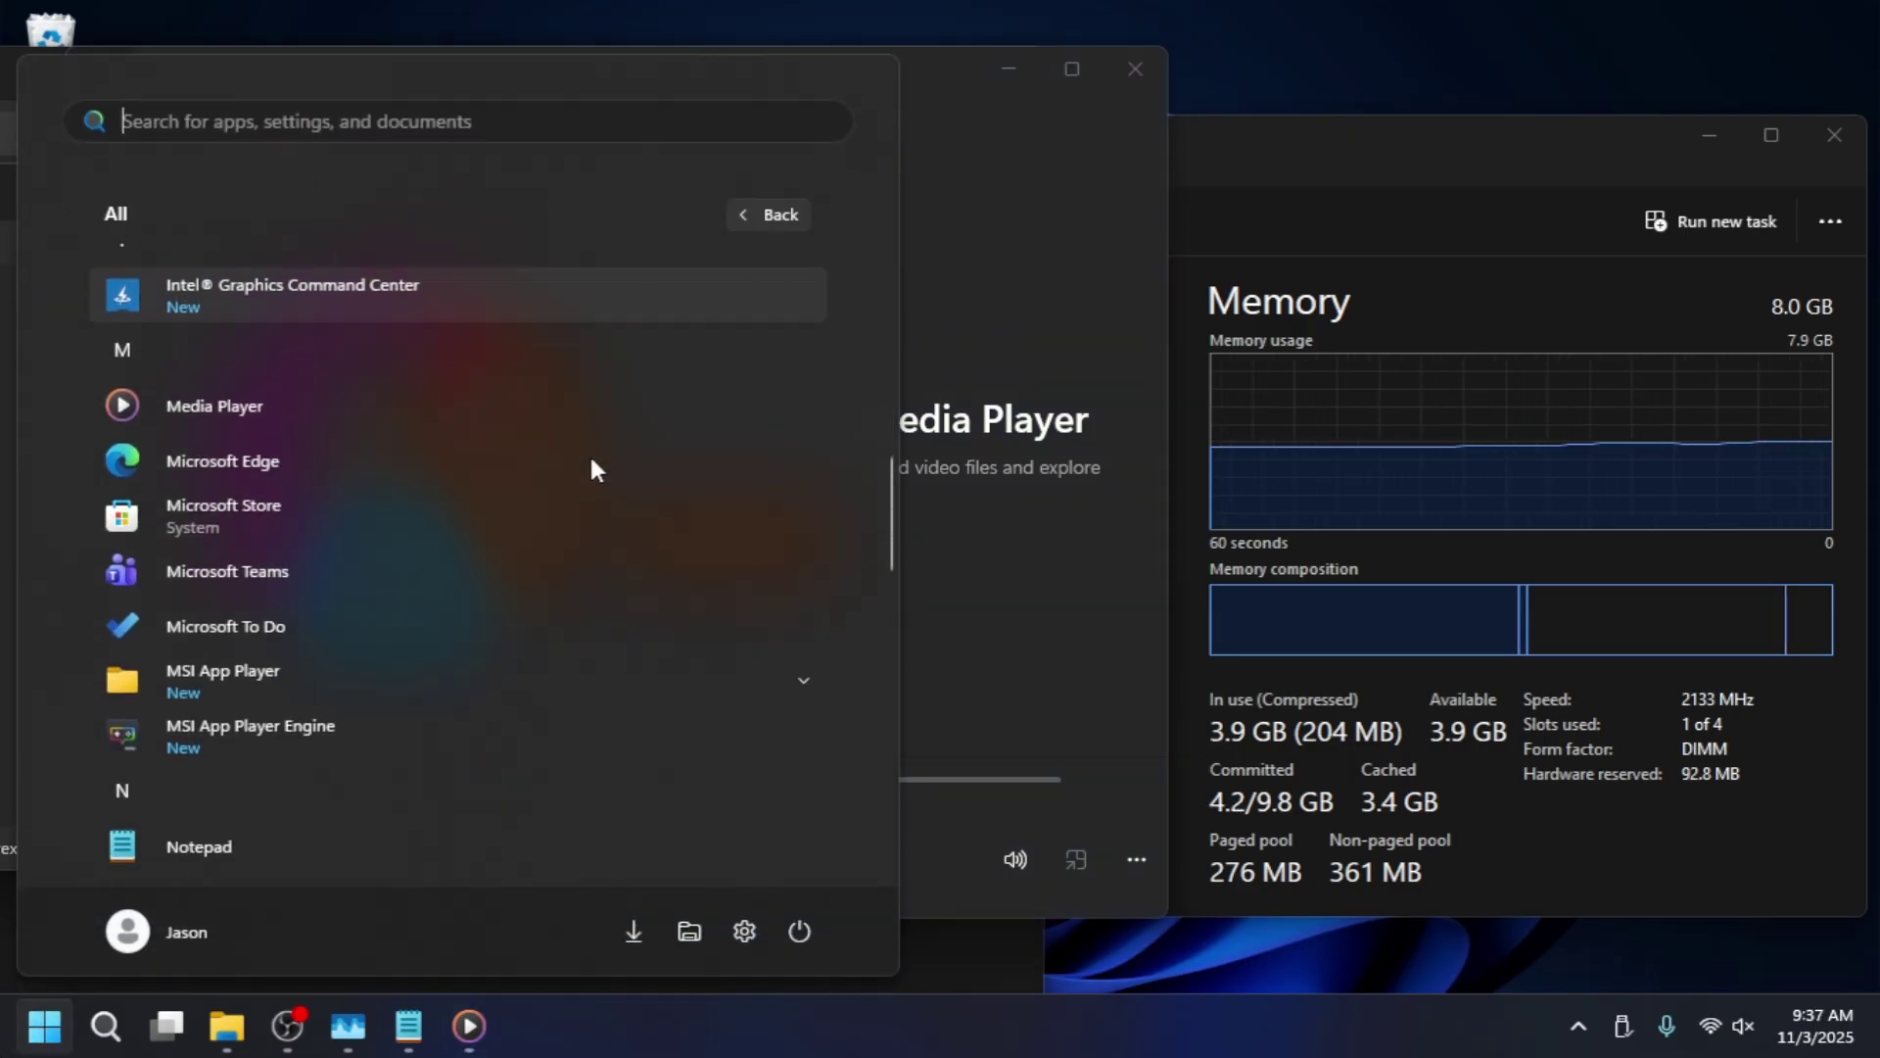
{"action": "scroll", "coordinate": [574, 460], "scroll_direction": "up", "scroll_amount": 10}
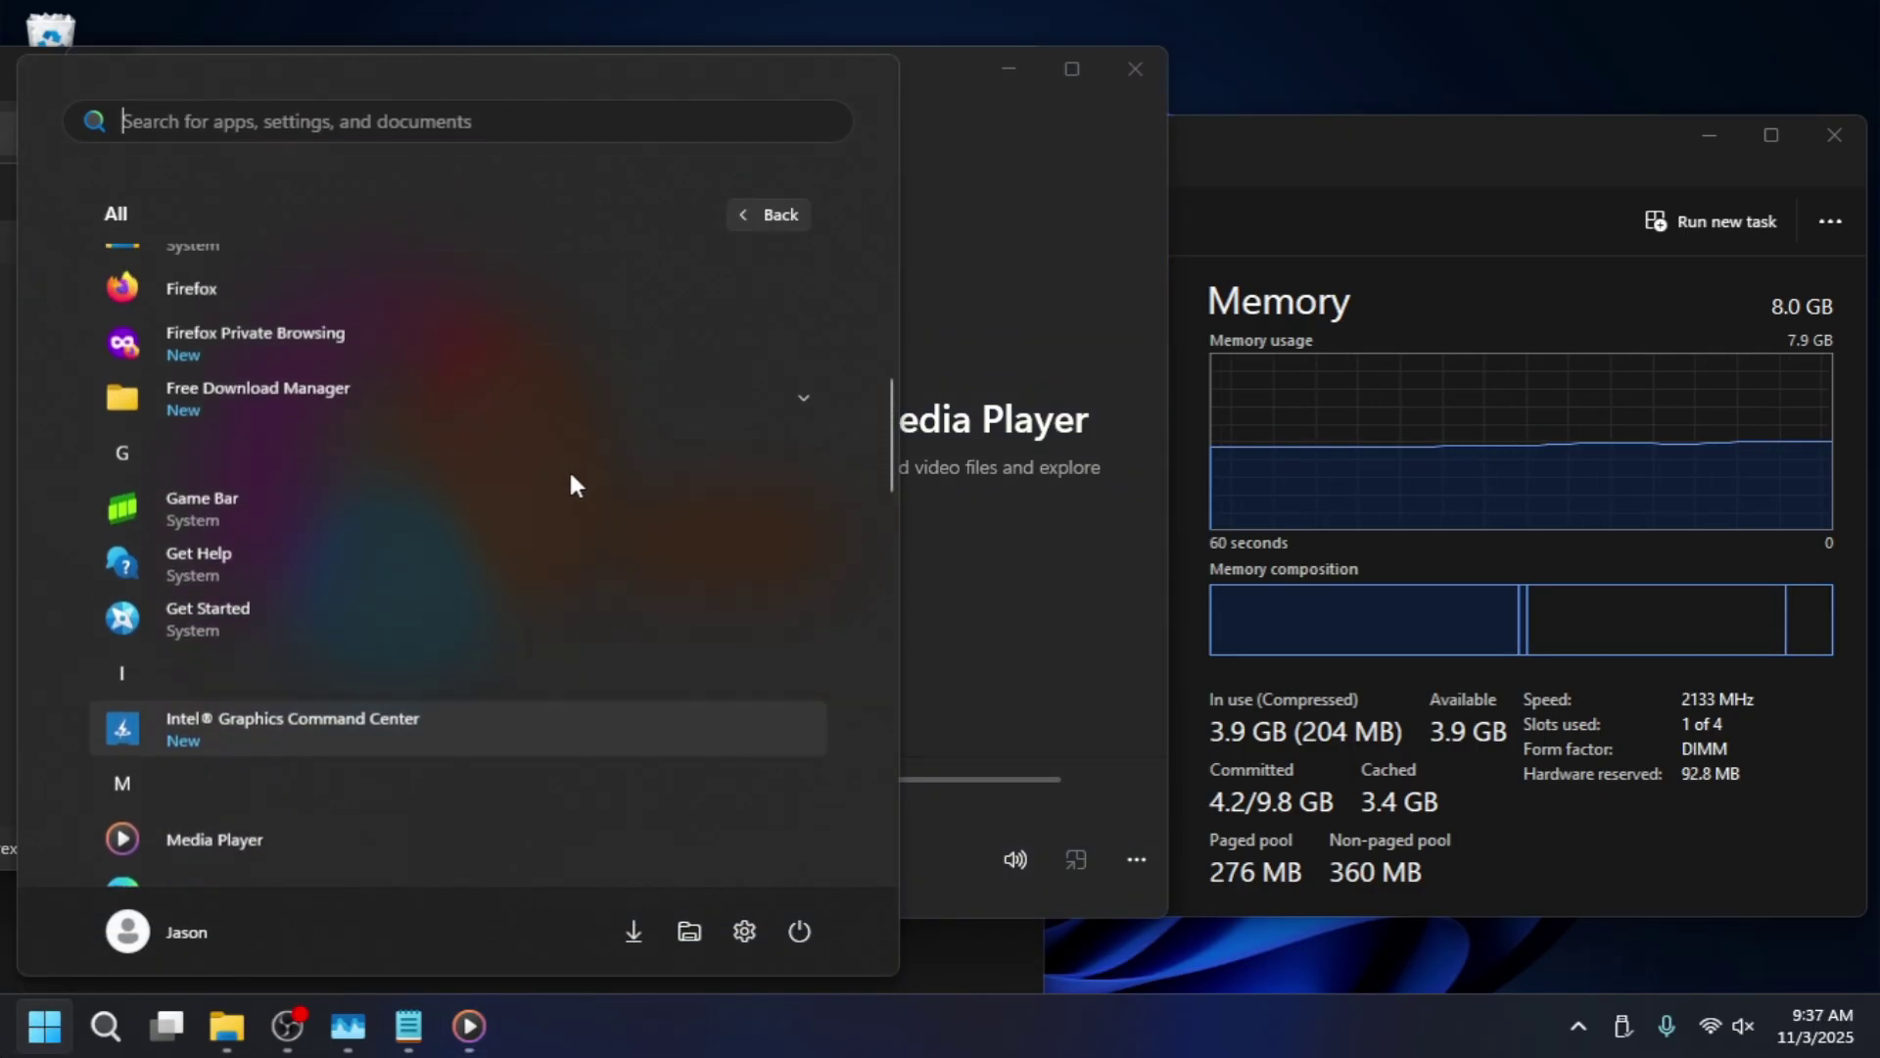
{"action": "left_click", "coordinate": [232, 685]}
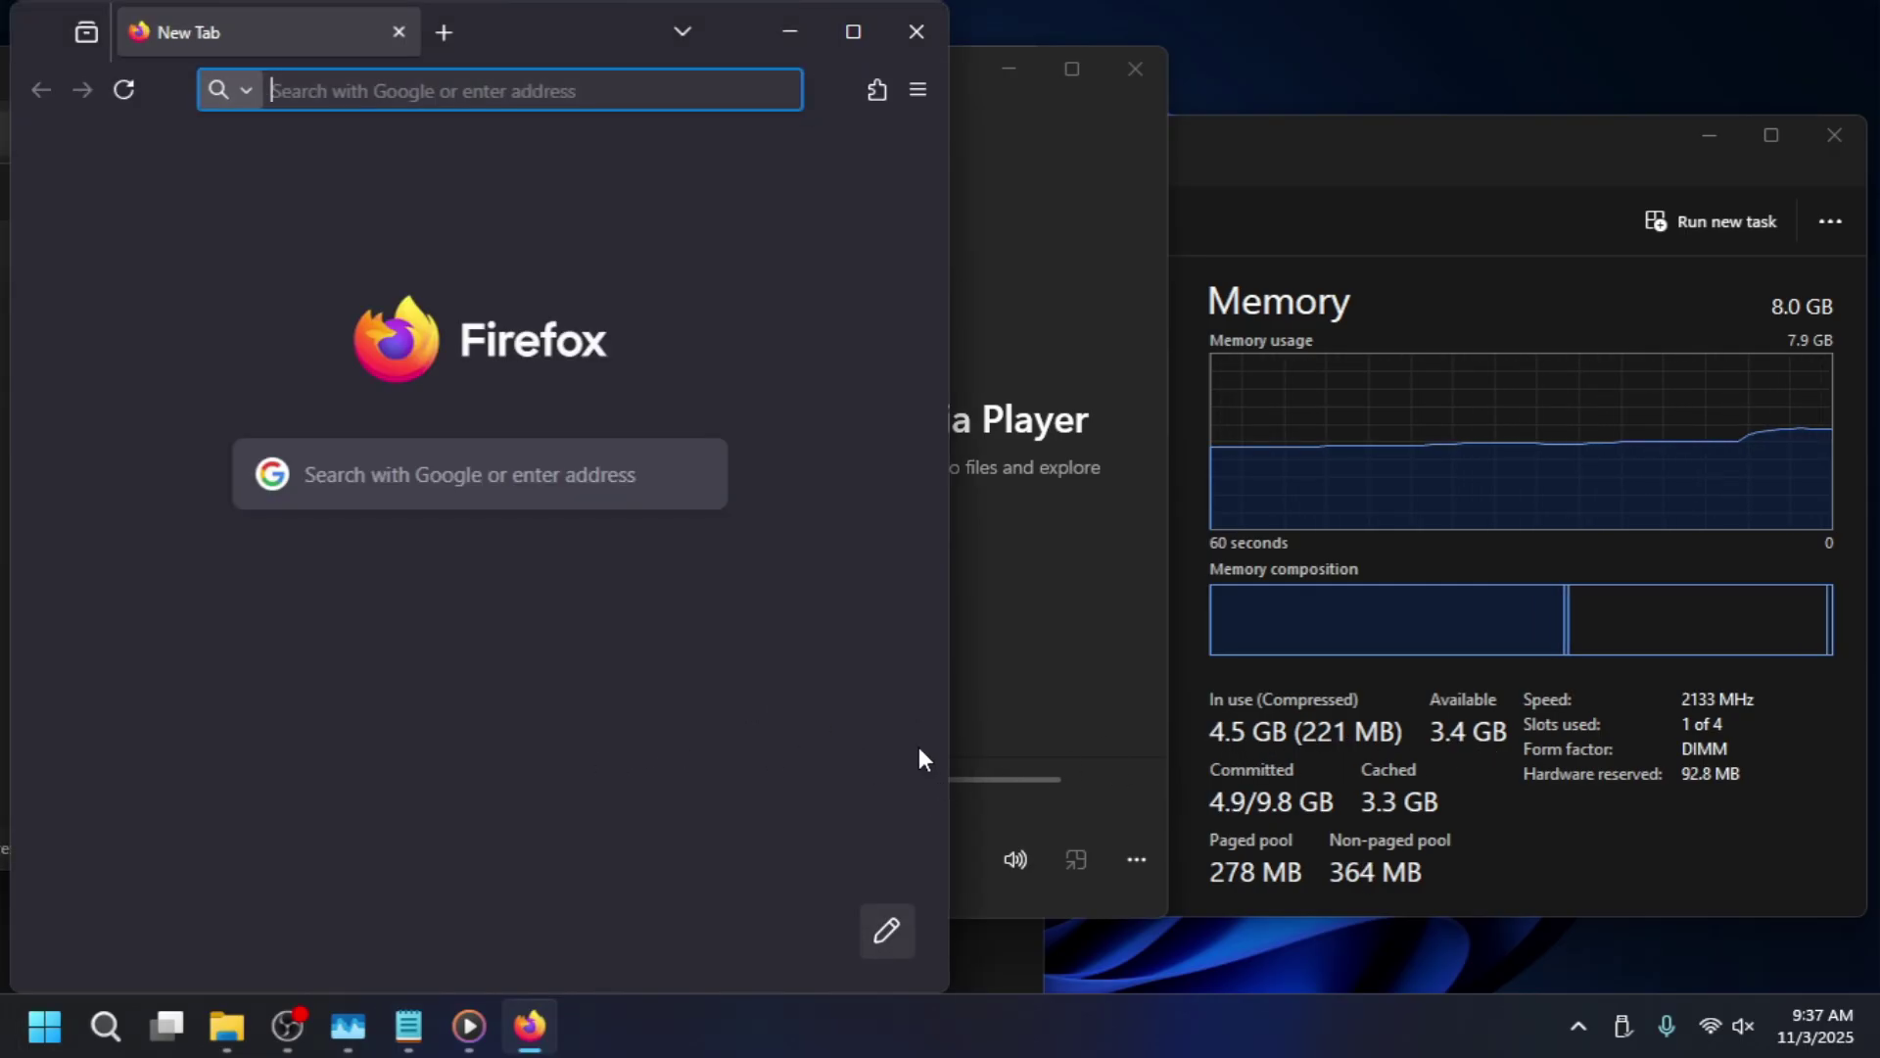
Open several new Firefox tabs and load YouTube from the address-bar site suggestions.
{"action": "key", "text": "super"}
{"action": "key", "text": "super"}
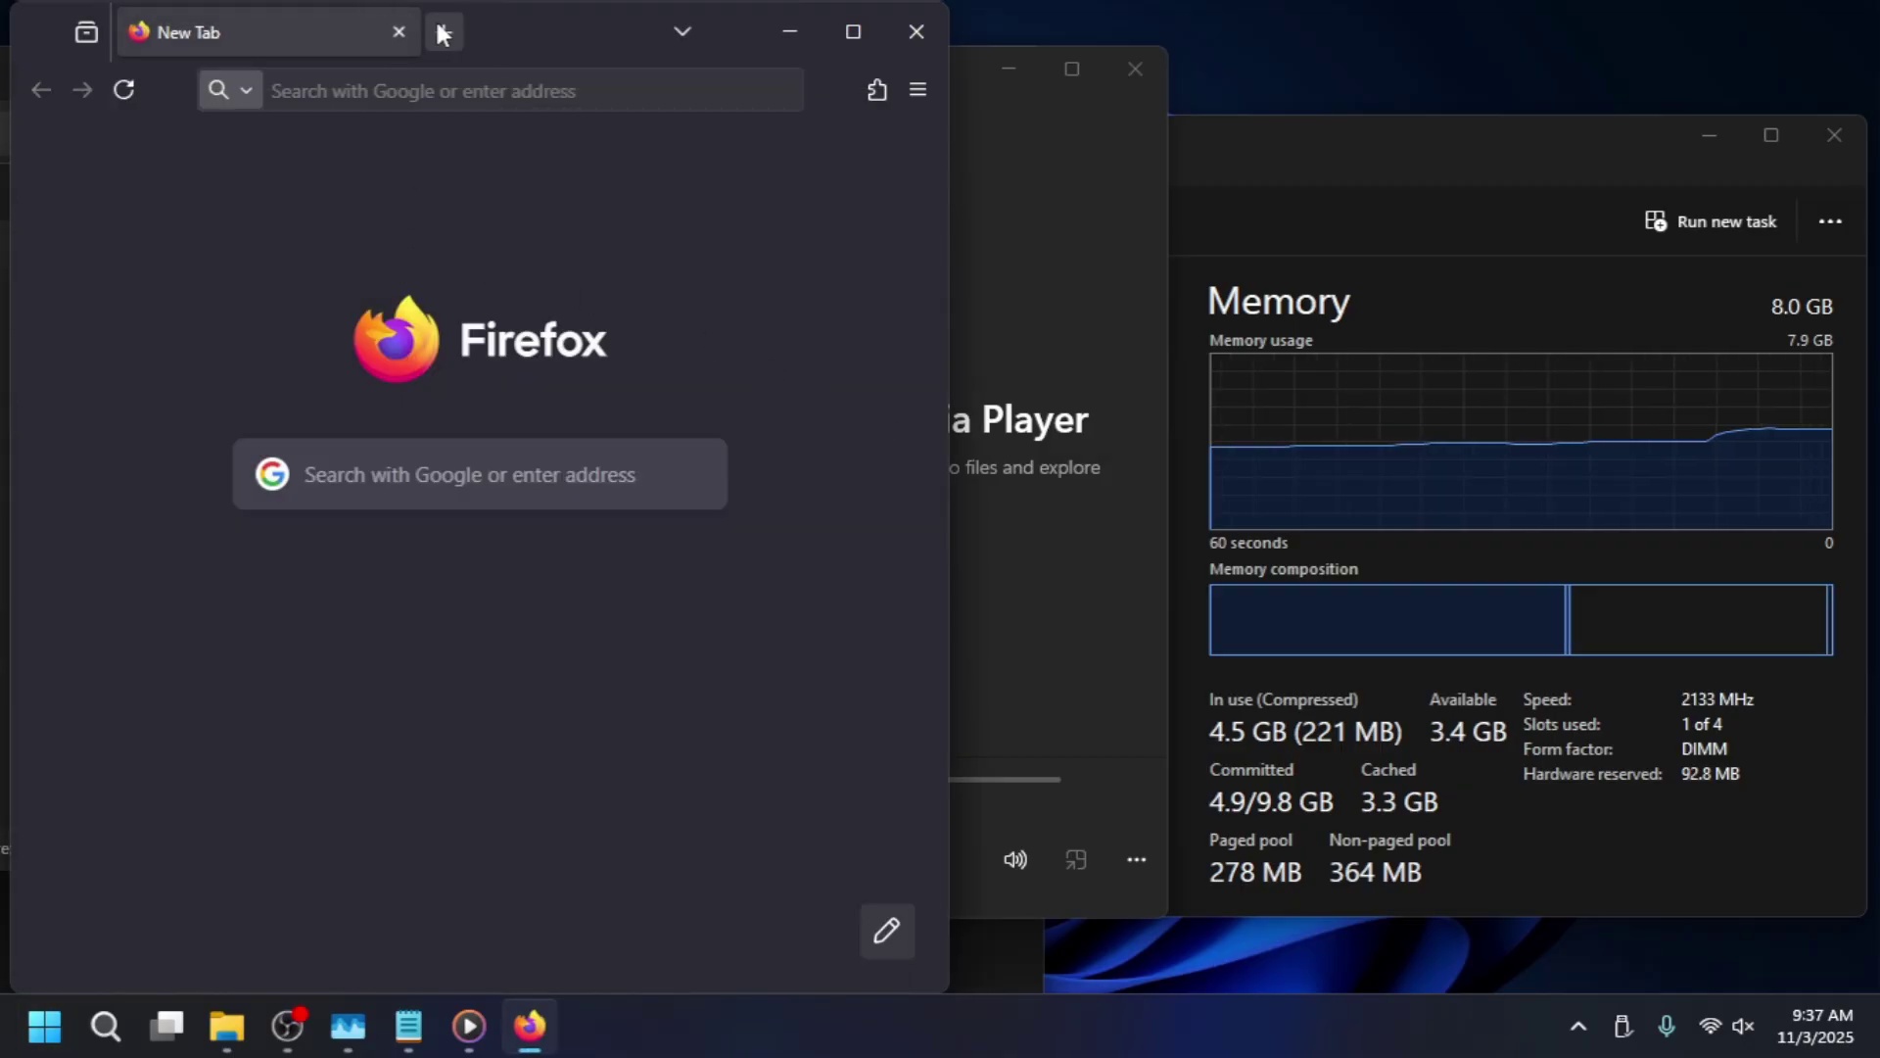
{"action": "left_click", "coordinate": [444, 32]}
{"action": "left_click", "coordinate": [632, 31]}
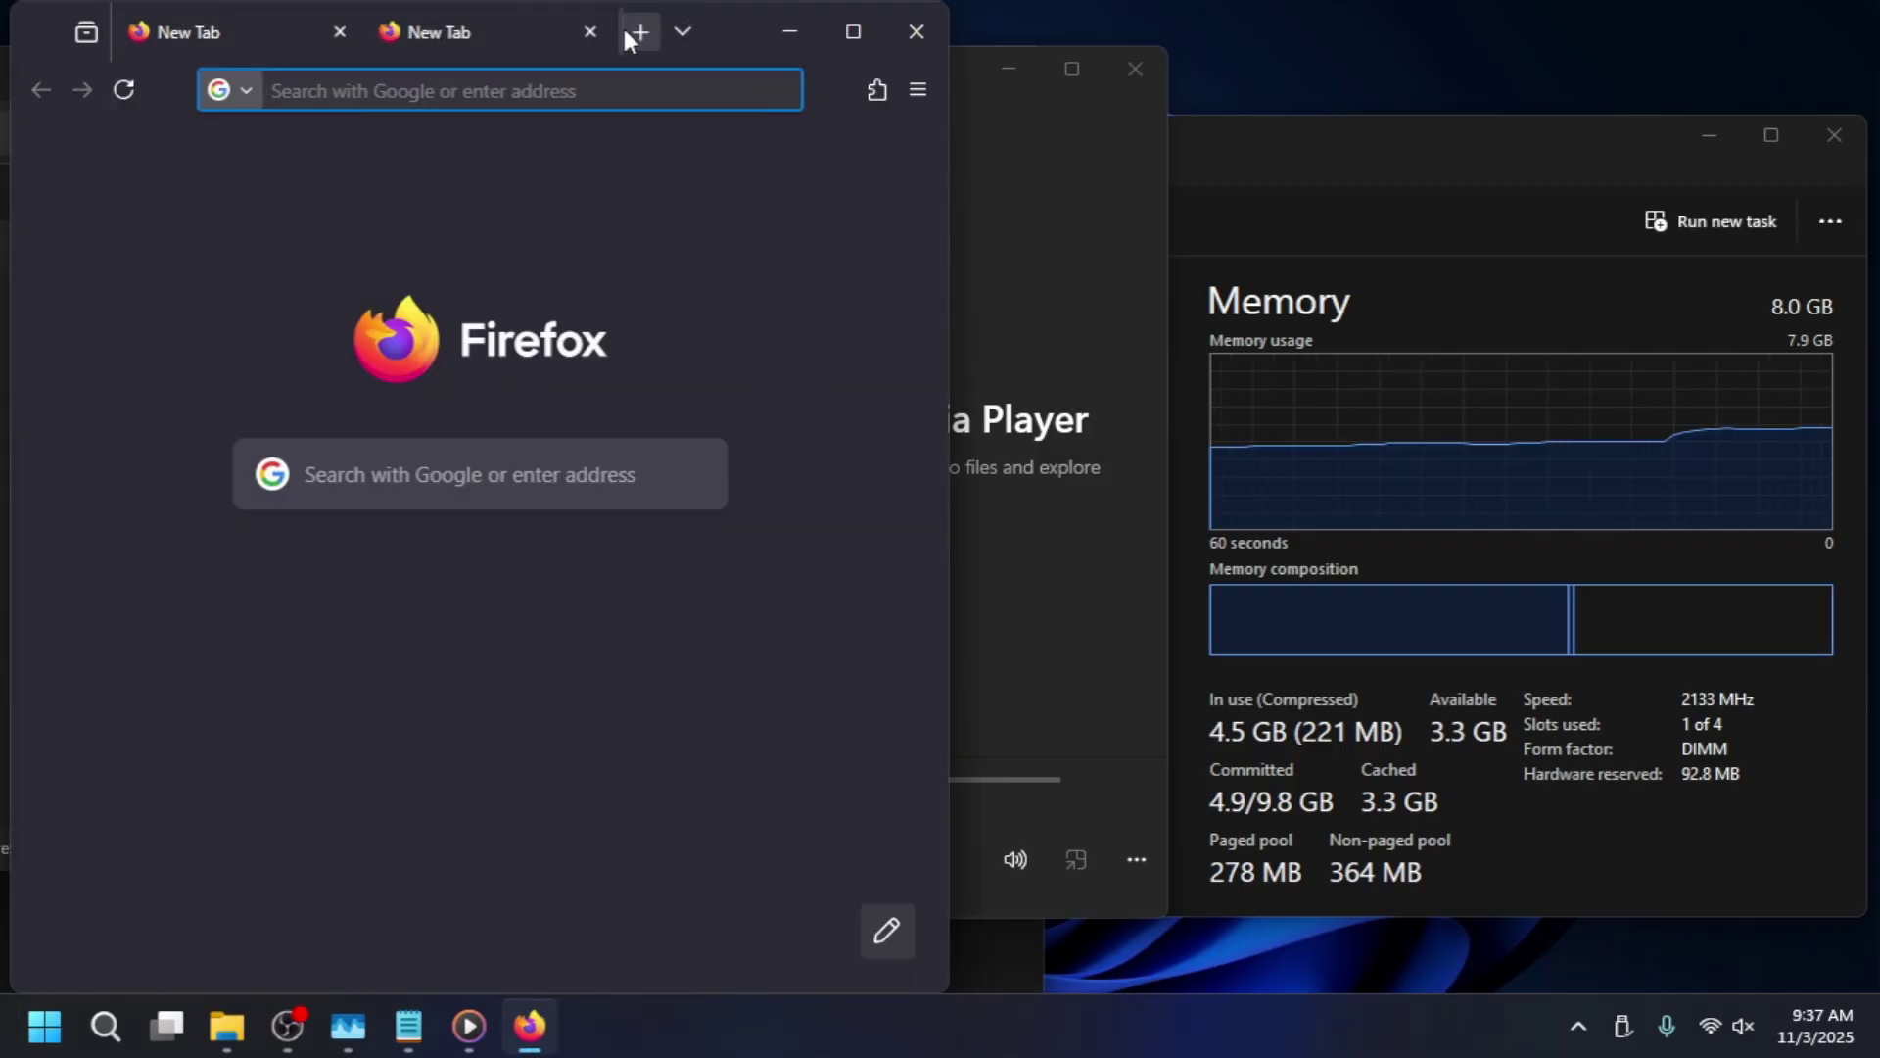
{"action": "left_click", "coordinate": [627, 43]}
{"action": "left_click", "coordinate": [613, 94]}
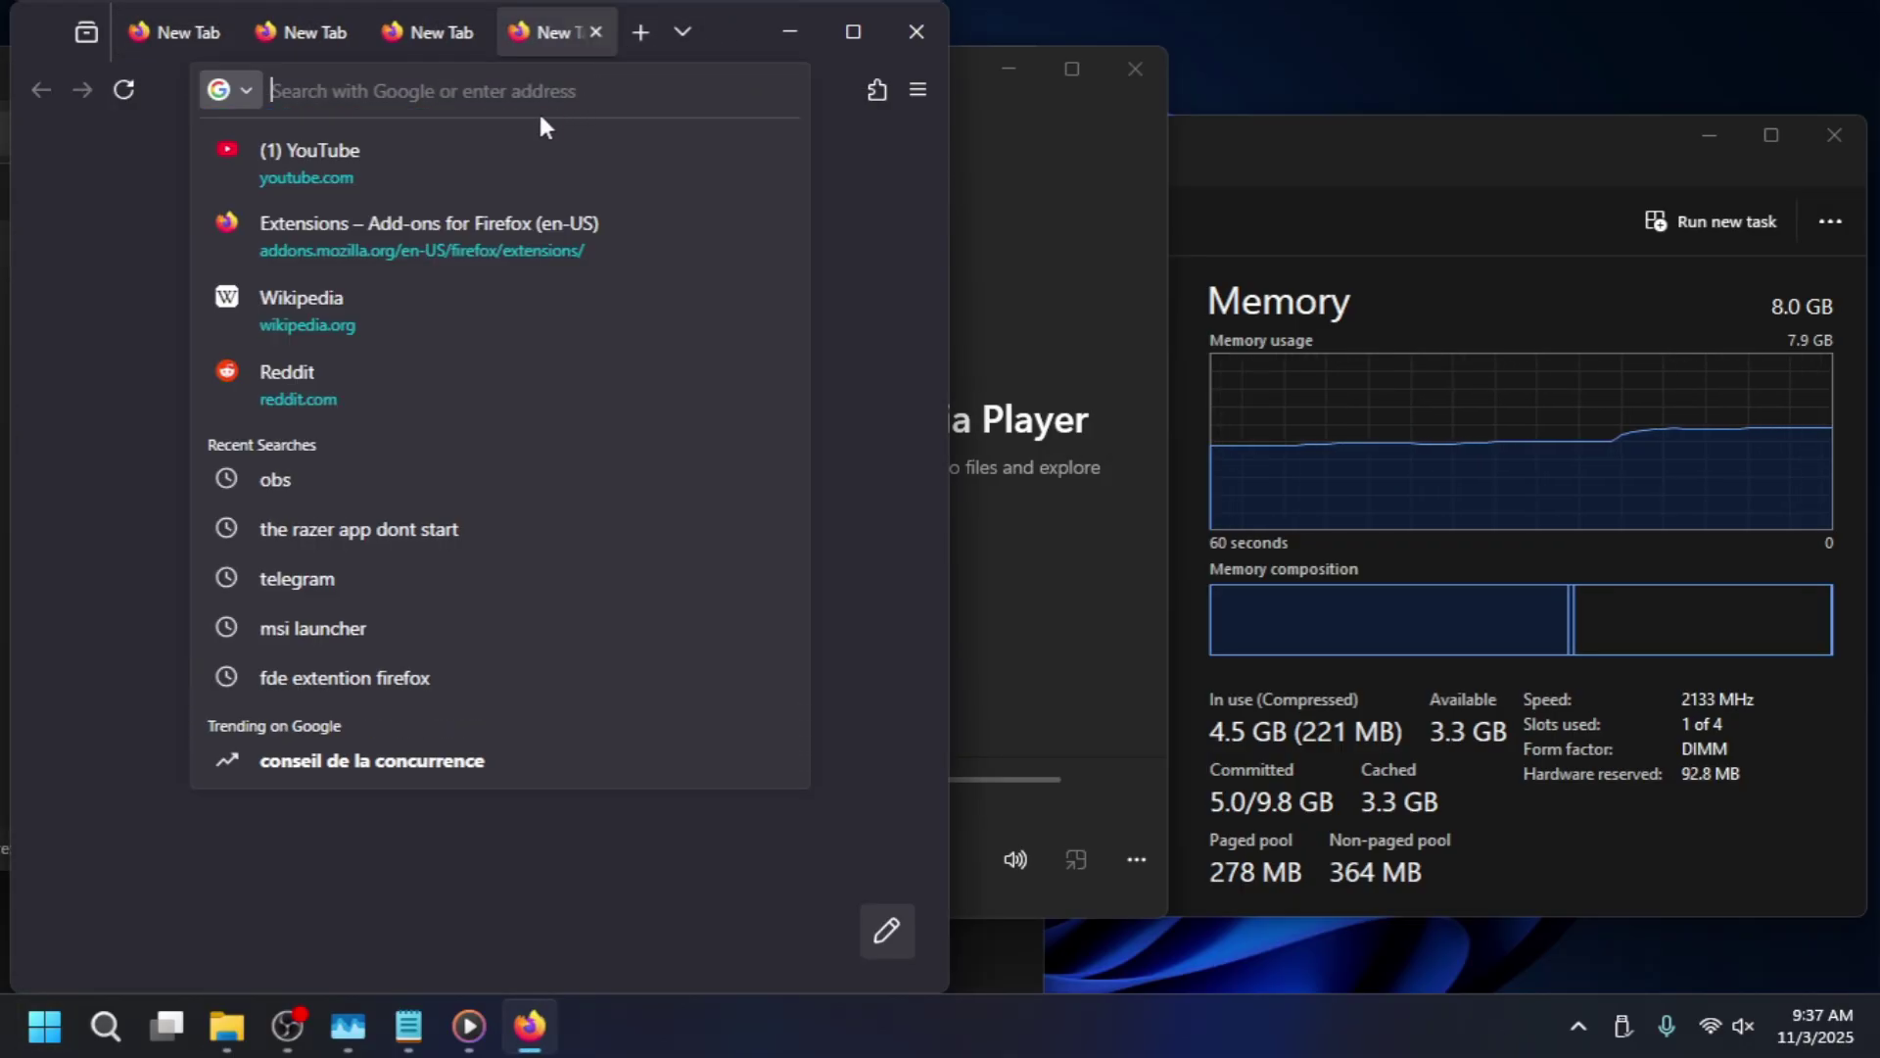
{"action": "left_click", "coordinate": [485, 133]}
{"action": "left_click", "coordinate": [431, 32]}
{"action": "left_click", "coordinate": [431, 90]}
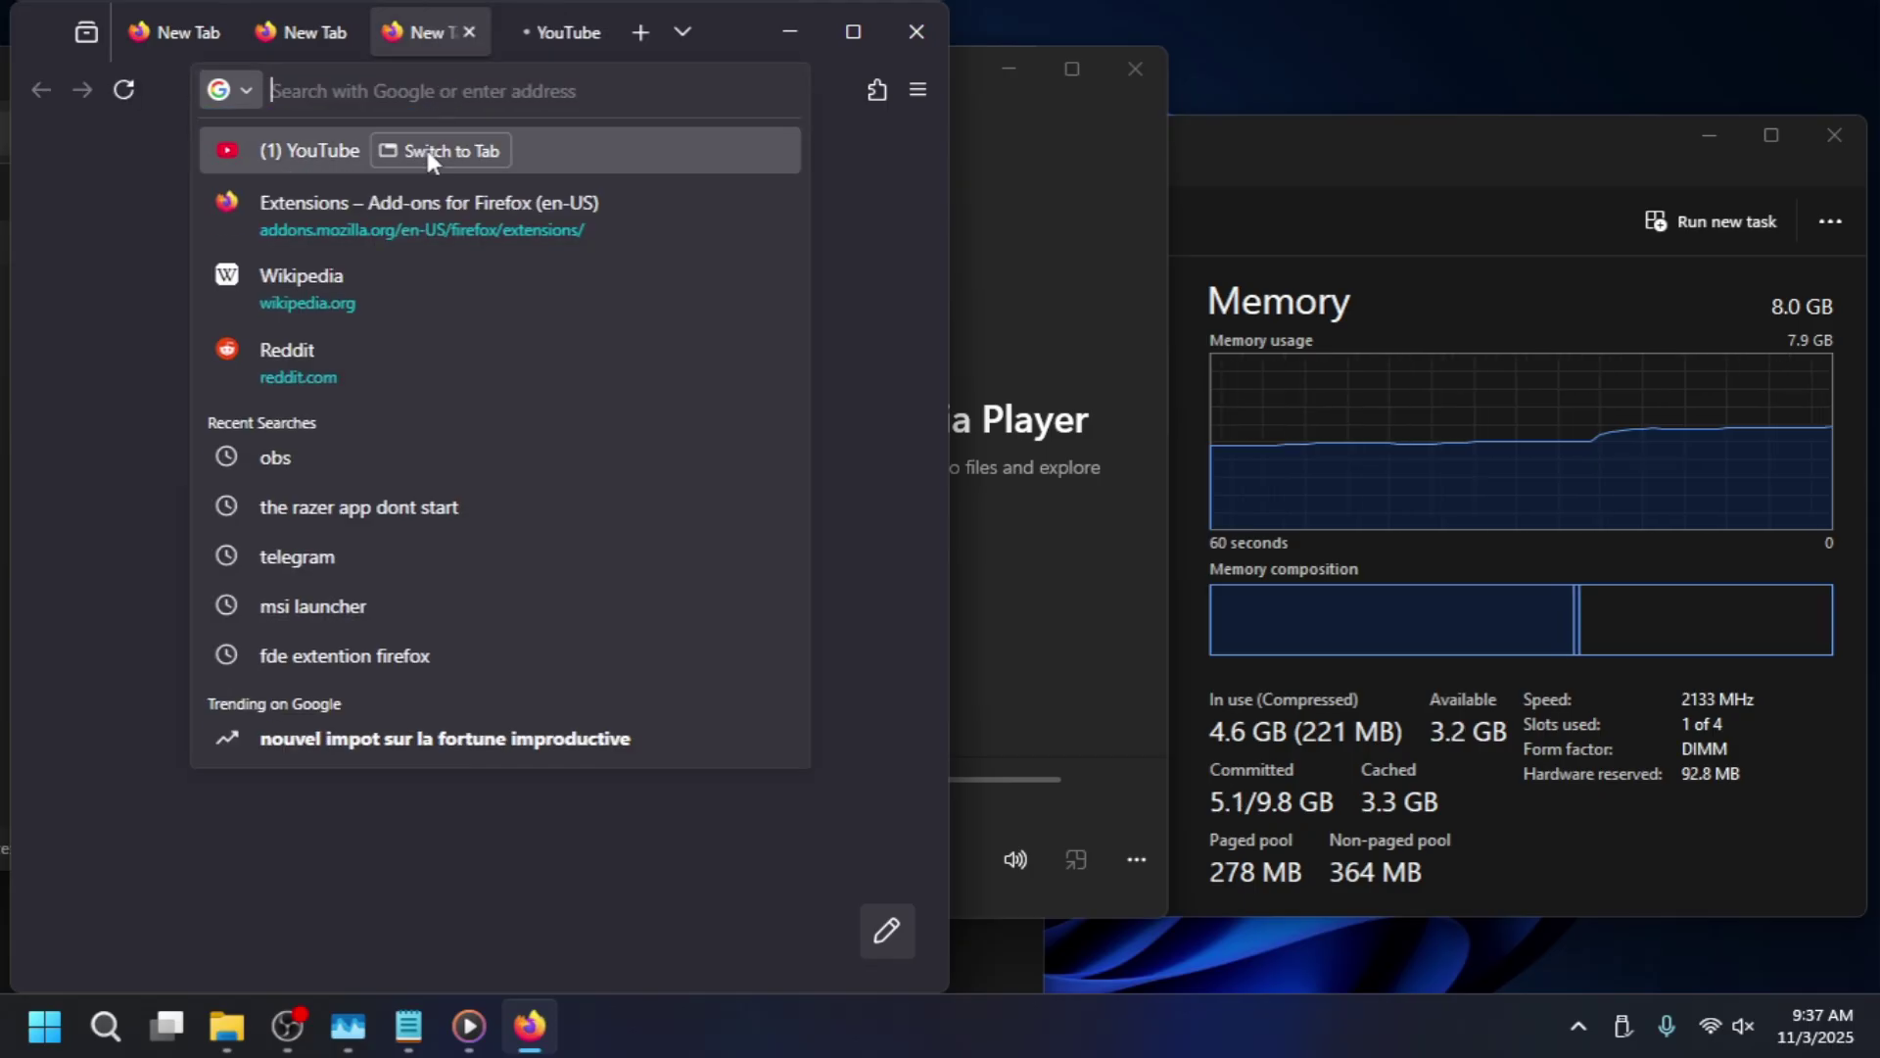
{"action": "left_click", "coordinate": [427, 150]}
Load Reddit in the first tab from the suggestions, leaving the middle tab empty.
{"action": "left_click", "coordinate": [235, 32]}
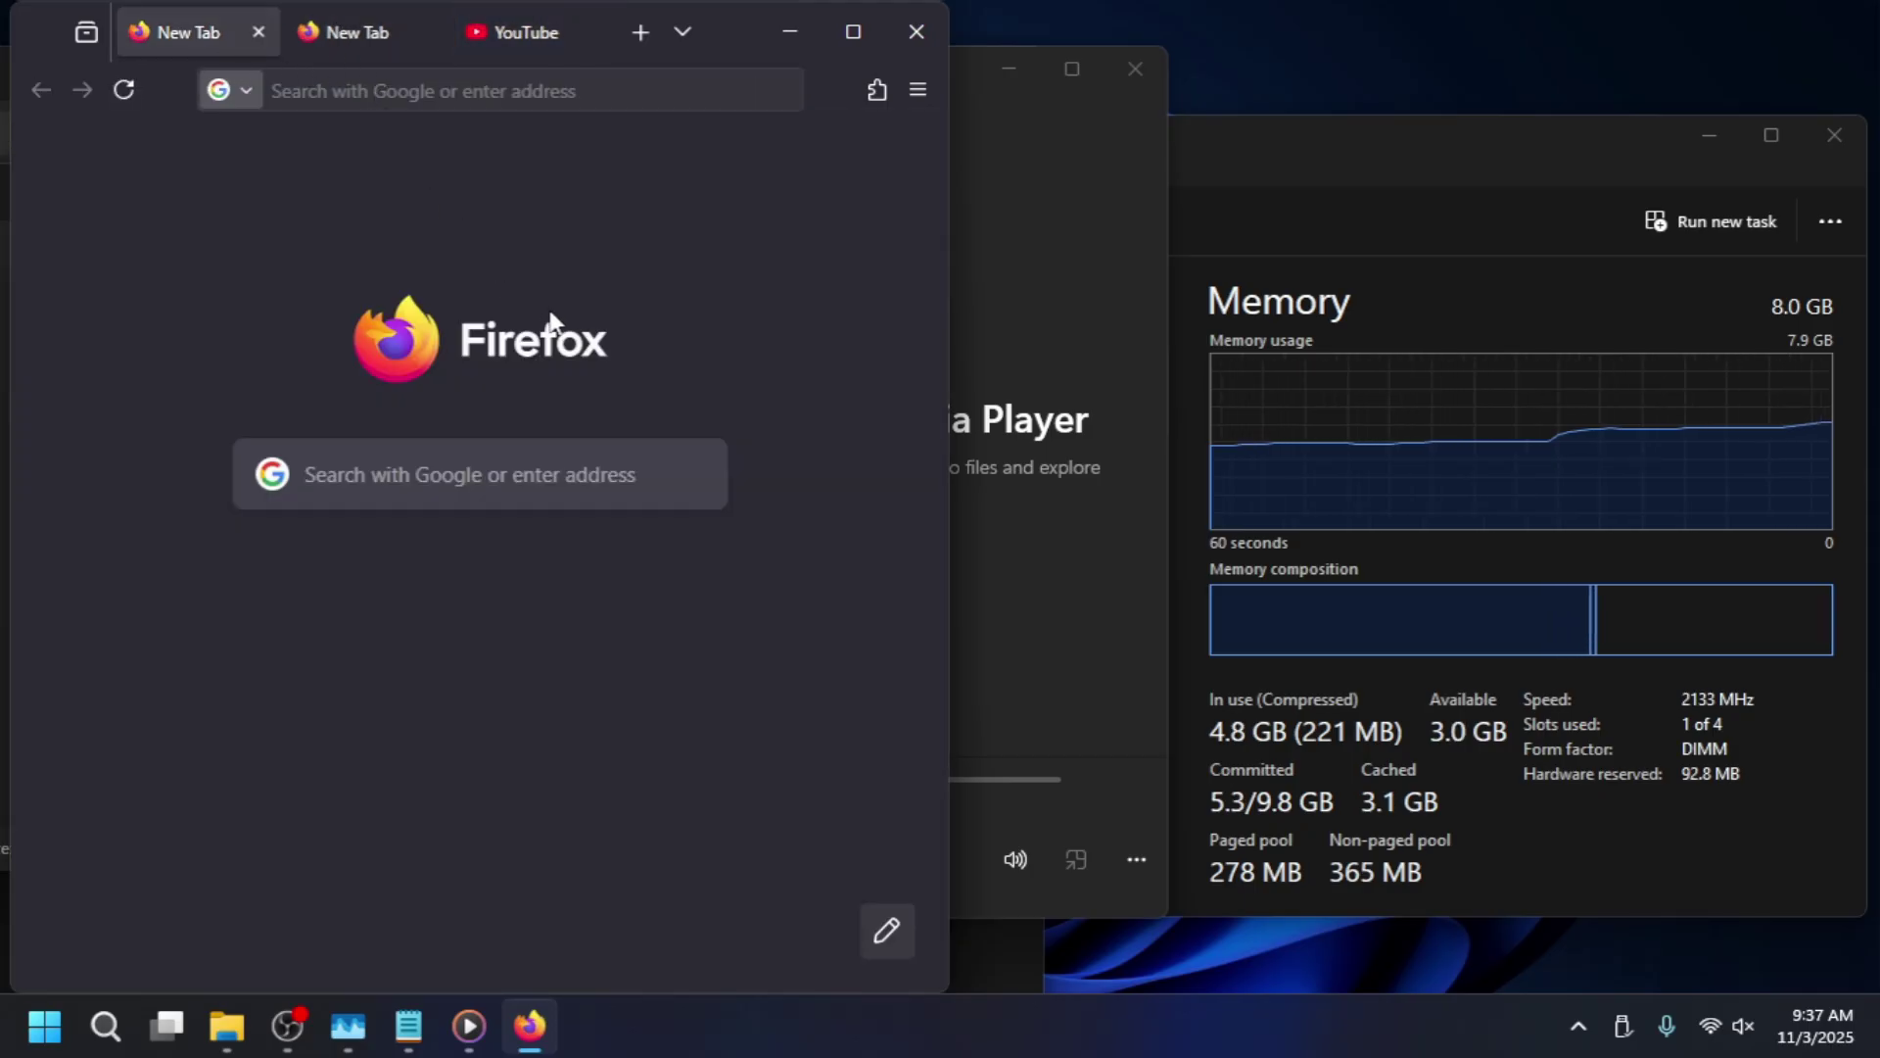
{"action": "left_click", "coordinate": [367, 91]}
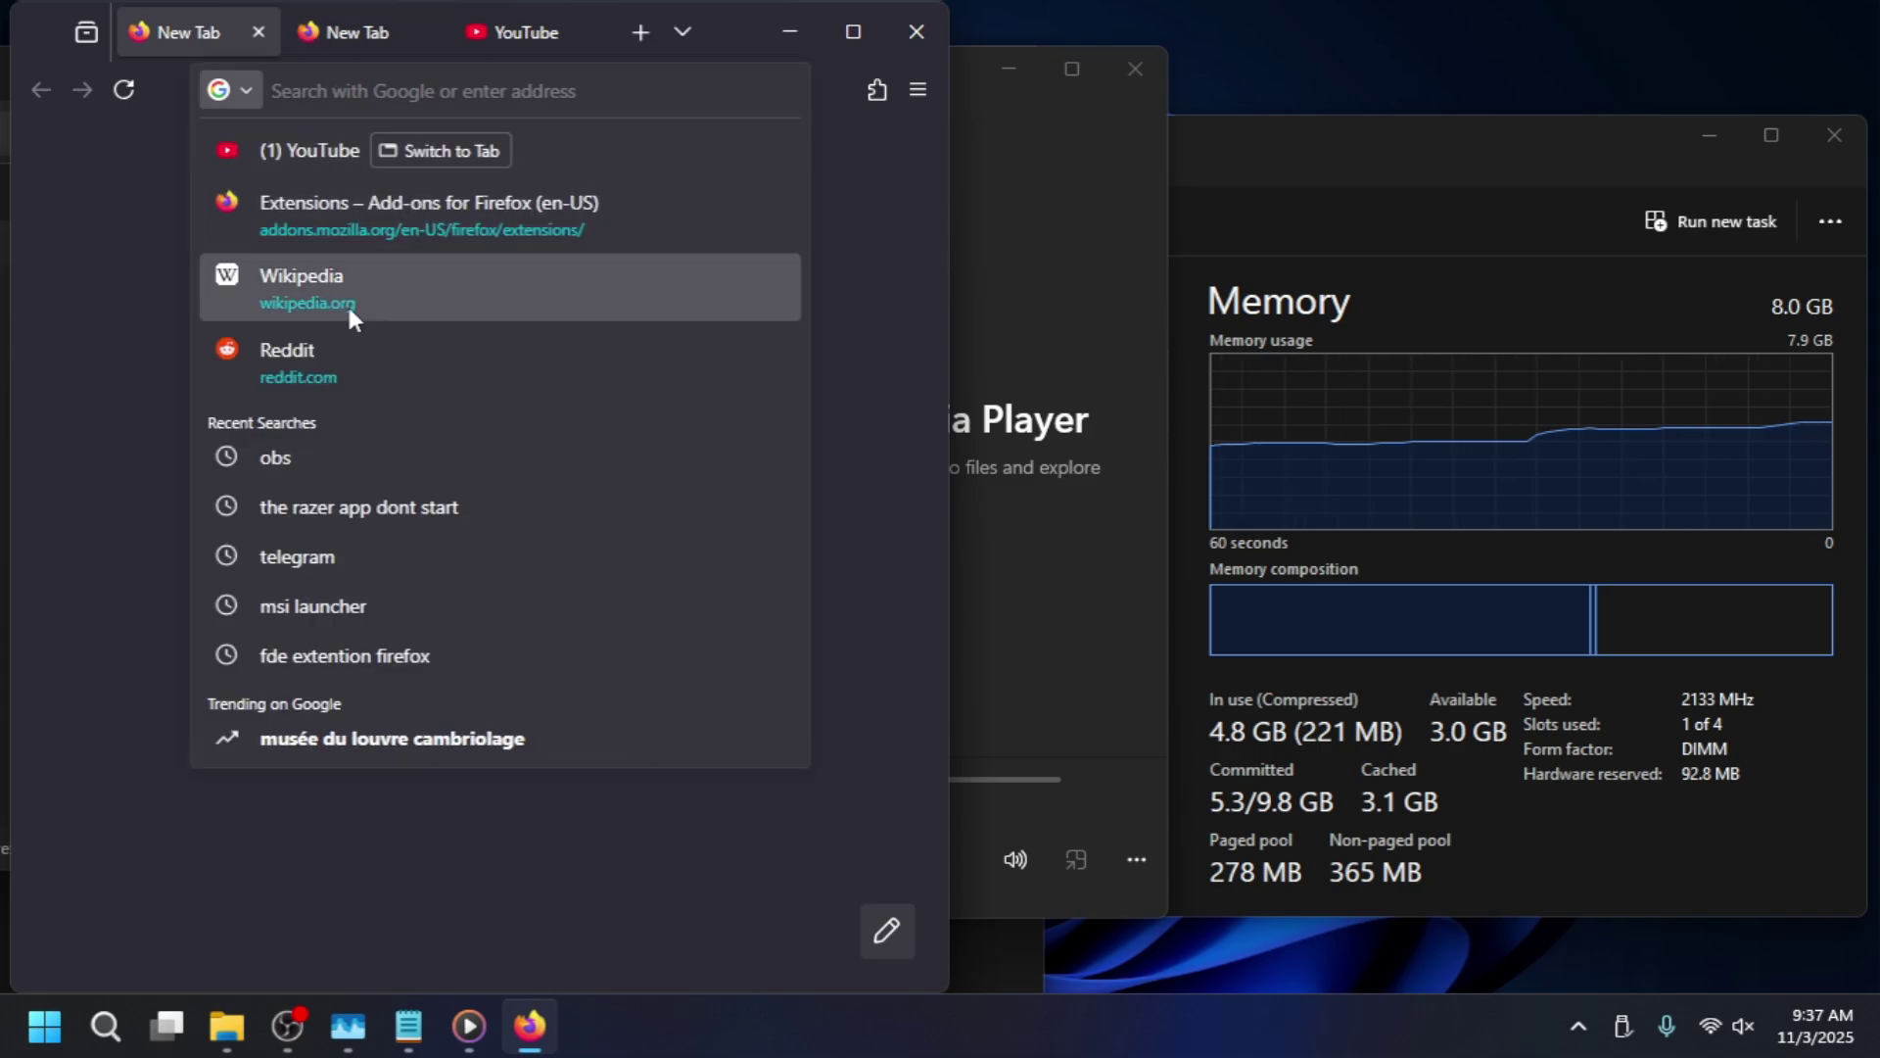
{"action": "left_click", "coordinate": [347, 333]}
{"action": "left_click", "coordinate": [333, 32]}
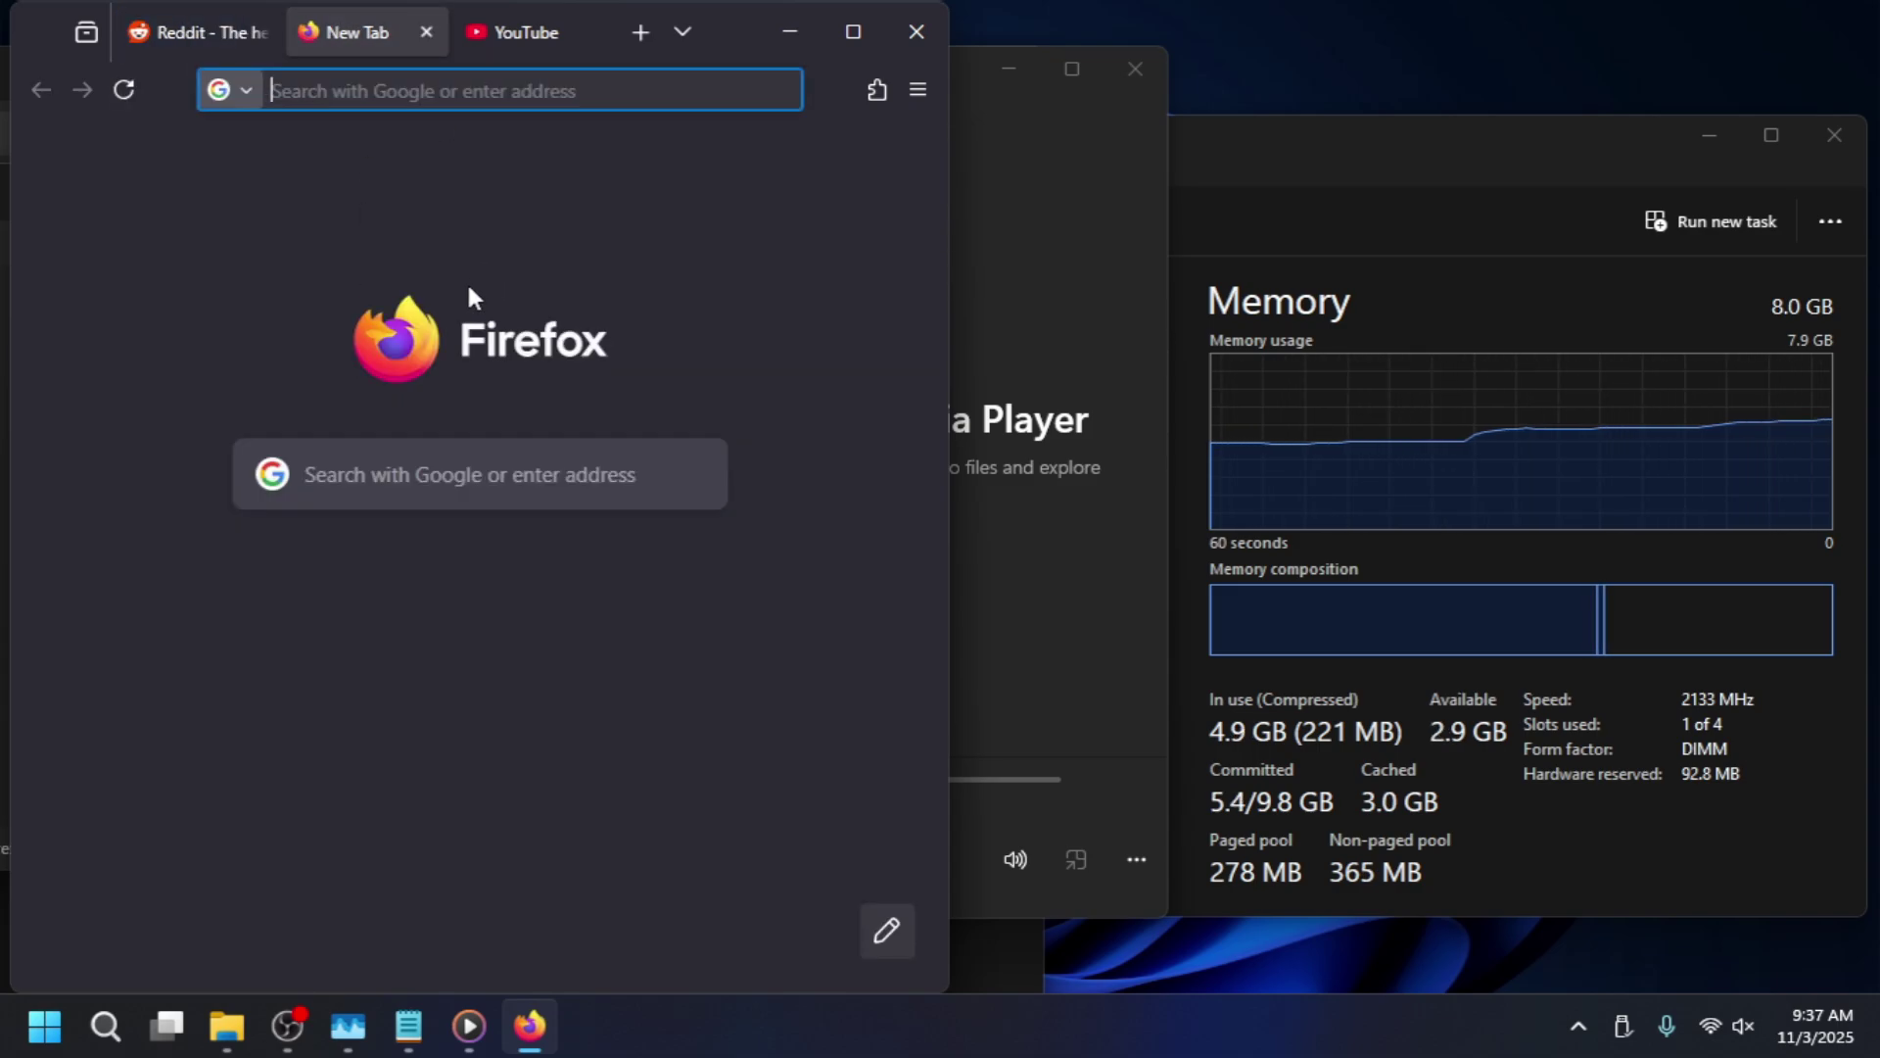
Scroll through the Start menu's All apps list, then close Start.
{"action": "key", "text": "super"}
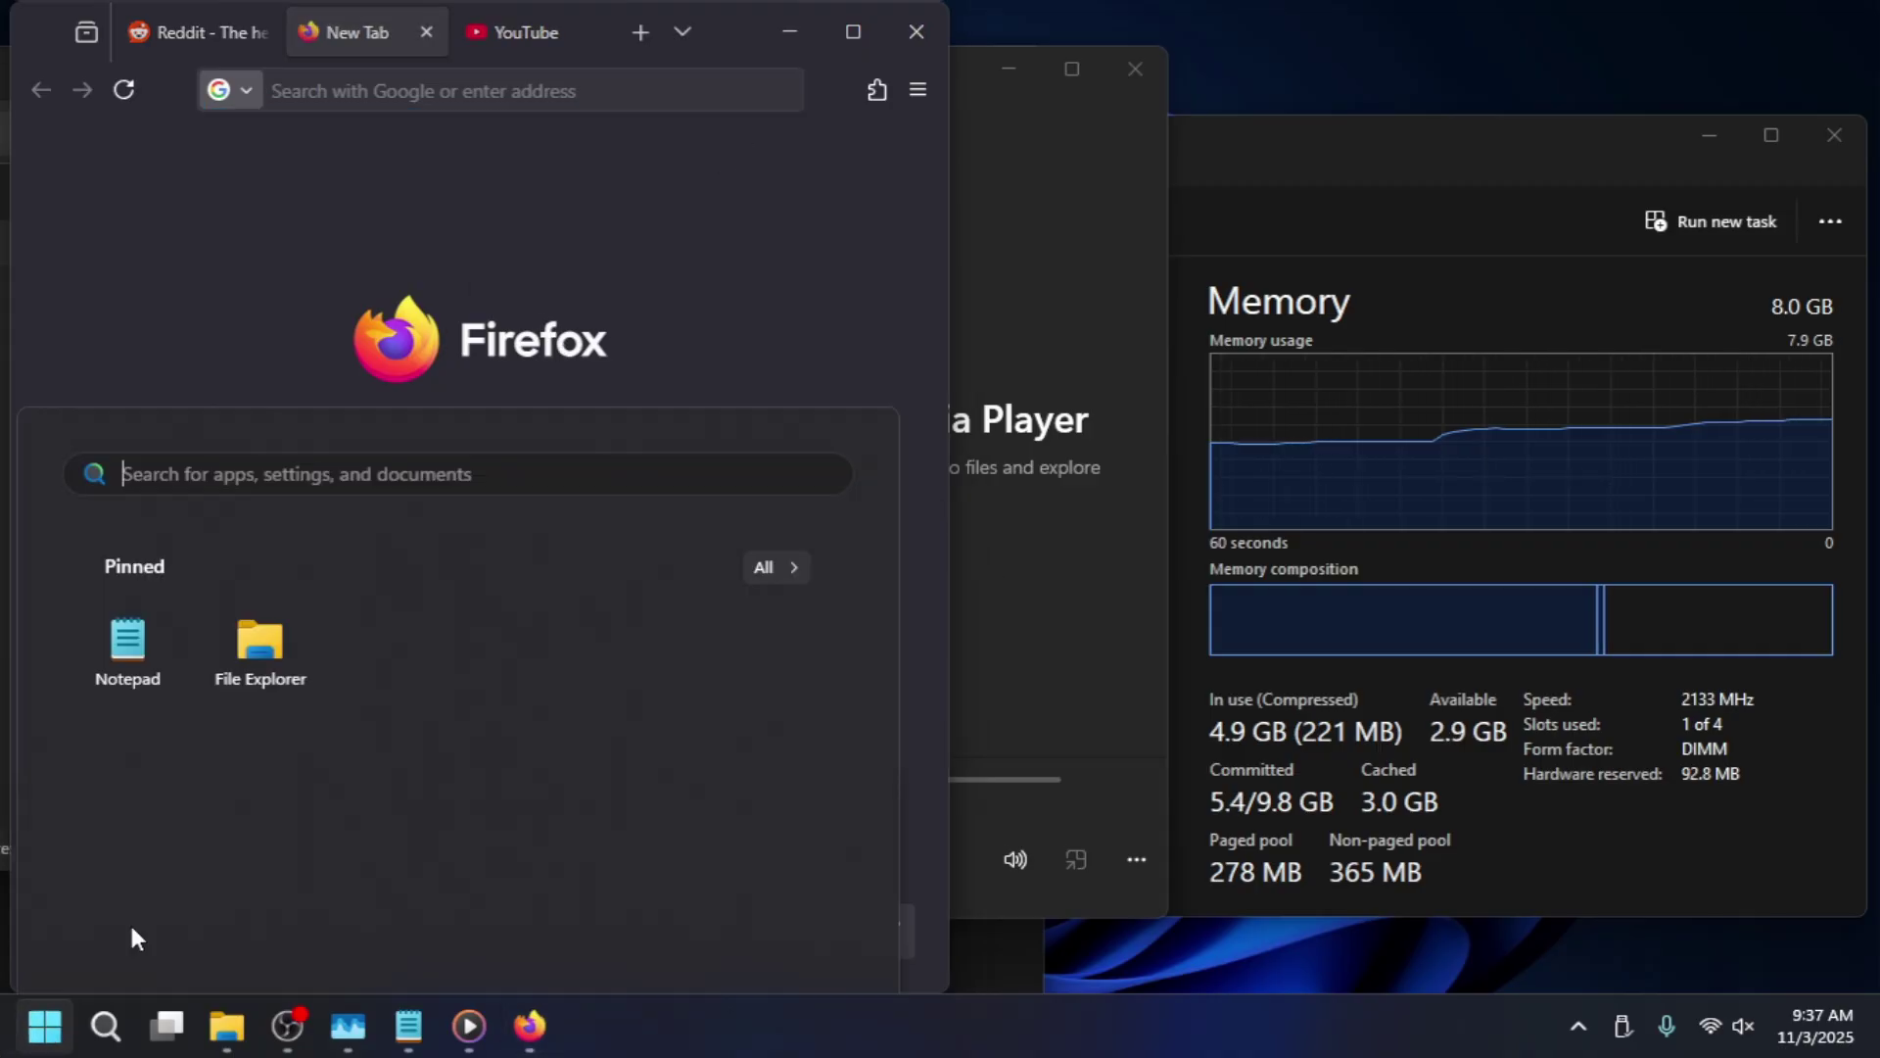
{"action": "left_click", "coordinate": [754, 224]}
{"action": "scroll", "coordinate": [729, 326], "scroll_direction": "down", "scroll_amount": 15}
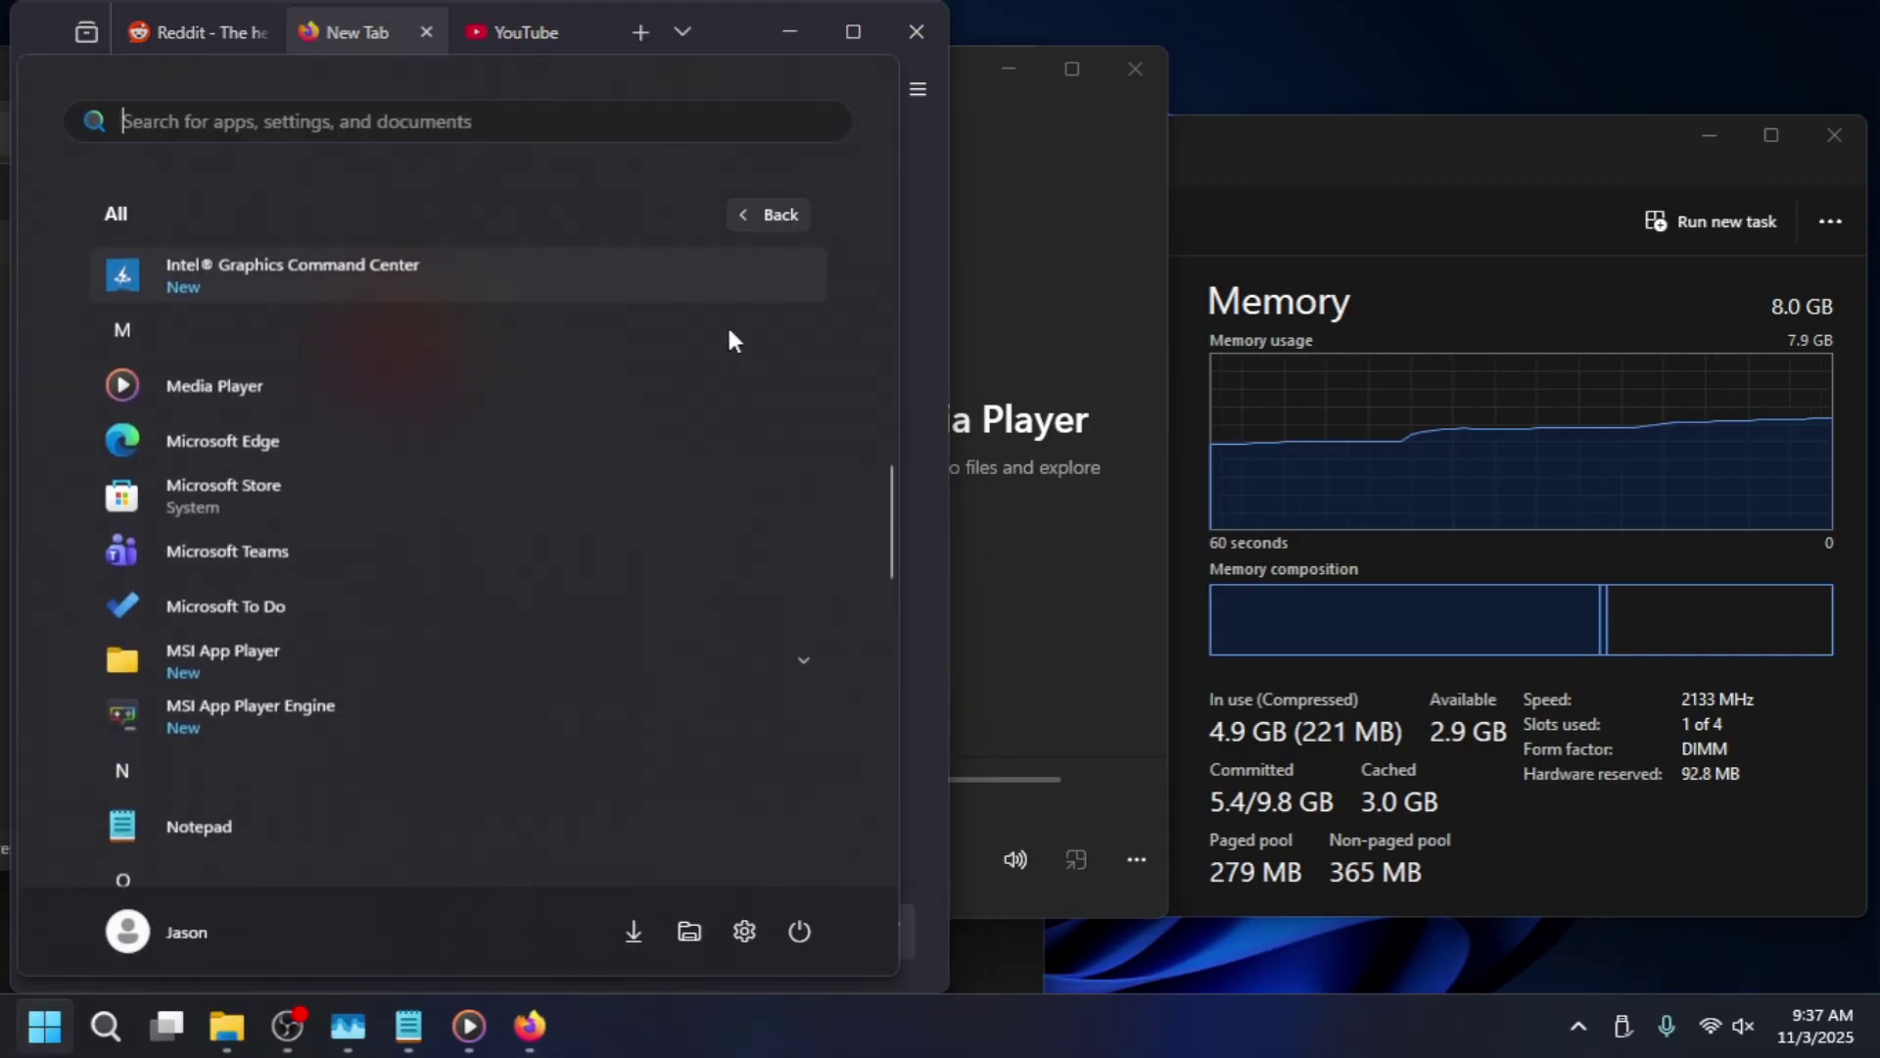
{"action": "scroll", "coordinate": [729, 327], "scroll_direction": "down", "scroll_amount": 3}
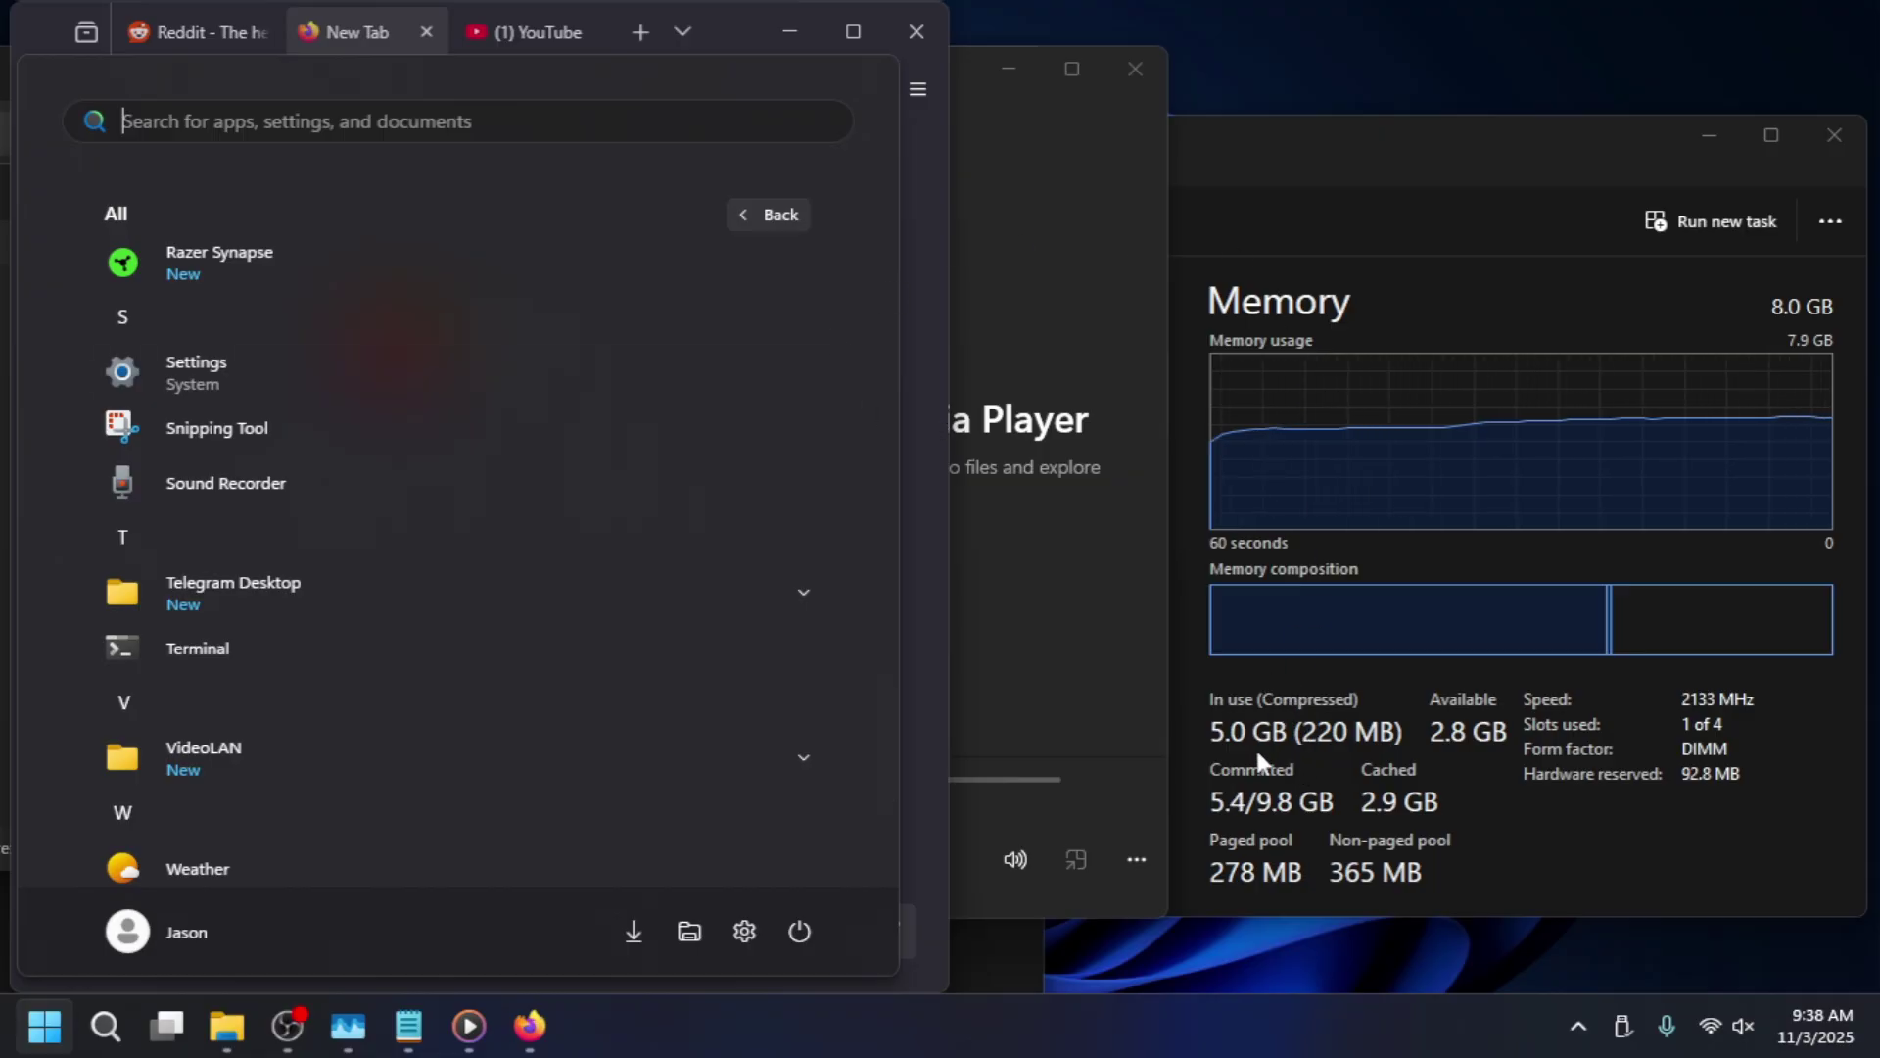
{"action": "key", "text": "Escape"}
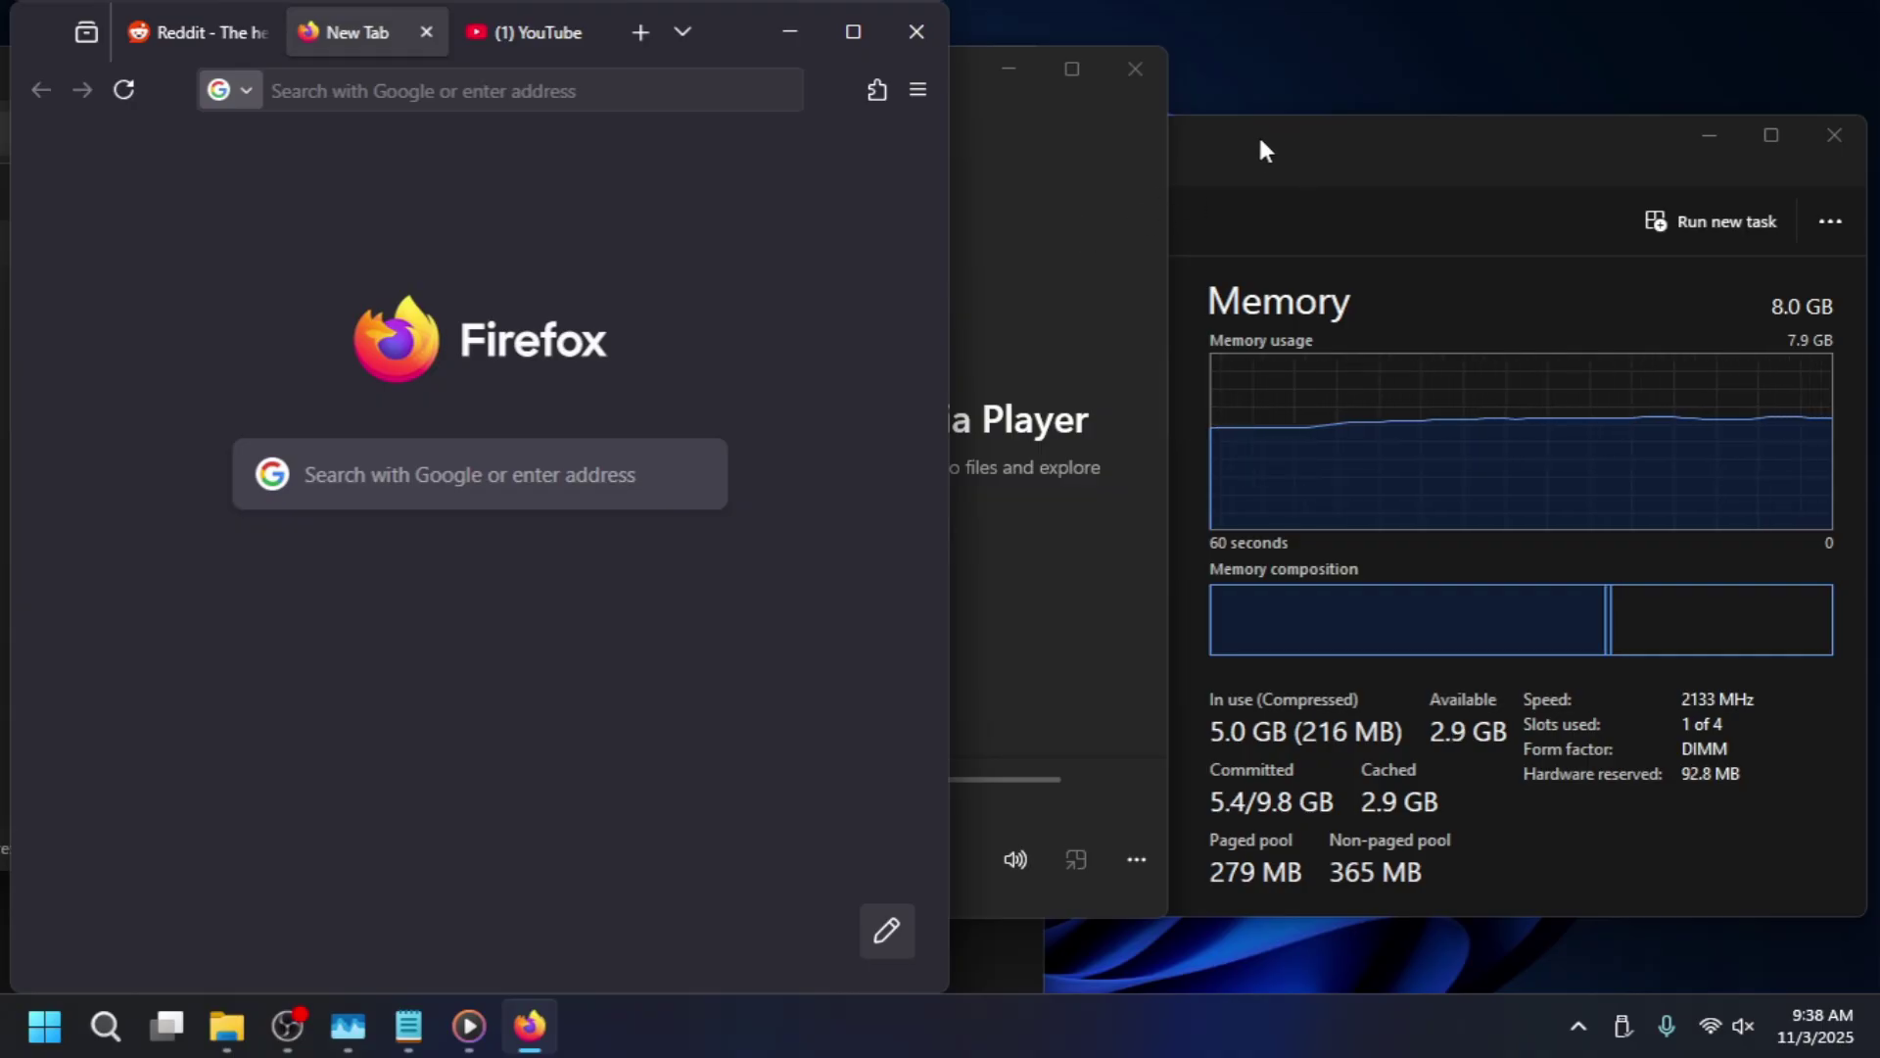
Close Media Player and File Explorer, then view the CPU page in Task Manager's Performance list.
{"action": "left_click", "coordinate": [1126, 200]}
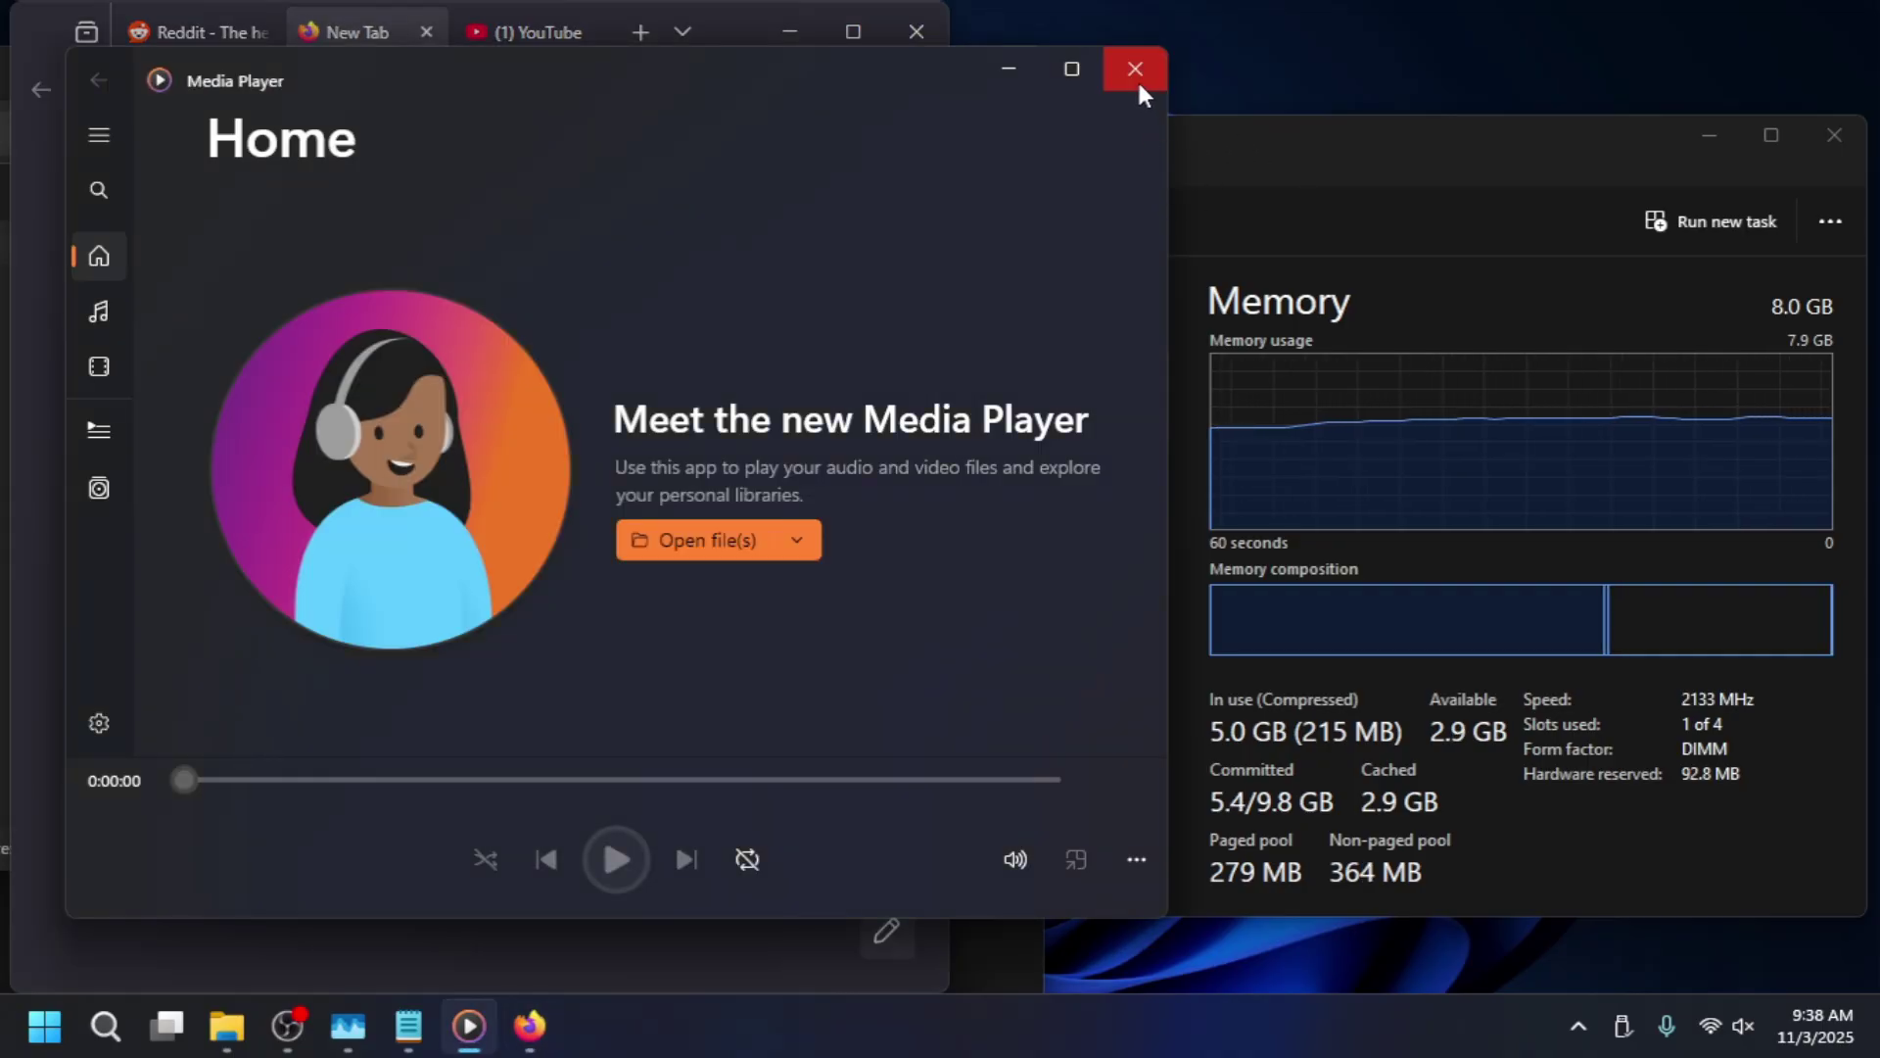
{"action": "left_click", "coordinate": [1135, 70]}
{"action": "left_click", "coordinate": [961, 338]}
{"action": "left_click_drag", "start_coordinate": [686, 75], "coordinate": [1356, 171]}
{"action": "left_click", "coordinate": [1722, 88]}
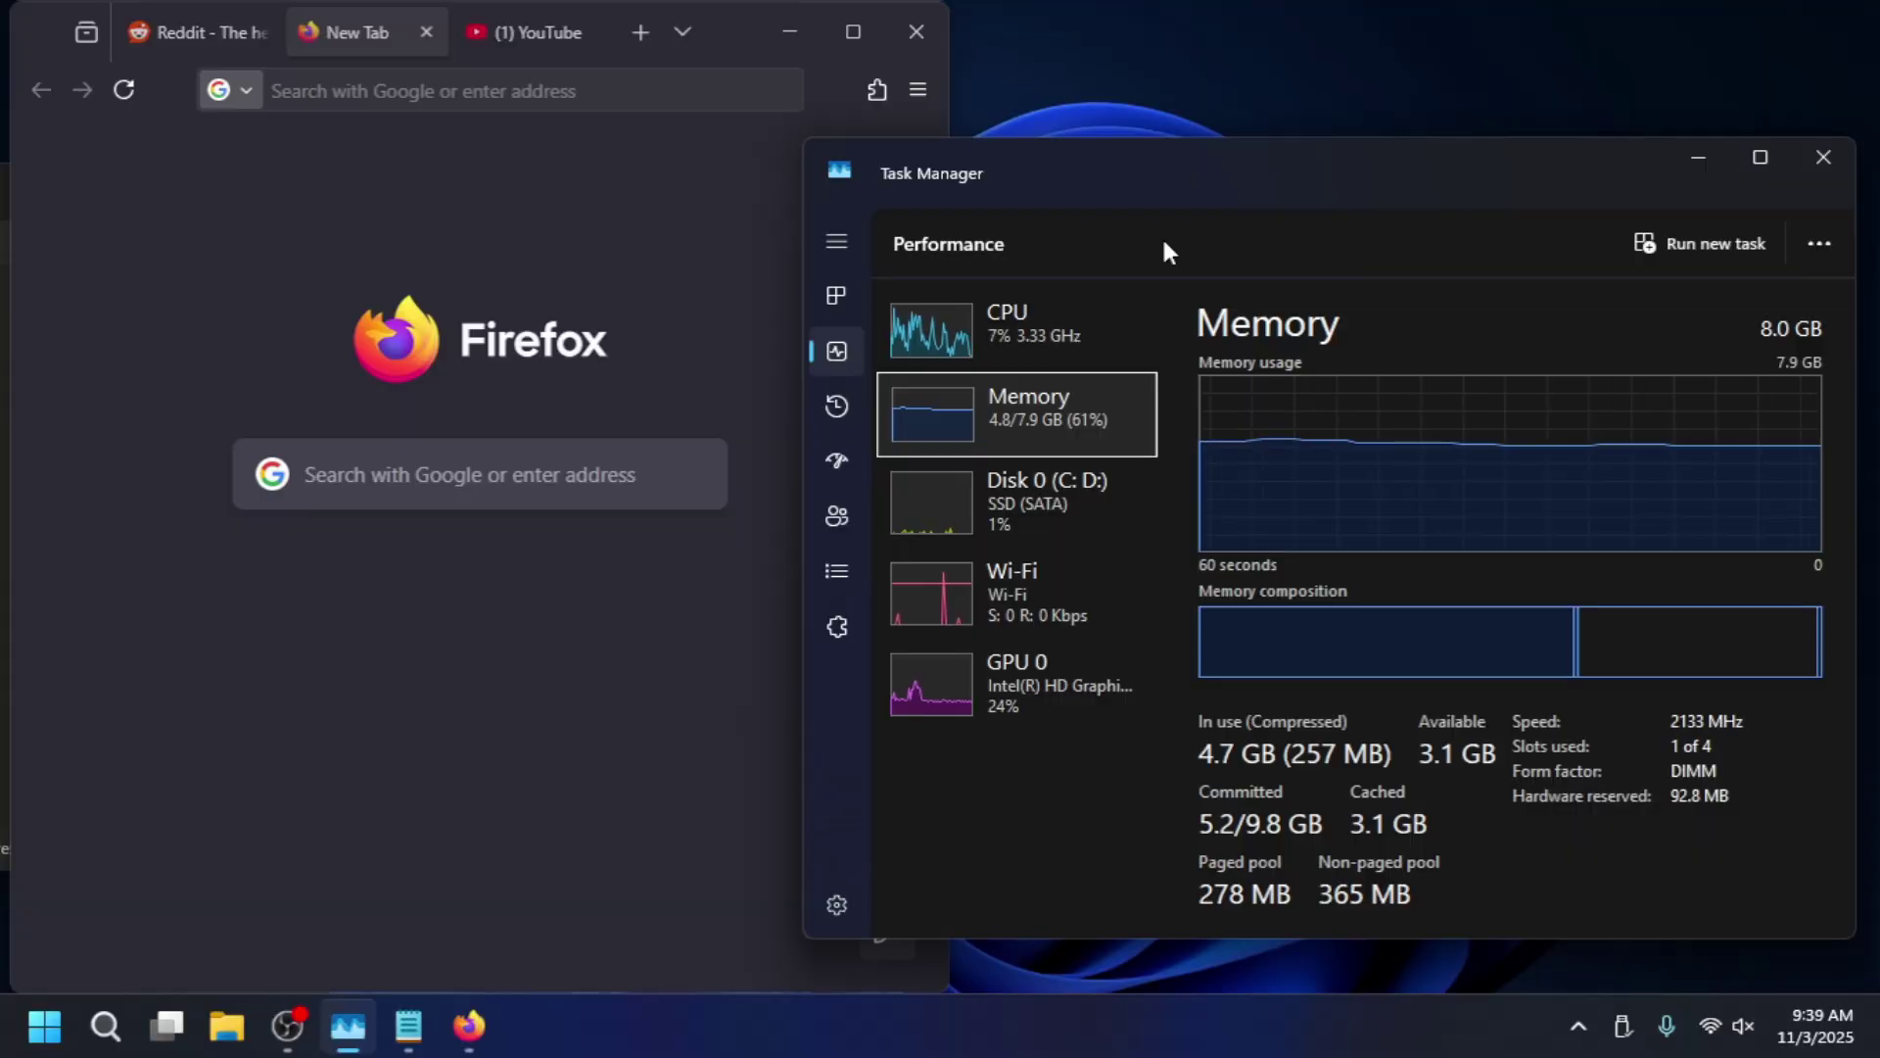
{"action": "left_click", "coordinate": [1109, 362]}
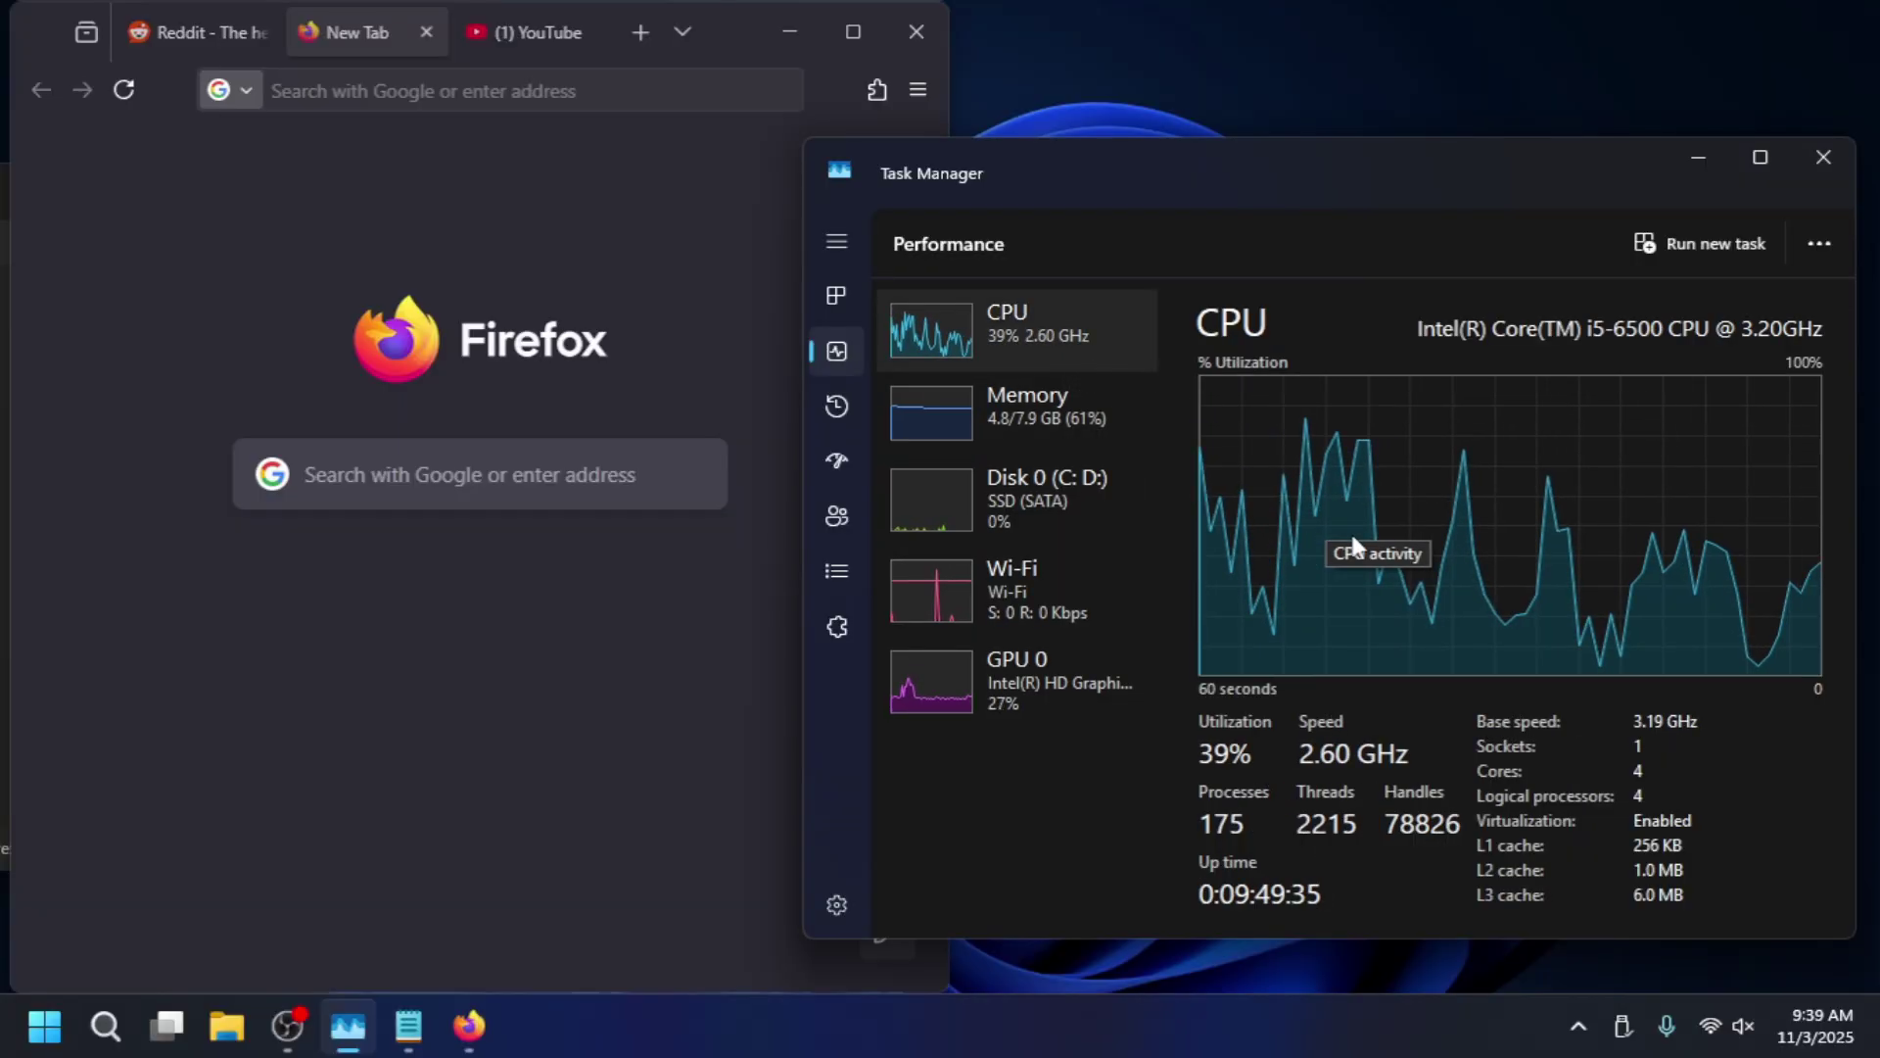
Close Task Manager, maximize then minimize Firefox, centre Notepad, and open Paint's Copilot menu.
{"action": "left_click", "coordinate": [1819, 149]}
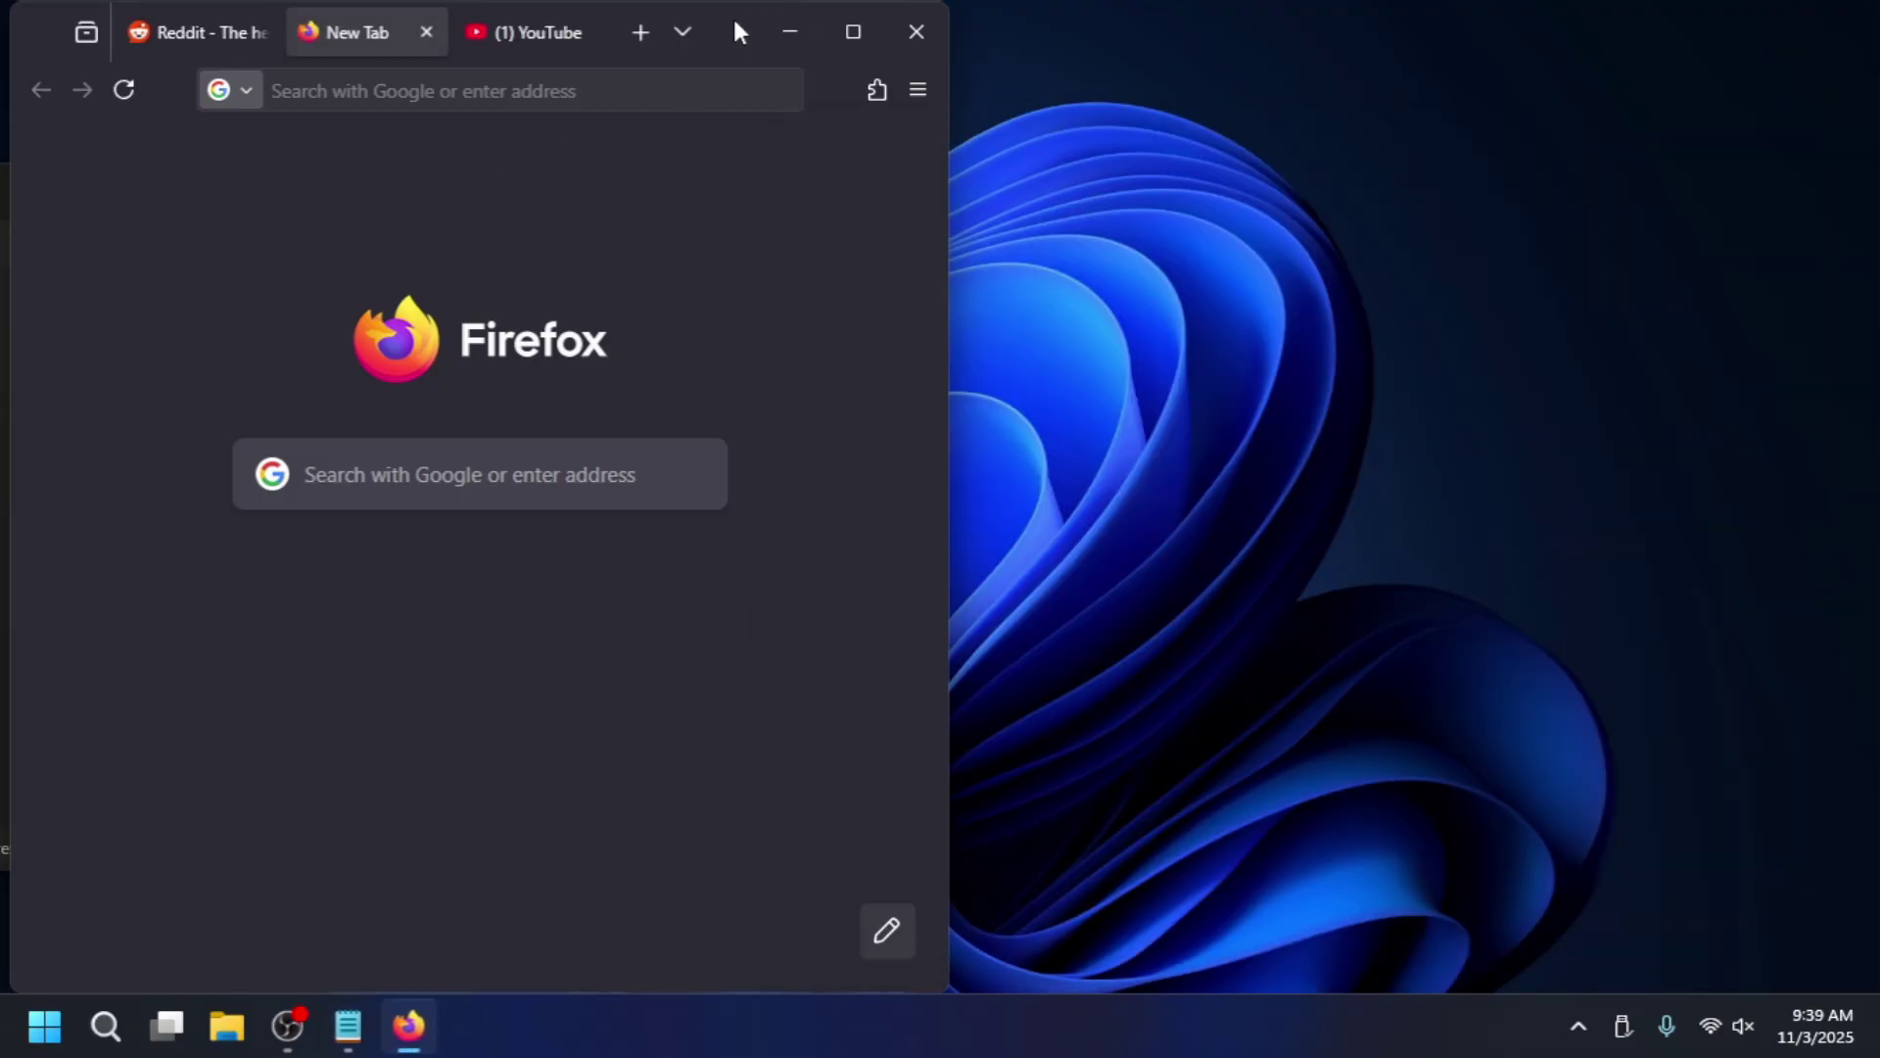
{"action": "left_click_drag", "start_coordinate": [736, 24], "coordinate": [881, 6]}
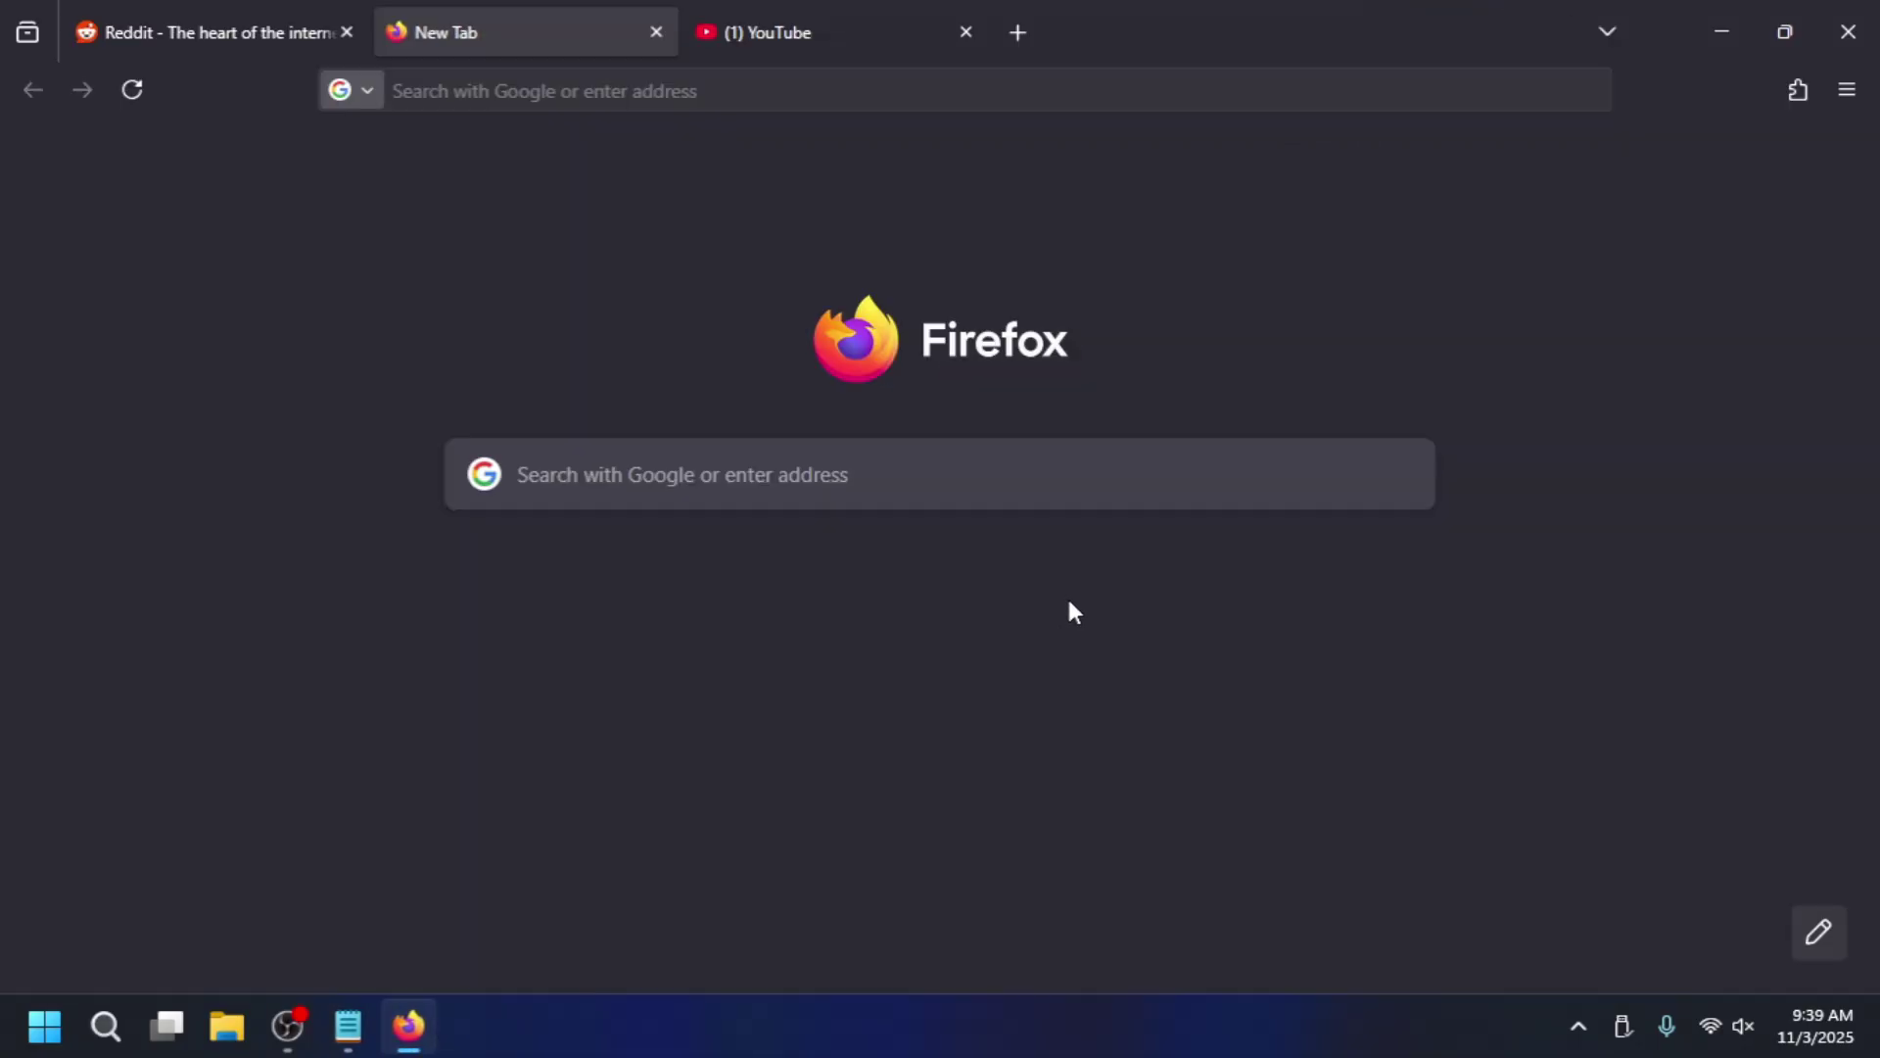
{"action": "left_click", "coordinate": [1723, 35]}
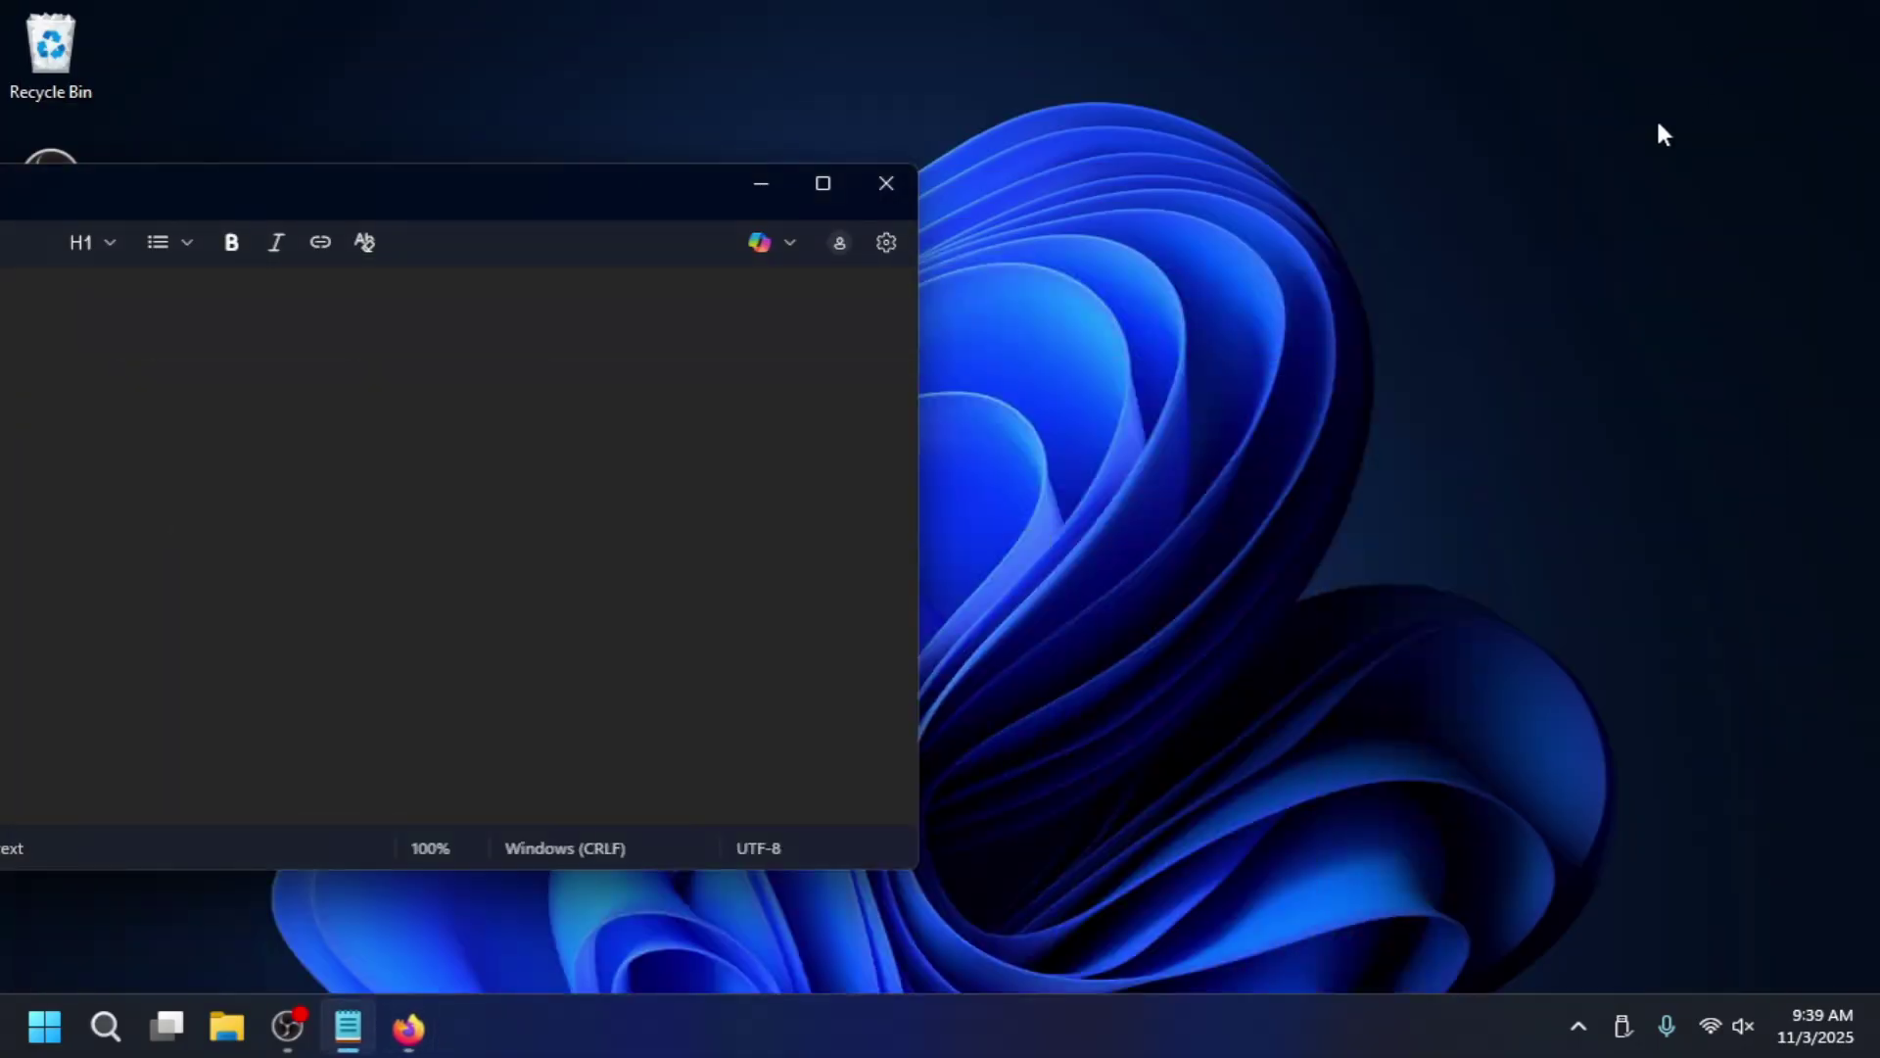
{"action": "left_click_drag", "start_coordinate": [585, 193], "coordinate": [1255, 235]}
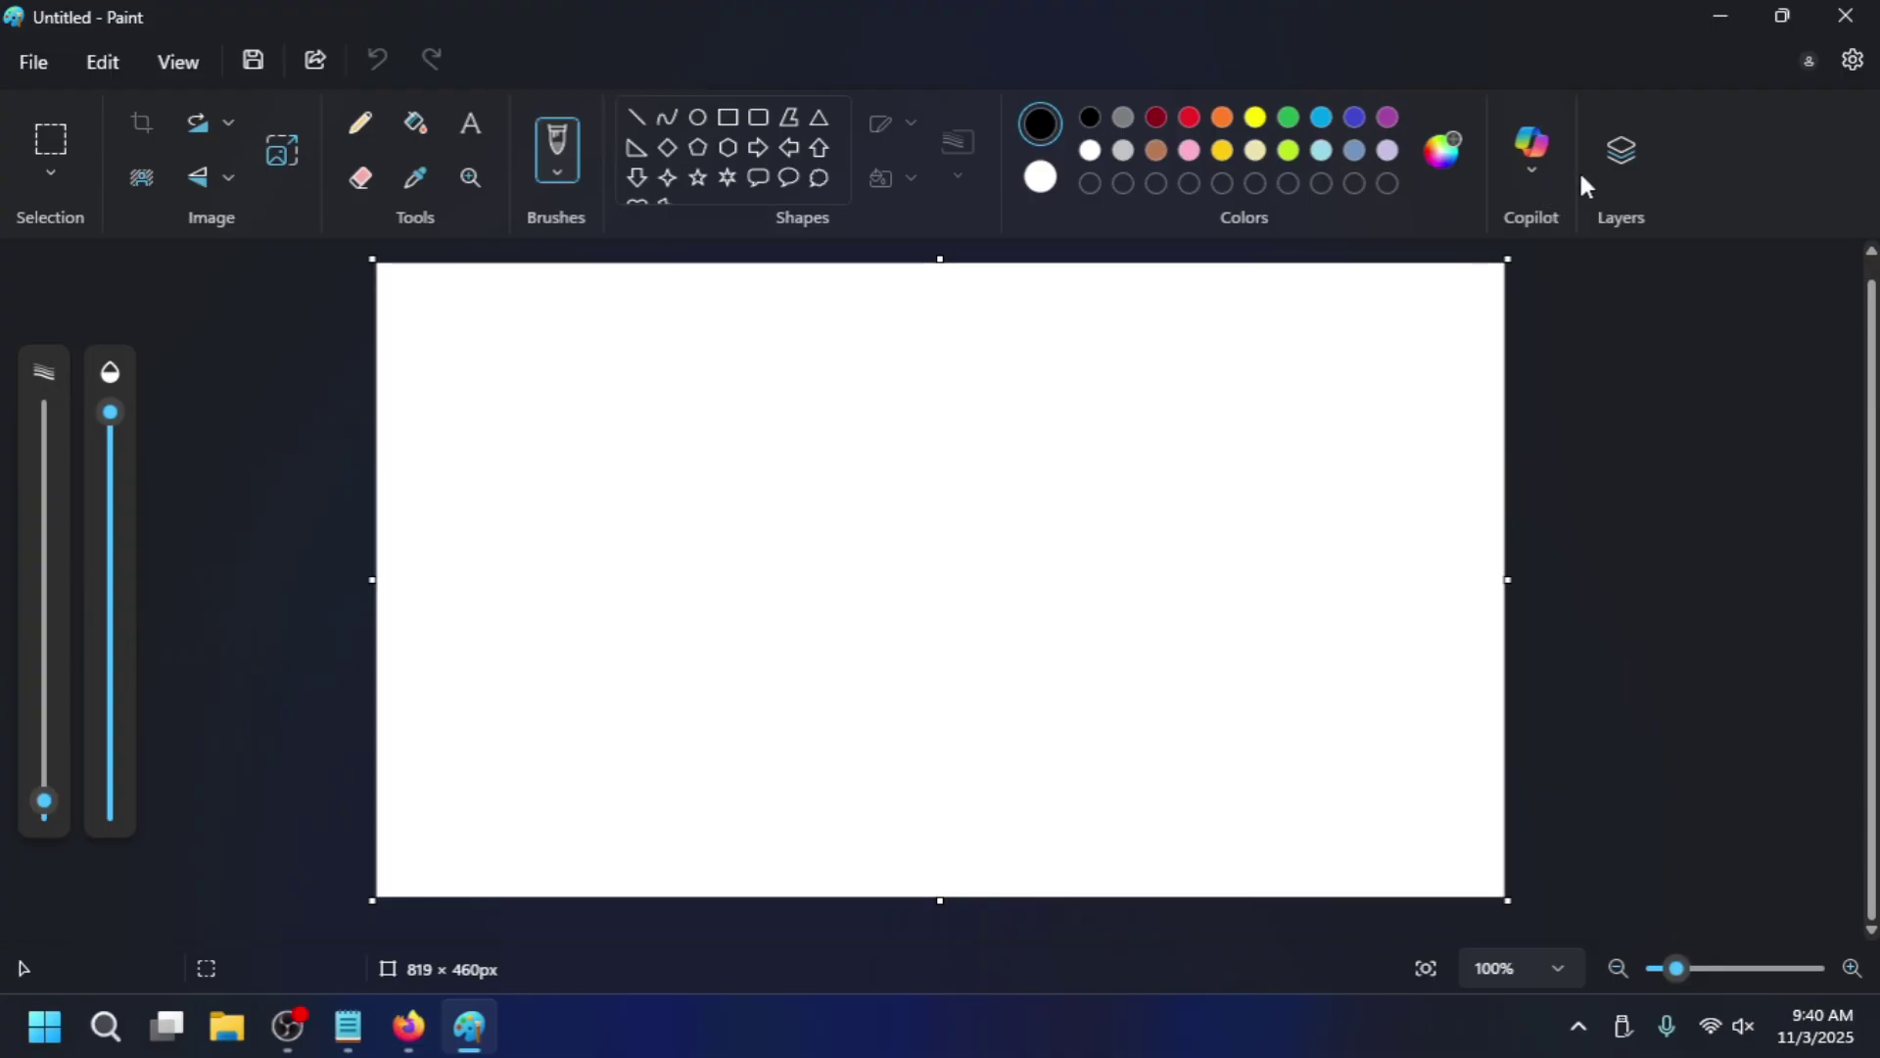
{"action": "left_click", "coordinate": [1521, 147]}
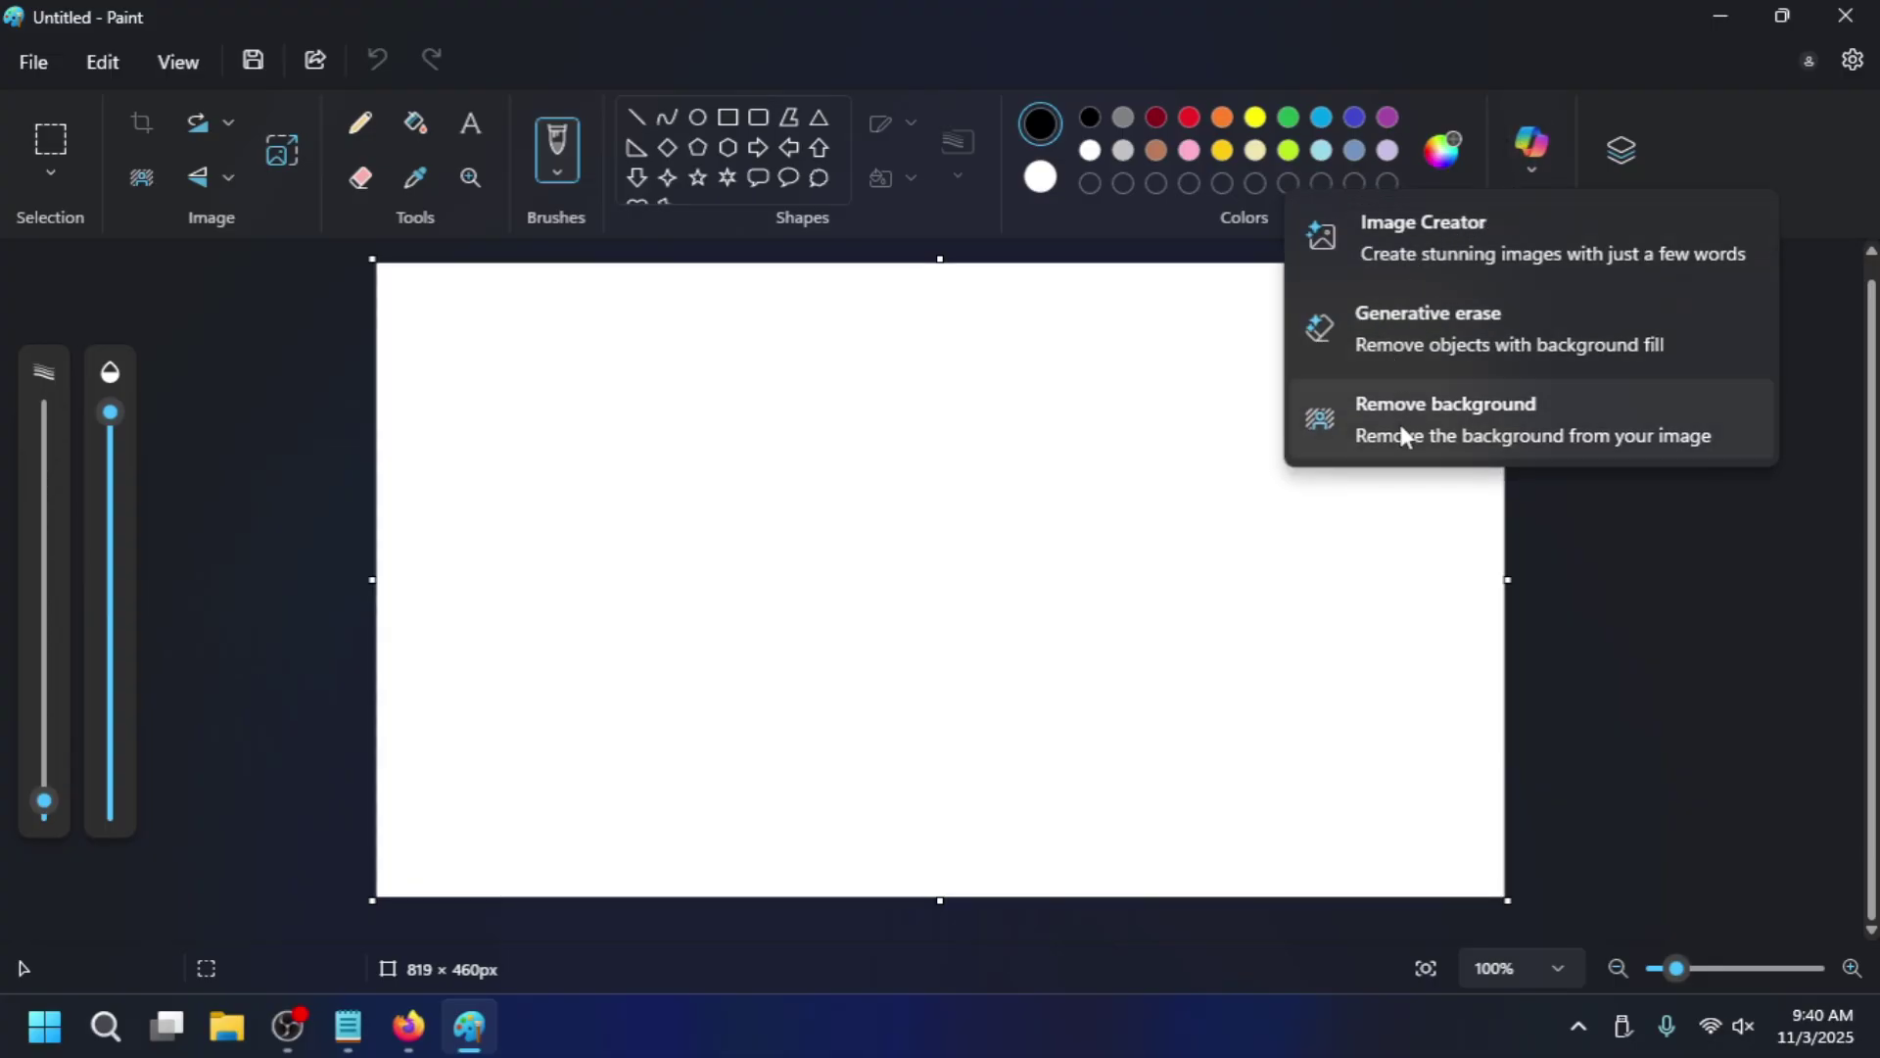
Minimize Paint and Notepad, then open and dismiss the desktop right-click menu twice.
{"action": "left_click", "coordinate": [1716, 19]}
{"action": "left_click", "coordinate": [1432, 221]}
{"action": "right_click", "coordinate": [851, 207]}
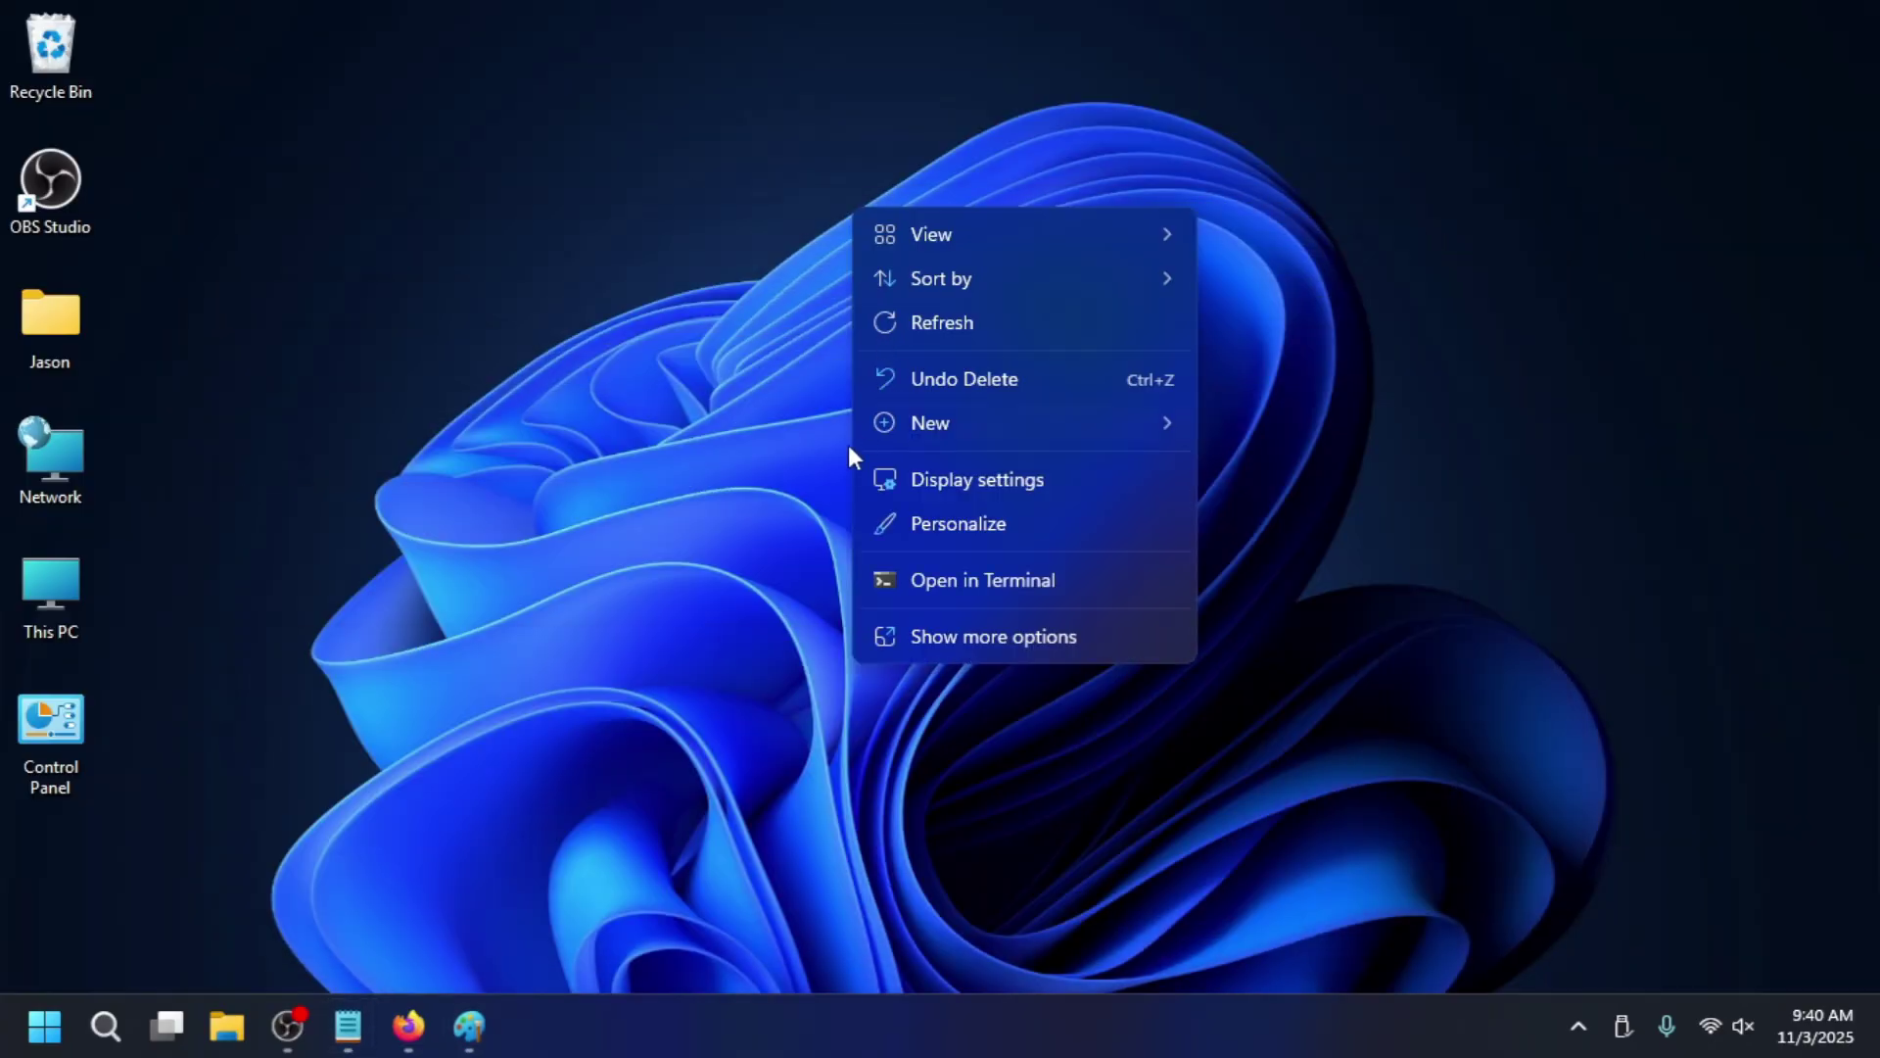
{"action": "left_click", "coordinate": [596, 457]}
{"action": "right_click", "coordinate": [770, 337]}
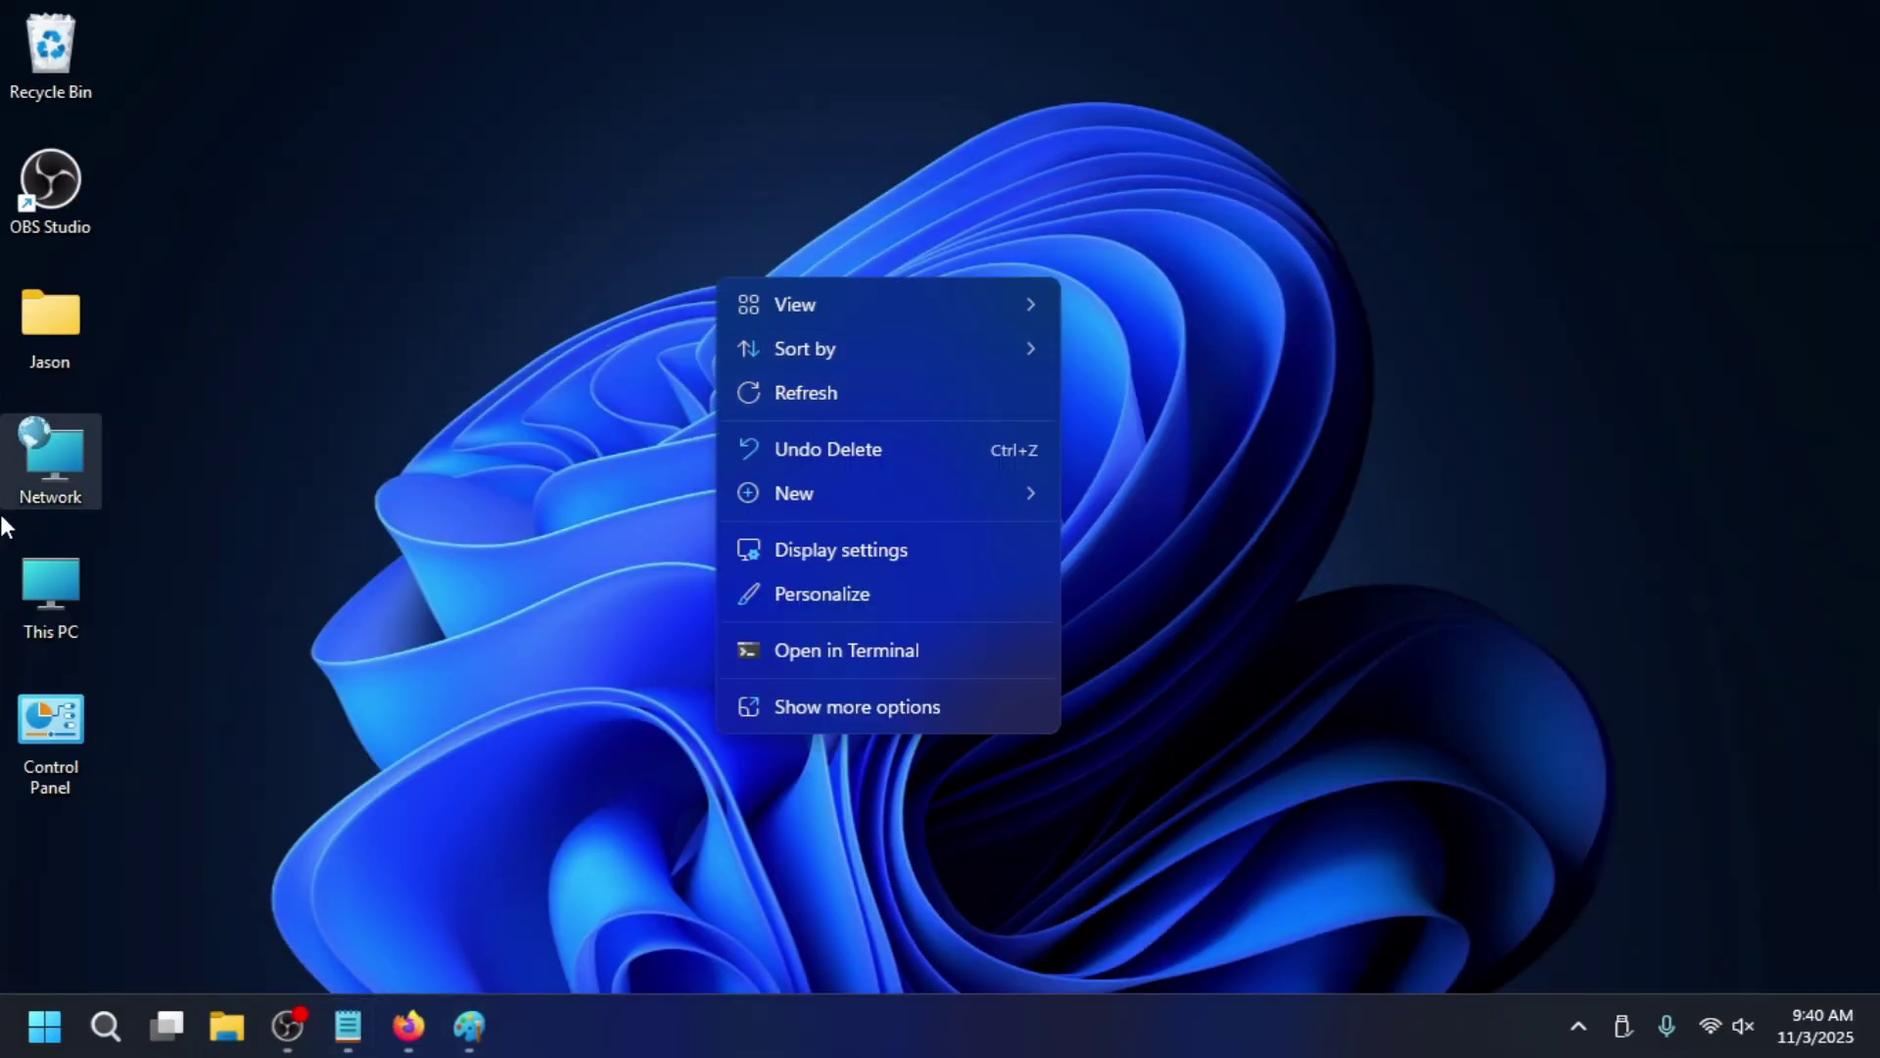
{"action": "left_click", "coordinate": [277, 800]}
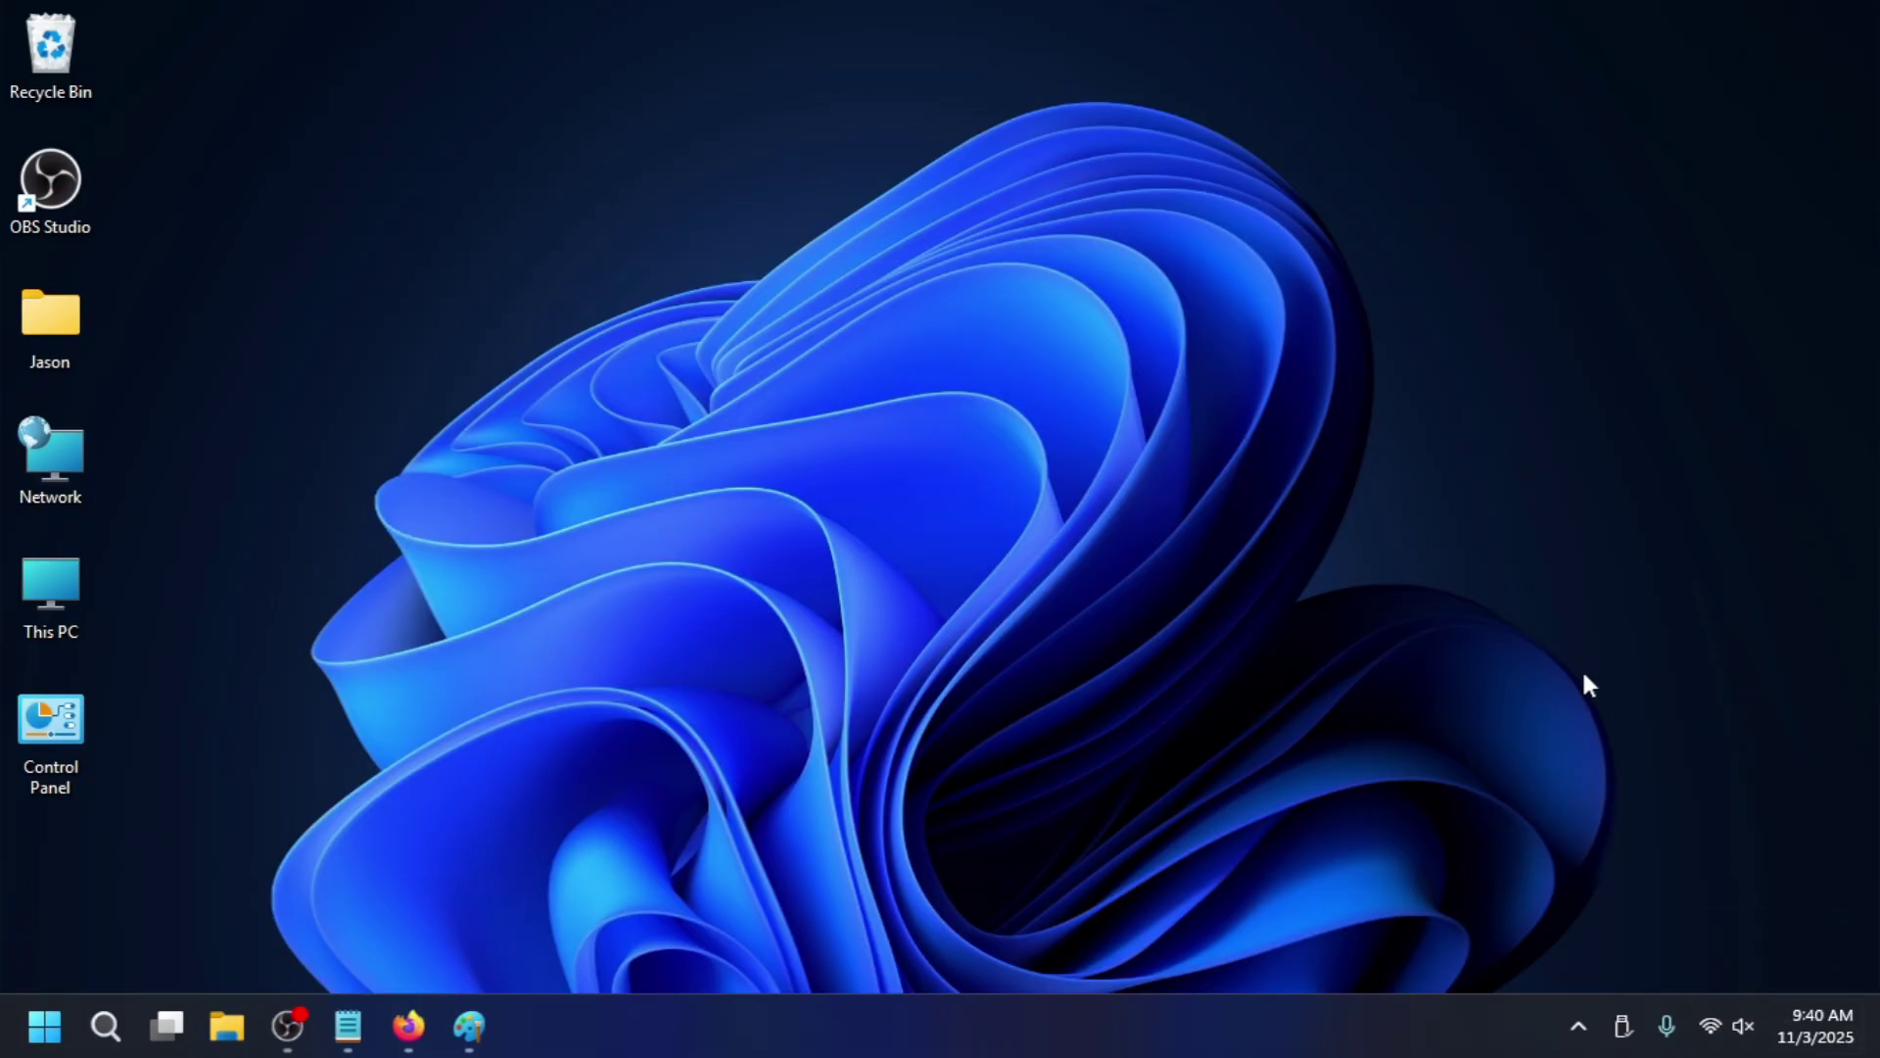
Open quick settings and look at the sound output choices.
{"action": "left_click", "coordinate": [1724, 1015]}
{"action": "scroll", "coordinate": [1622, 635], "scroll_direction": "up", "scroll_amount": 2}
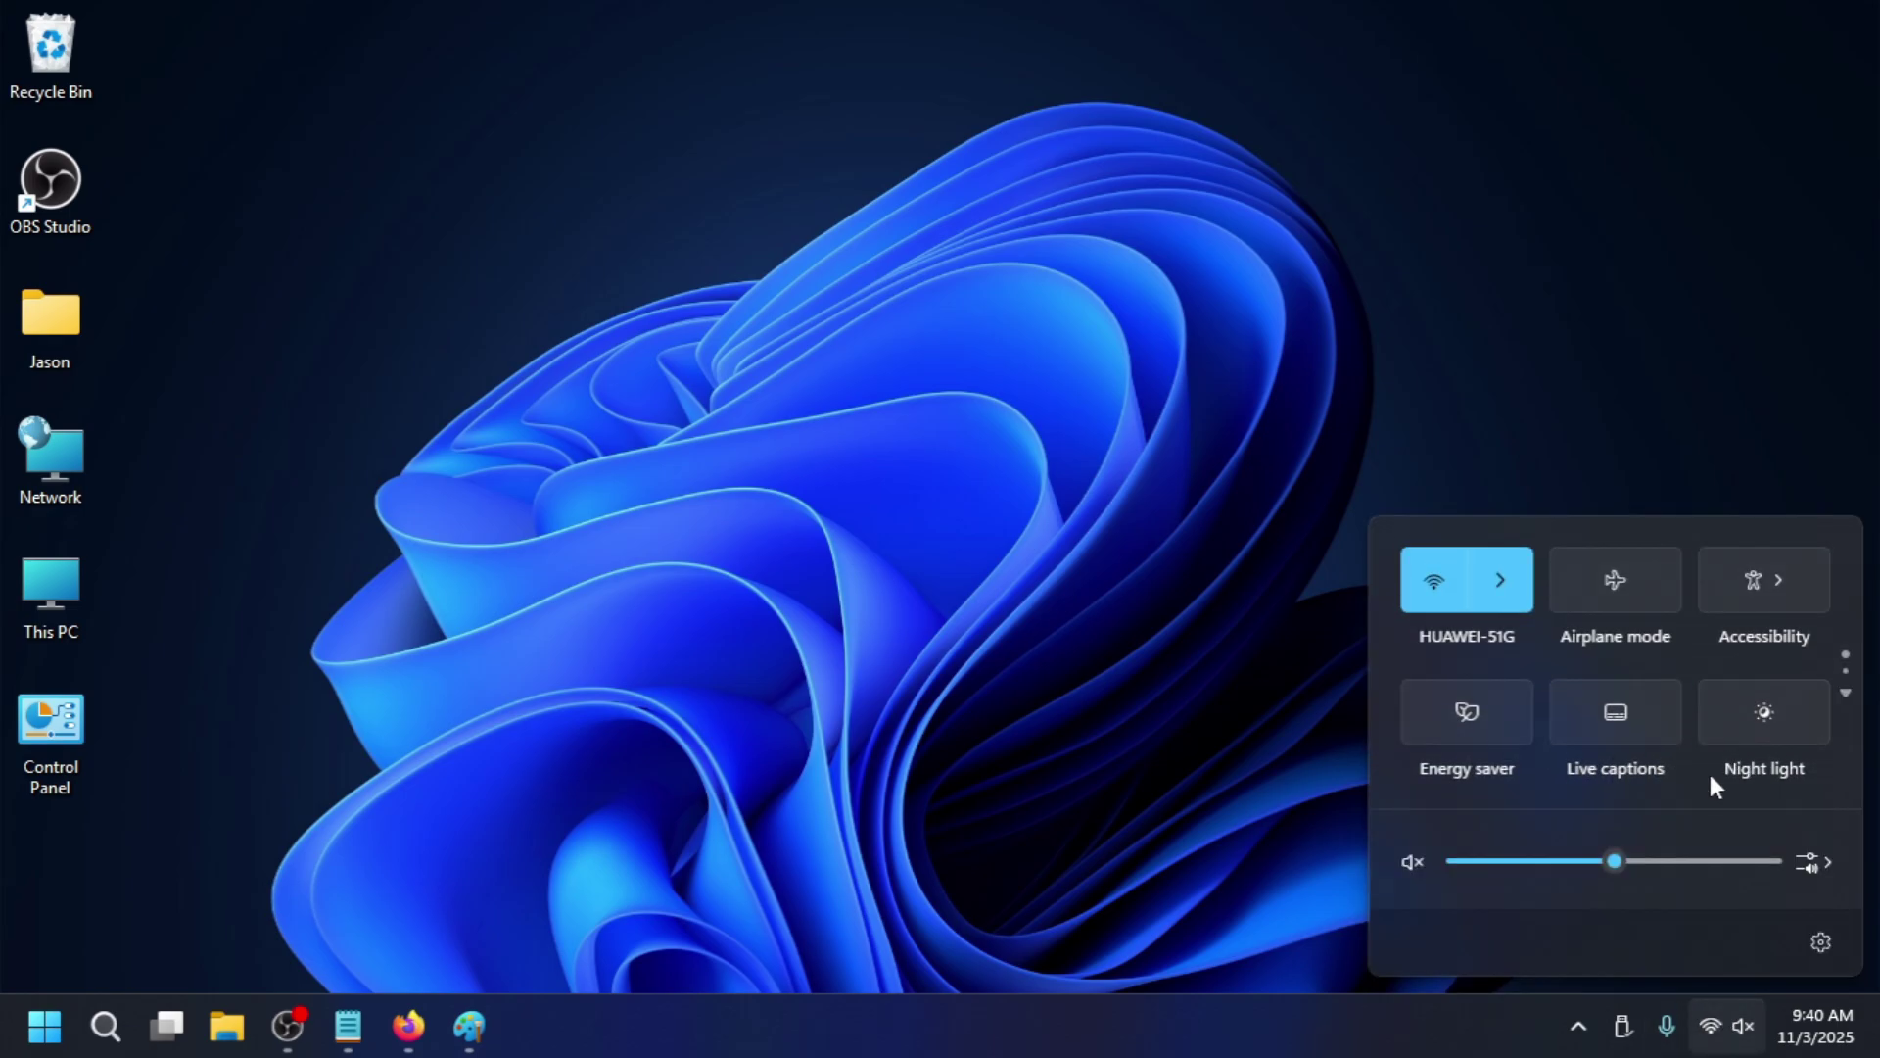
{"action": "left_click", "coordinate": [1828, 862]}
{"action": "left_click", "coordinate": [1395, 468]}
{"action": "scroll", "coordinate": [1849, 760], "scroll_direction": "down", "scroll_amount": 2}
Open Settings Home, dismiss the PC backup reminder, and reopen quick settings.
{"action": "left_click", "coordinate": [1822, 940]}
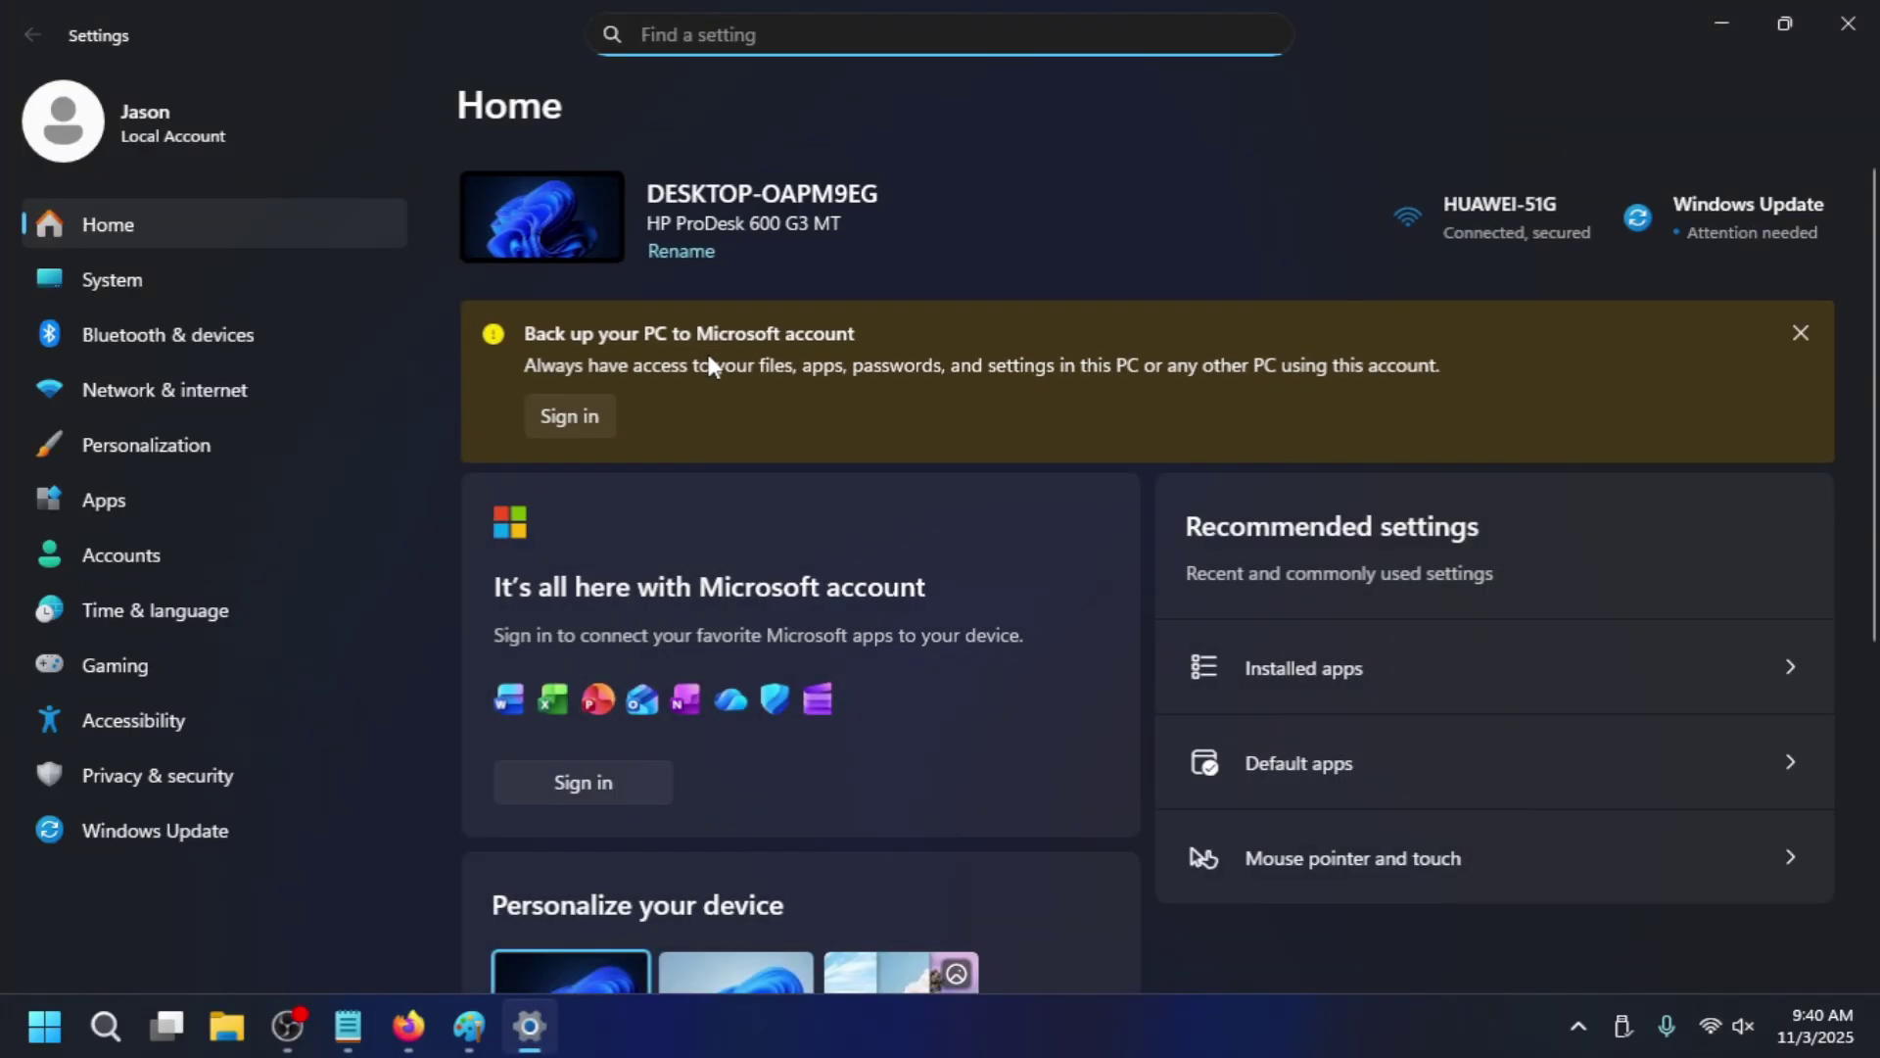
{"action": "left_click", "coordinate": [1801, 333]}
{"action": "left_click", "coordinate": [1728, 1026]}
{"action": "scroll", "coordinate": [1783, 685], "scroll_direction": "down", "scroll_amount": 2}
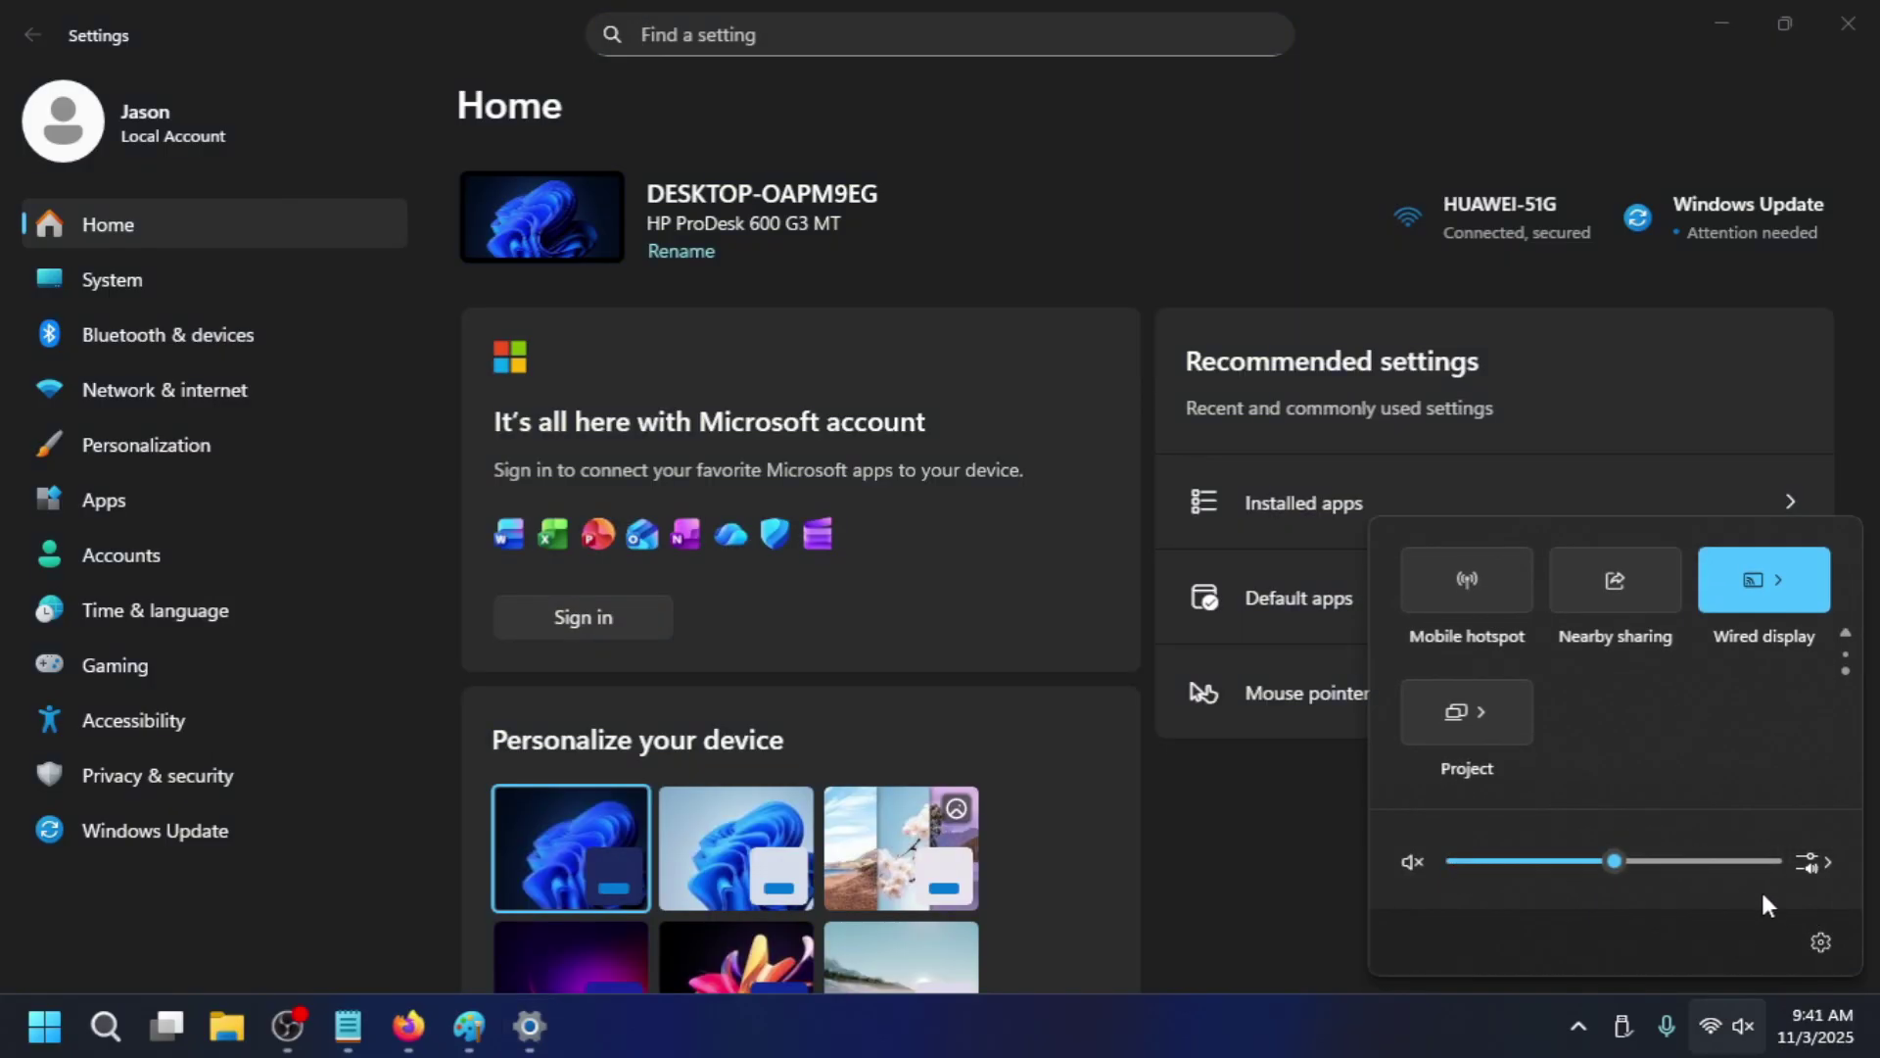
{"action": "scroll", "coordinate": [1567, 734], "scroll_direction": "up", "scroll_amount": 2}
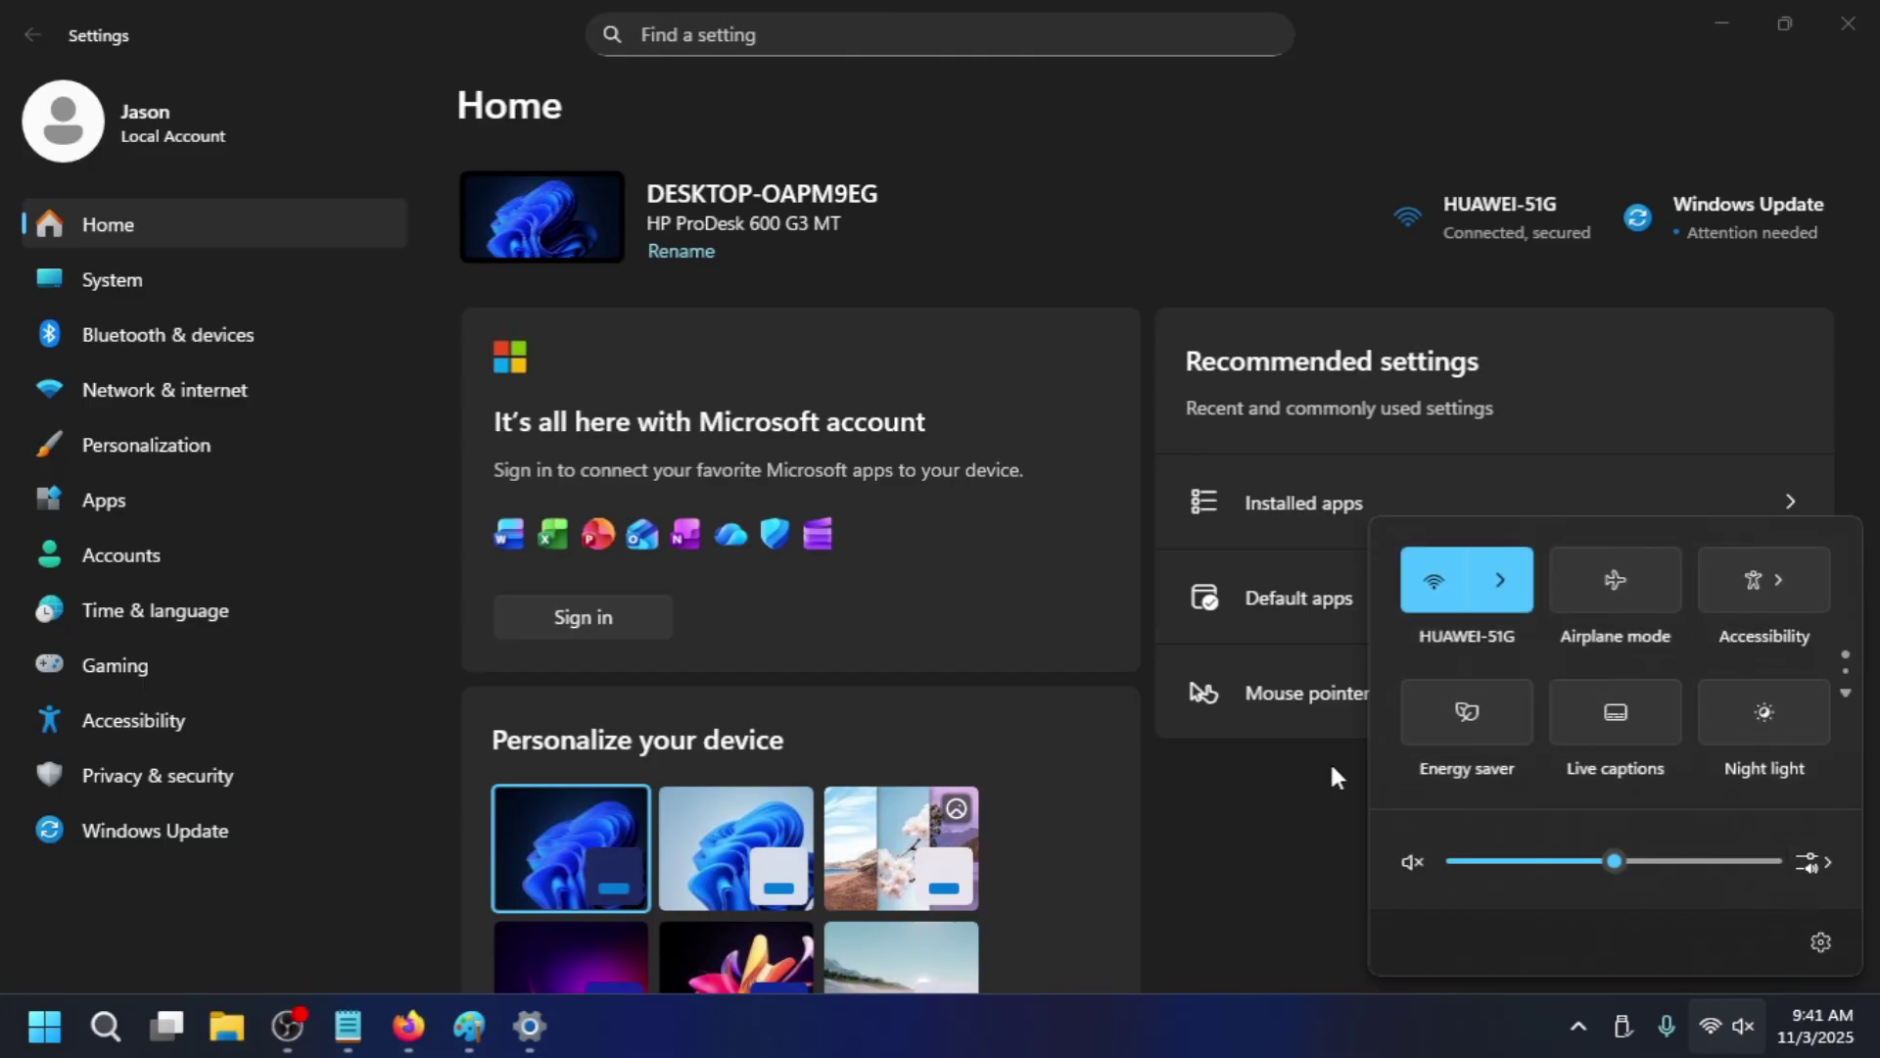
Launch Snipping Tool via search ('sn') and take a full-screen snip of the desktop.
{"action": "key", "text": "super"}
{"action": "type", "text": "snipping Tool"}
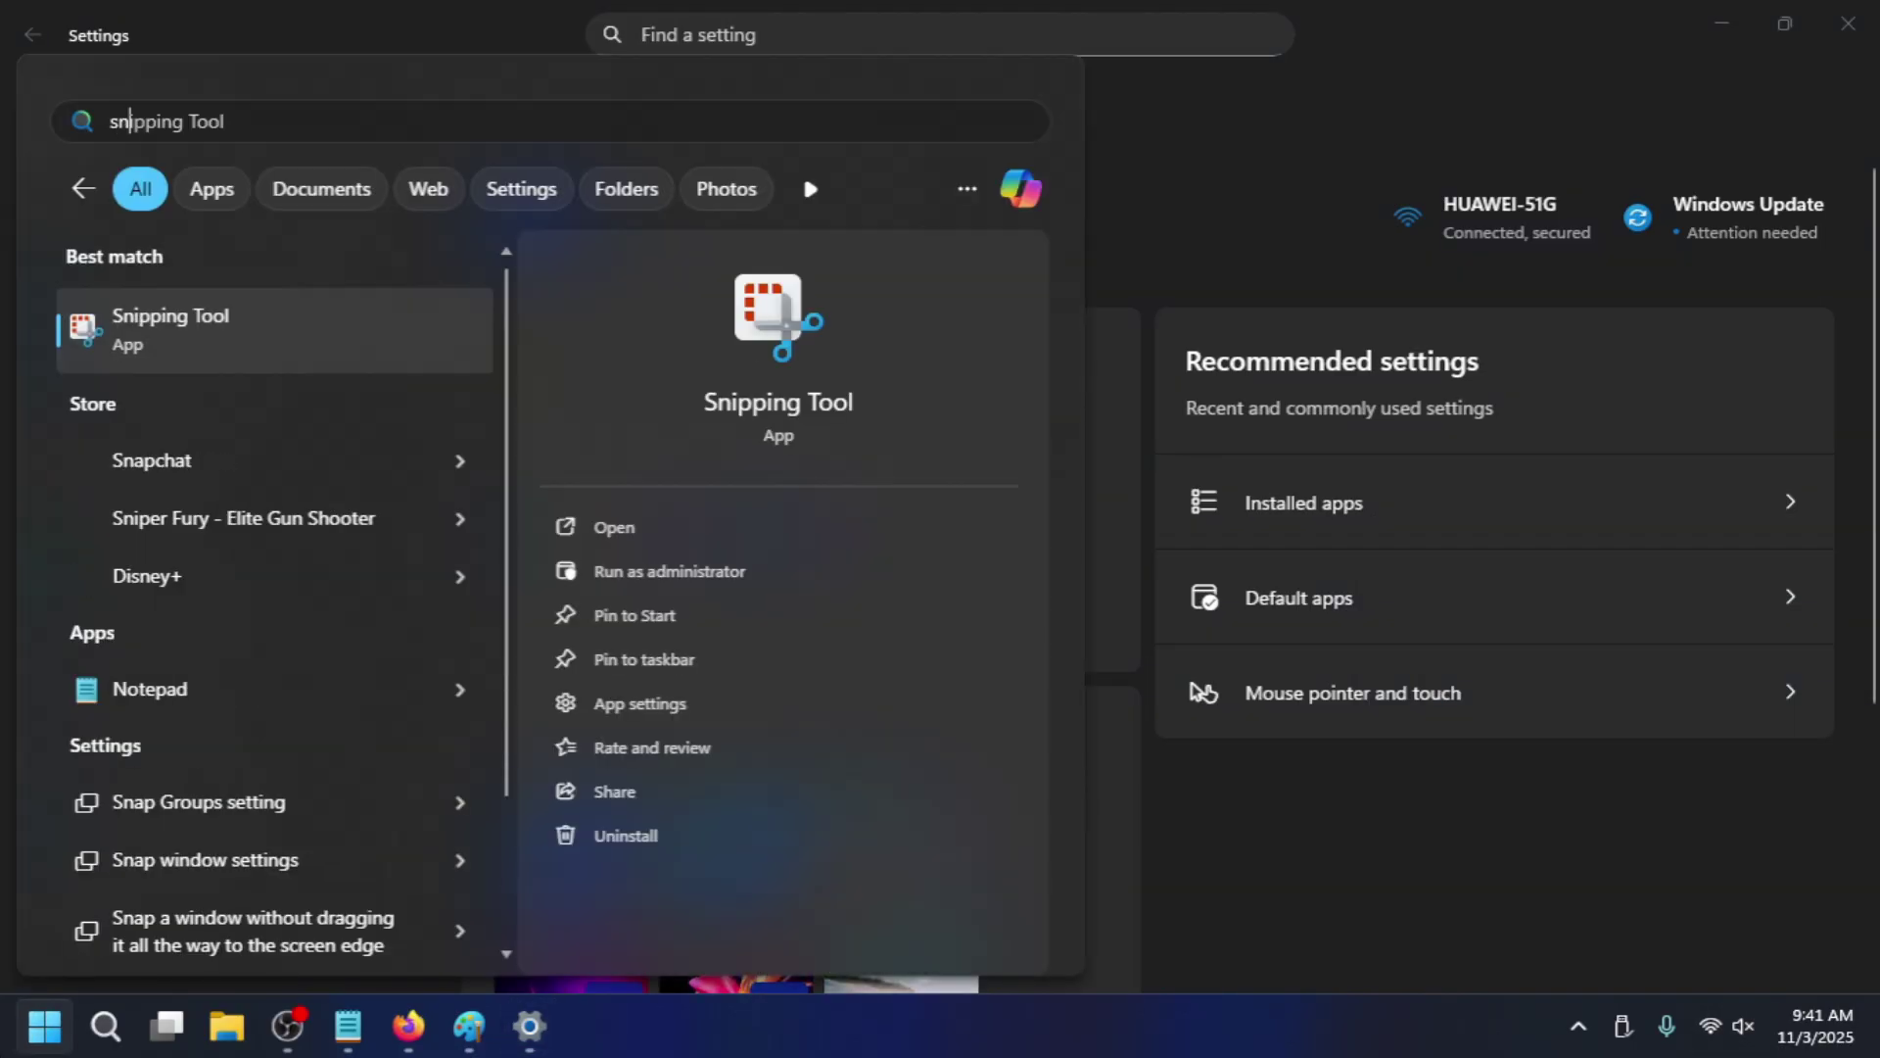
{"action": "left_click", "coordinate": [351, 299]}
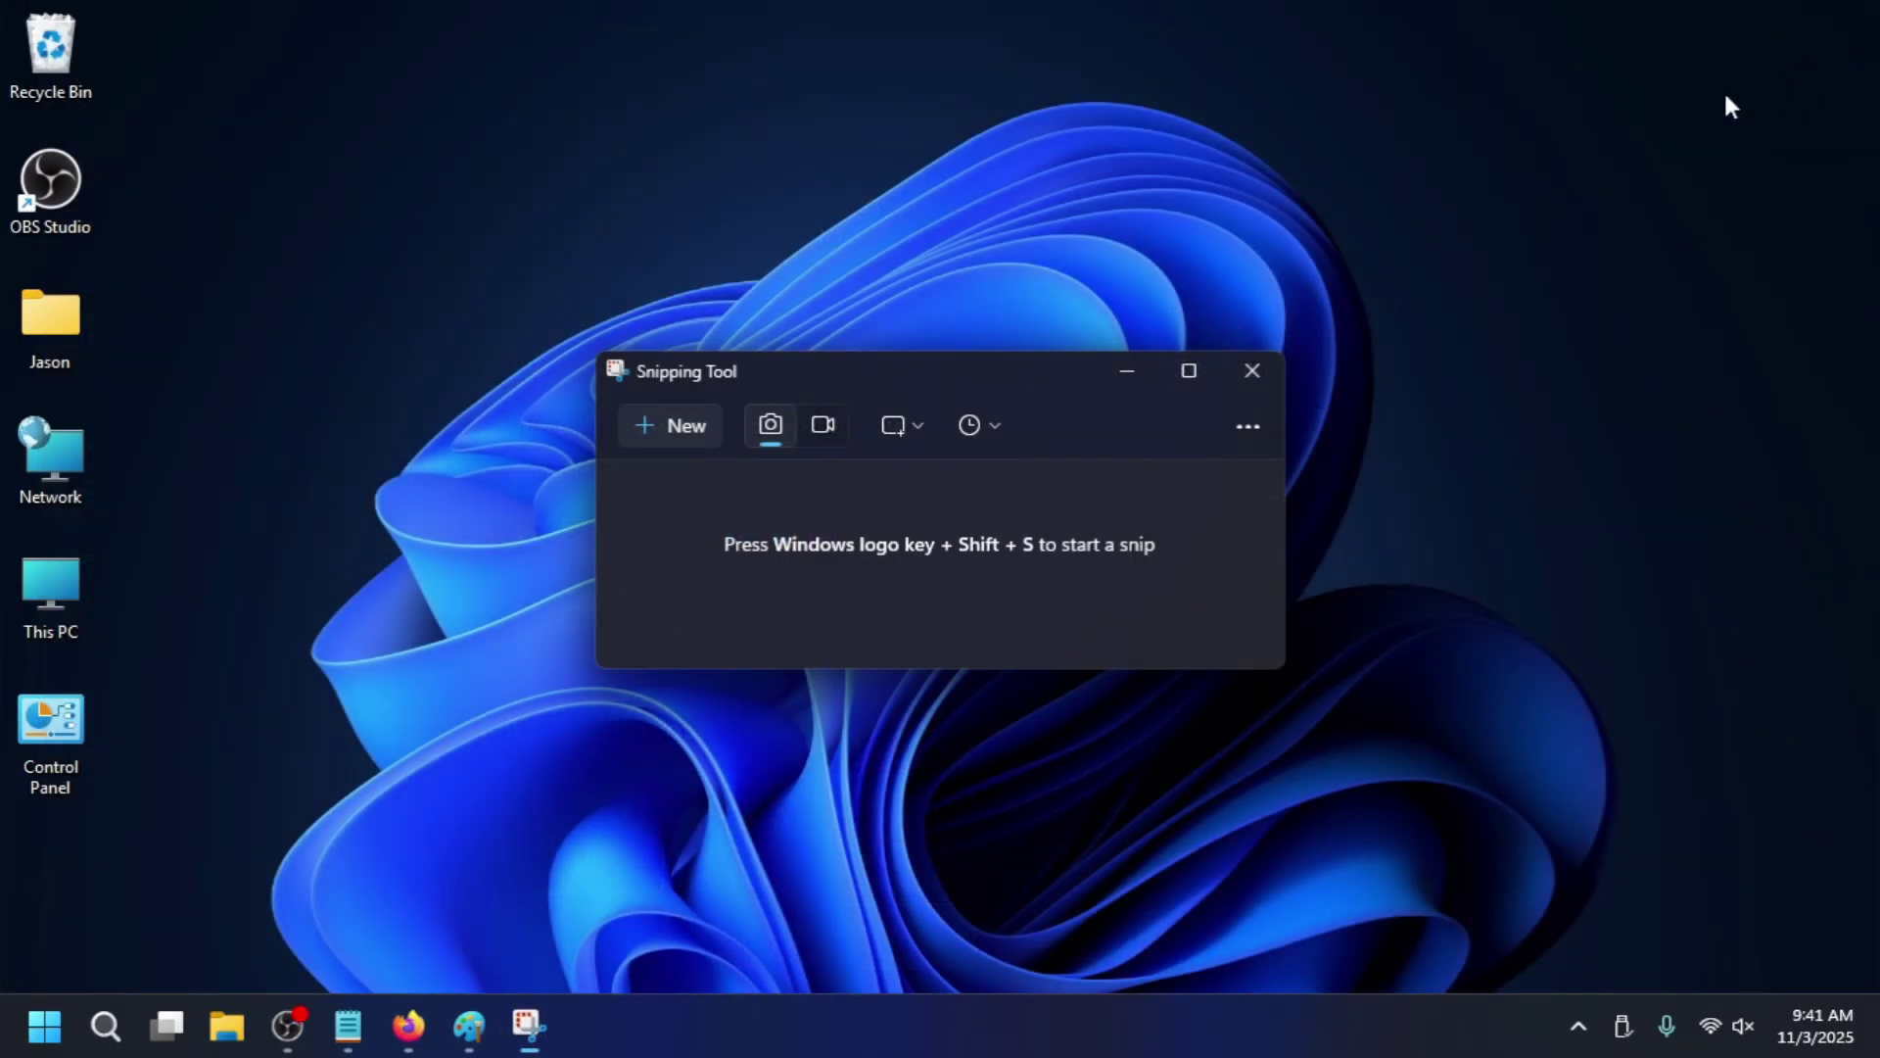
{"action": "left_click", "coordinate": [666, 426]}
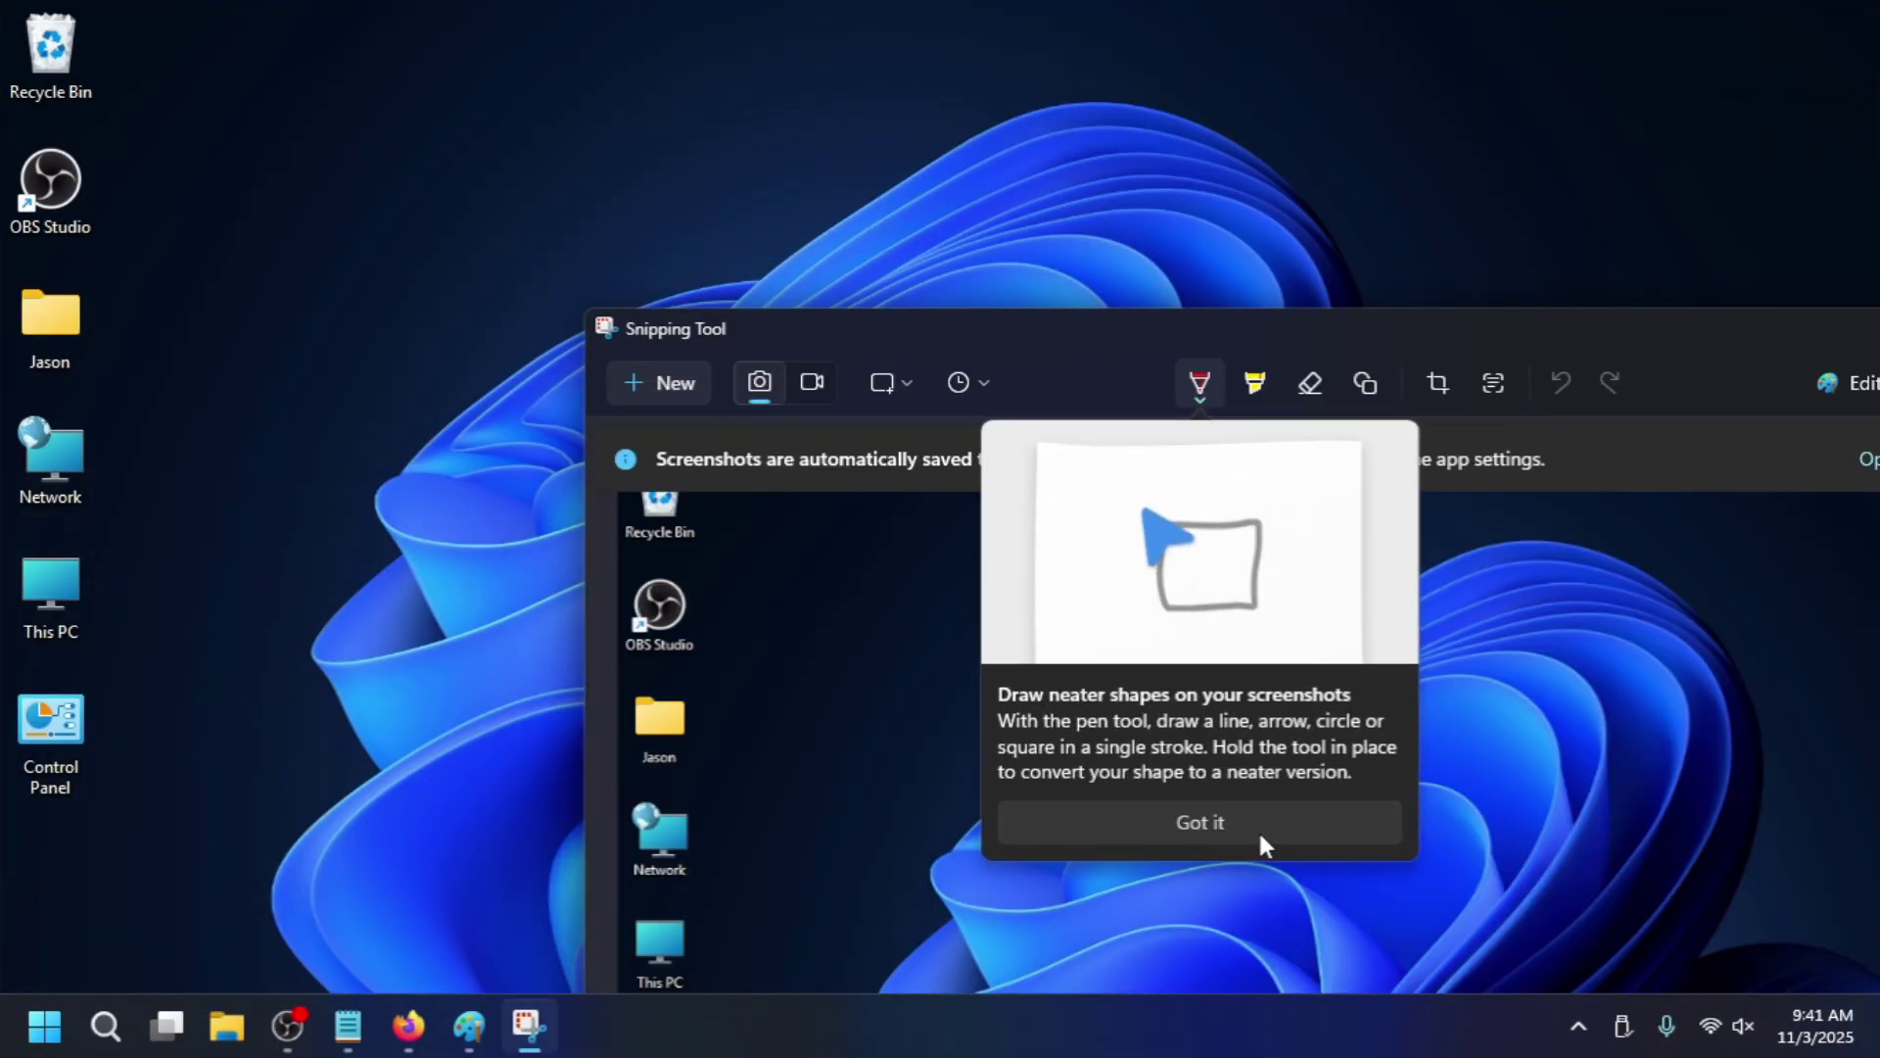
{"action": "left_click", "coordinate": [1224, 822]}
{"action": "mouse_move", "coordinate": [1331, 323]}
{"action": "left_mouse_down"}
{"action": "mouse_move", "coordinate": [1125, 59]}
{"action": "mouse_move", "coordinate": [848, 4]}
{"action": "left_mouse_up"}
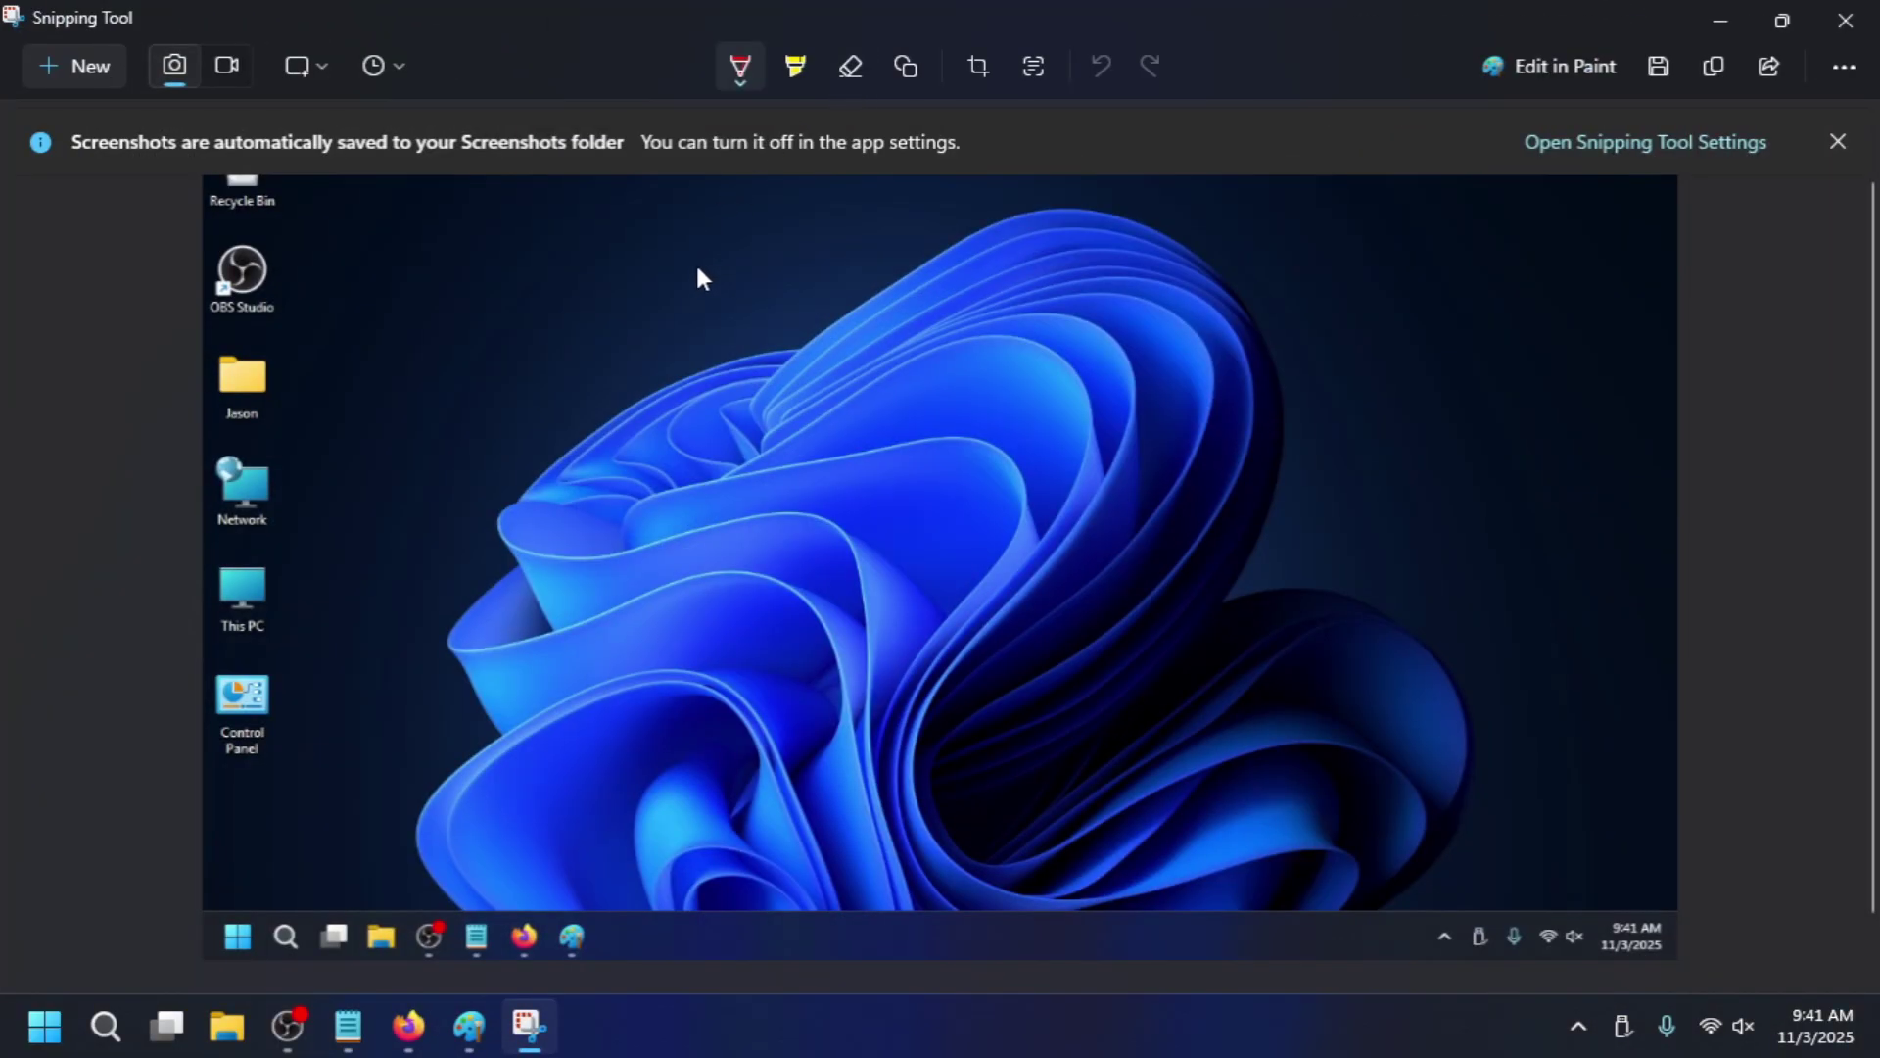
Toggle between video and screenshot modes, open the capture in Paint, then minimize Paint.
{"action": "left_click", "coordinate": [228, 67]}
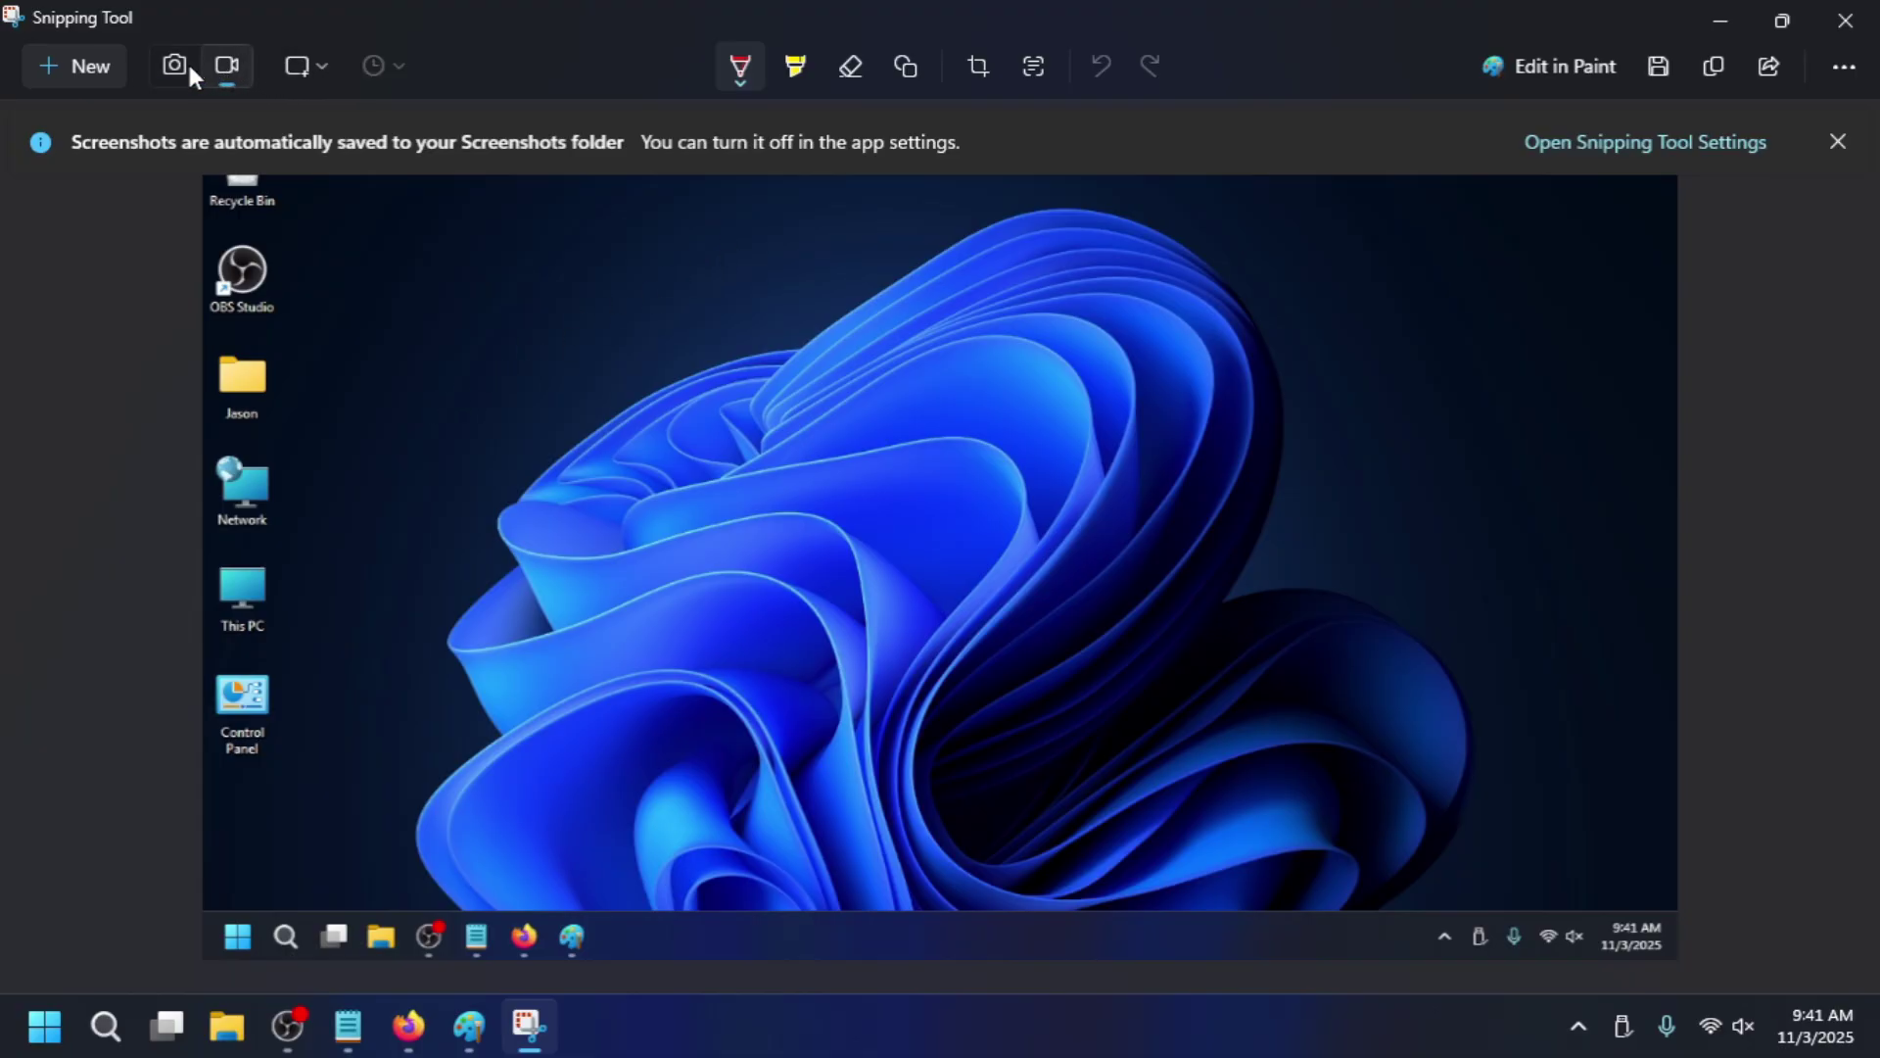
{"action": "left_click", "coordinate": [182, 67]}
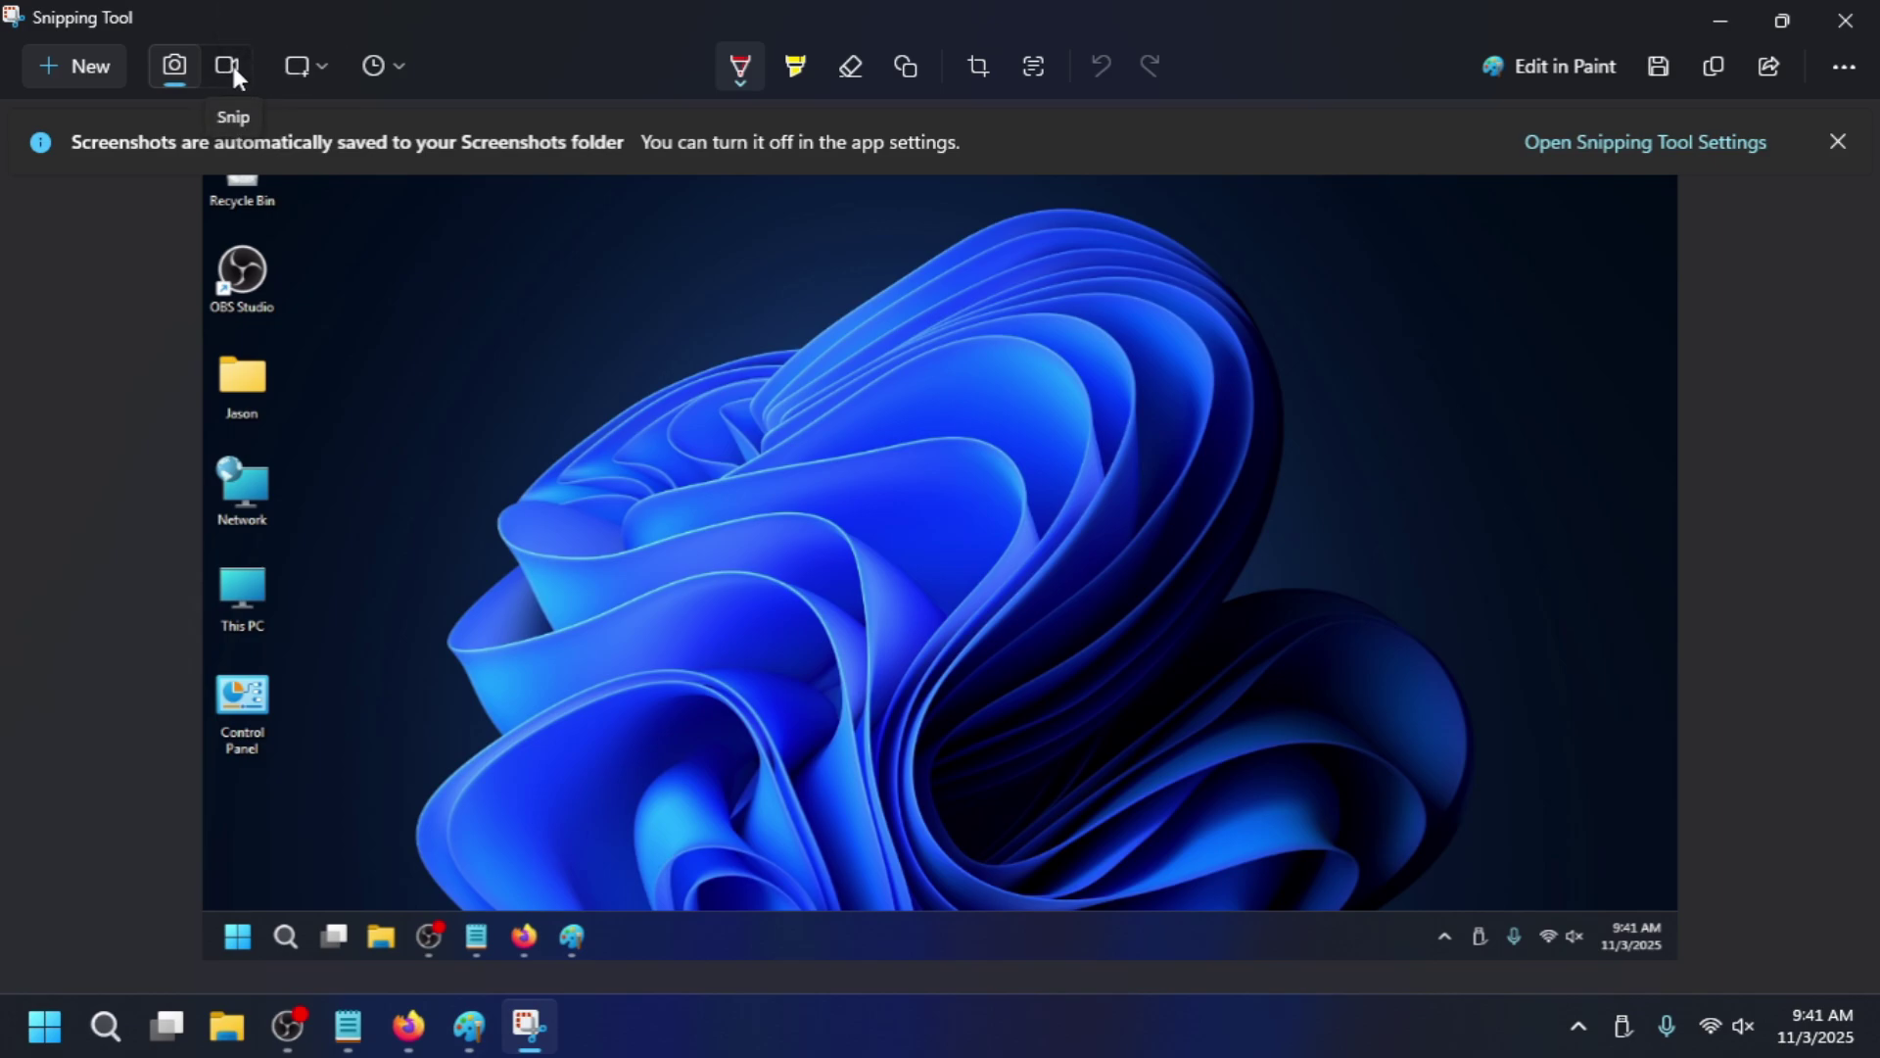
{"action": "left_click", "coordinate": [229, 64]}
{"action": "left_click", "coordinate": [195, 69]}
{"action": "left_click", "coordinate": [1573, 68]}
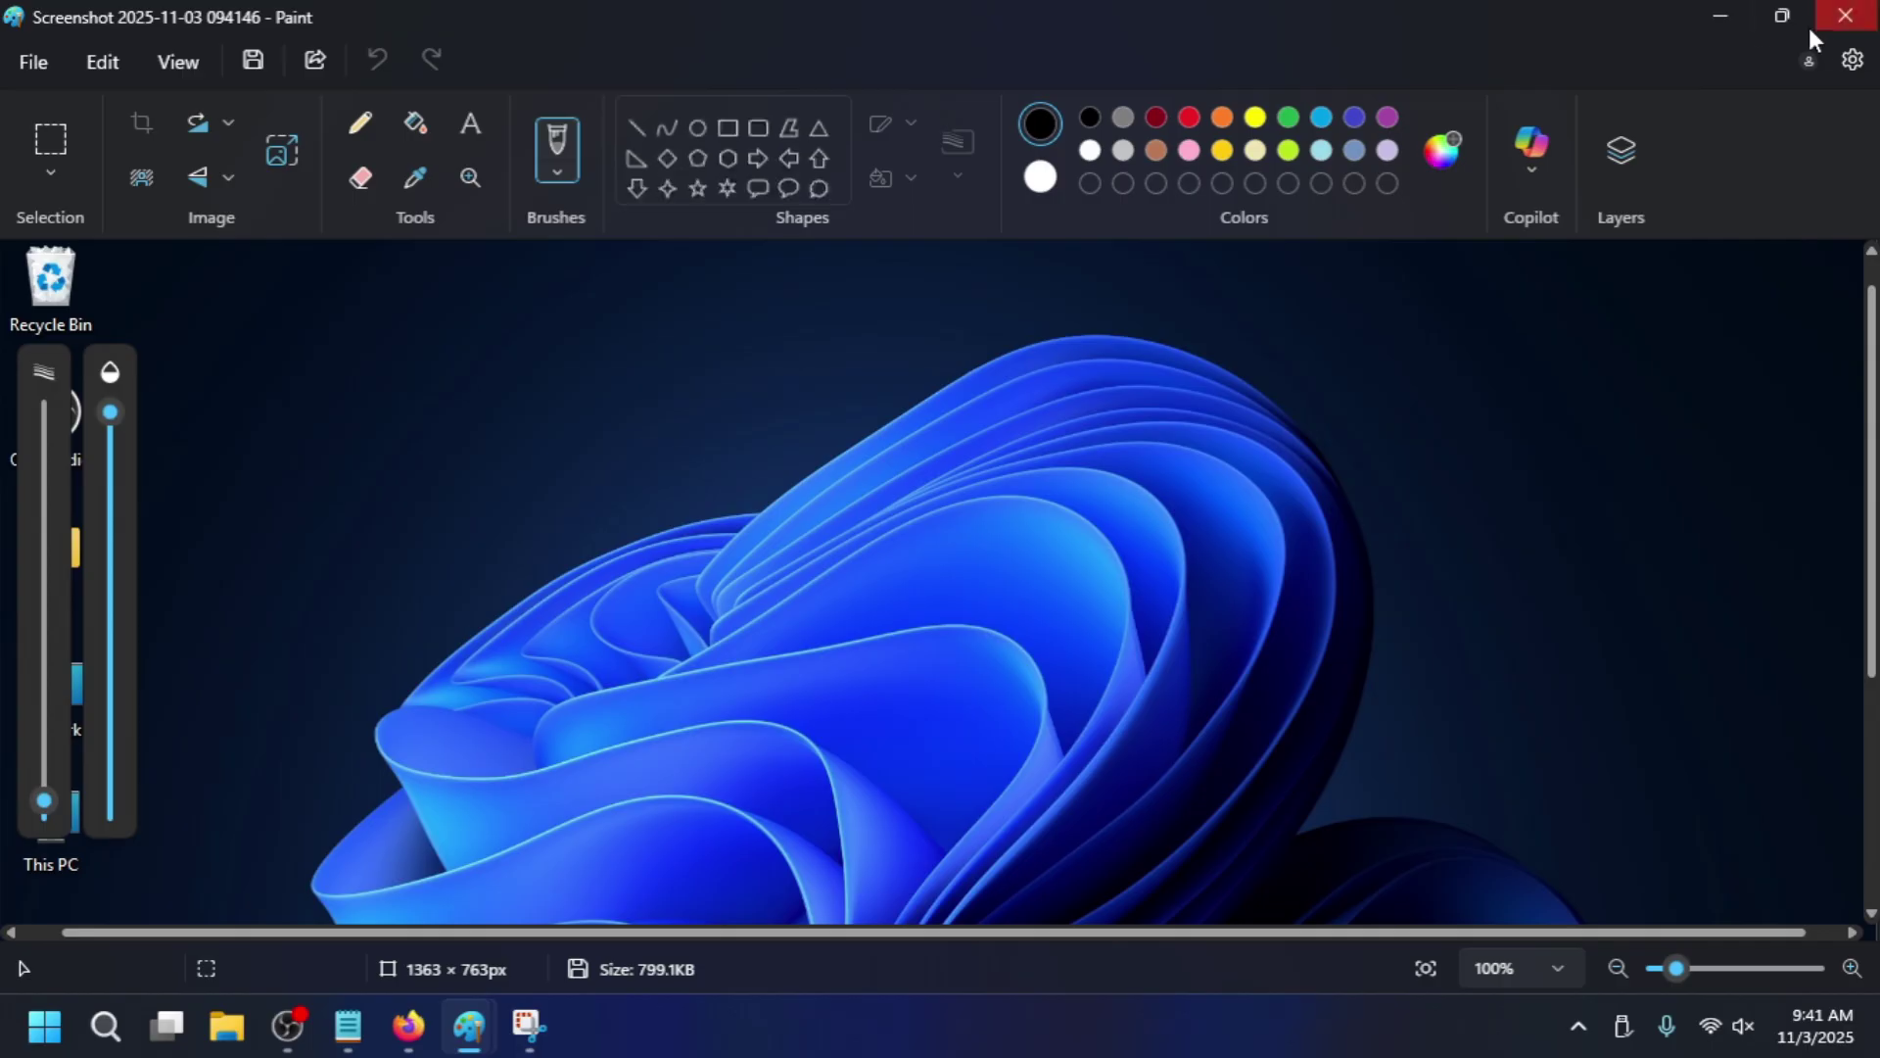
{"action": "left_click", "coordinate": [1721, 18]}
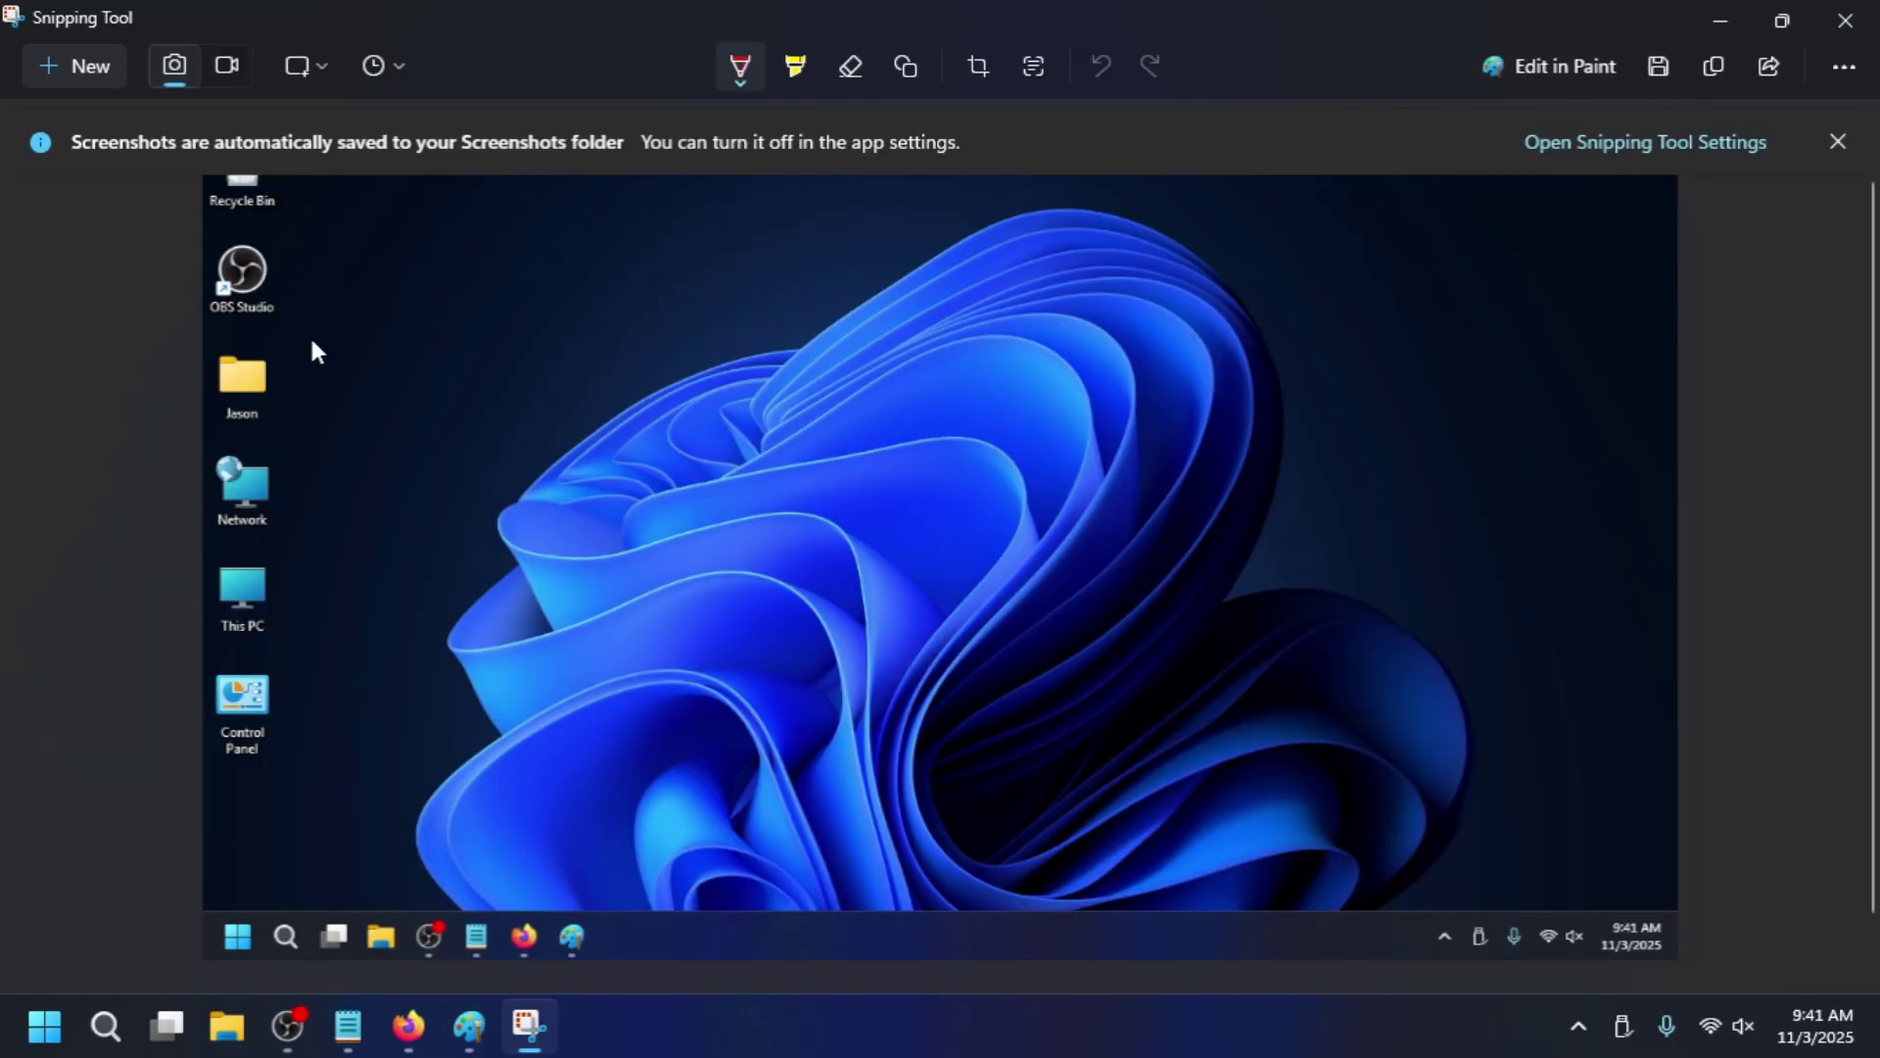
Save the screenshot to the Desktop with Ctrl+S and minimize Snipping Tool.
{"action": "key", "text": "ctrl+s"}
{"action": "left_click", "coordinate": [115, 400]}
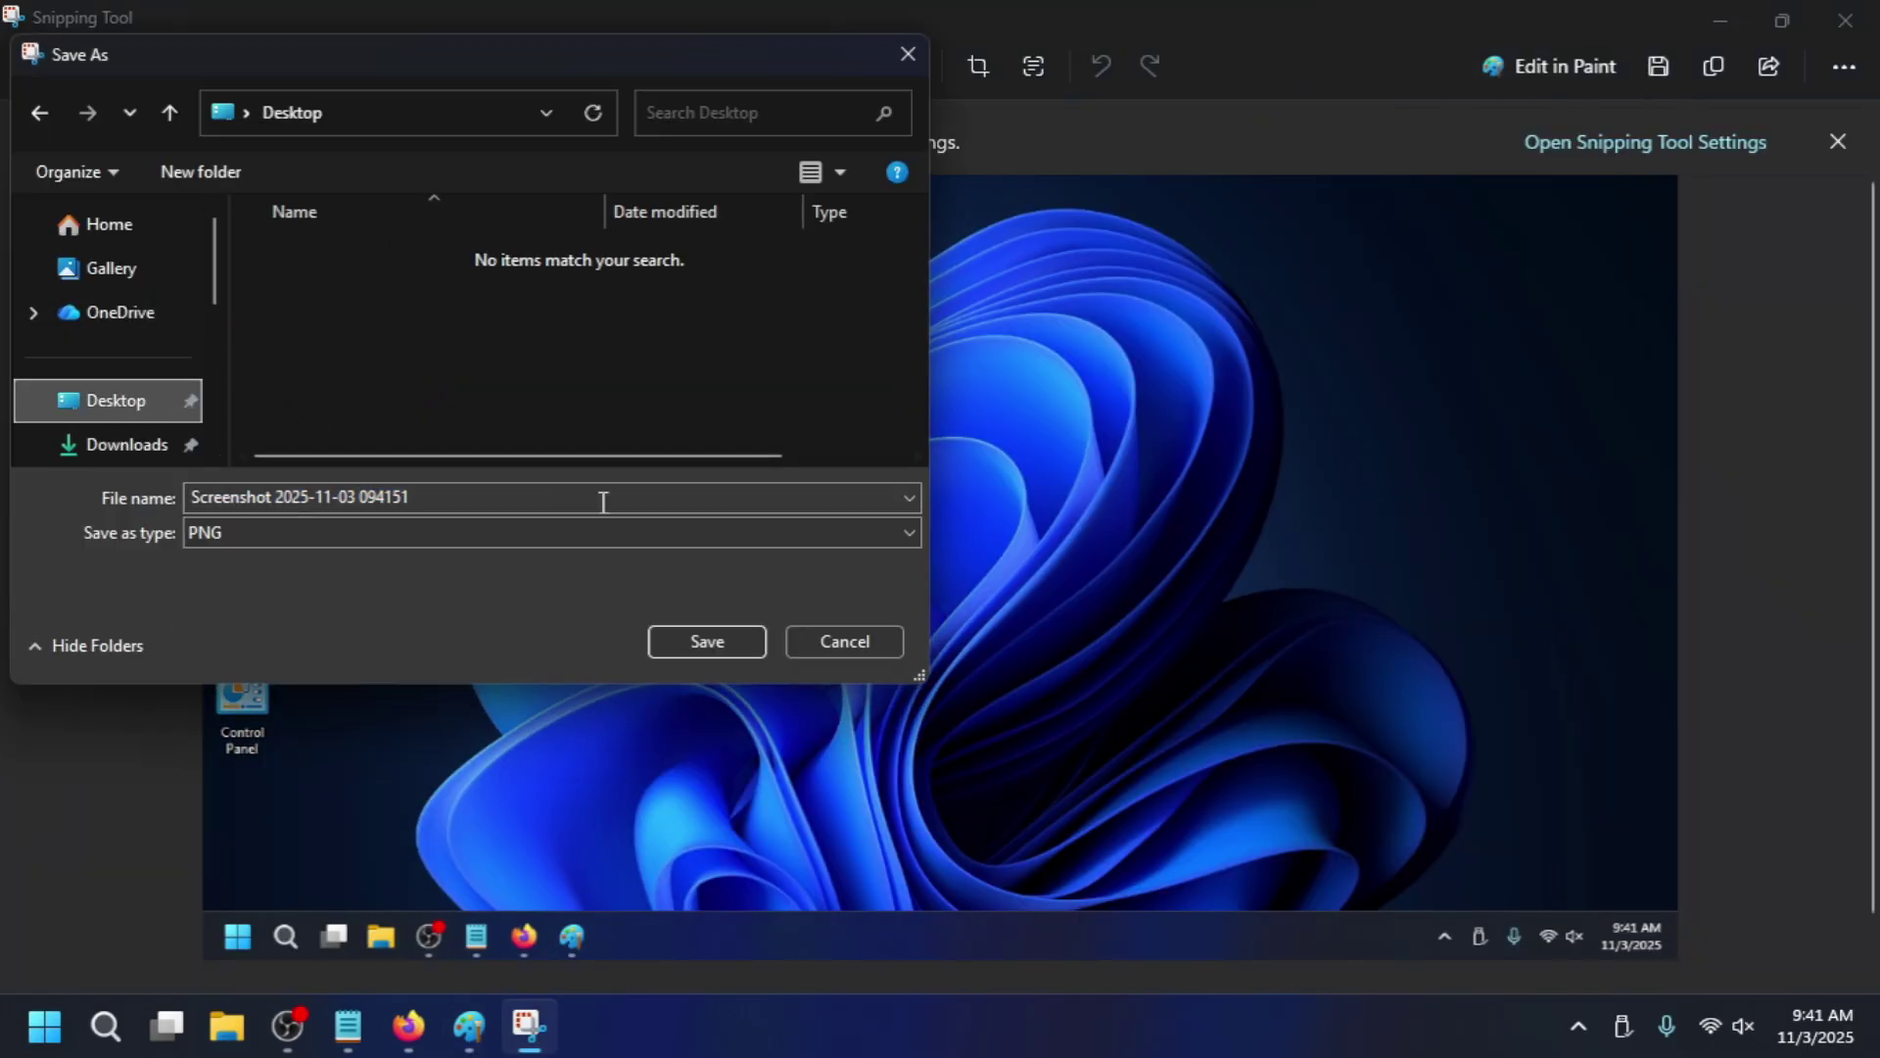
{"action": "left_click", "coordinate": [707, 640]}
{"action": "left_click", "coordinate": [1721, 18]}
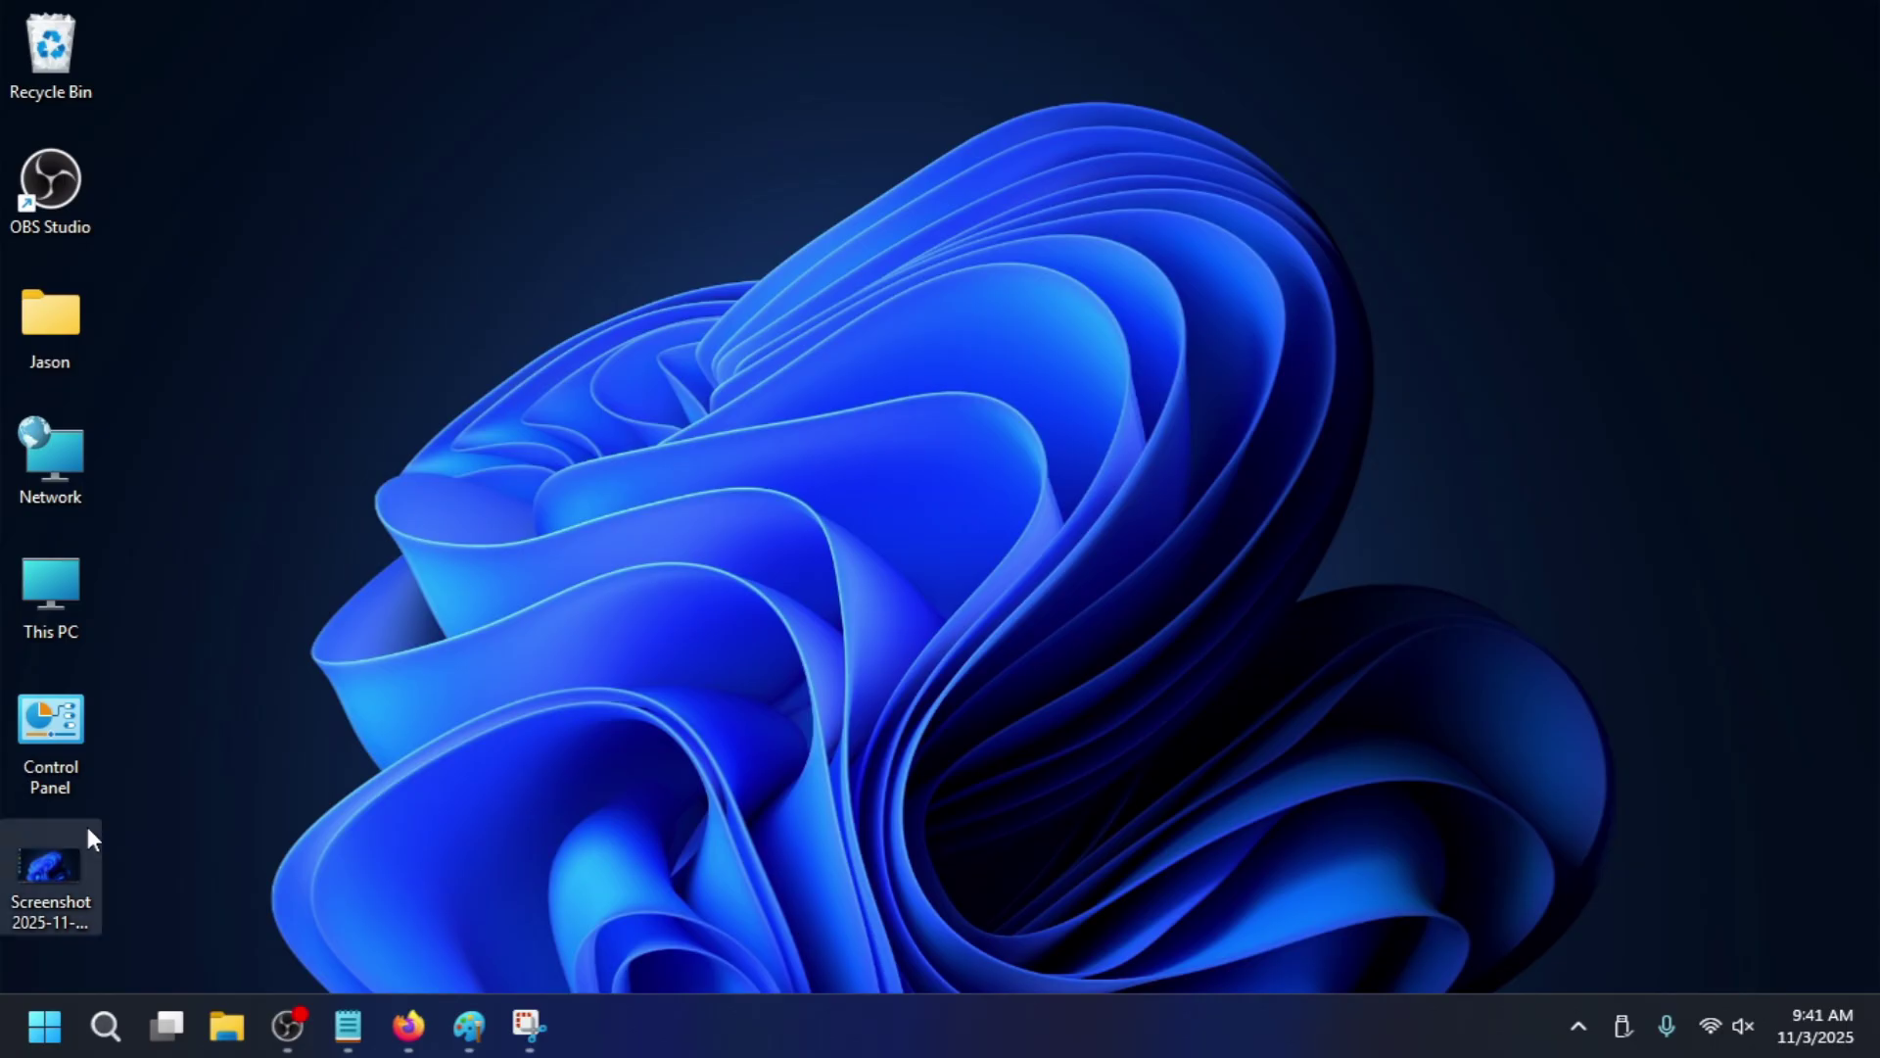
Bring up the saved screenshot file's context menu on the desktop.
{"action": "right_click", "coordinate": [76, 860]}
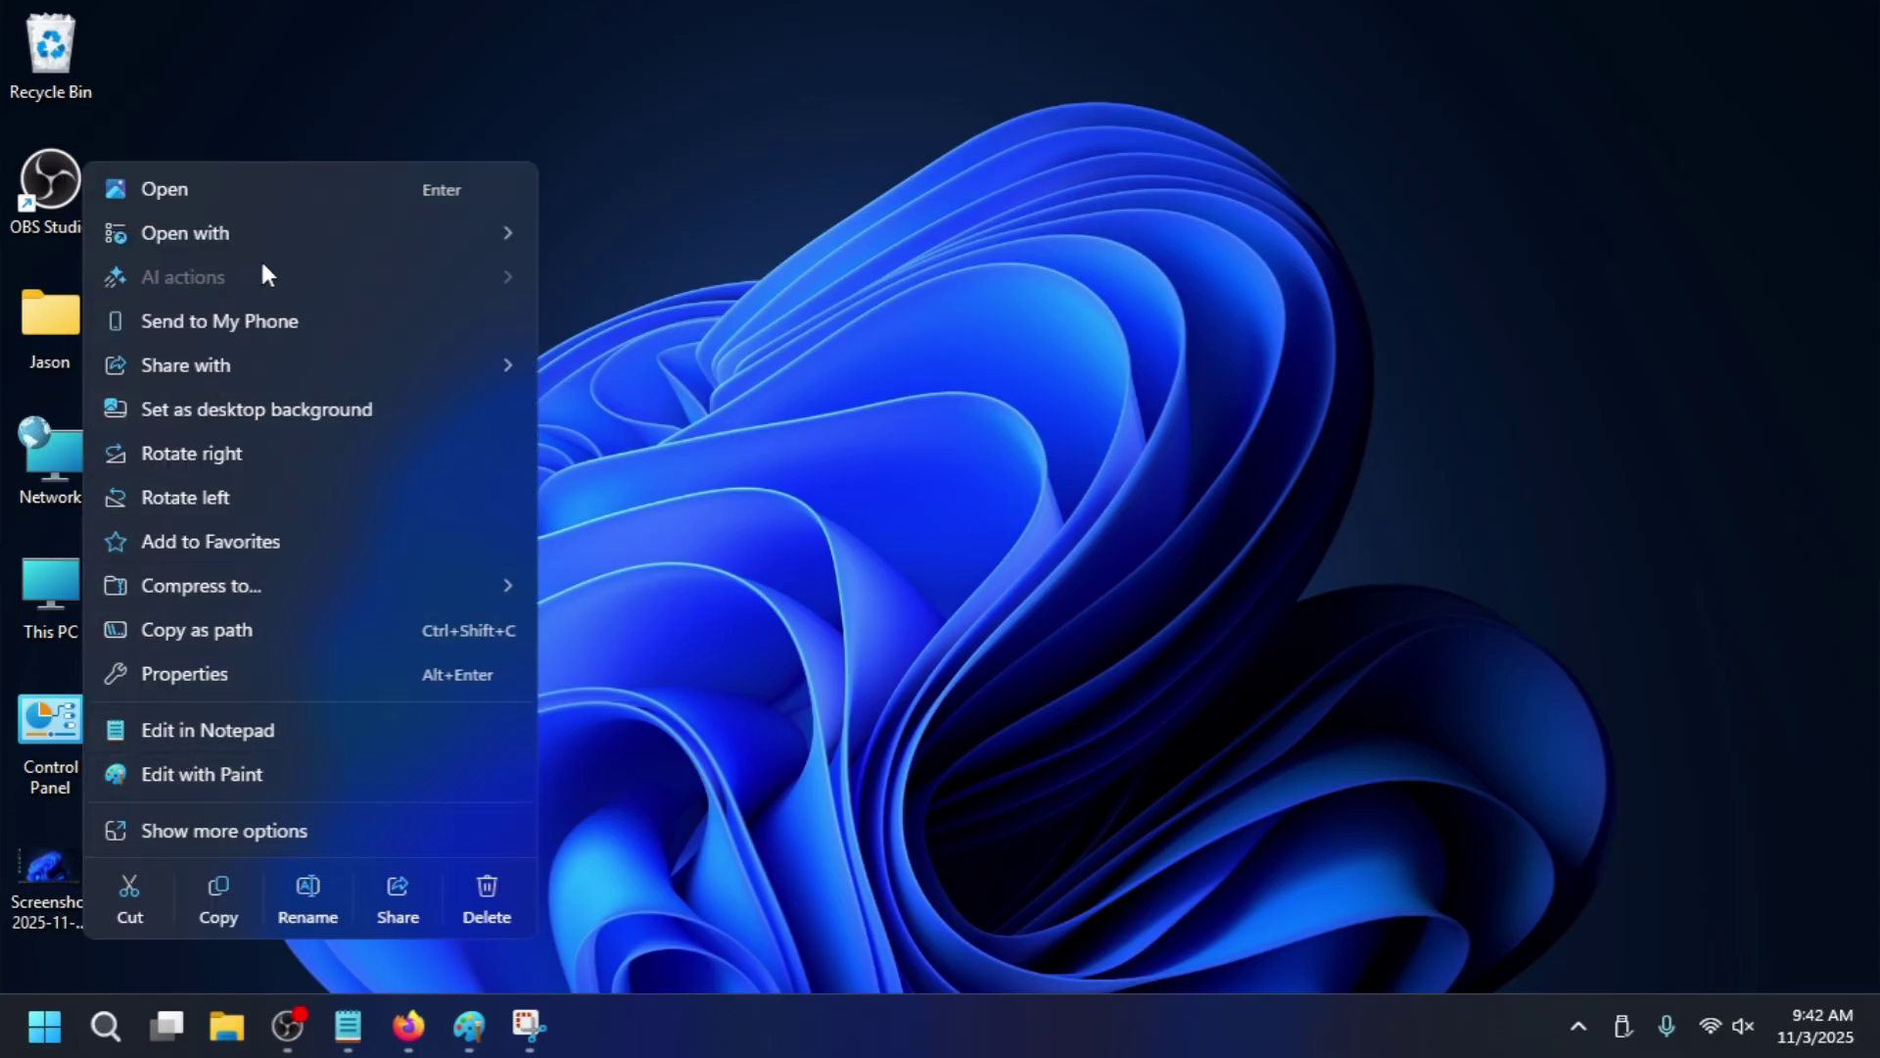
{"action": "key", "text": "Escape"}
{"action": "right_click", "coordinate": [82, 864]}
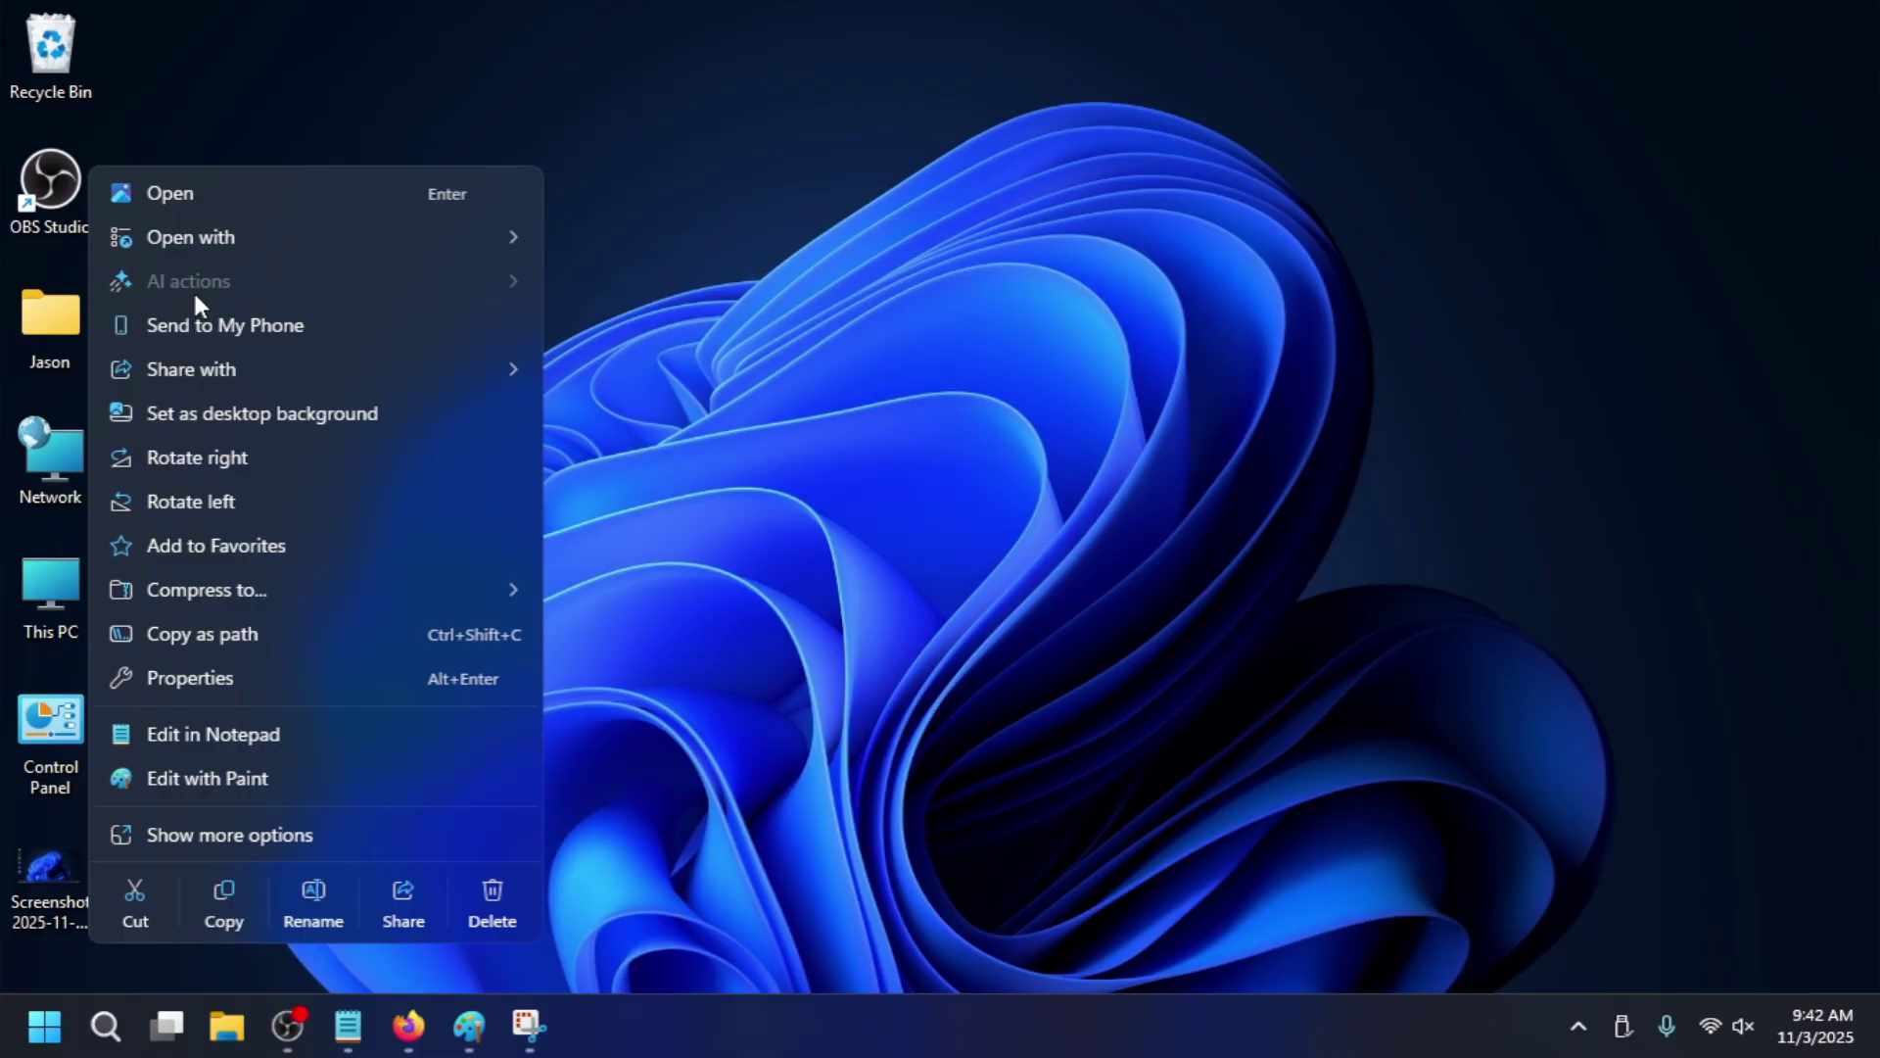
{"action": "mouse_move", "coordinate": [260, 296]}
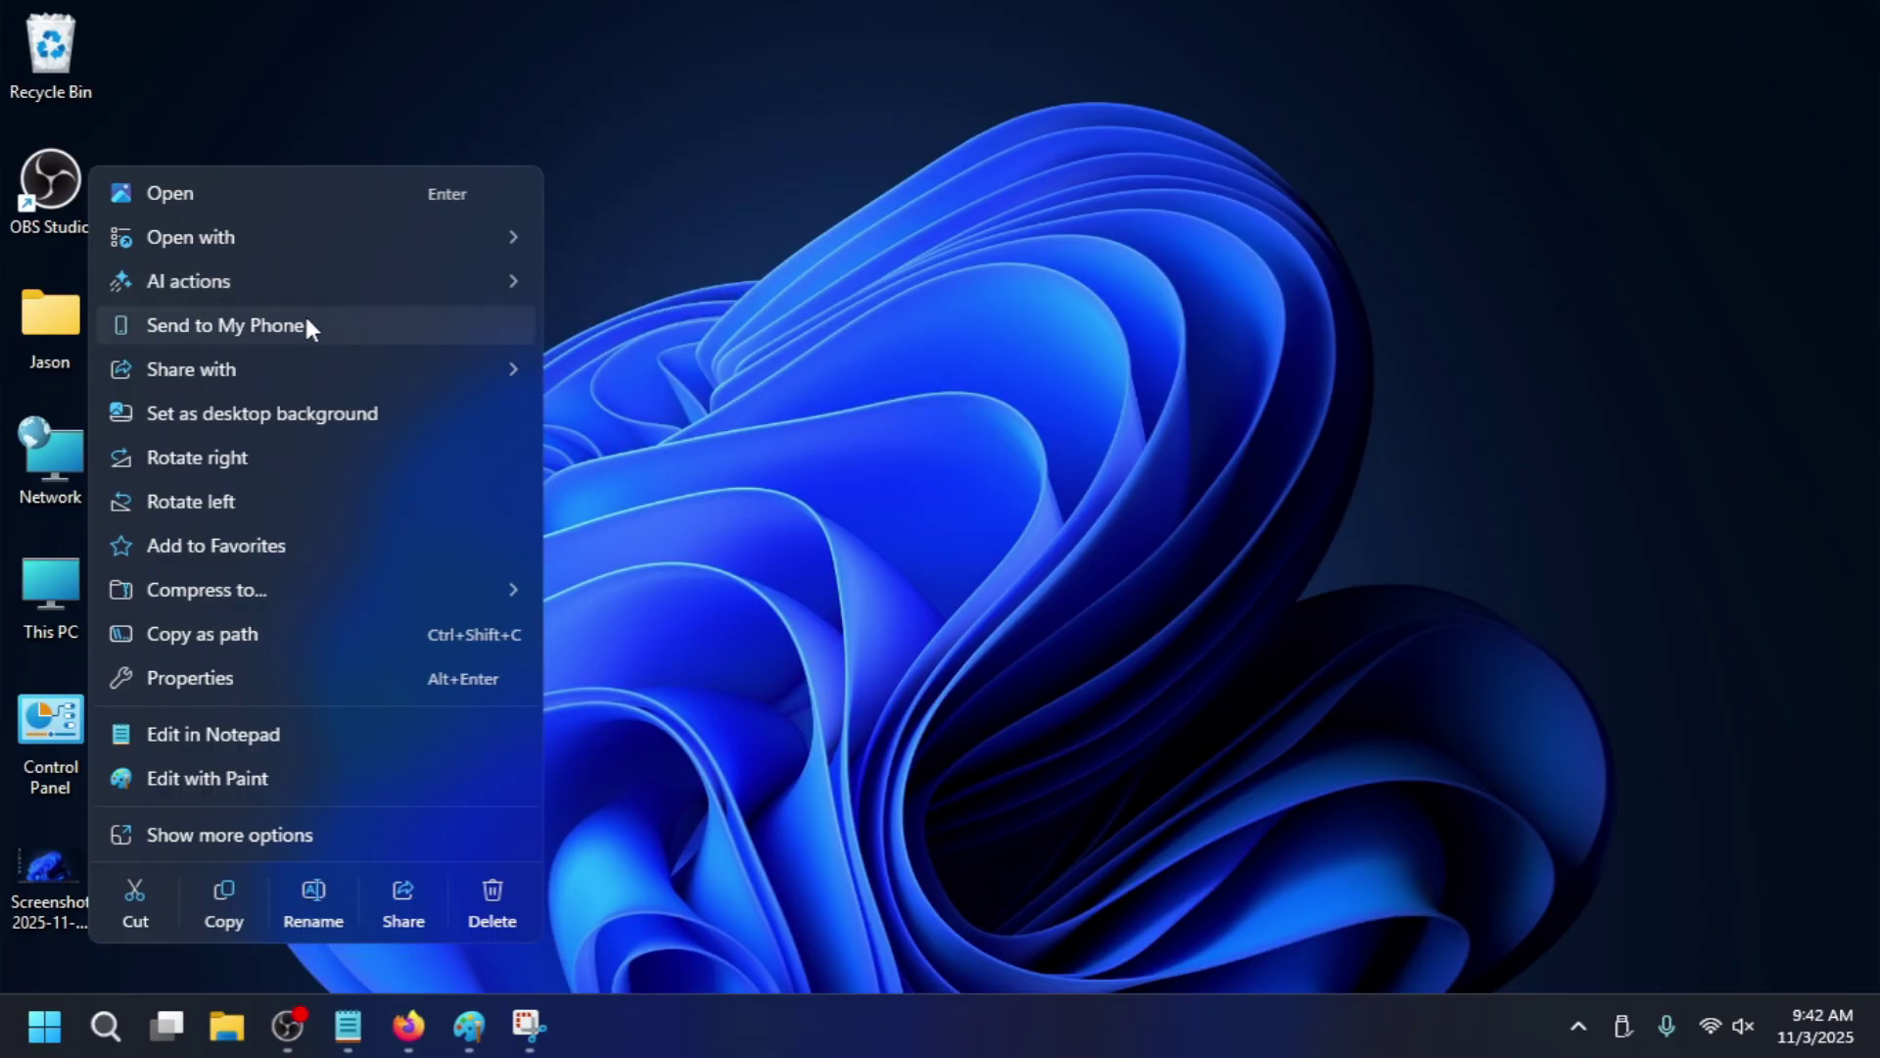
{"action": "mouse_move", "coordinate": [415, 282]}
Set the screenshot as wallpaper and drag the file, Control Panel, This PC, Network, Jason and OBS Studio into a mid-desktop column.
{"action": "left_click", "coordinate": [448, 413]}
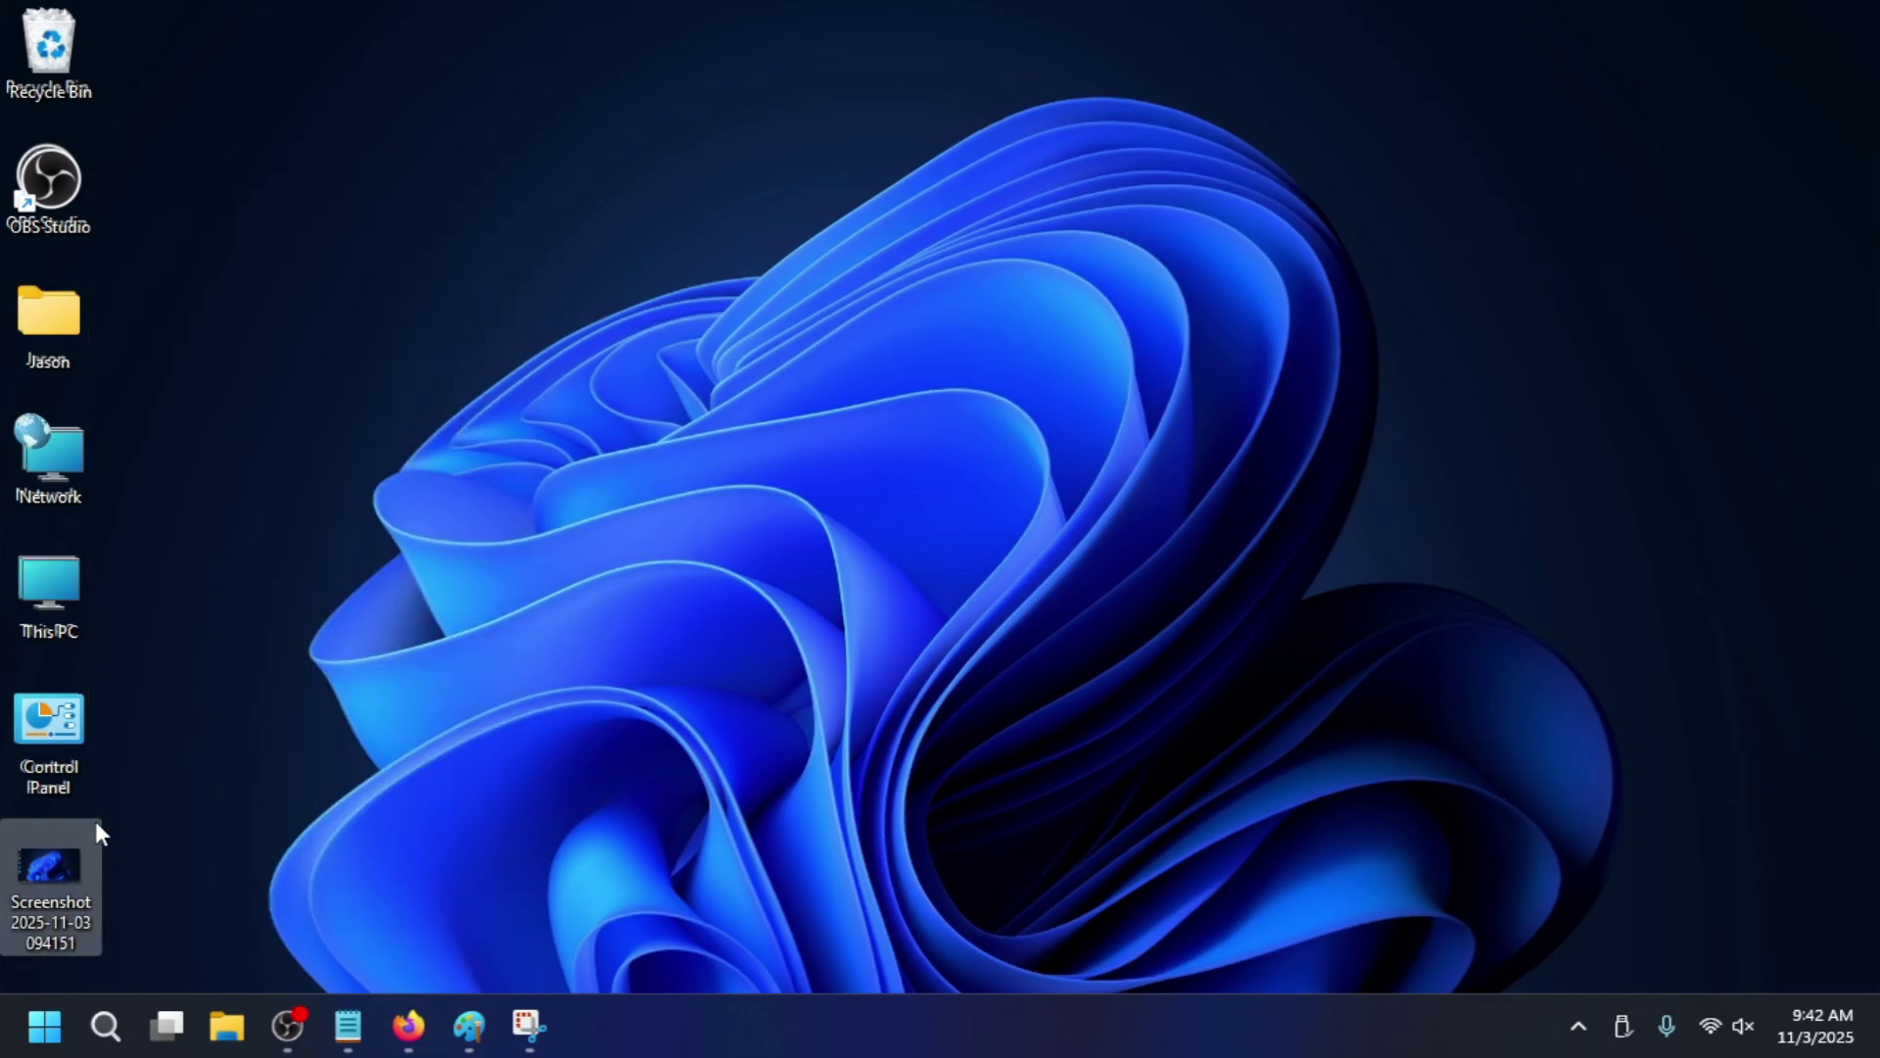
{"action": "left_click_drag", "start_coordinate": [85, 875], "coordinate": [707, 588]}
{"action": "left_click_drag", "start_coordinate": [49, 729], "coordinate": [588, 607]}
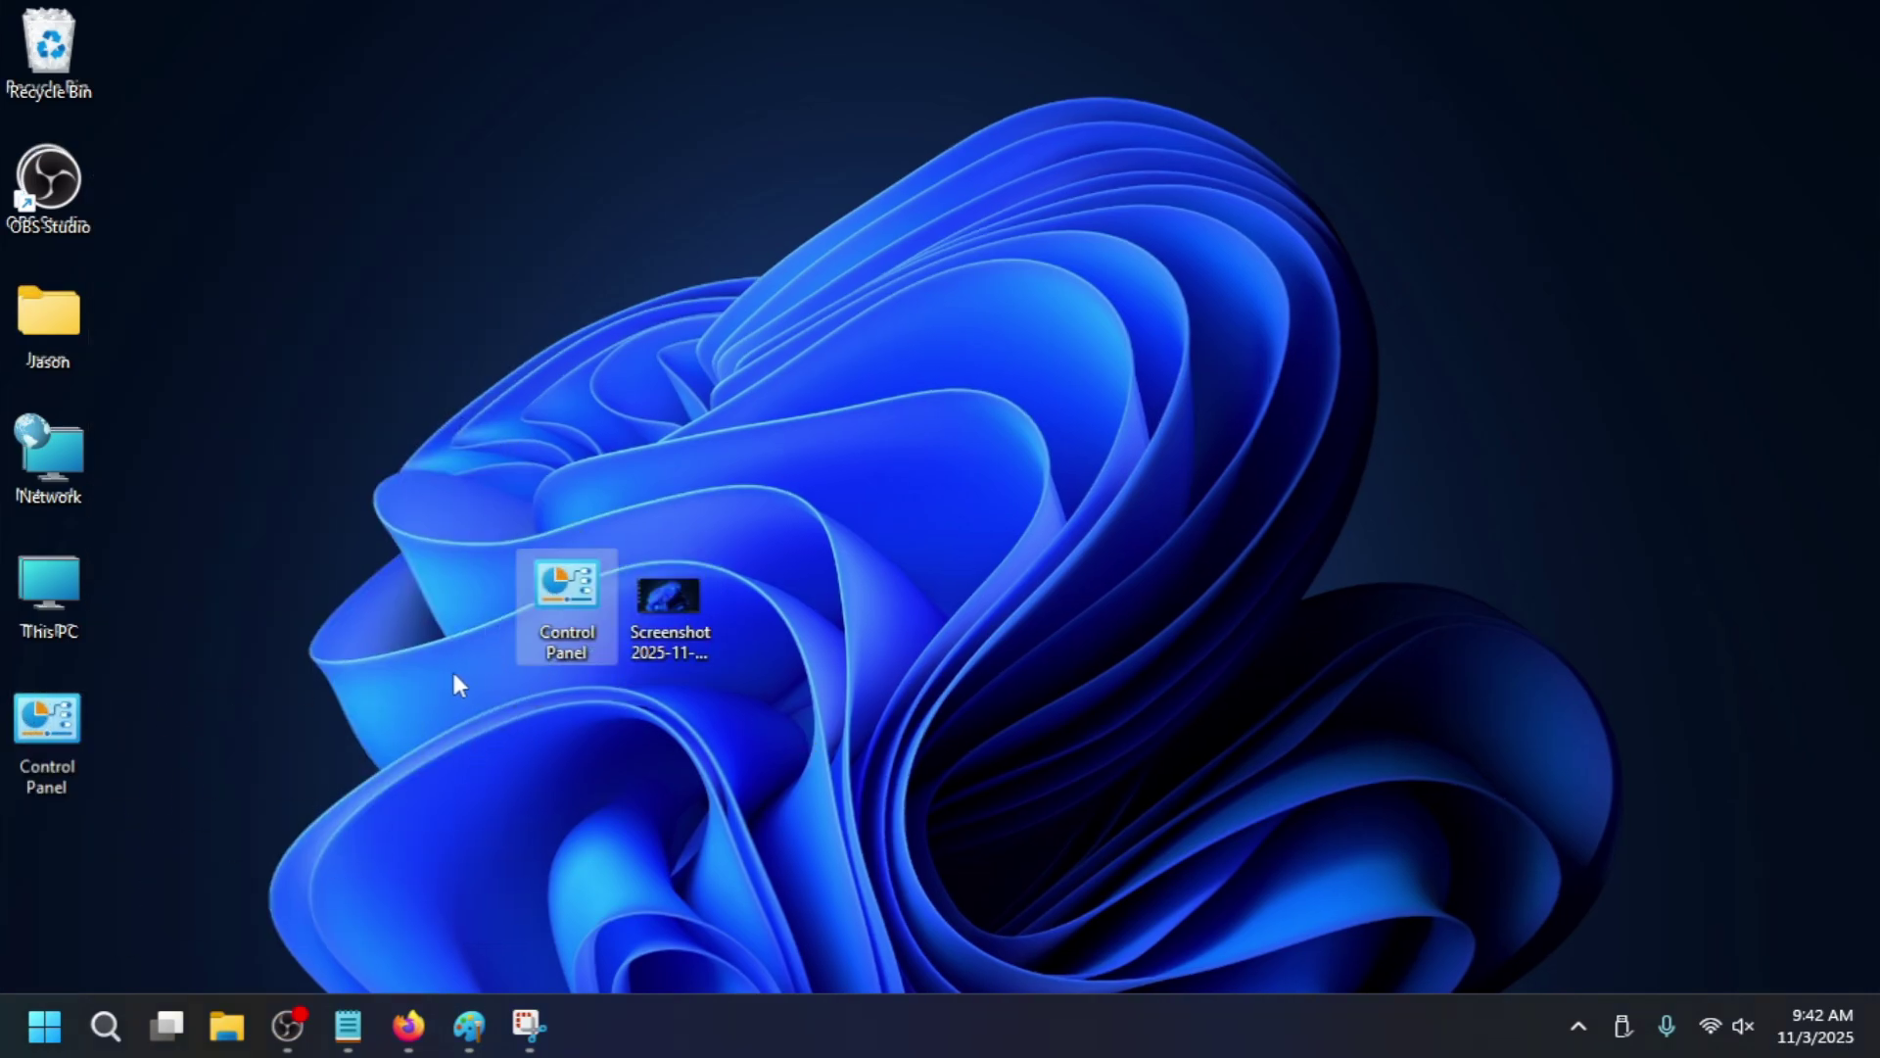
{"action": "left_click_drag", "start_coordinate": [106, 594], "coordinate": [588, 460]}
{"action": "left_click_drag", "start_coordinate": [49, 456], "coordinate": [568, 328]}
{"action": "left_click_drag", "start_coordinate": [47, 318], "coordinate": [566, 201]}
{"action": "left_click_drag", "start_coordinate": [47, 176], "coordinate": [546, 114]}
{"action": "left_click", "coordinate": [692, 145]}
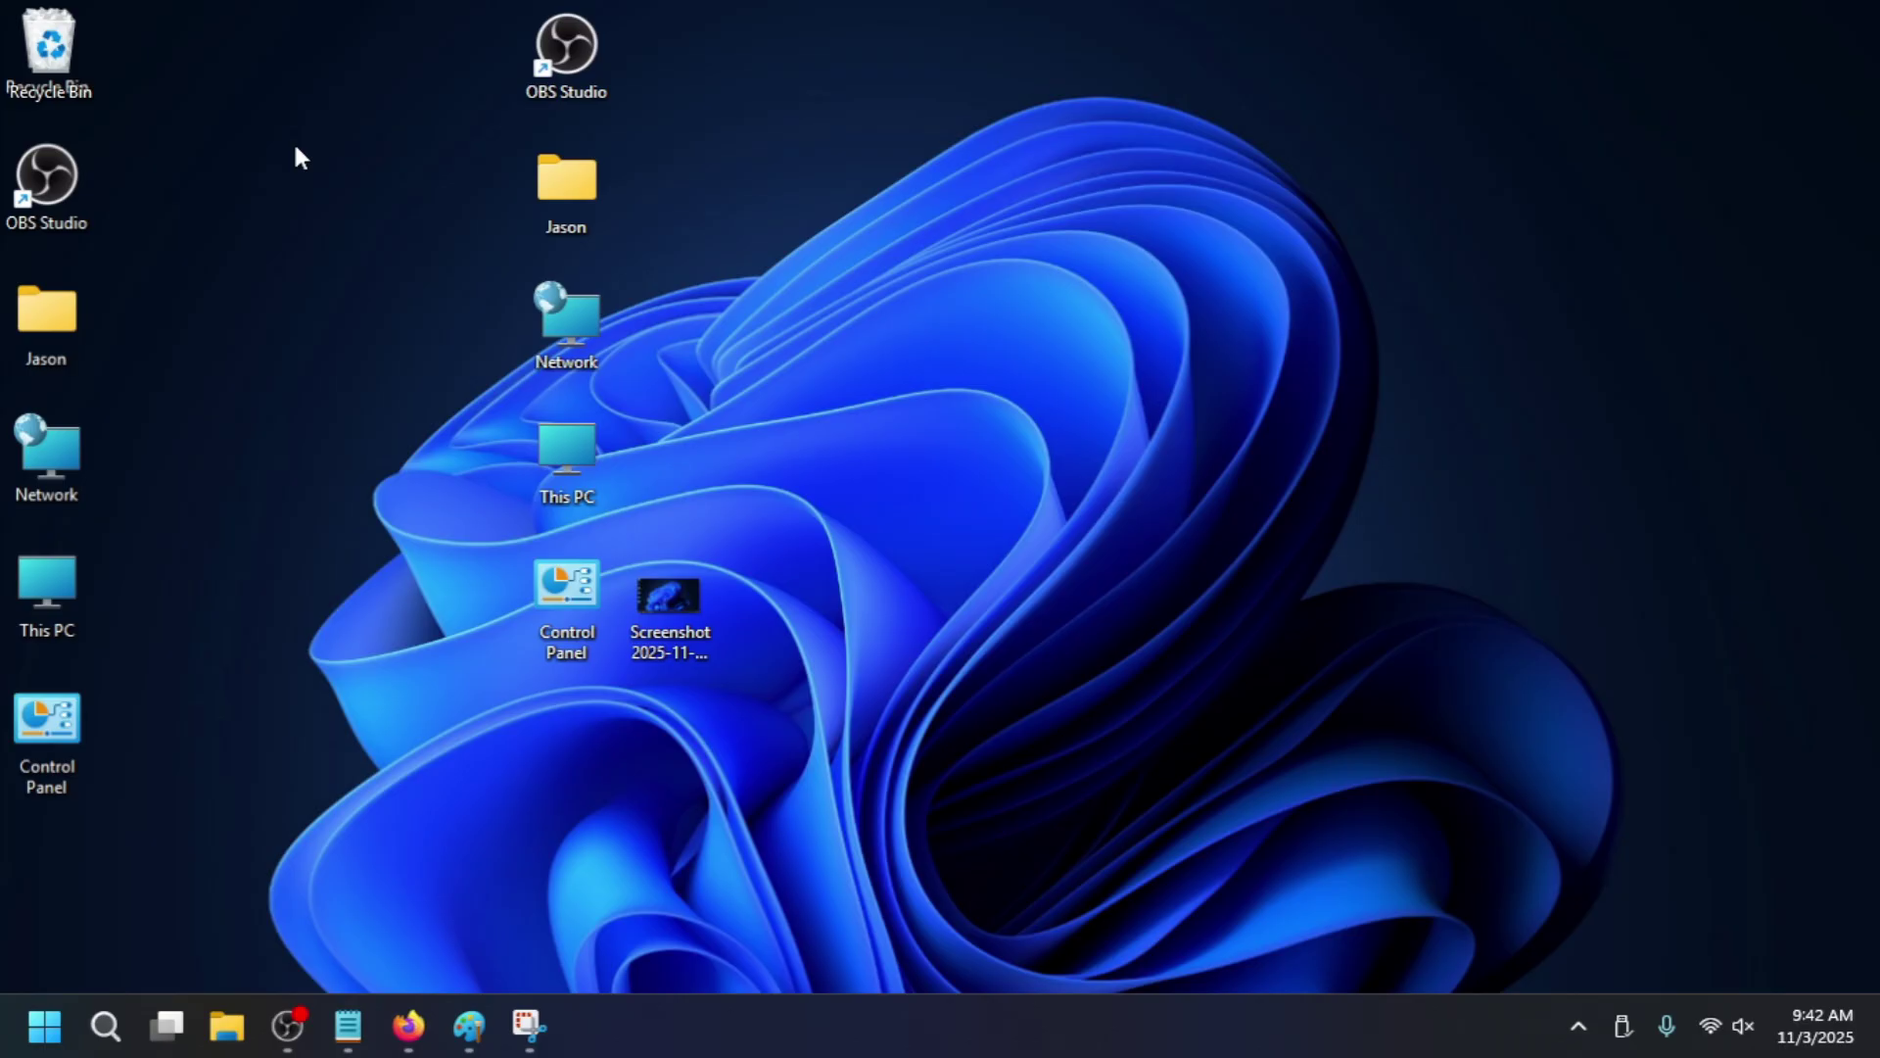
Move the five real icons beside the decoy icons and bring Snipping Tool back up.
{"action": "left_click_drag", "start_coordinate": [470, 686], "coordinate": [286, 161]}
{"action": "left_click", "coordinate": [281, 431]}
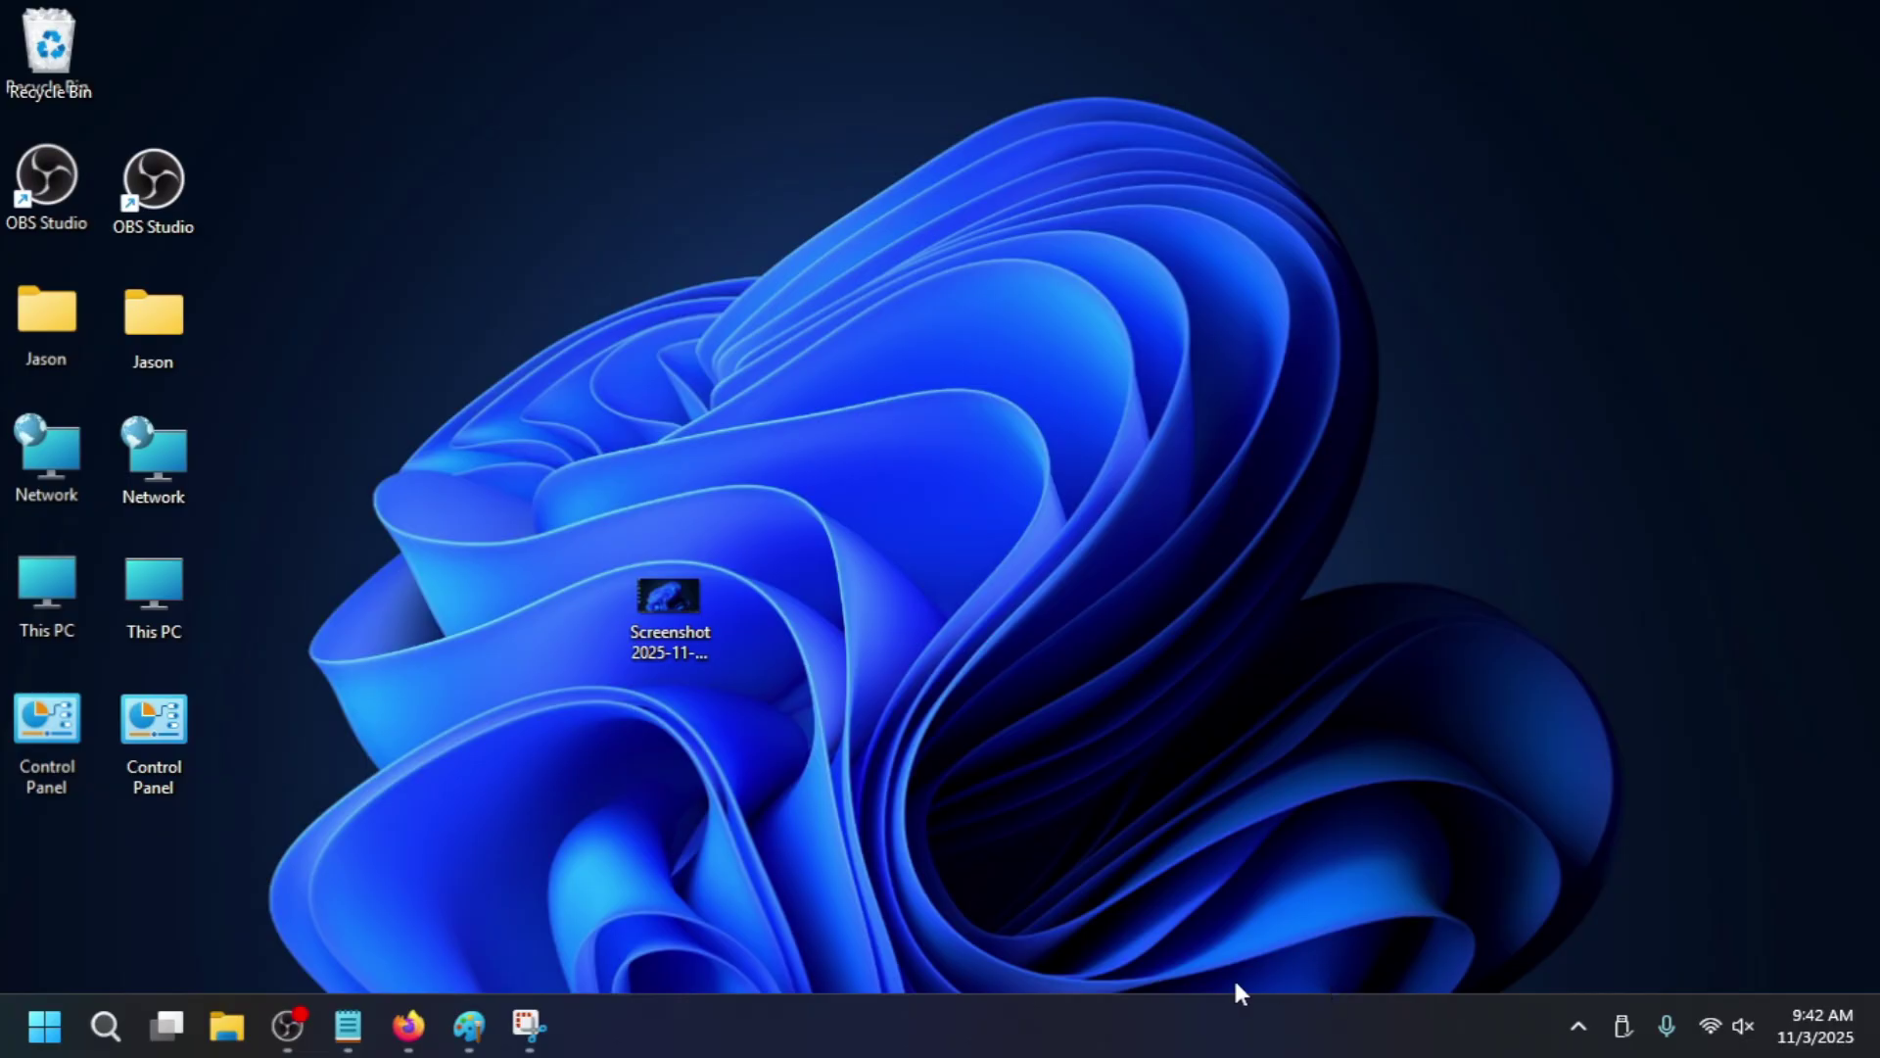
{"action": "left_click", "coordinate": [529, 1025]}
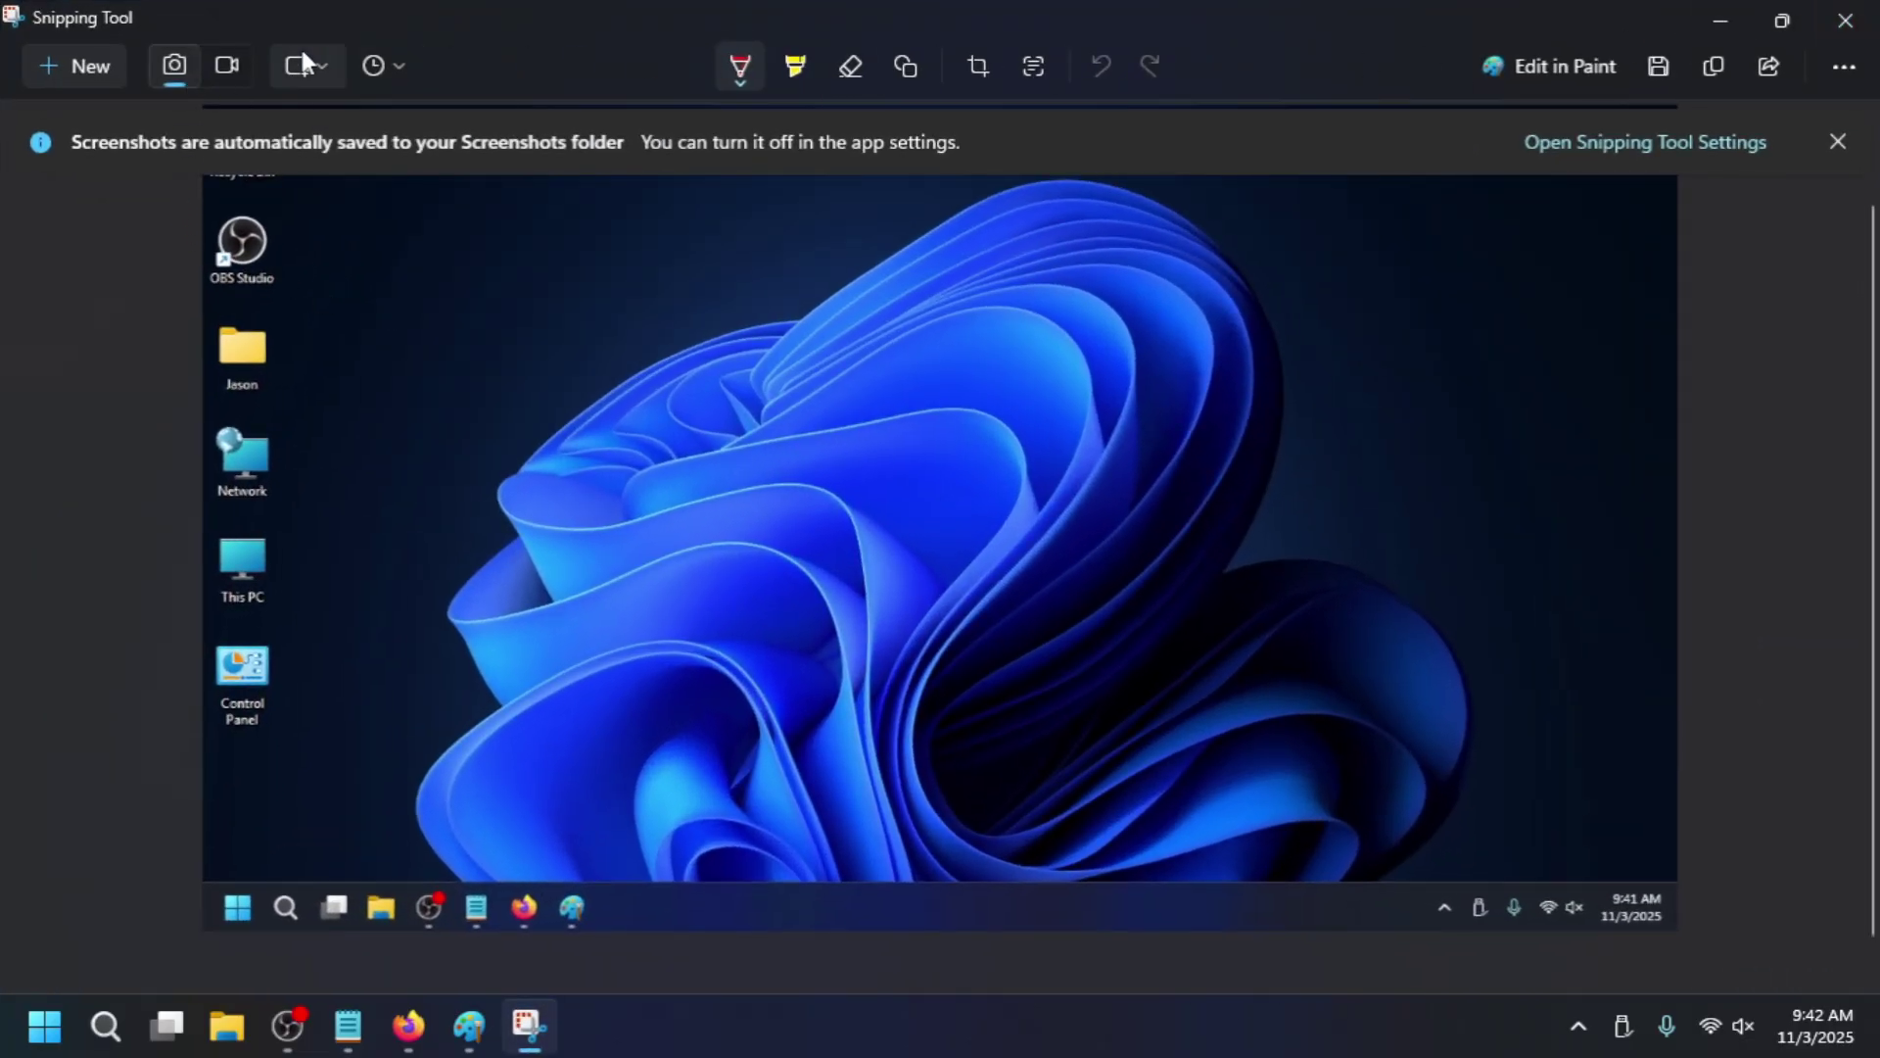
Take a new full-screen snip, save it to the Desktop, and apply it as wallpaper.
{"action": "left_click", "coordinate": [98, 57]}
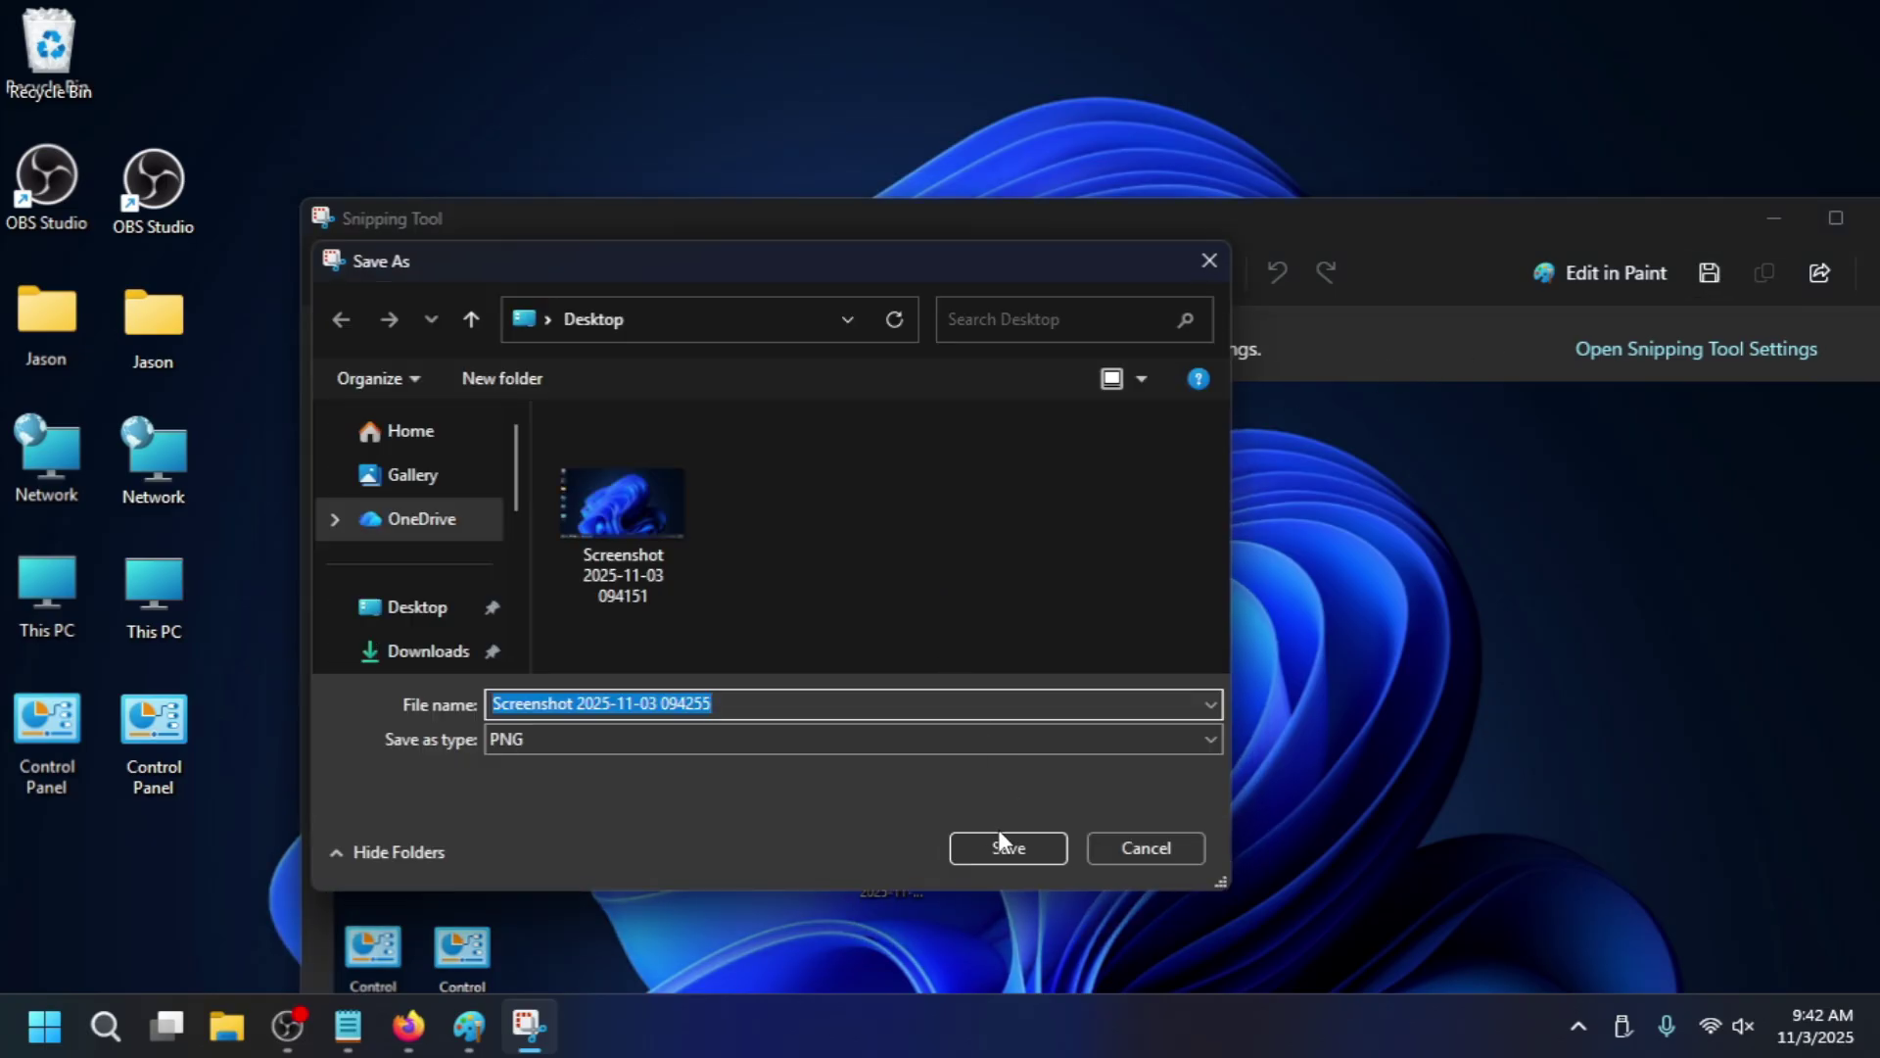
{"action": "left_click", "coordinate": [1001, 840]}
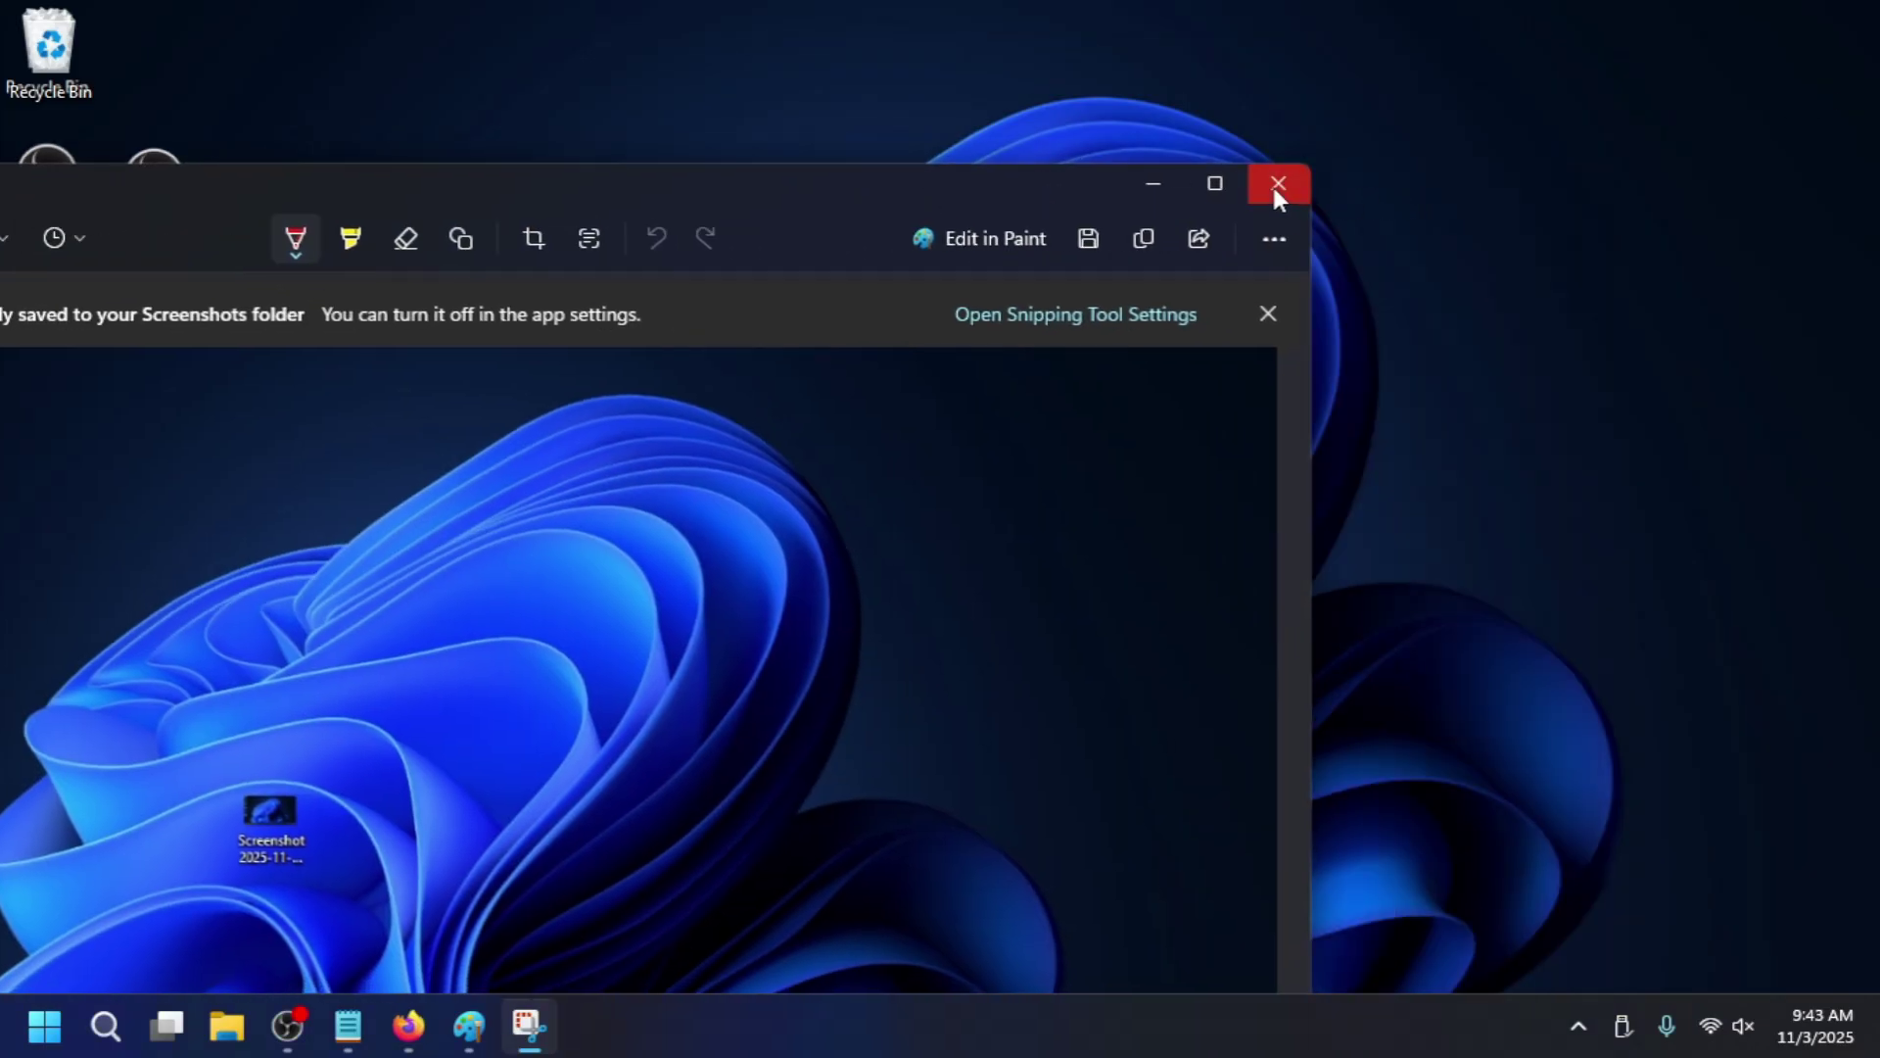
{"action": "left_click", "coordinate": [1278, 183]}
{"action": "right_click", "coordinate": [672, 468]}
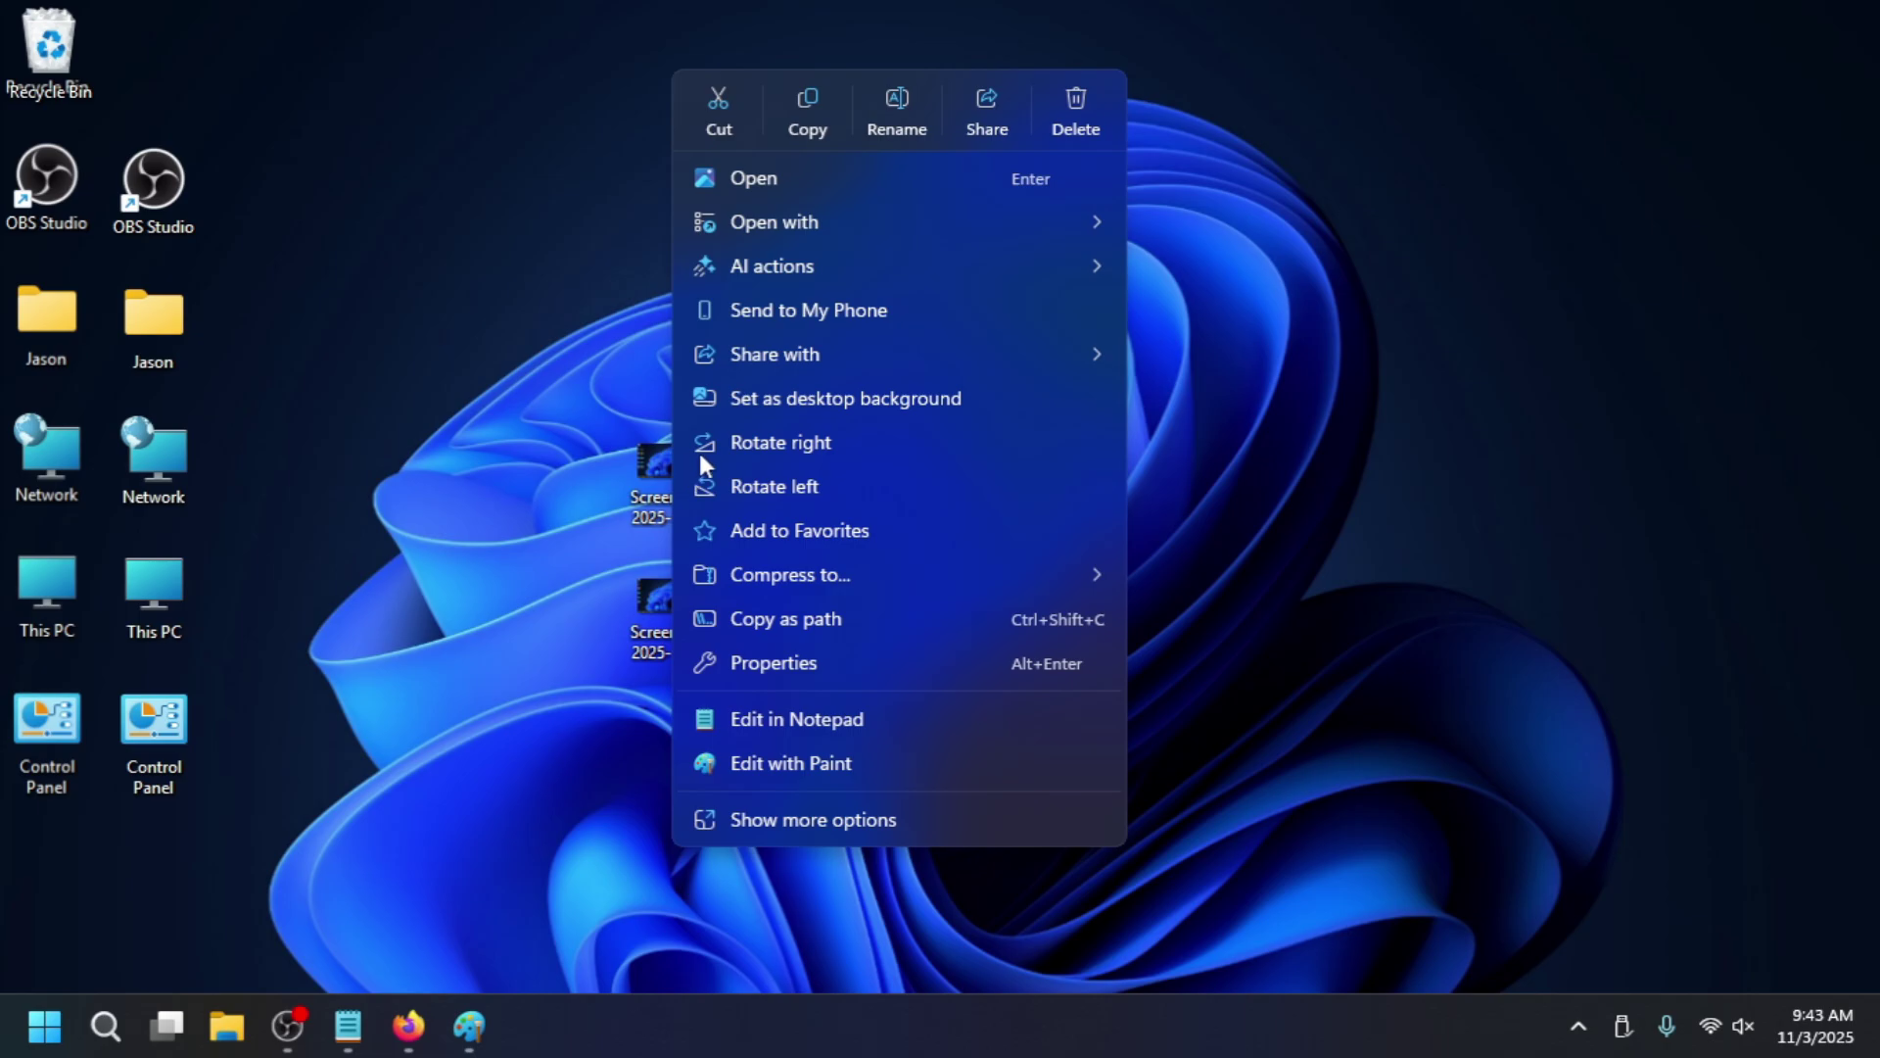
{"action": "key", "text": "Escape"}
Marquee-select the five real icons and line them up in a third column.
{"action": "left_click_drag", "start_coordinate": [127, 43], "coordinate": [184, 862]}
{"action": "left_click_drag", "start_coordinate": [168, 224], "coordinate": [378, 203]}
{"action": "left_click", "coordinate": [576, 189]}
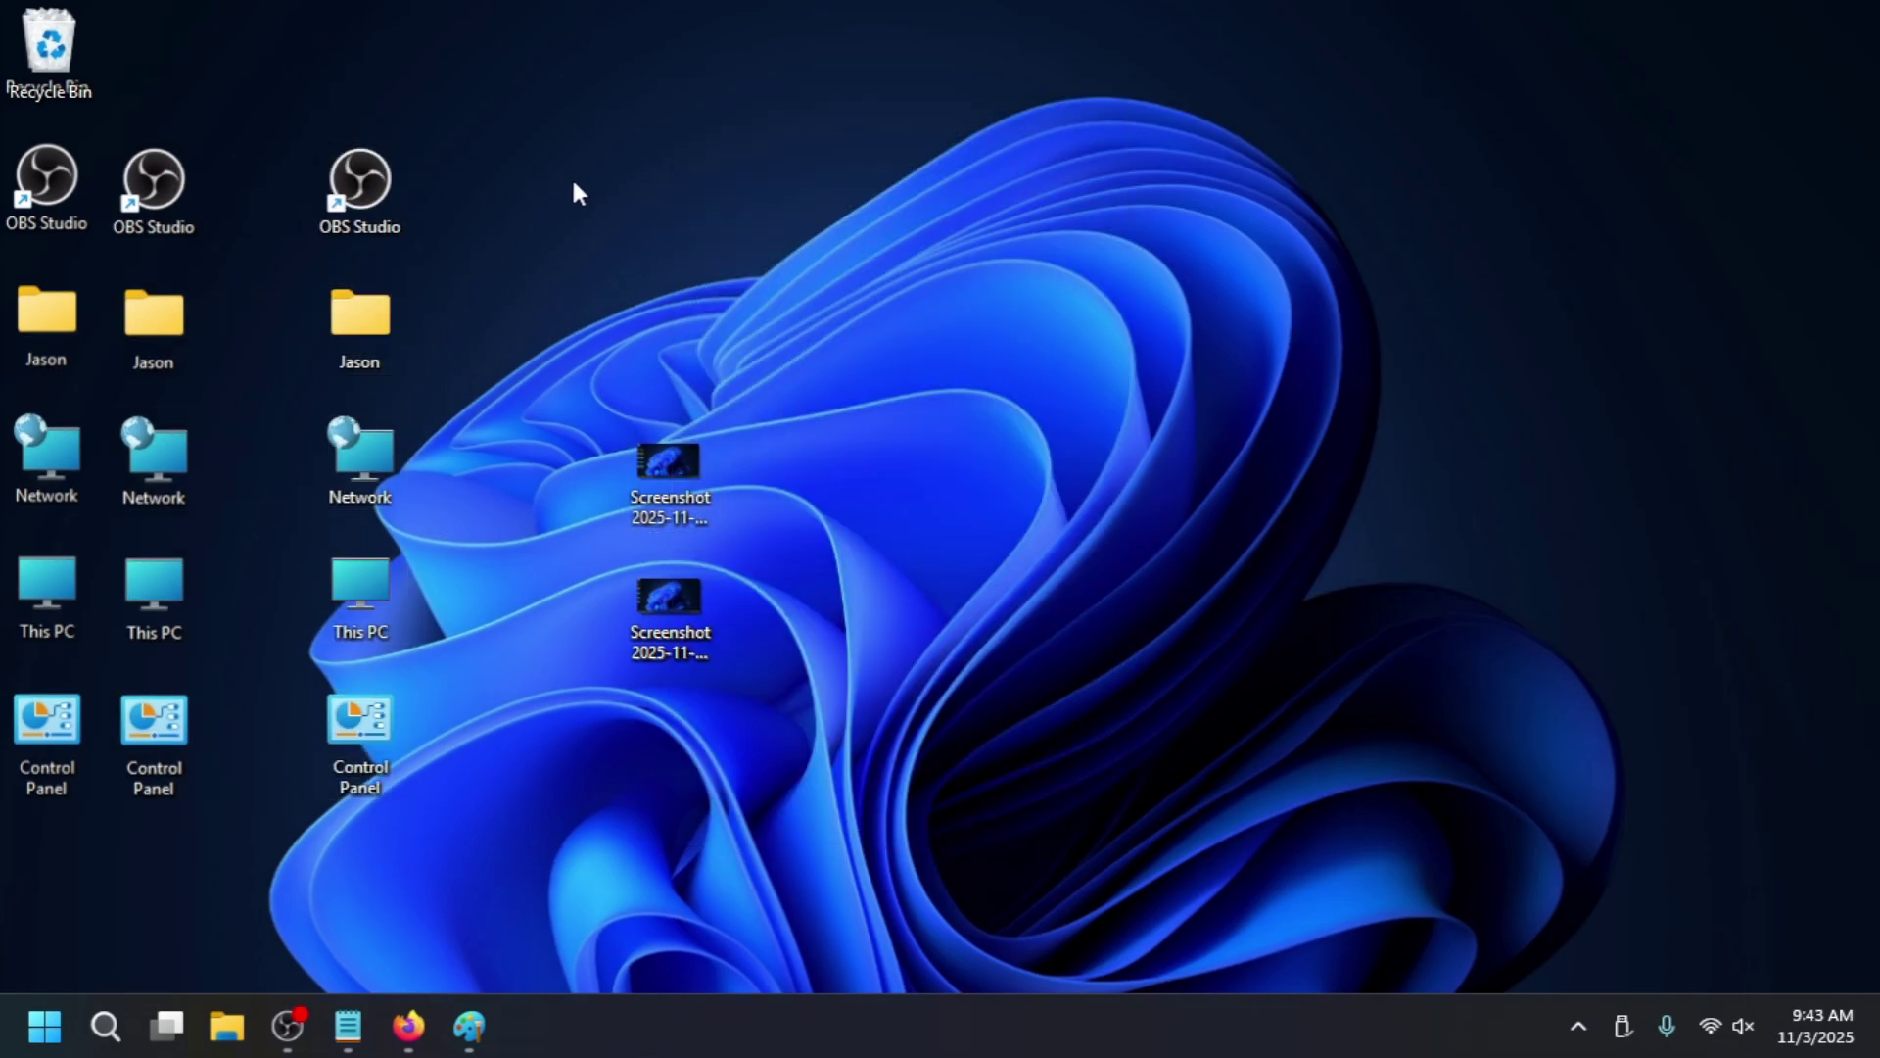
{"action": "left_click_drag", "start_coordinate": [511, 134], "coordinate": [313, 798]}
{"action": "left_click_drag", "start_coordinate": [341, 172], "coordinate": [356, 151]}
{"action": "left_click", "coordinate": [431, 388]}
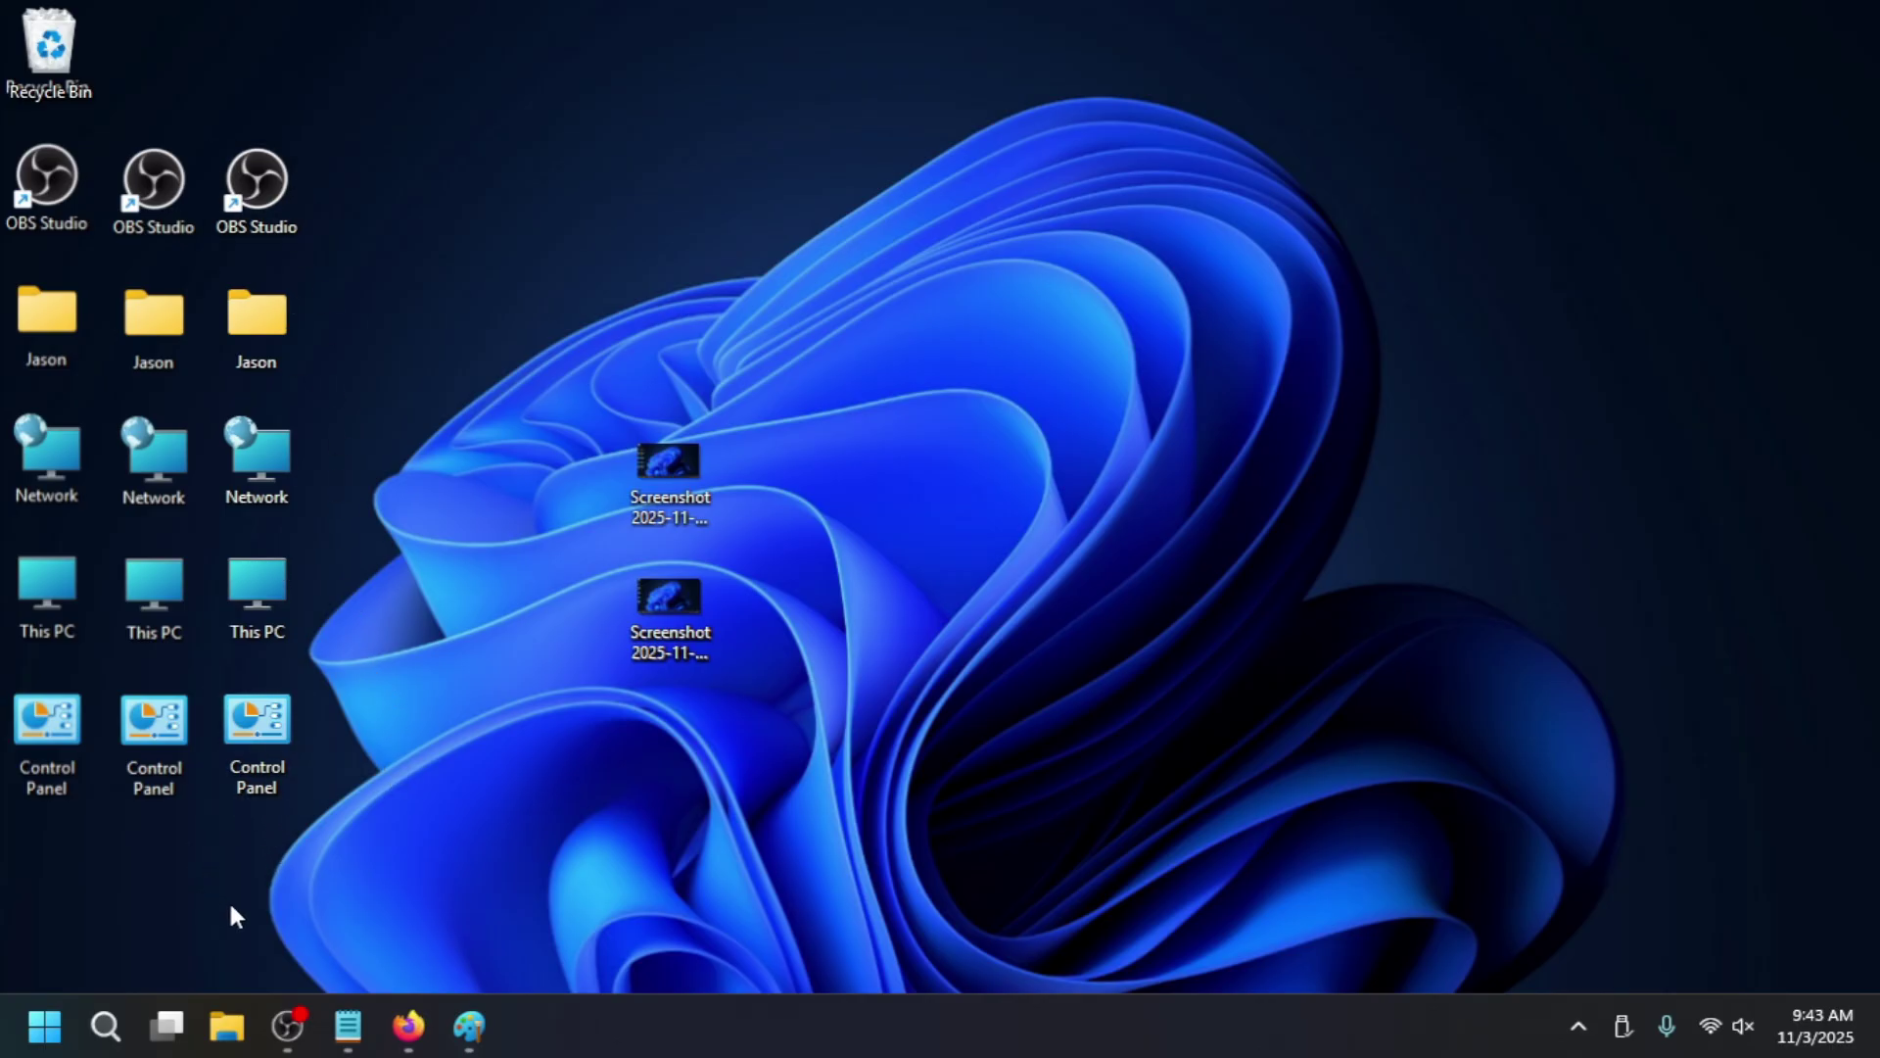
Minimize Firefox, then scroll Start's All apps list down and back up to the I and M sections.
{"action": "left_click", "coordinate": [411, 1027]}
{"action": "left_click", "coordinate": [411, 1028]}
{"action": "left_click", "coordinate": [39, 1033]}
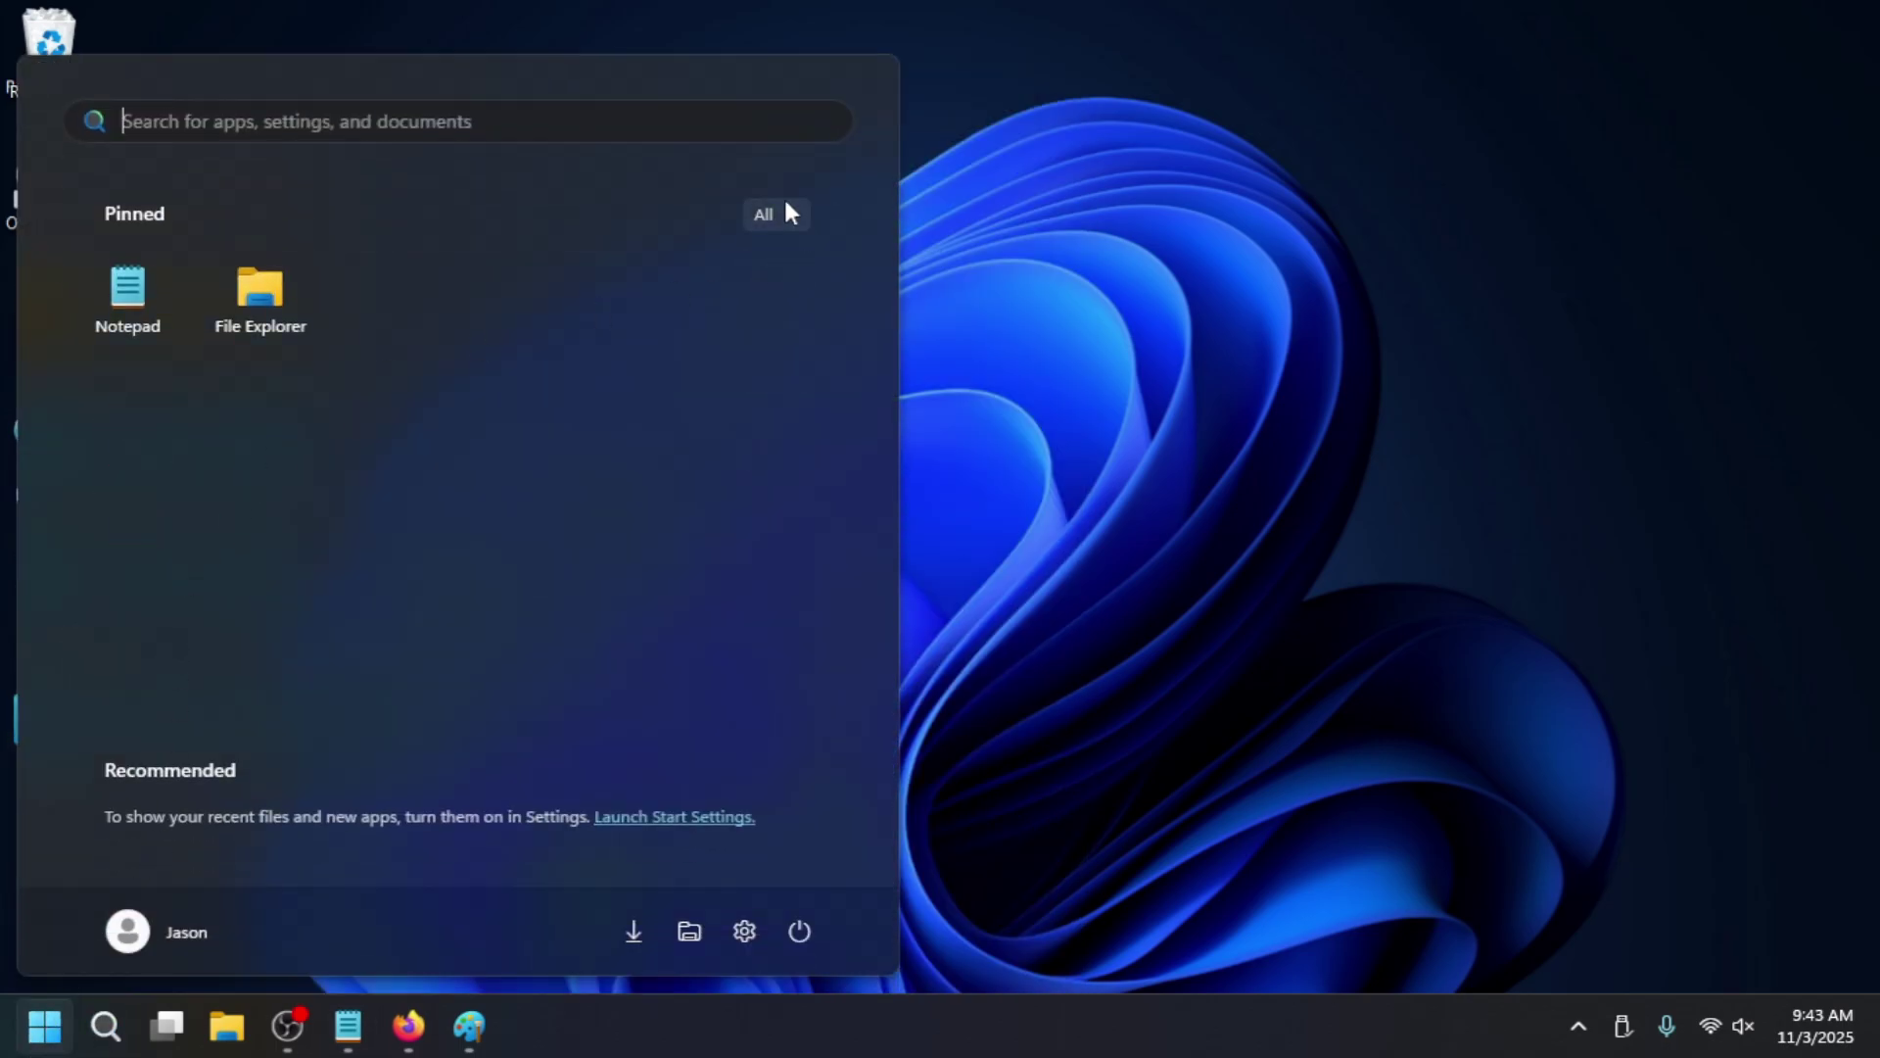
{"action": "left_click", "coordinate": [784, 211]}
{"action": "scroll", "coordinate": [514, 392], "scroll_direction": "down", "scroll_amount": 3}
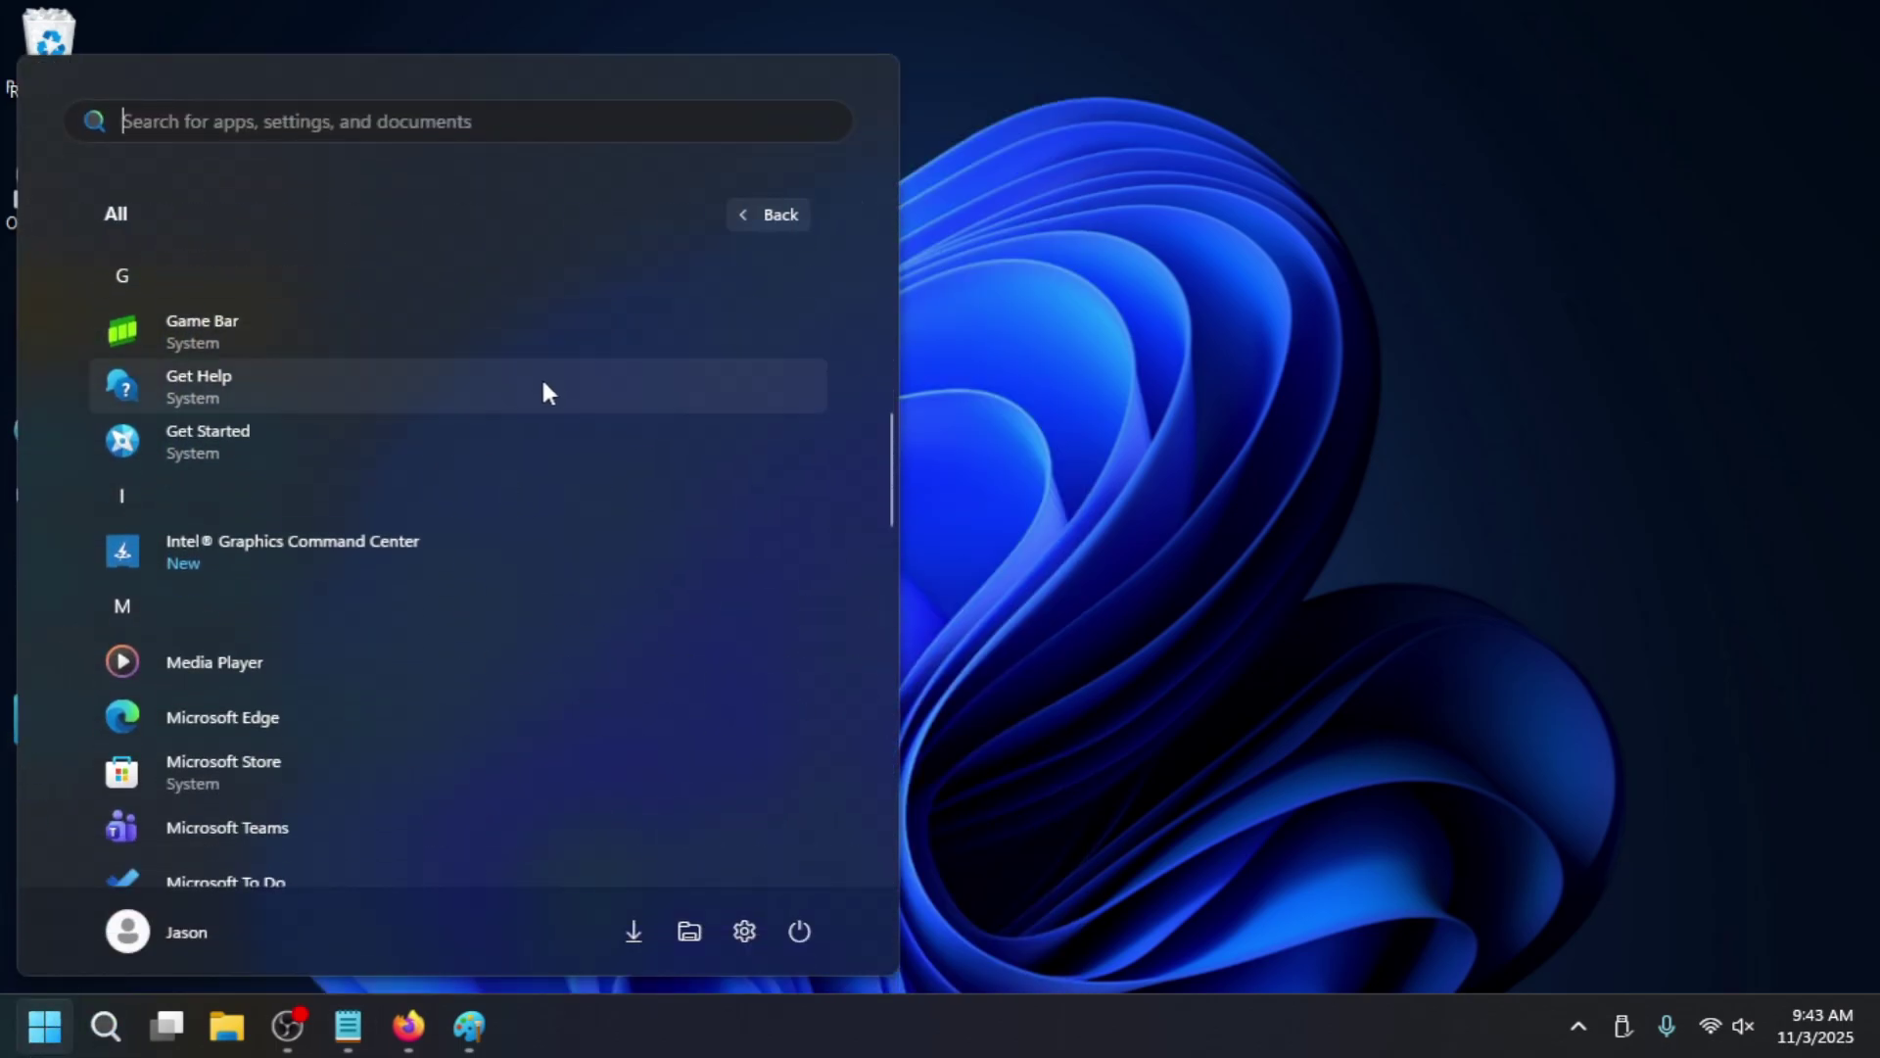
{"action": "scroll", "coordinate": [553, 388], "scroll_direction": "down", "scroll_amount": 3}
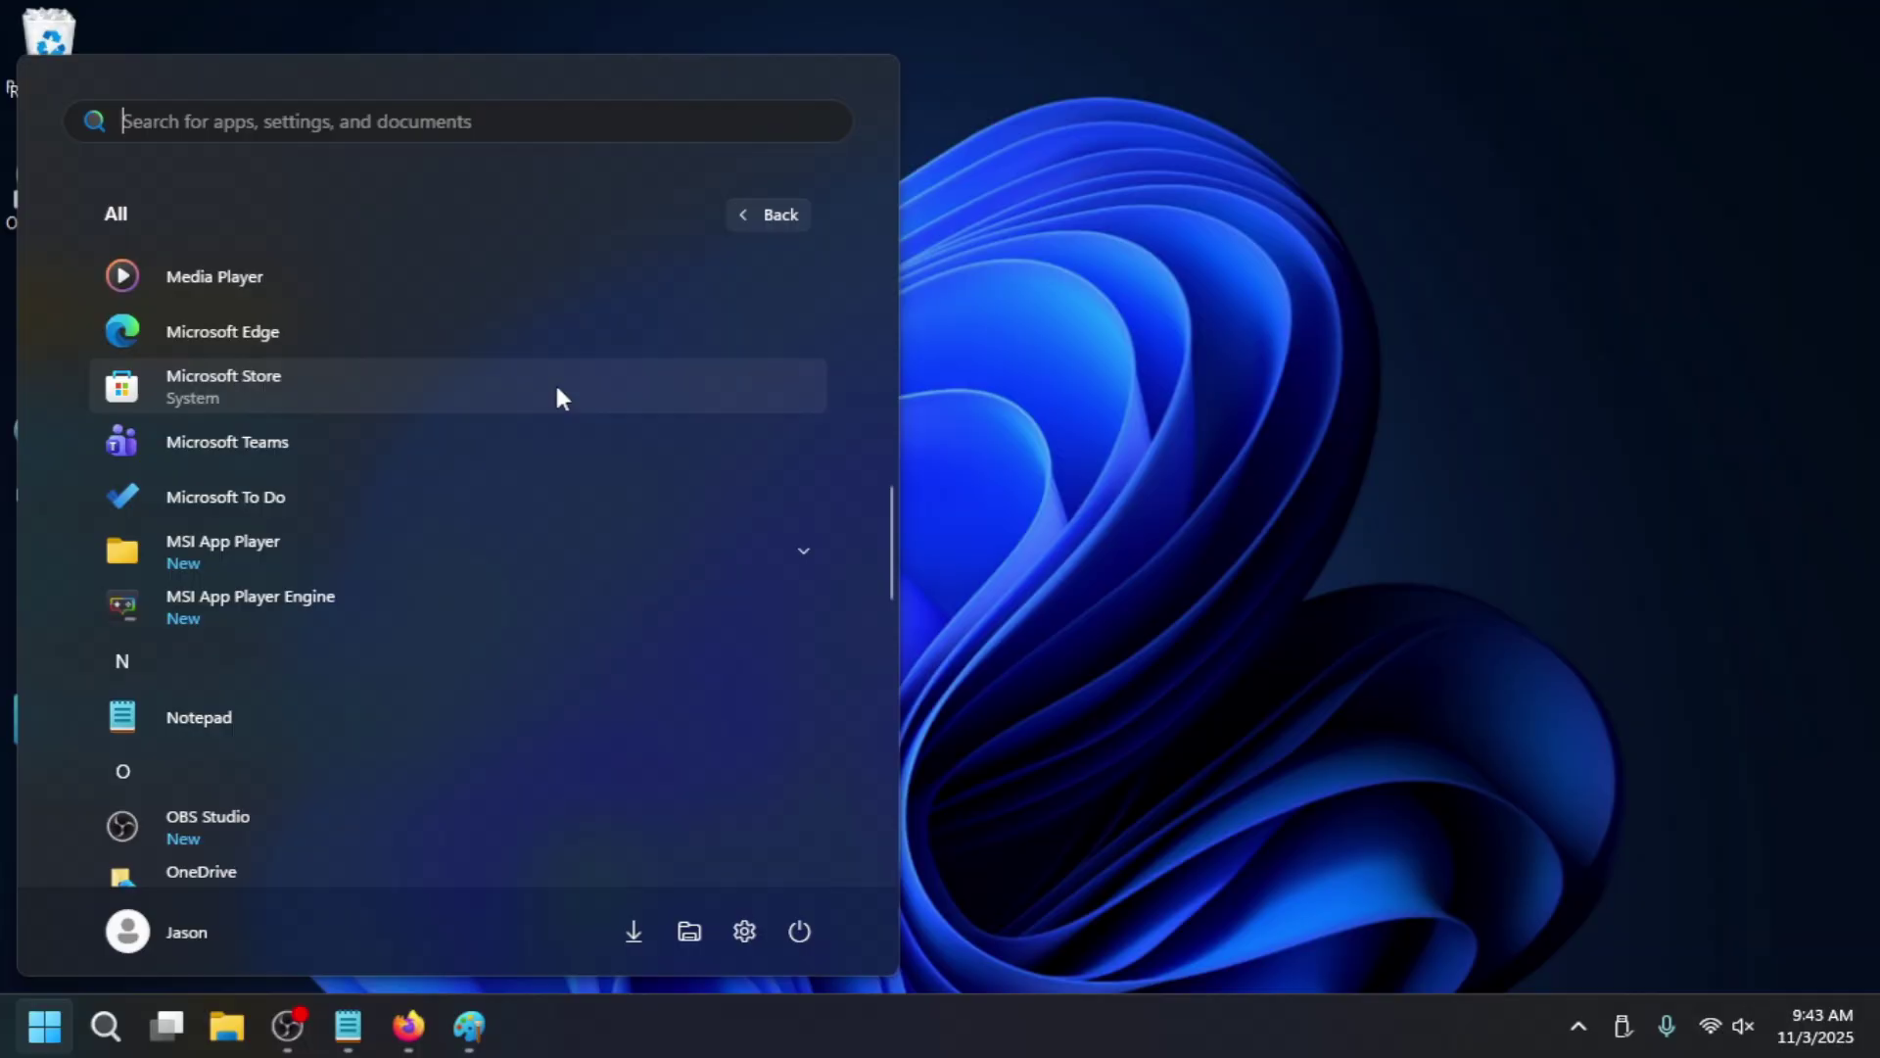
{"action": "scroll", "coordinate": [560, 393], "scroll_direction": "down", "scroll_amount": 5}
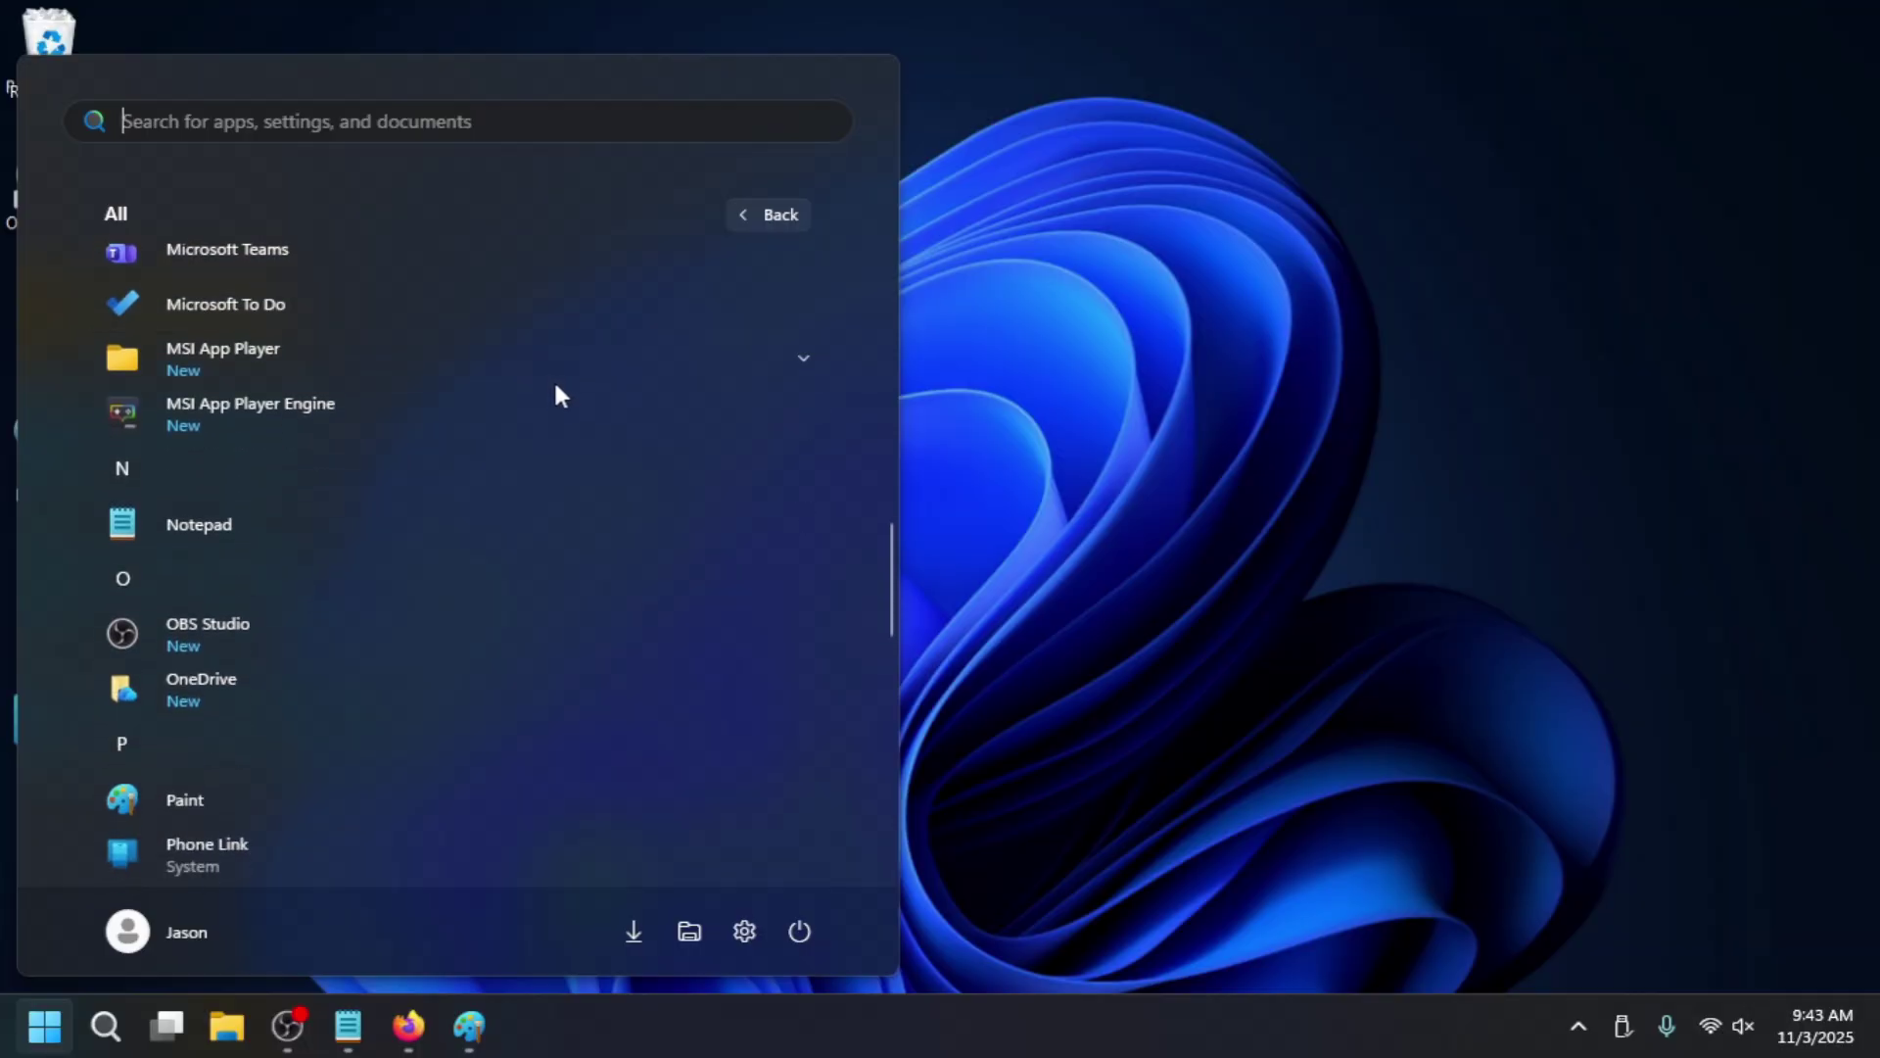
{"action": "scroll", "coordinate": [562, 381], "scroll_direction": "down", "scroll_amount": 1}
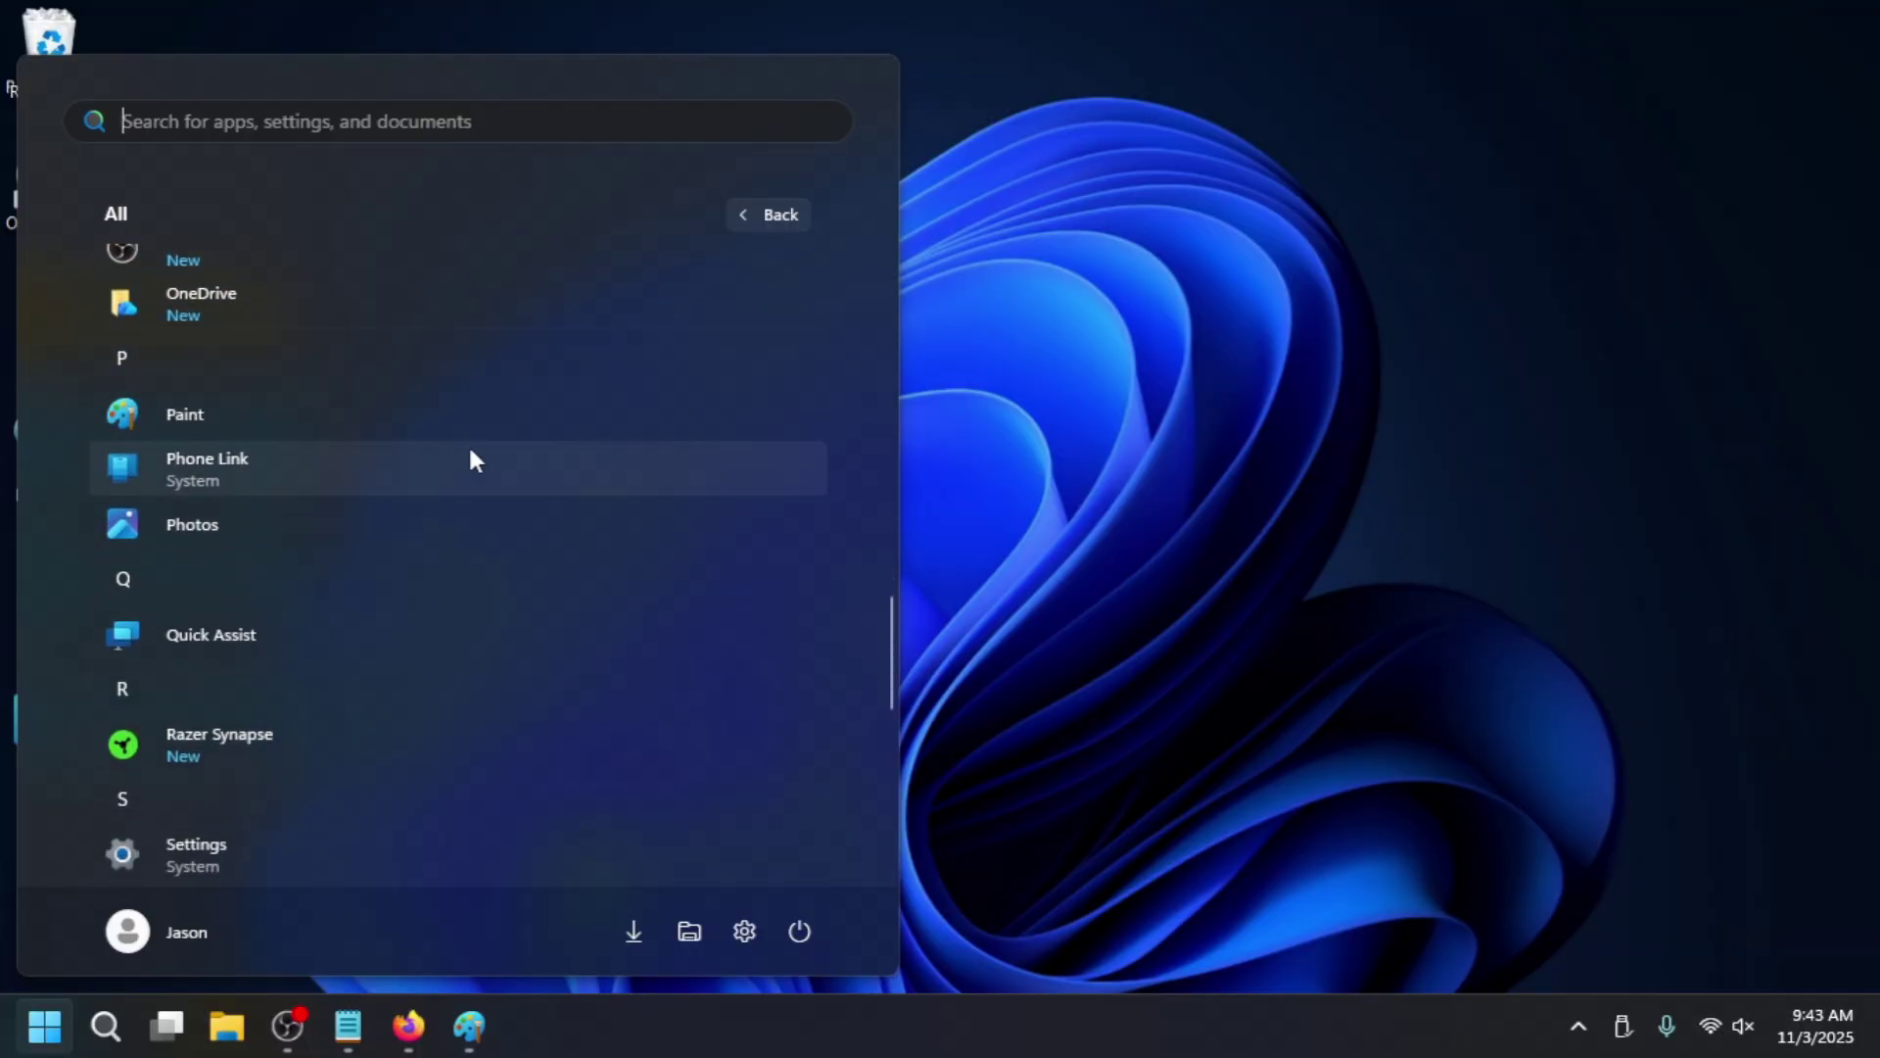
{"action": "scroll", "coordinate": [452, 541], "scroll_direction": "down", "scroll_amount": 6}
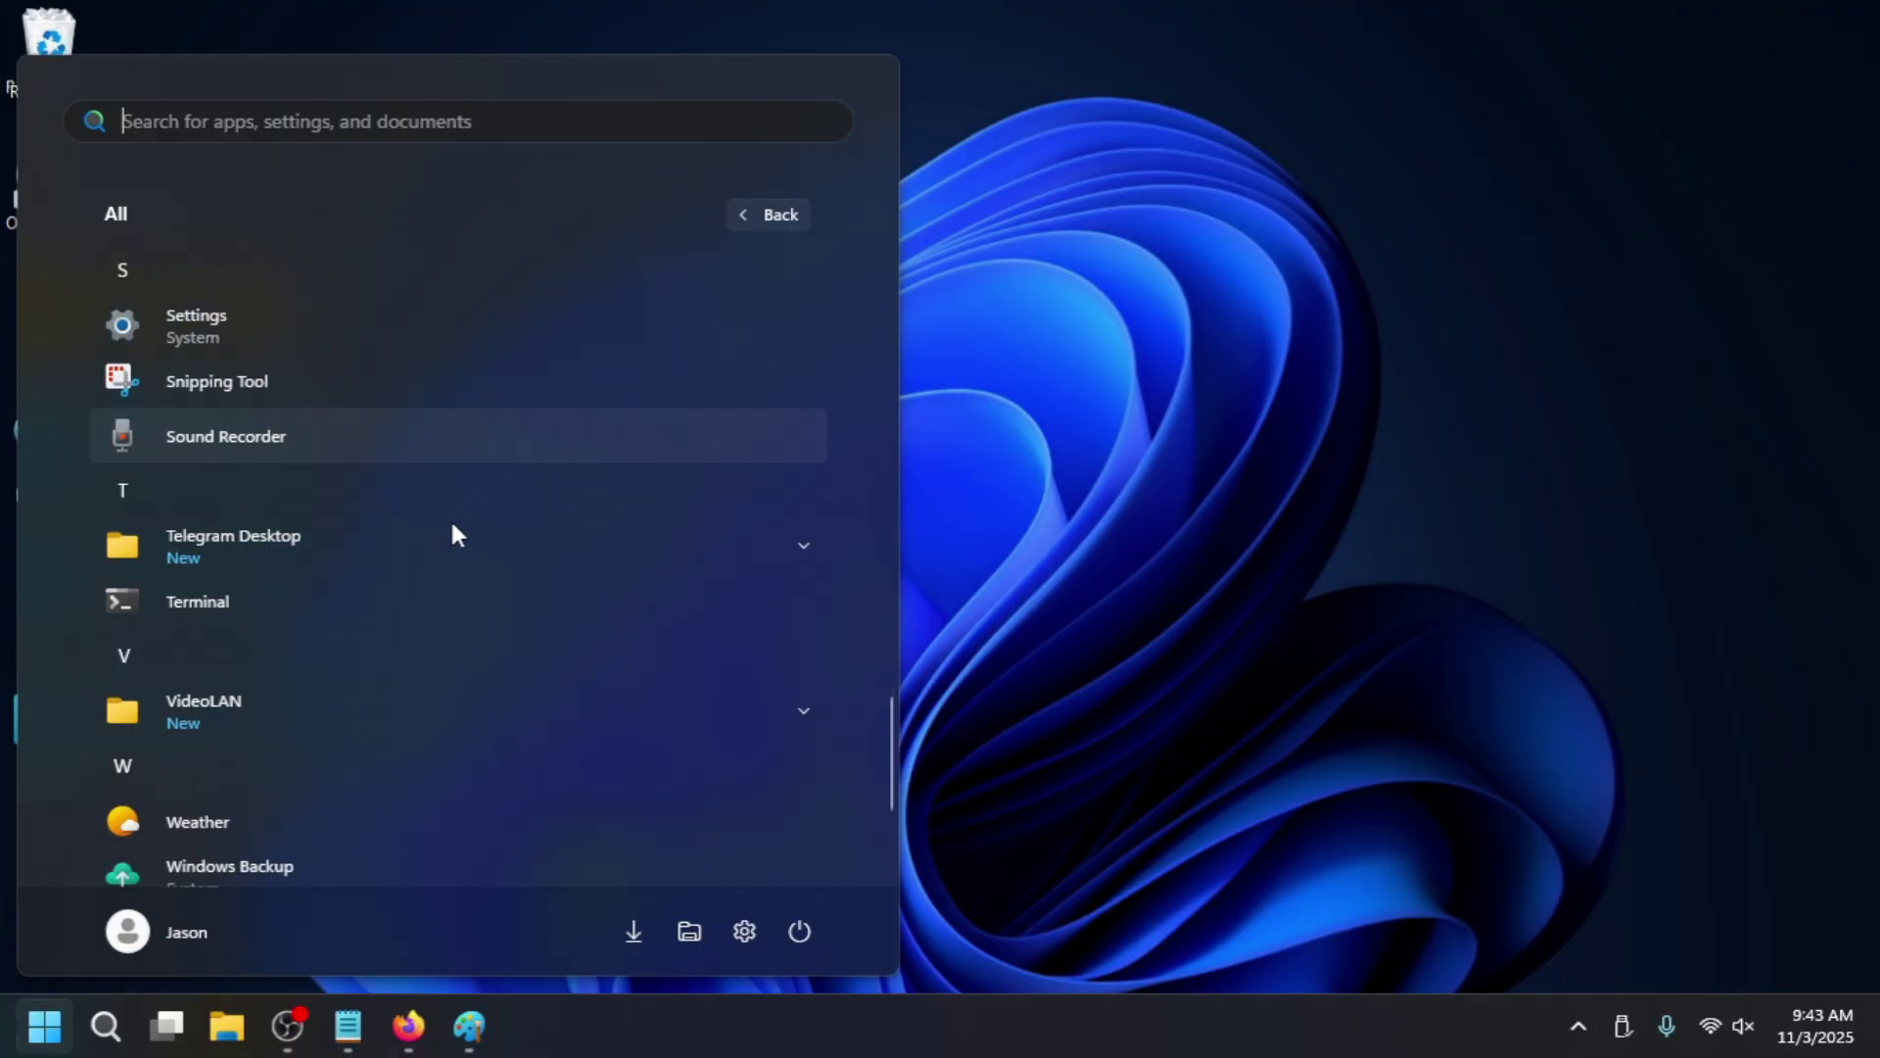
{"action": "scroll", "coordinate": [356, 575], "scroll_direction": "up", "scroll_amount": 5}
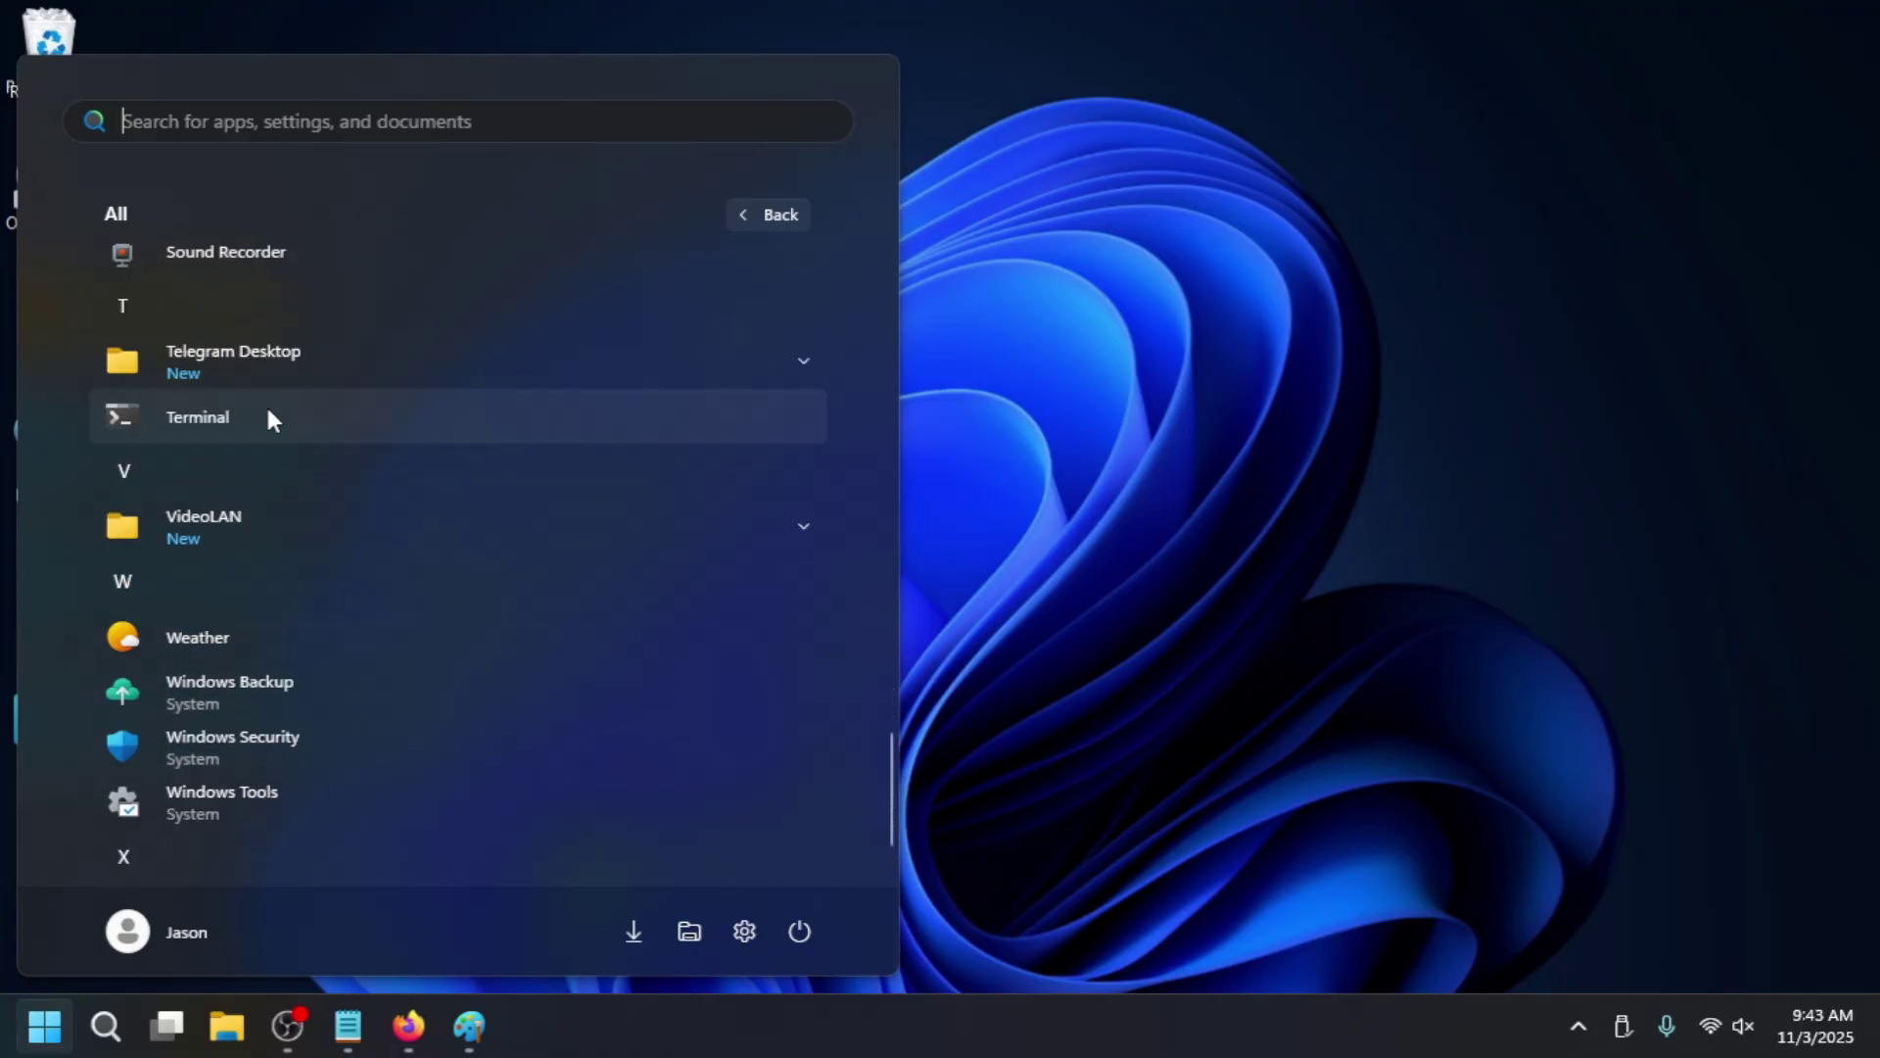
{"action": "scroll", "coordinate": [298, 563], "scroll_direction": "up", "scroll_amount": 5}
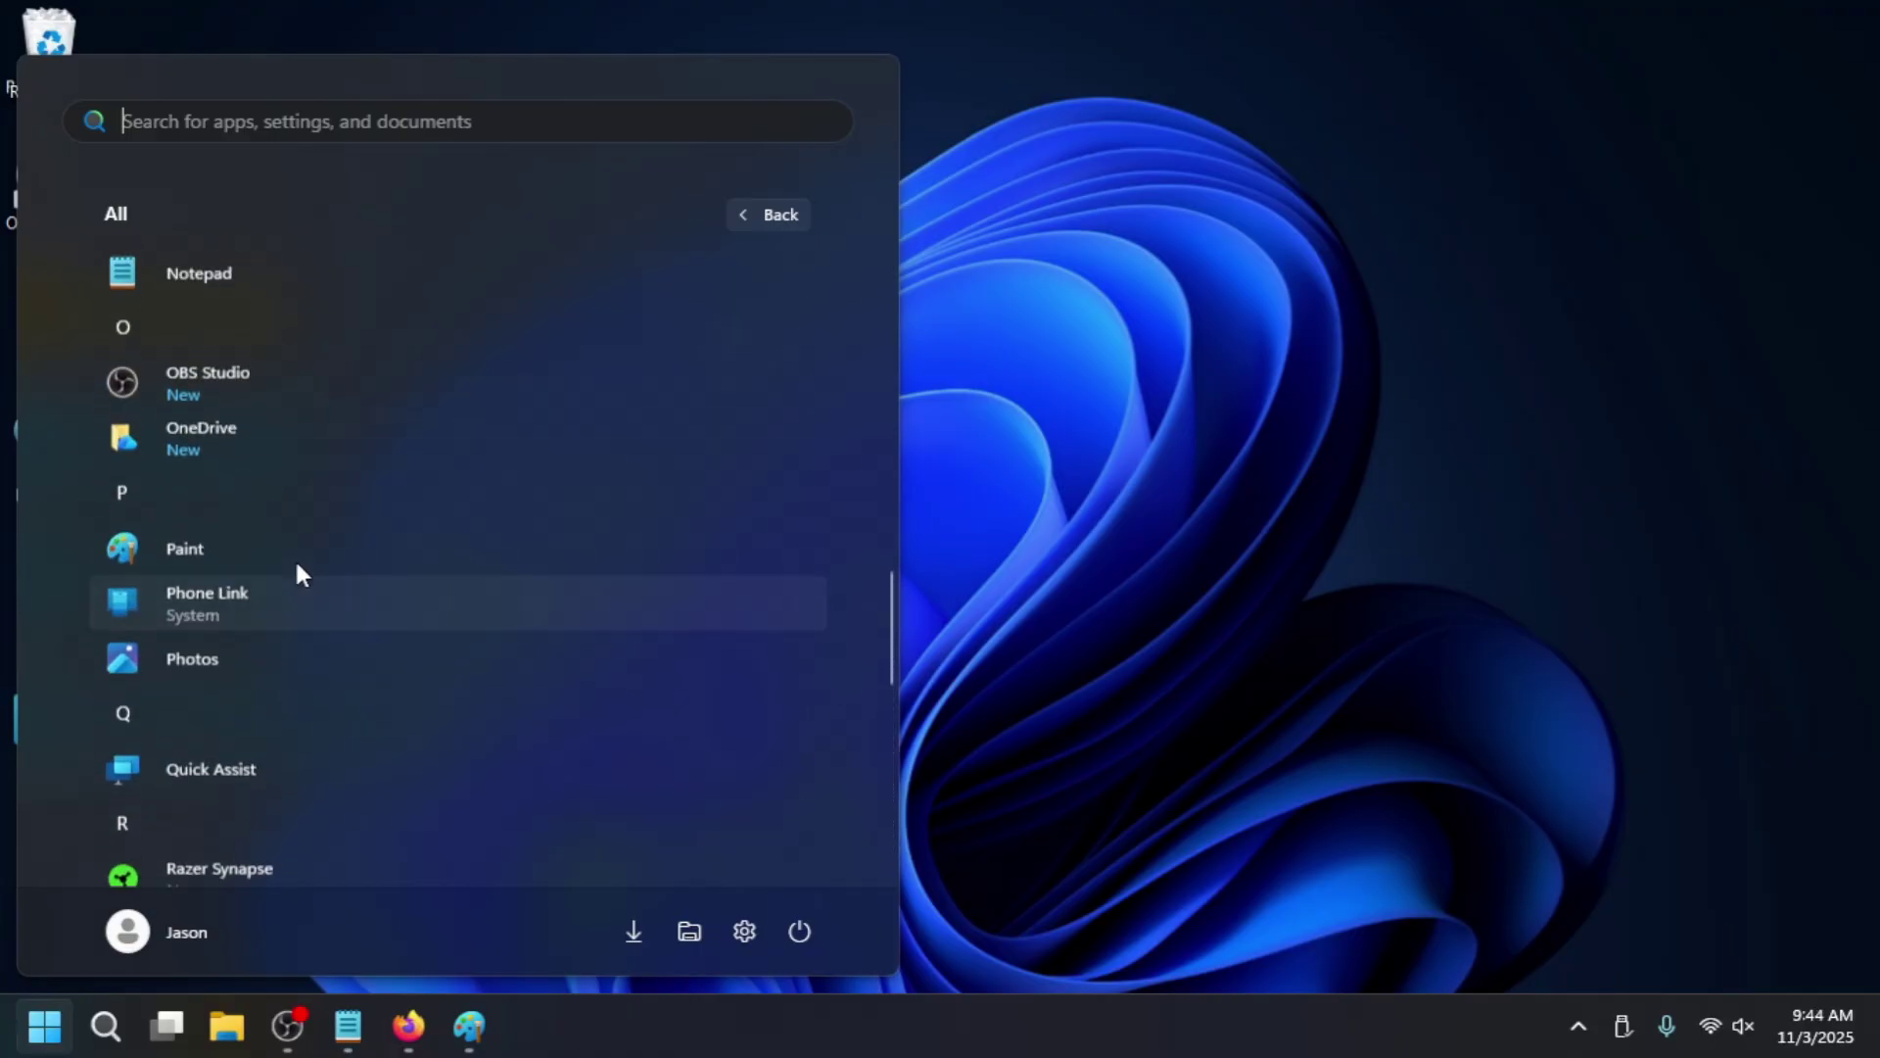
{"action": "scroll", "coordinate": [299, 558], "scroll_direction": "up", "scroll_amount": 4}
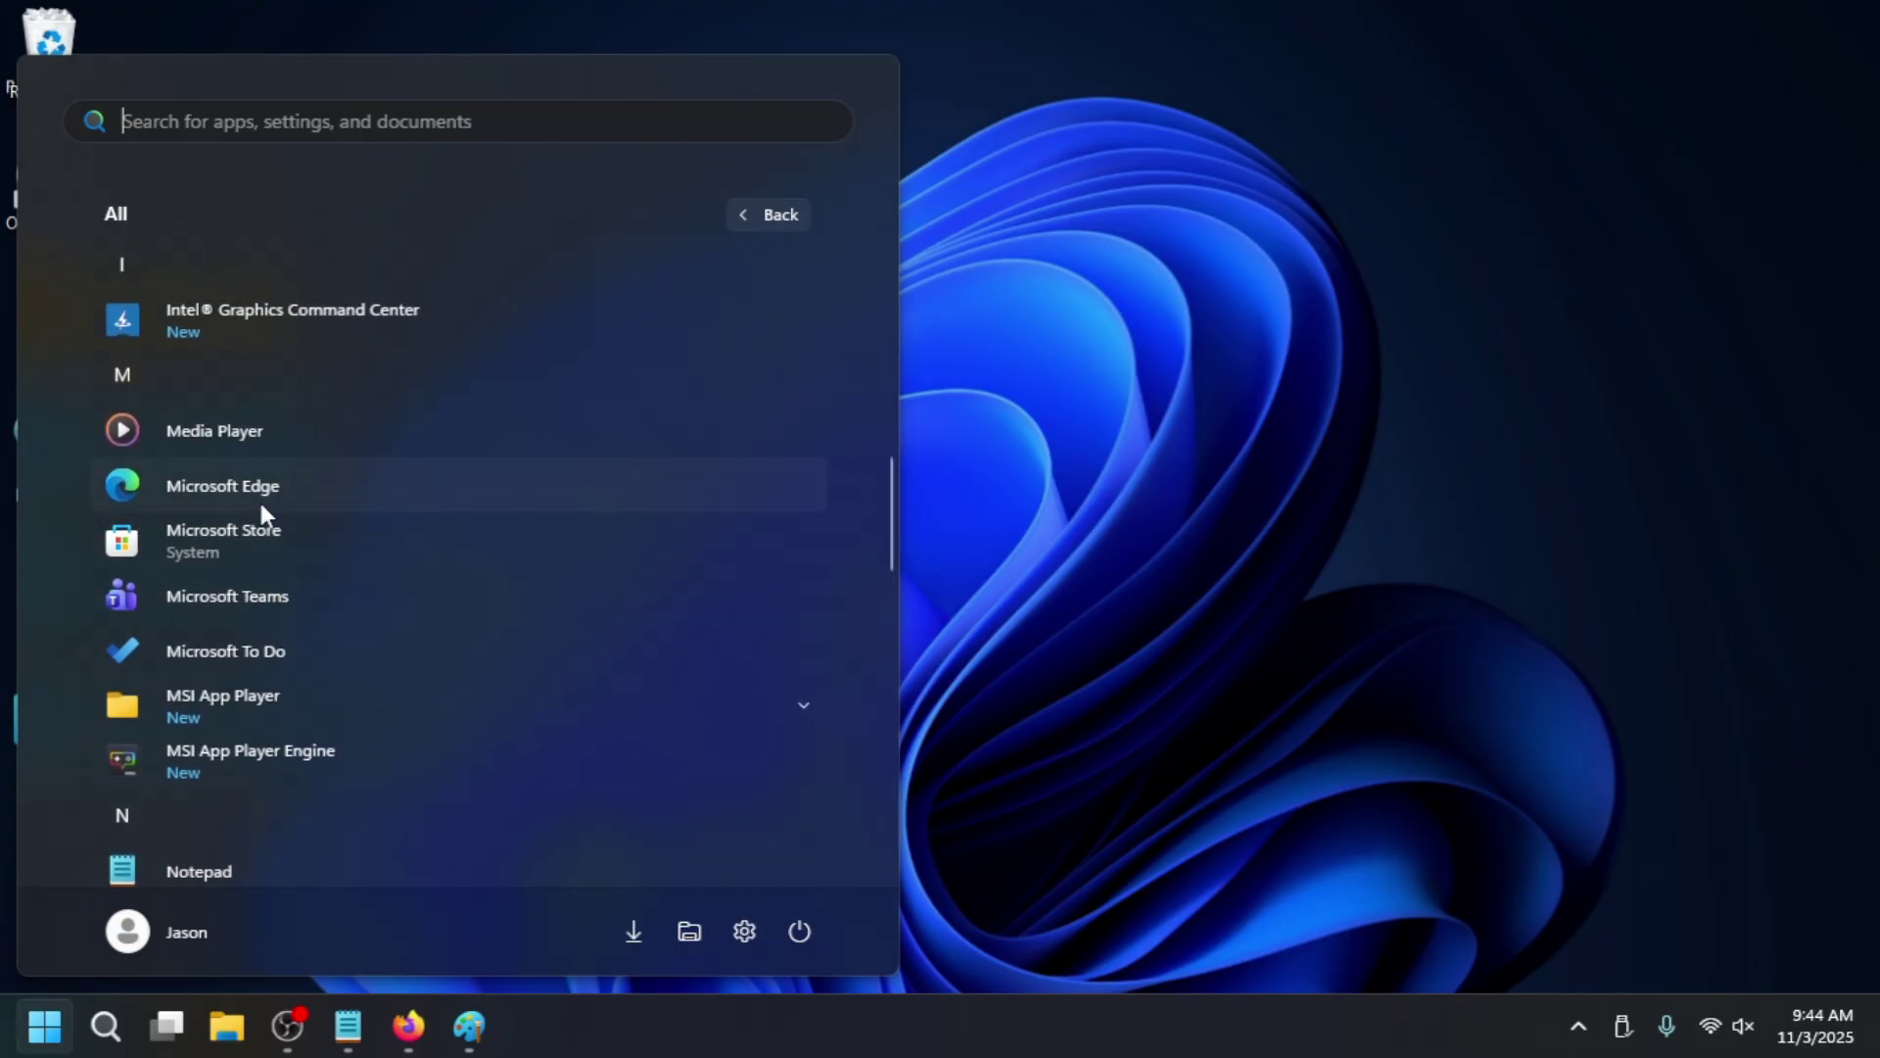
Uninstall Media Player from the All apps list.
{"action": "scroll", "coordinate": [264, 514], "scroll_direction": "up", "scroll_amount": 2}
{"action": "right_click", "coordinate": [277, 637]}
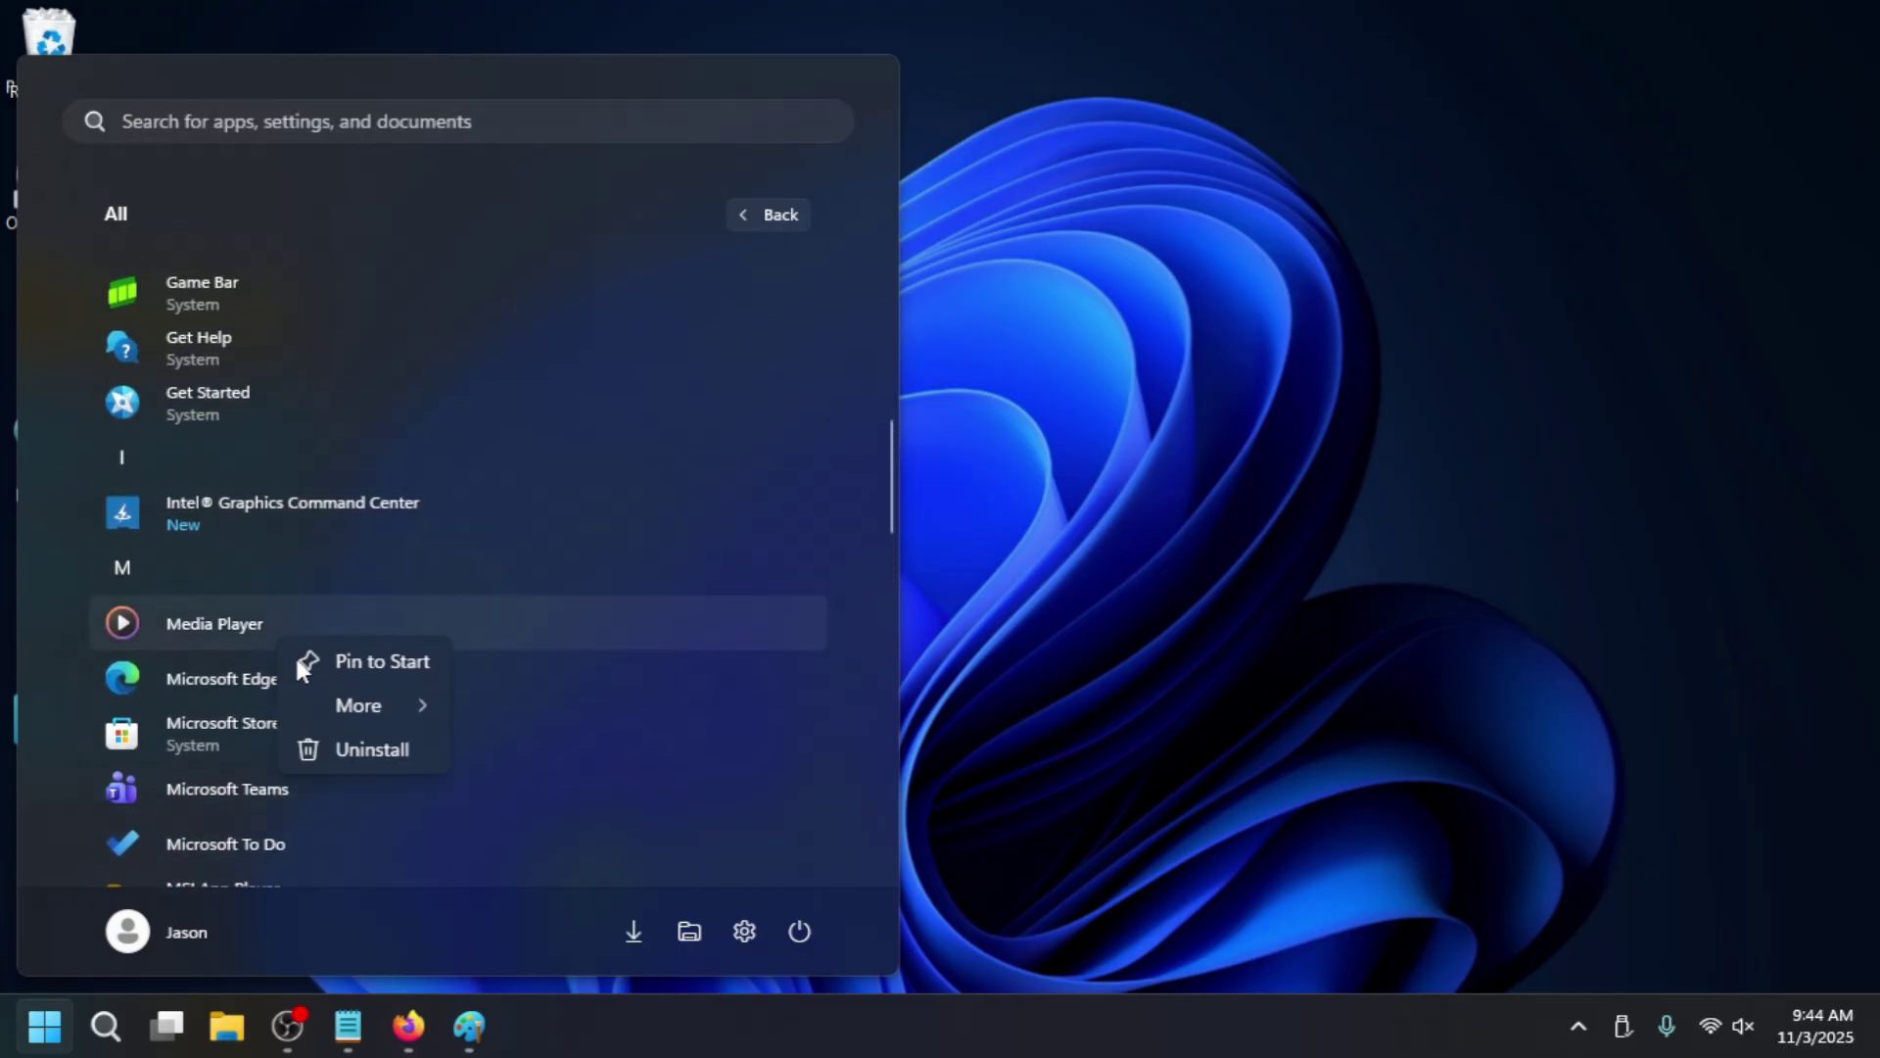
{"action": "left_click", "coordinate": [319, 749]}
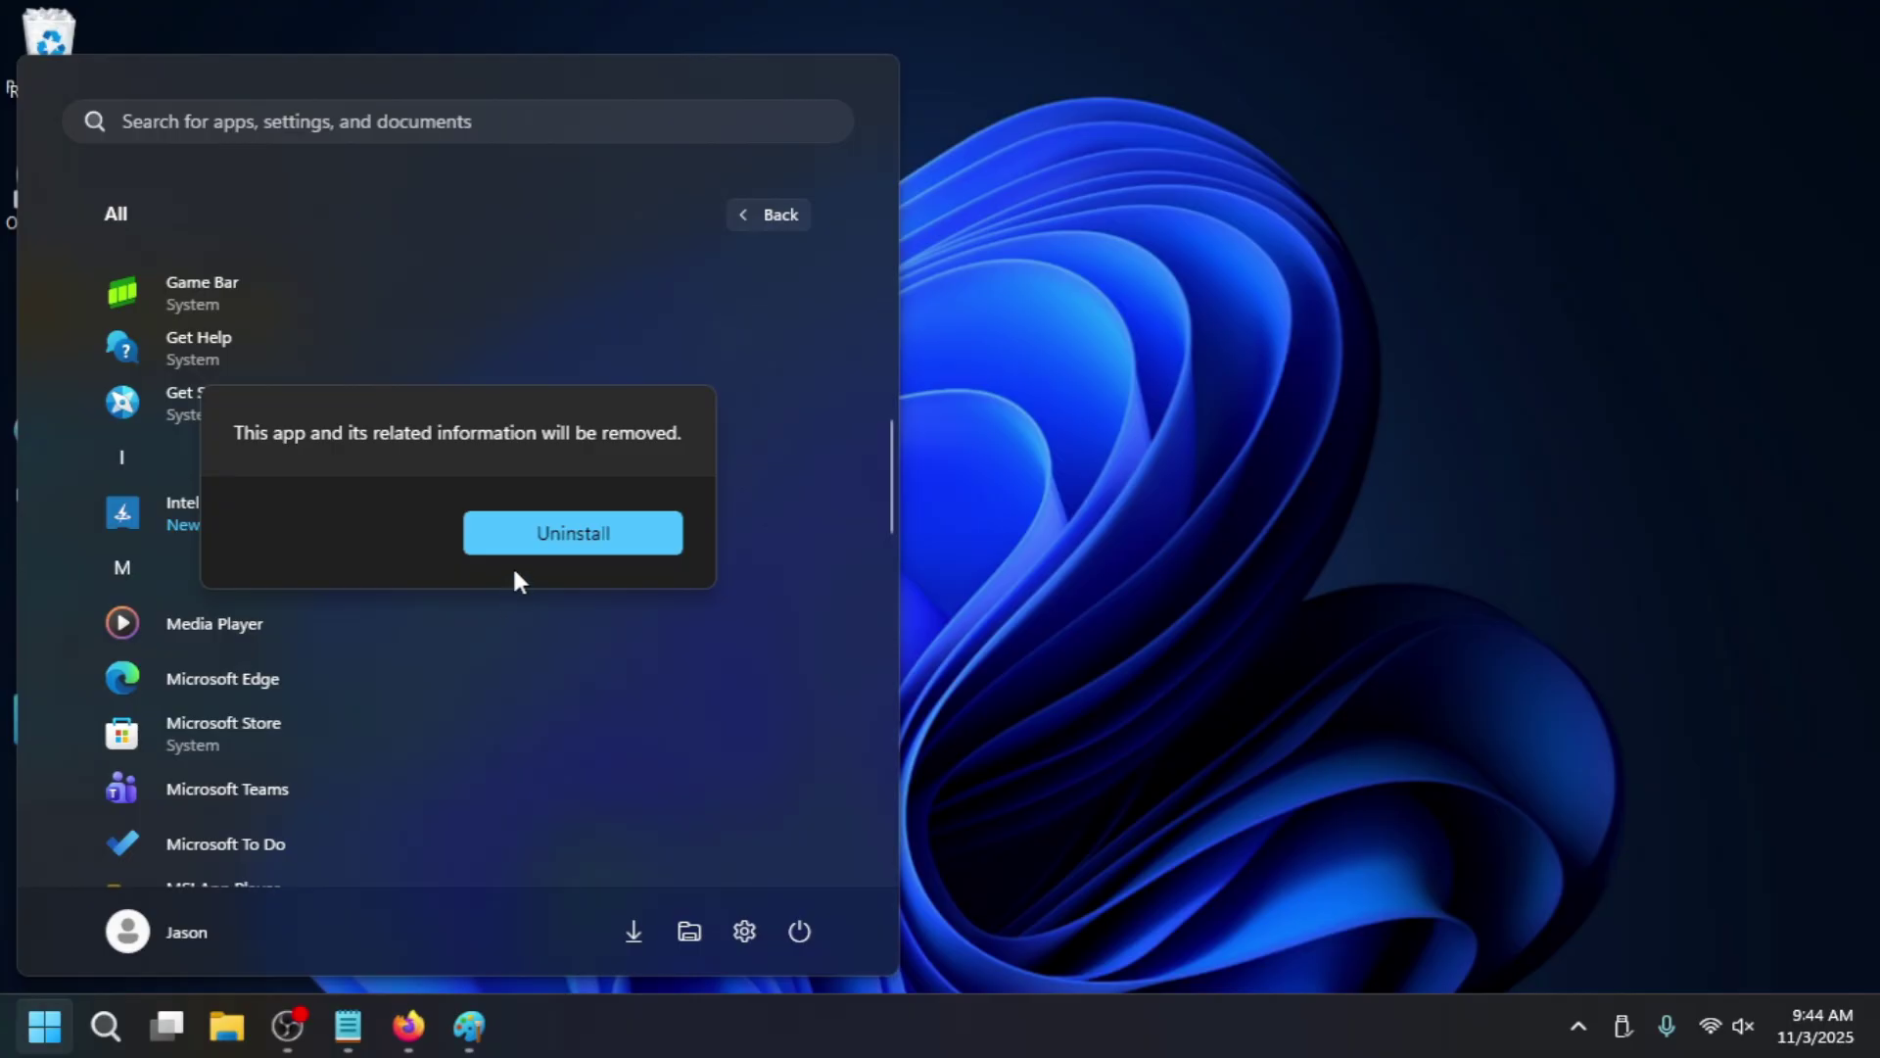
{"action": "left_click", "coordinate": [527, 544]}
Check Get Help's options twice, leaving the app installed.
{"action": "scroll", "coordinate": [293, 607], "scroll_direction": "up", "scroll_amount": 3}
{"action": "right_click", "coordinate": [229, 642]}
{"action": "left_click", "coordinate": [72, 655]}
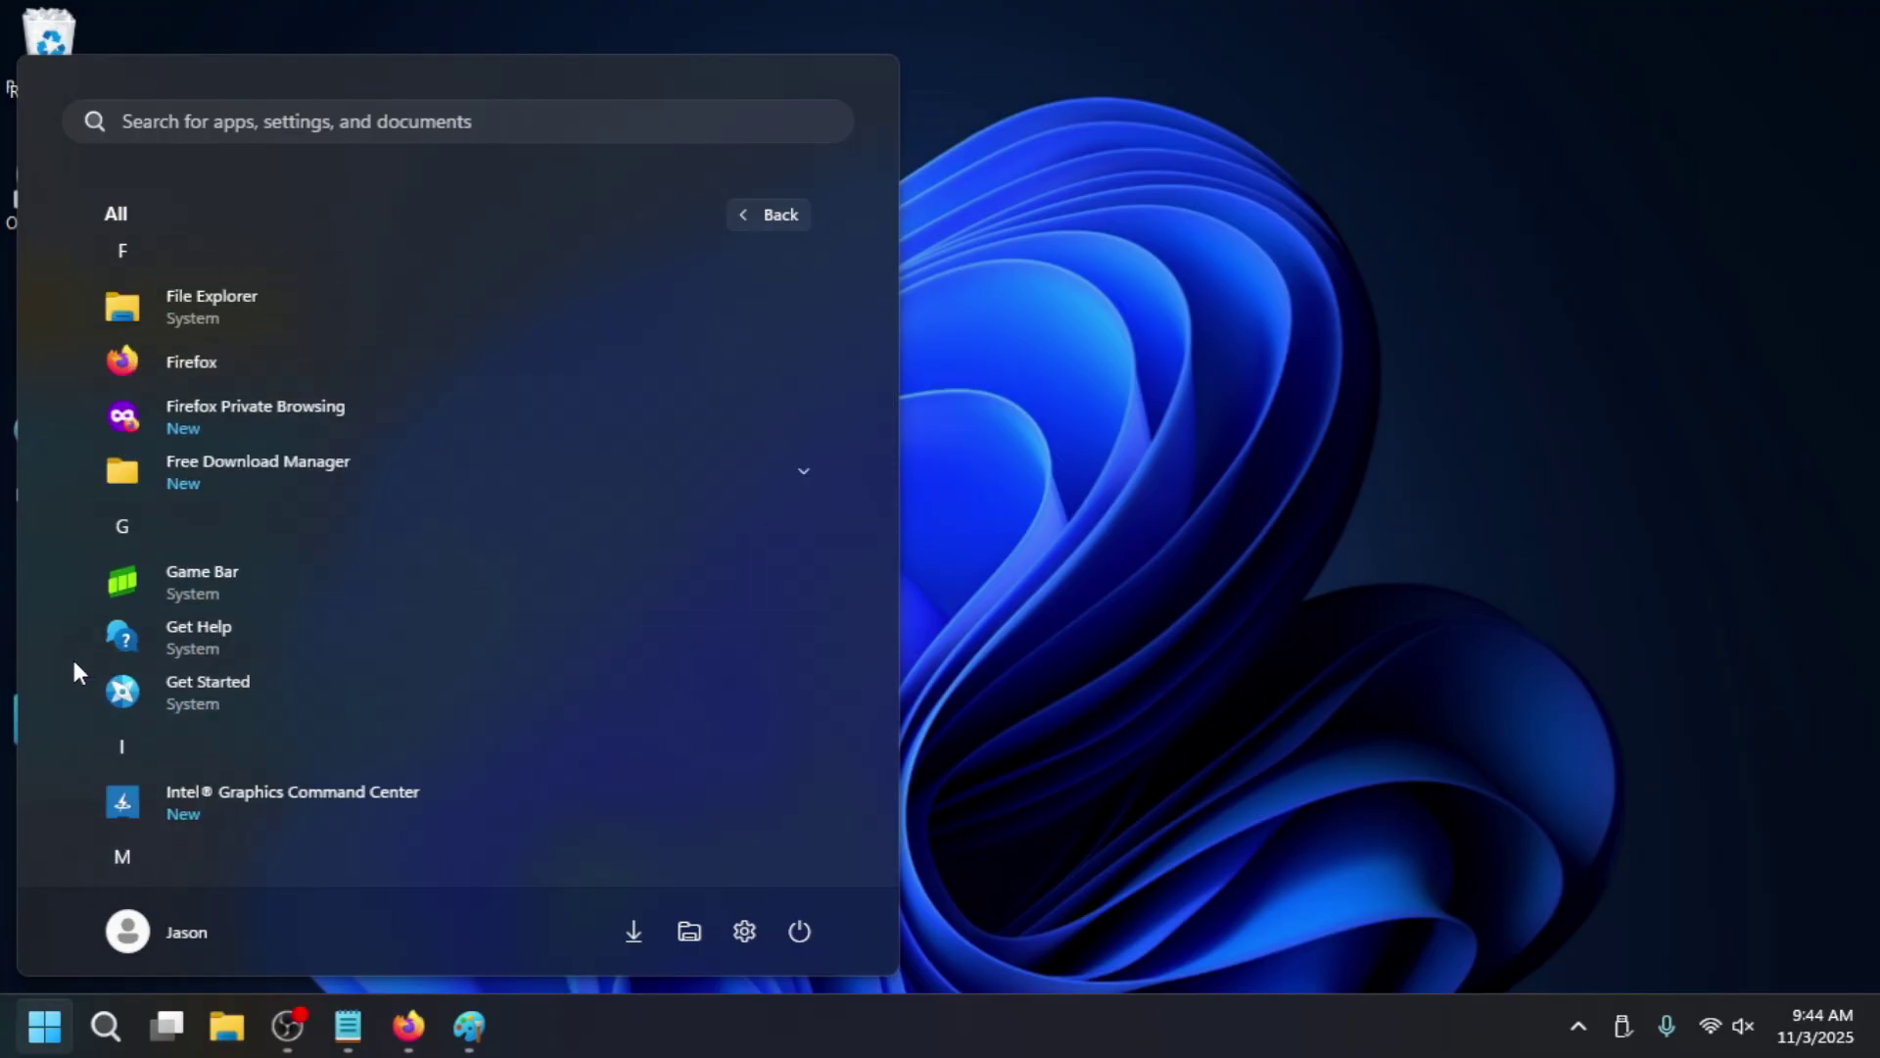
{"action": "right_click", "coordinate": [277, 651]}
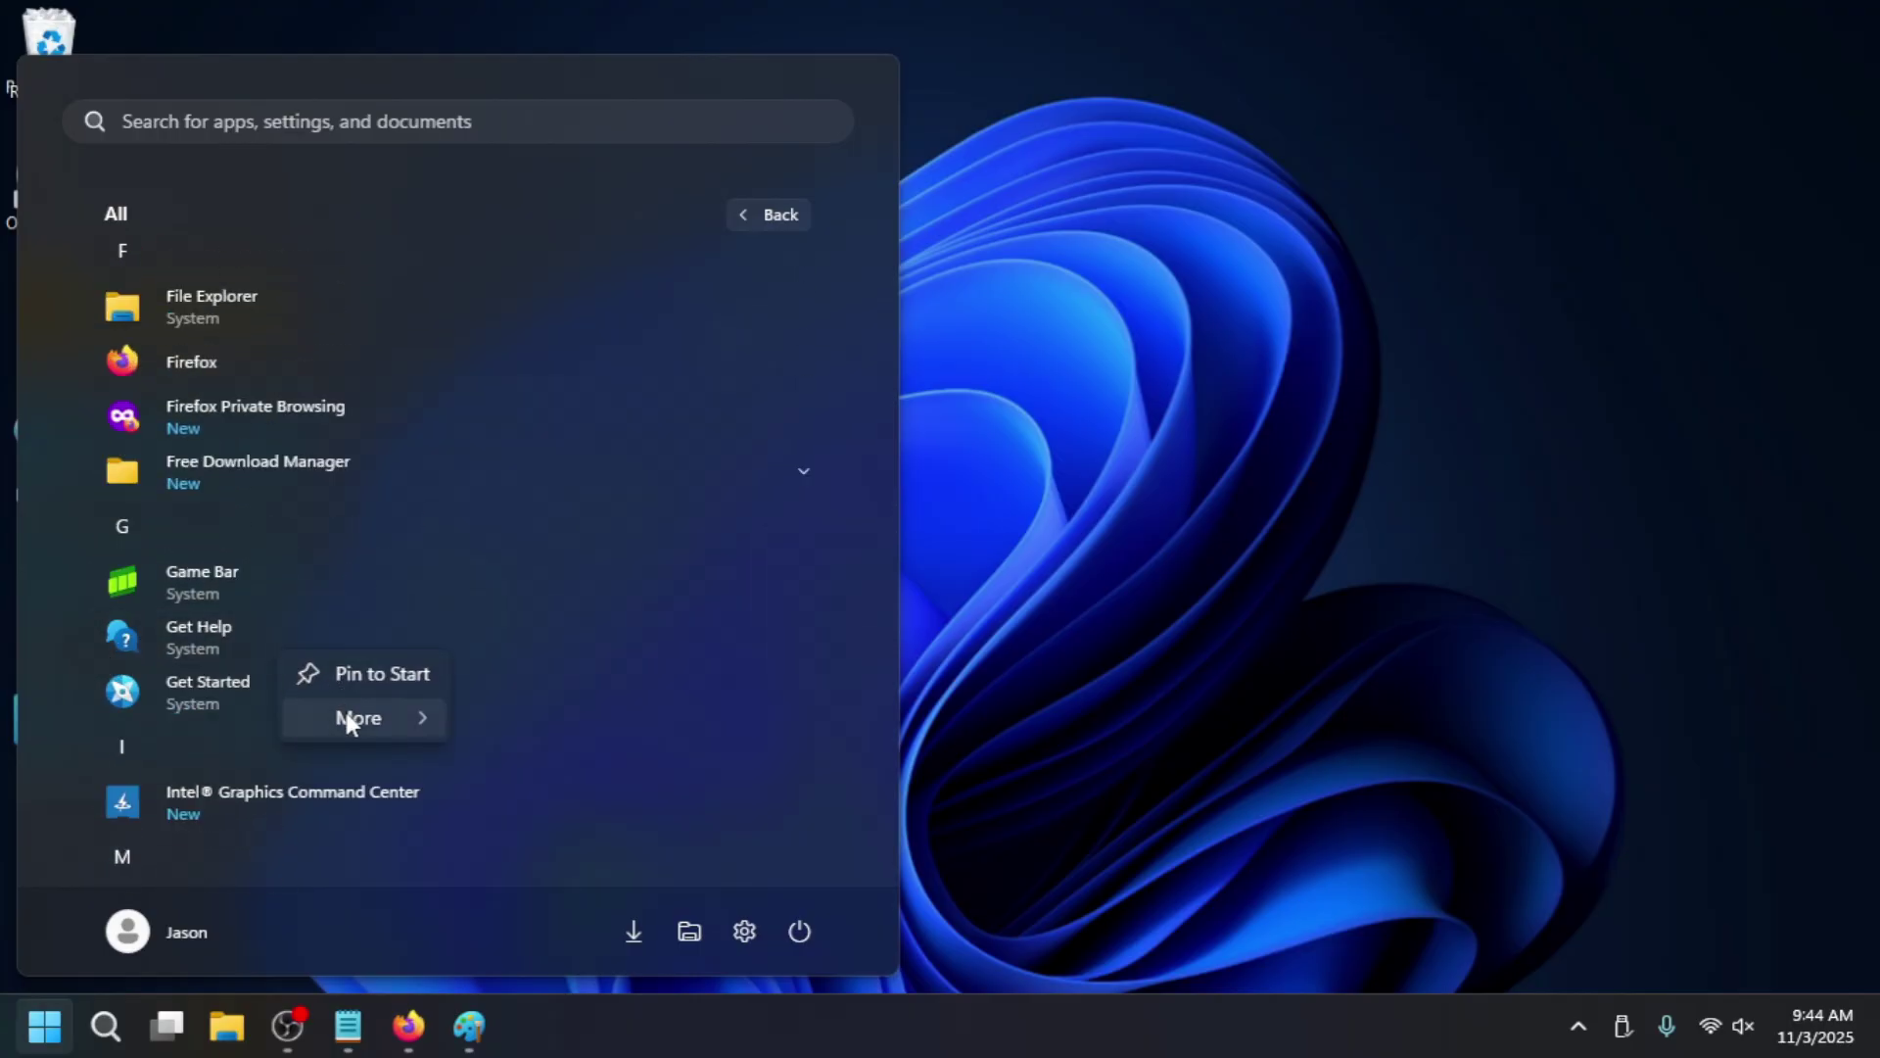
{"action": "mouse_move", "coordinate": [344, 718]}
{"action": "left_click", "coordinate": [27, 629]}
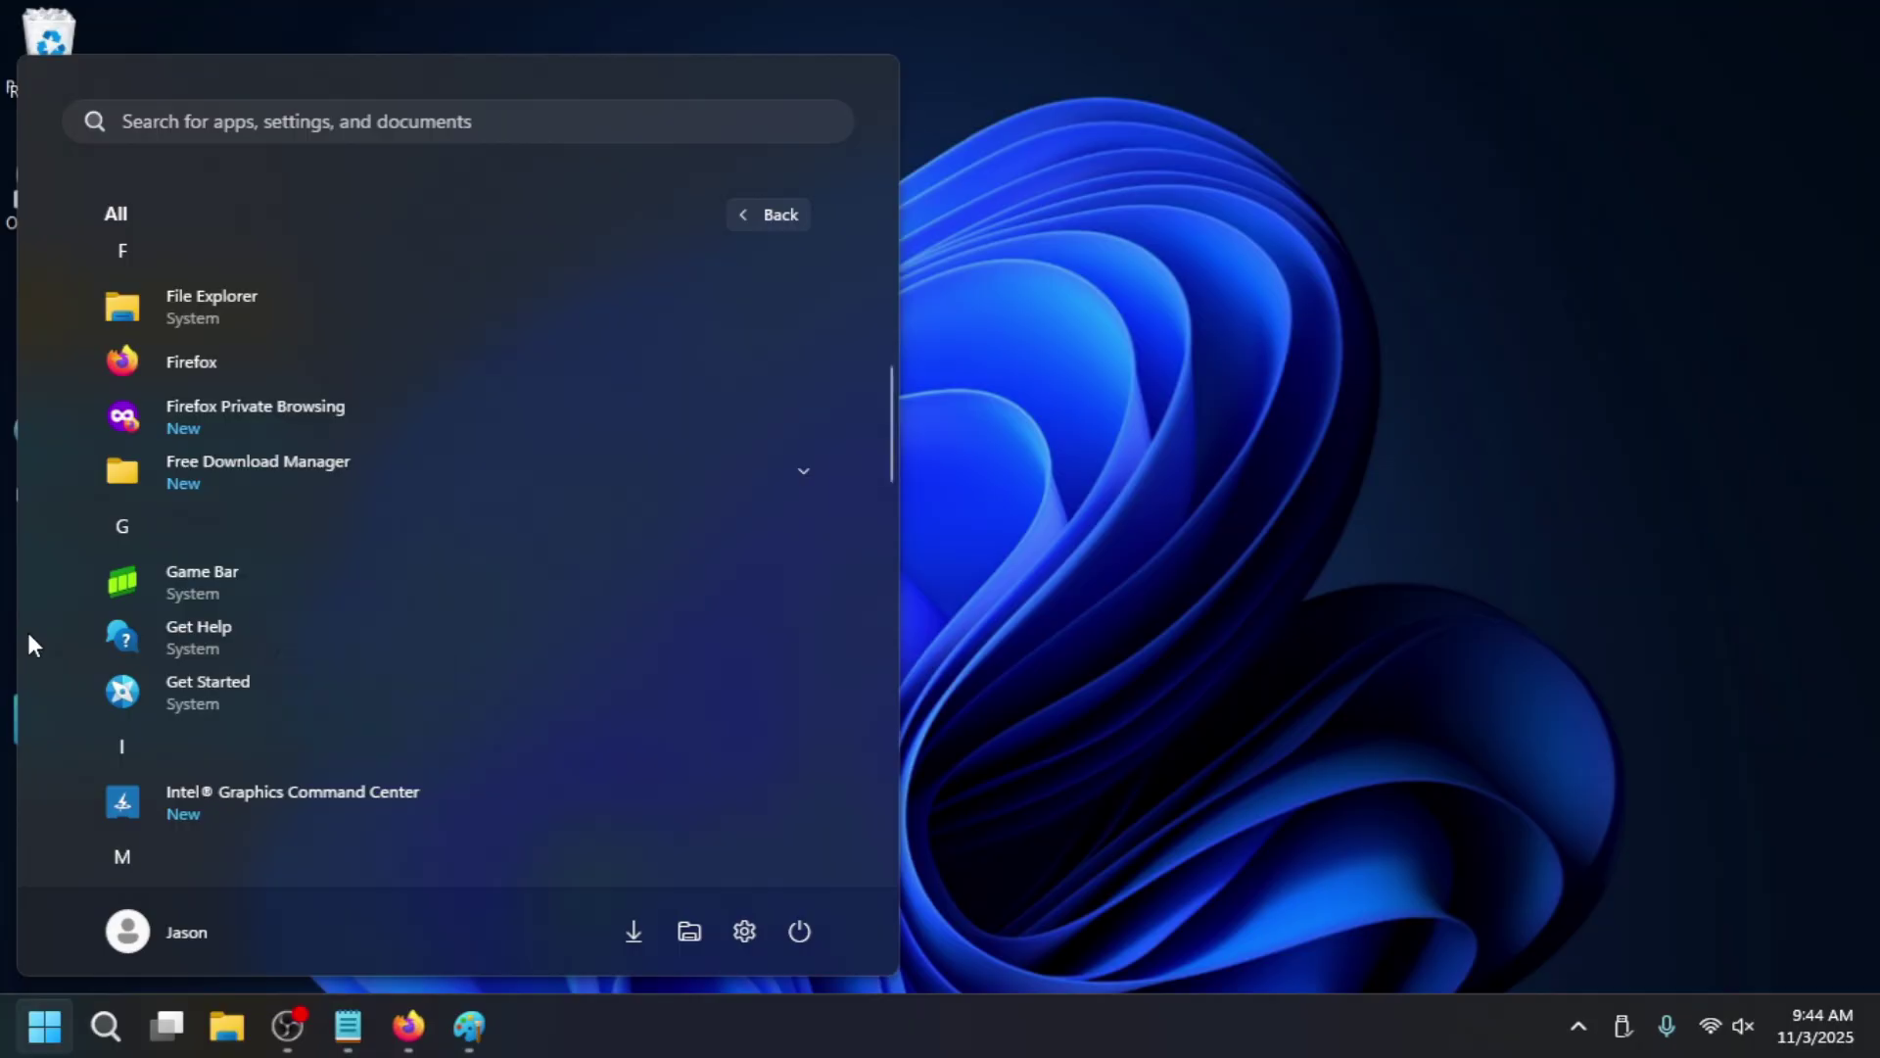
Uninstall Paint from the All apps list.
{"action": "scroll", "coordinate": [182, 567], "scroll_direction": "up", "scroll_amount": 3}
{"action": "scroll", "coordinate": [182, 573], "scroll_direction": "up", "scroll_amount": 2}
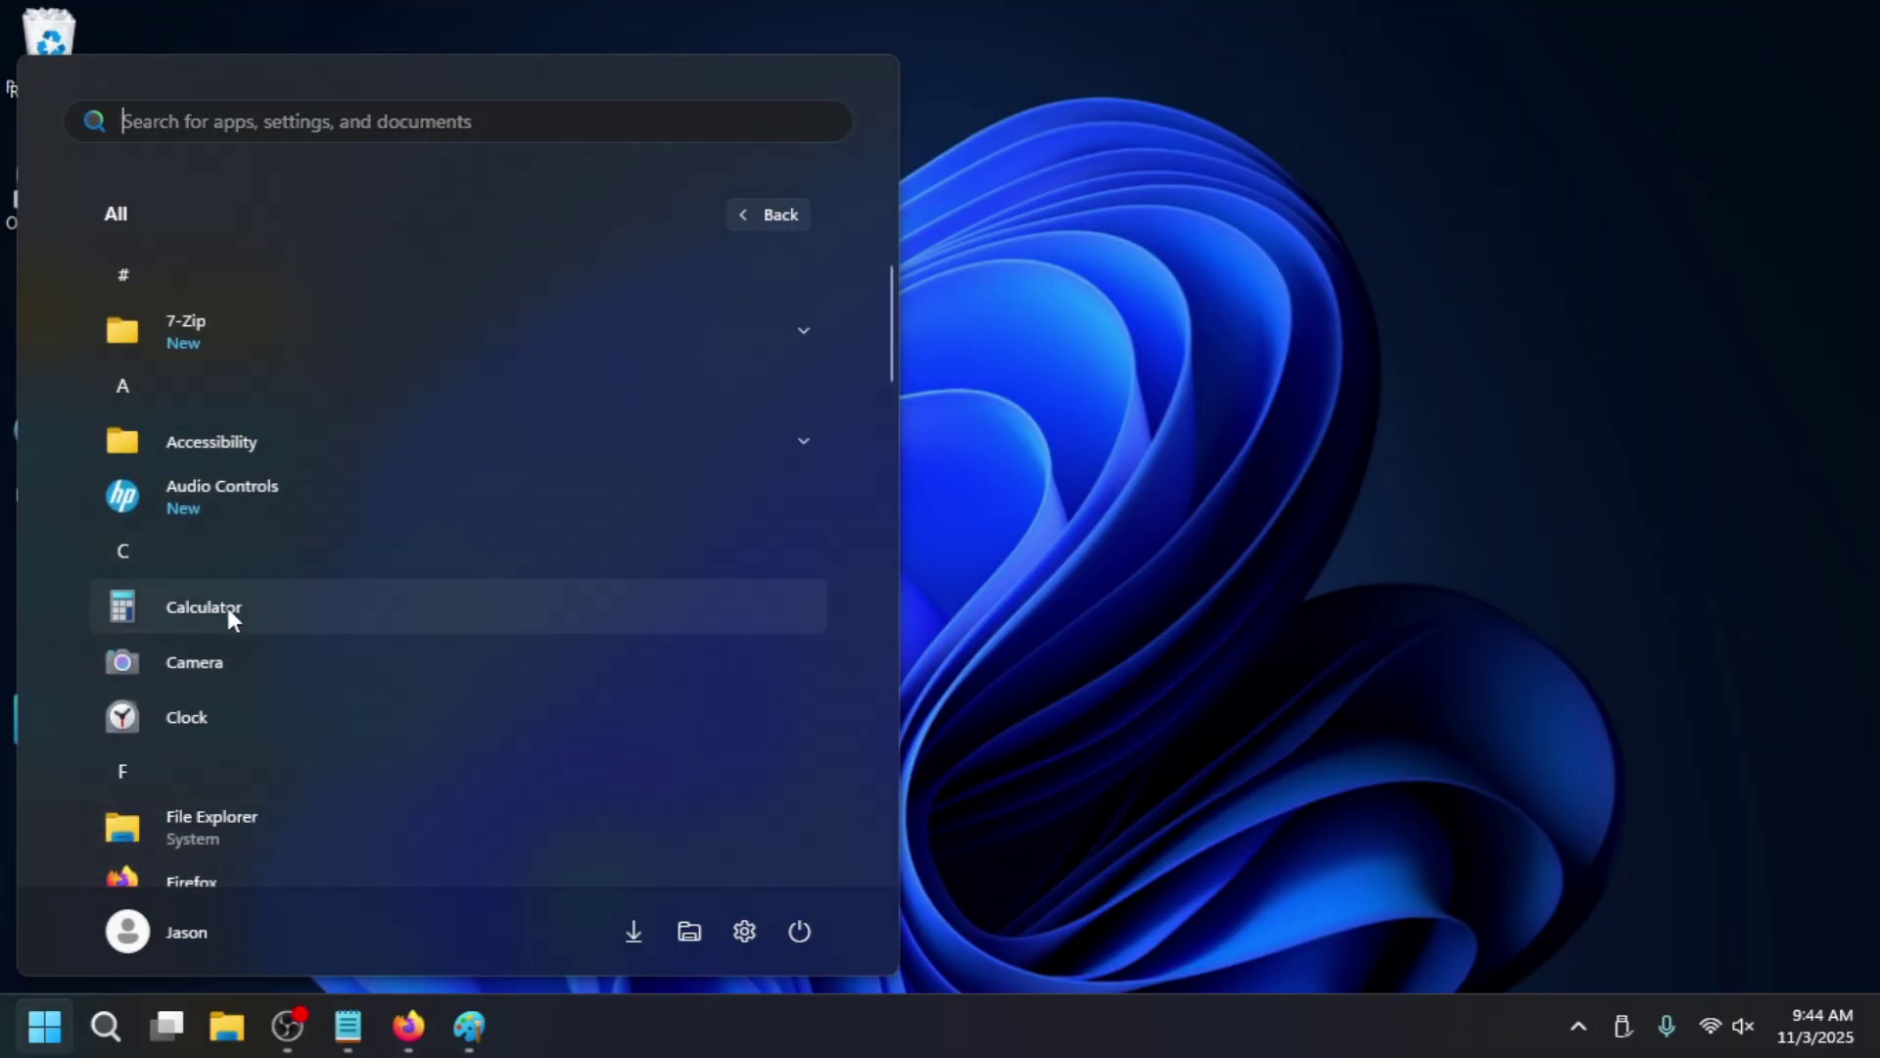
{"action": "scroll", "coordinate": [227, 607], "scroll_direction": "down", "scroll_amount": 5}
{"action": "scroll", "coordinate": [432, 568], "scroll_direction": "down", "scroll_amount": 5}
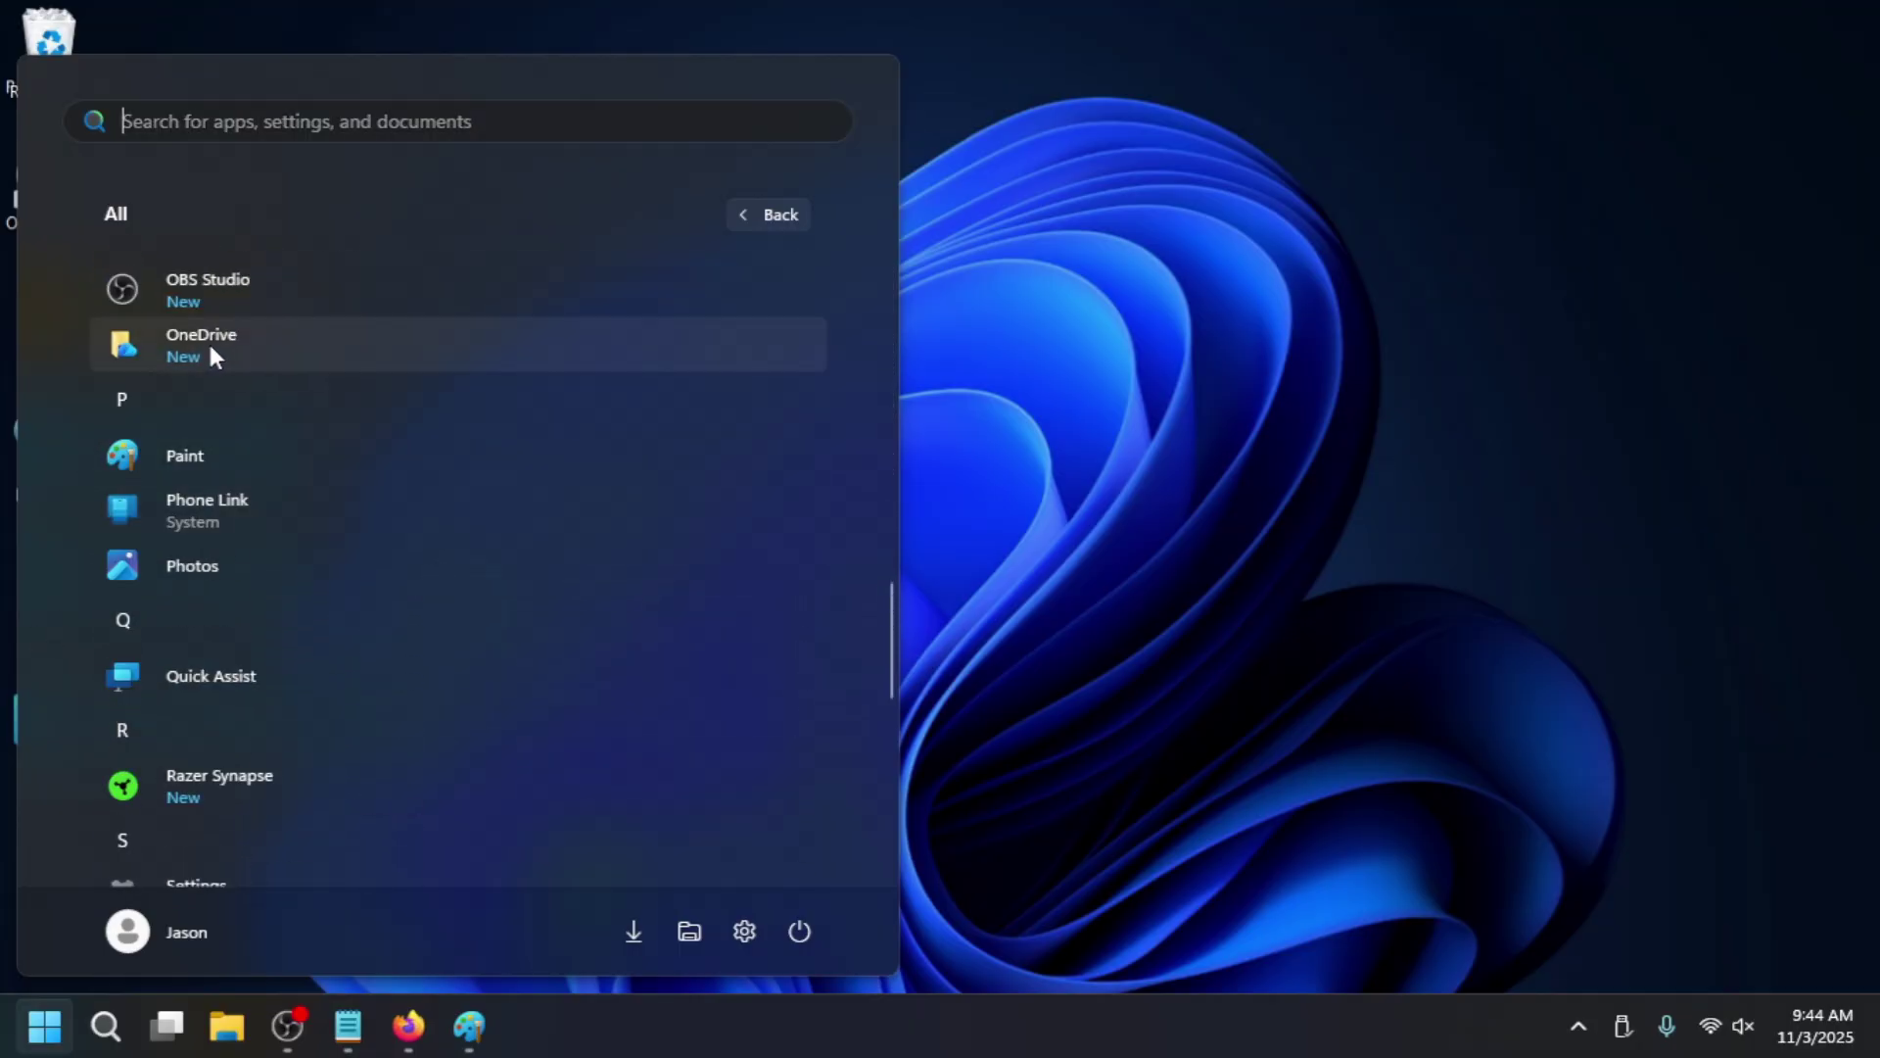
{"action": "right_click", "coordinate": [225, 468]}
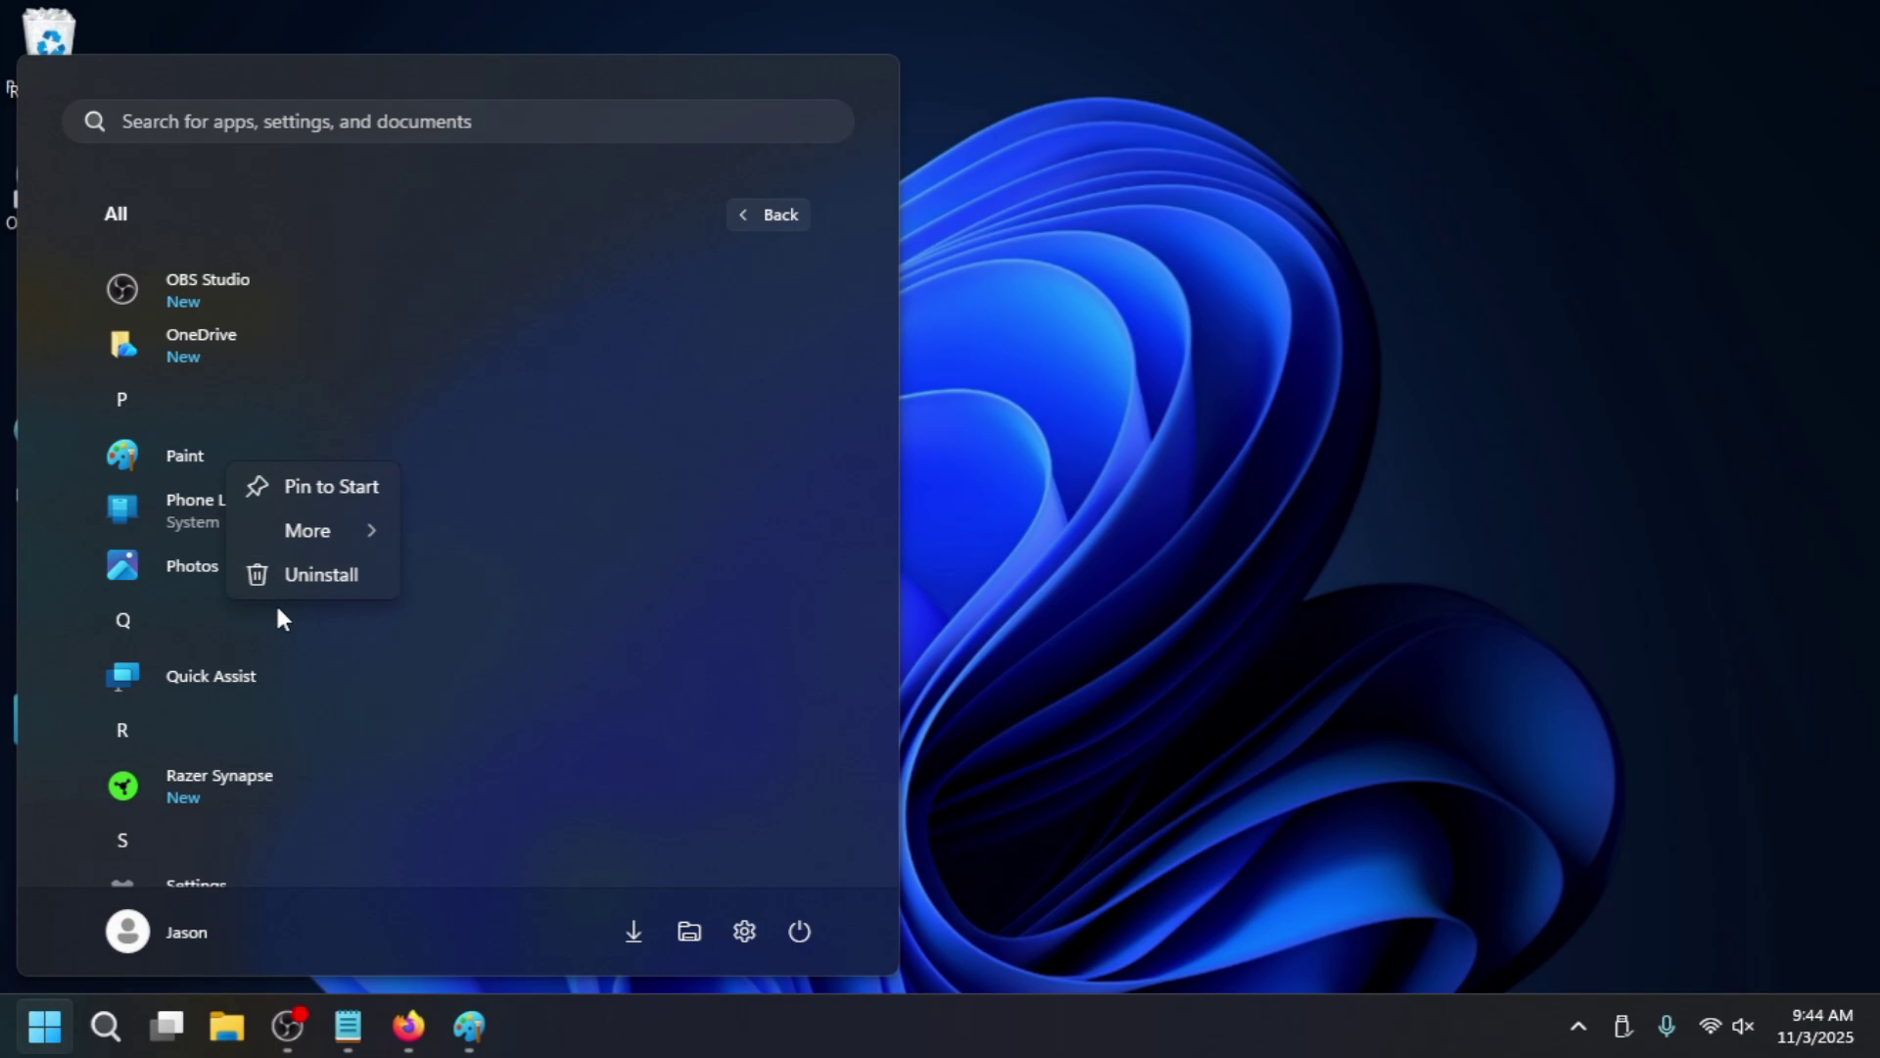
{"action": "left_click", "coordinate": [277, 582]}
Uninstall Snipping Tool and confirm the removal.
{"action": "scroll", "coordinate": [272, 419], "scroll_direction": "down", "scroll_amount": 5}
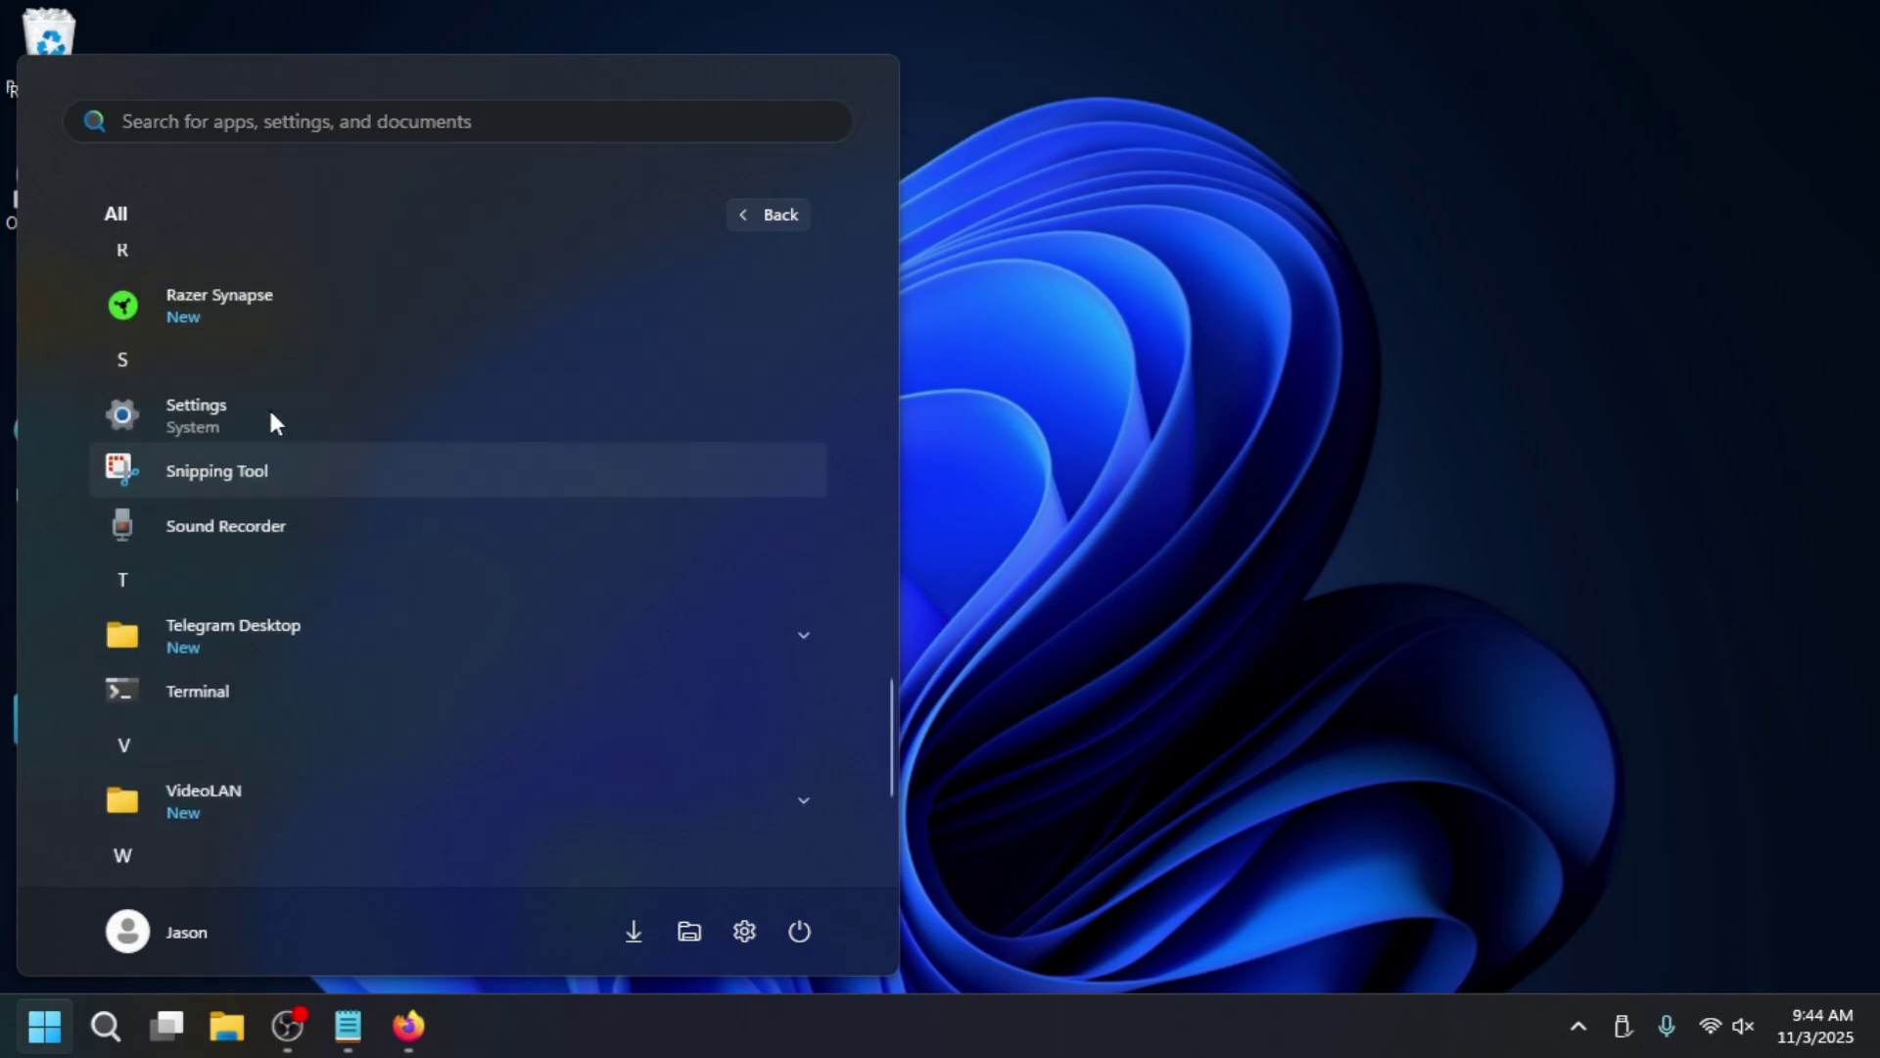
{"action": "scroll", "coordinate": [277, 419], "scroll_direction": "up", "scroll_amount": 3}
{"action": "scroll", "coordinate": [276, 382], "scroll_direction": "down", "scroll_amount": 4}
{"action": "right_click", "coordinate": [268, 327]}
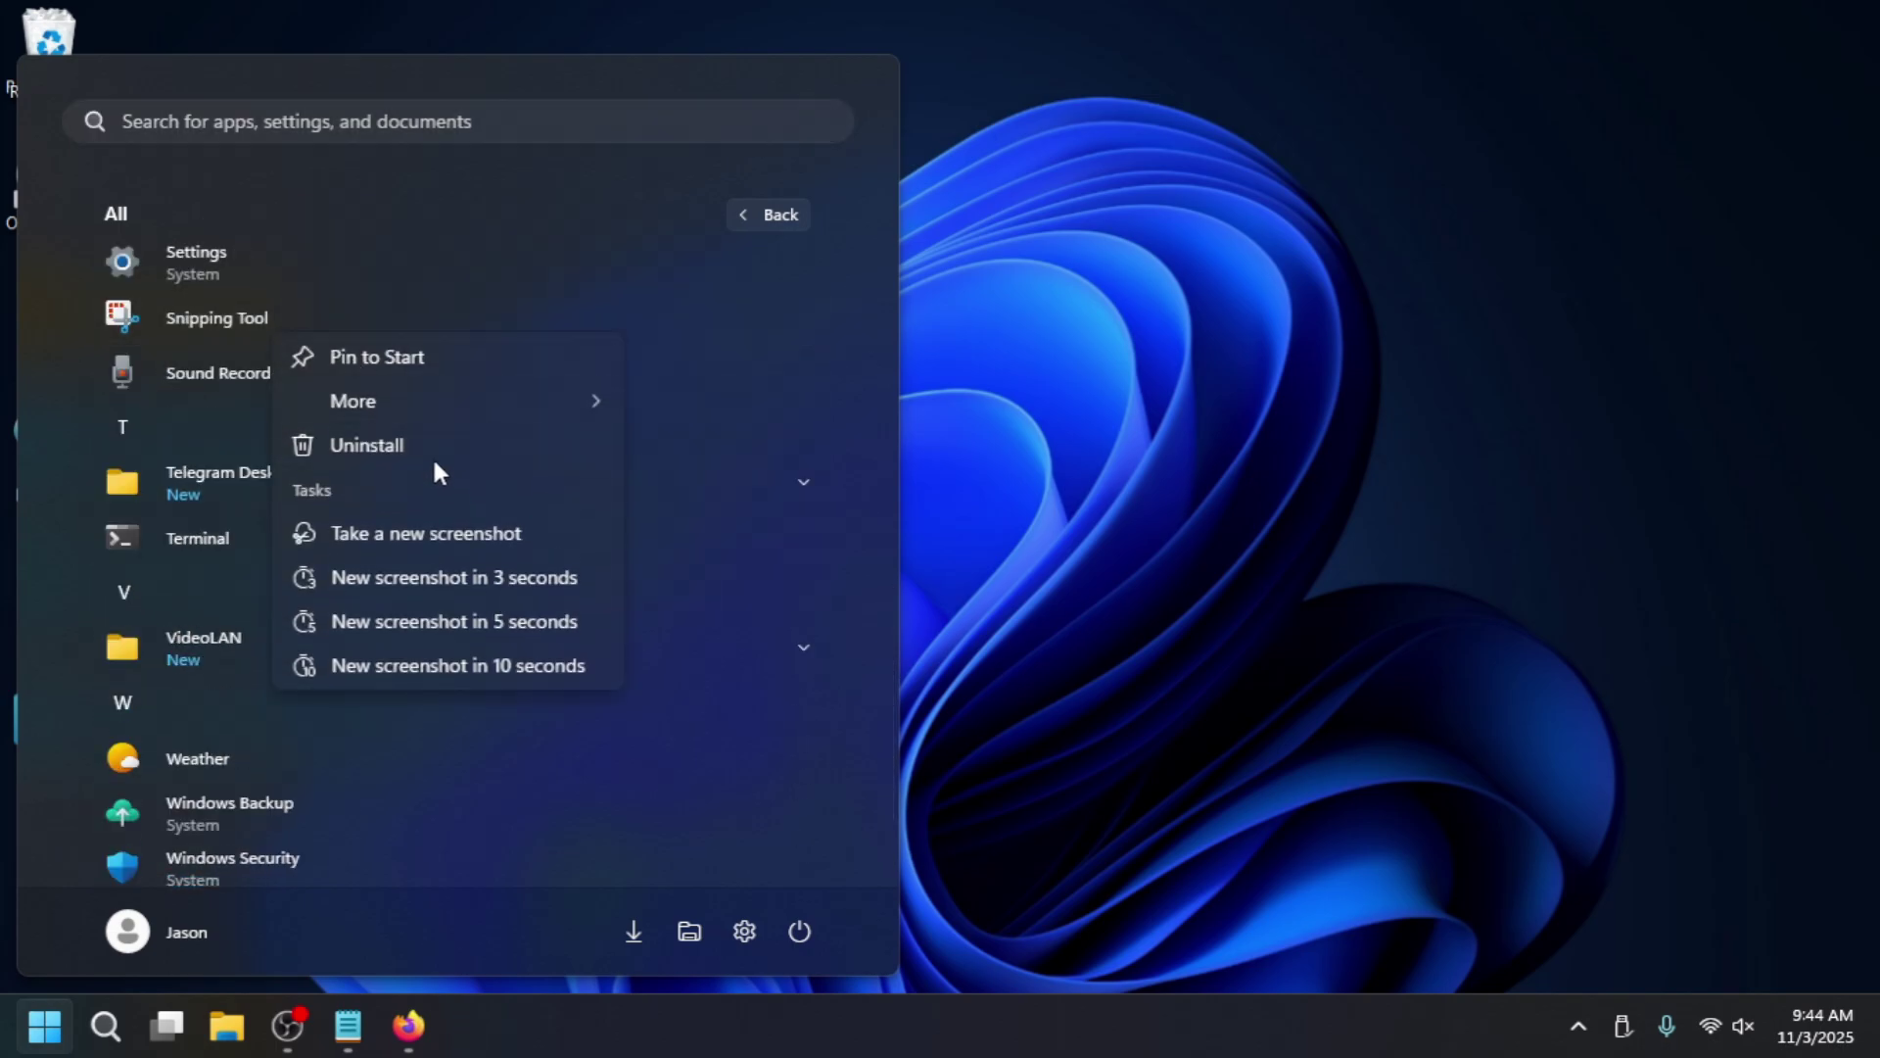
{"action": "left_click", "coordinate": [432, 446]}
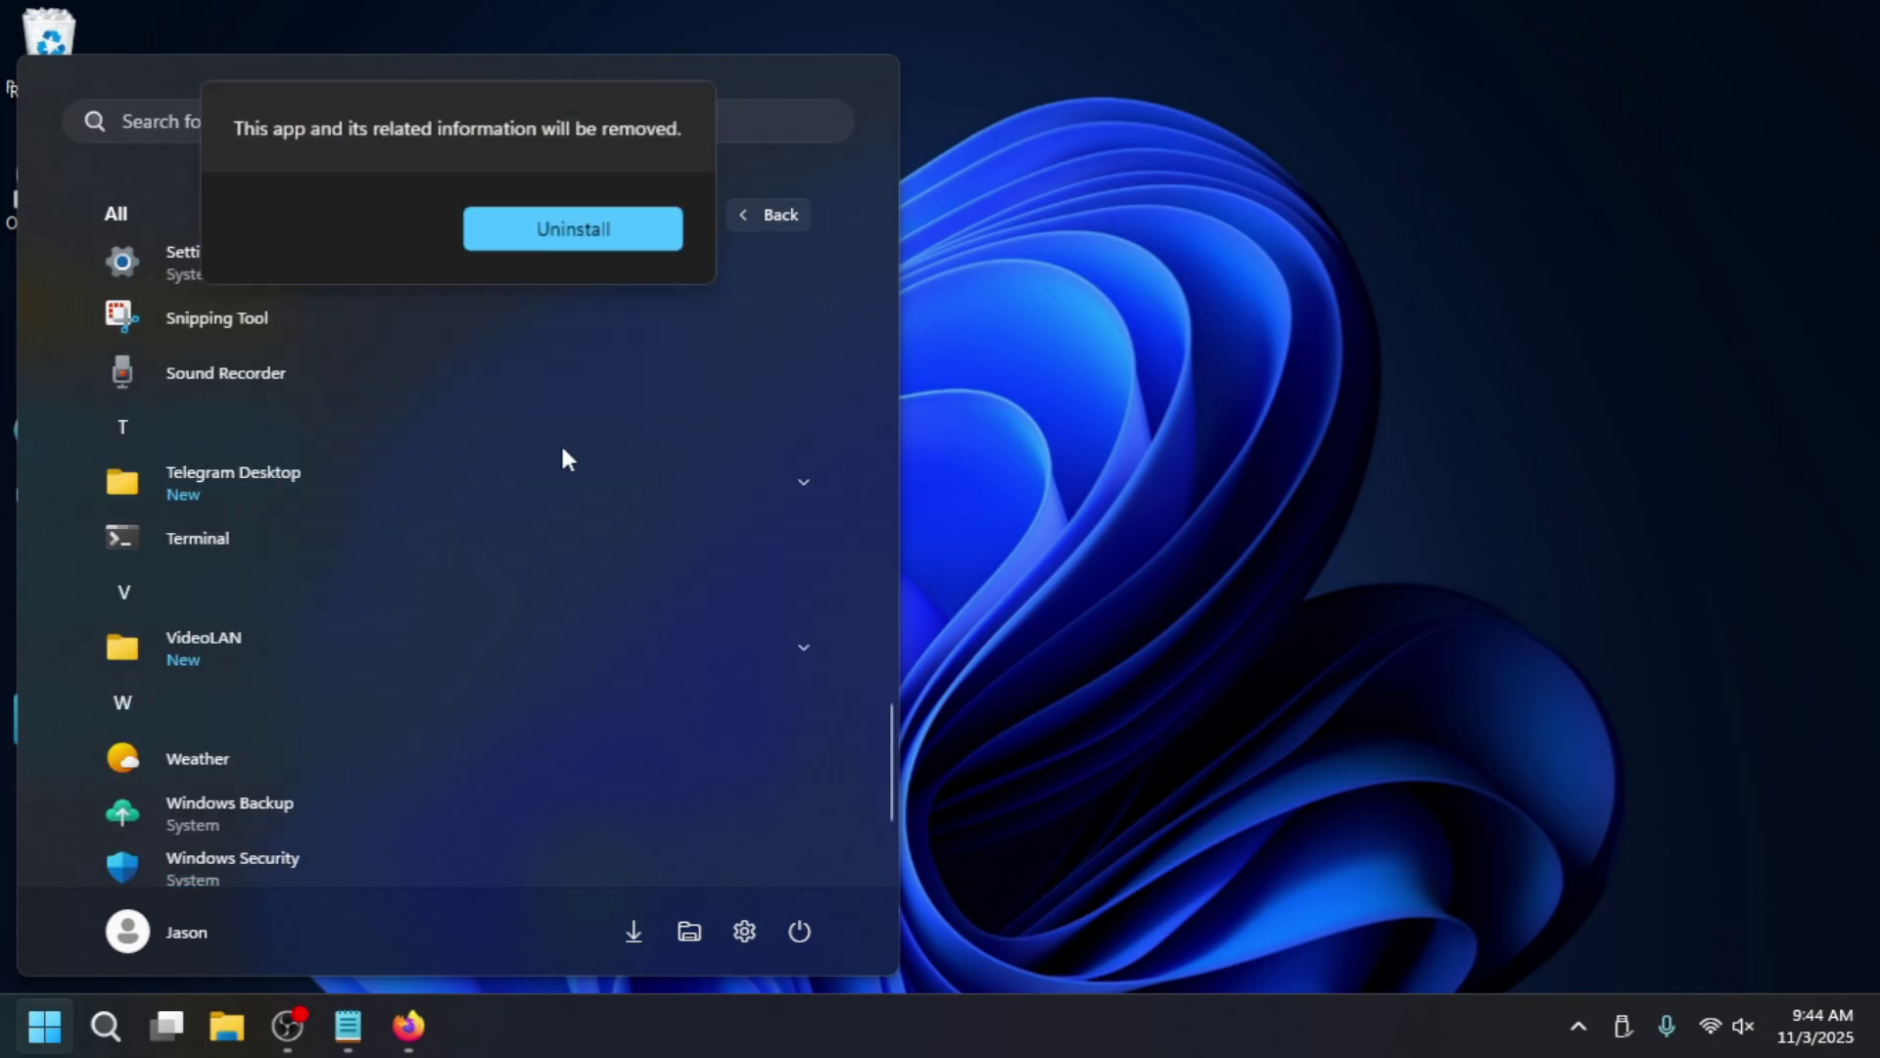
{"action": "left_click", "coordinate": [593, 230]}
Uninstall Notepad and confirm the removal.
{"action": "scroll", "coordinate": [260, 648], "scroll_direction": "up", "scroll_amount": 5}
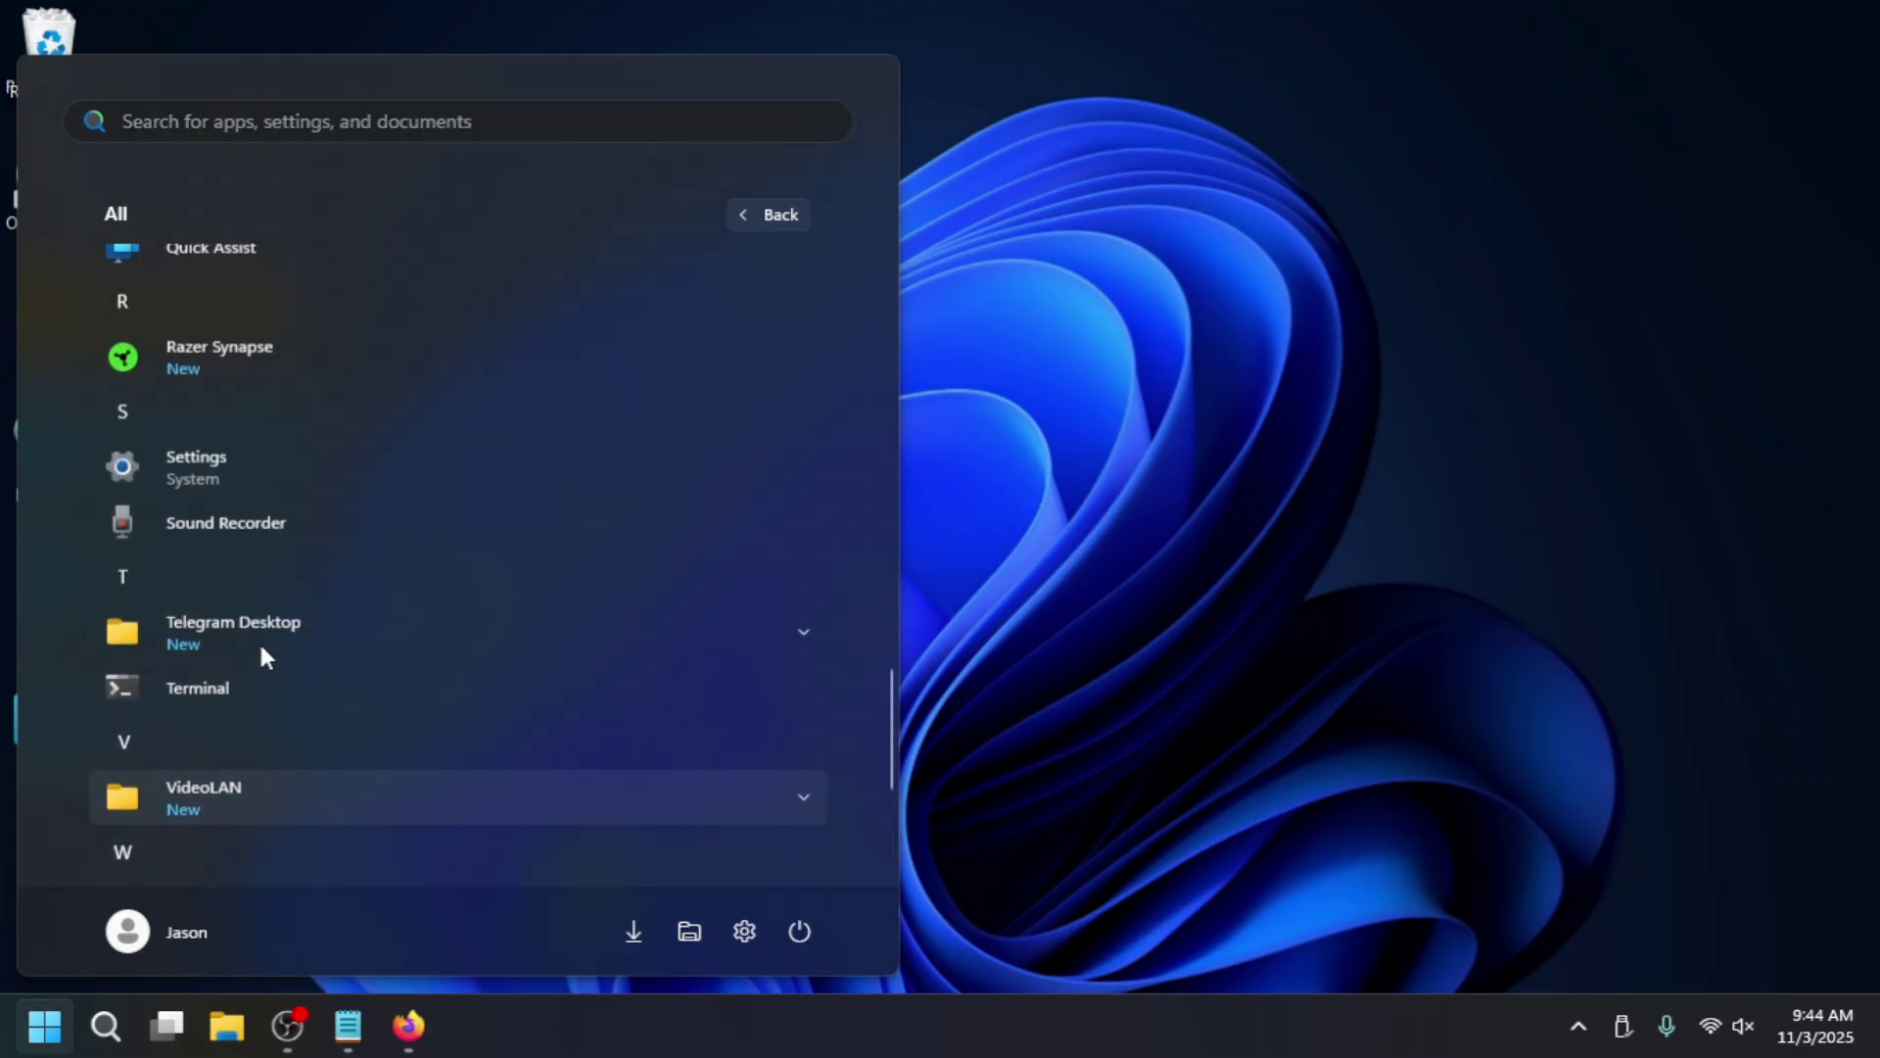
{"action": "scroll", "coordinate": [261, 649], "scroll_direction": "up", "scroll_amount": 4}
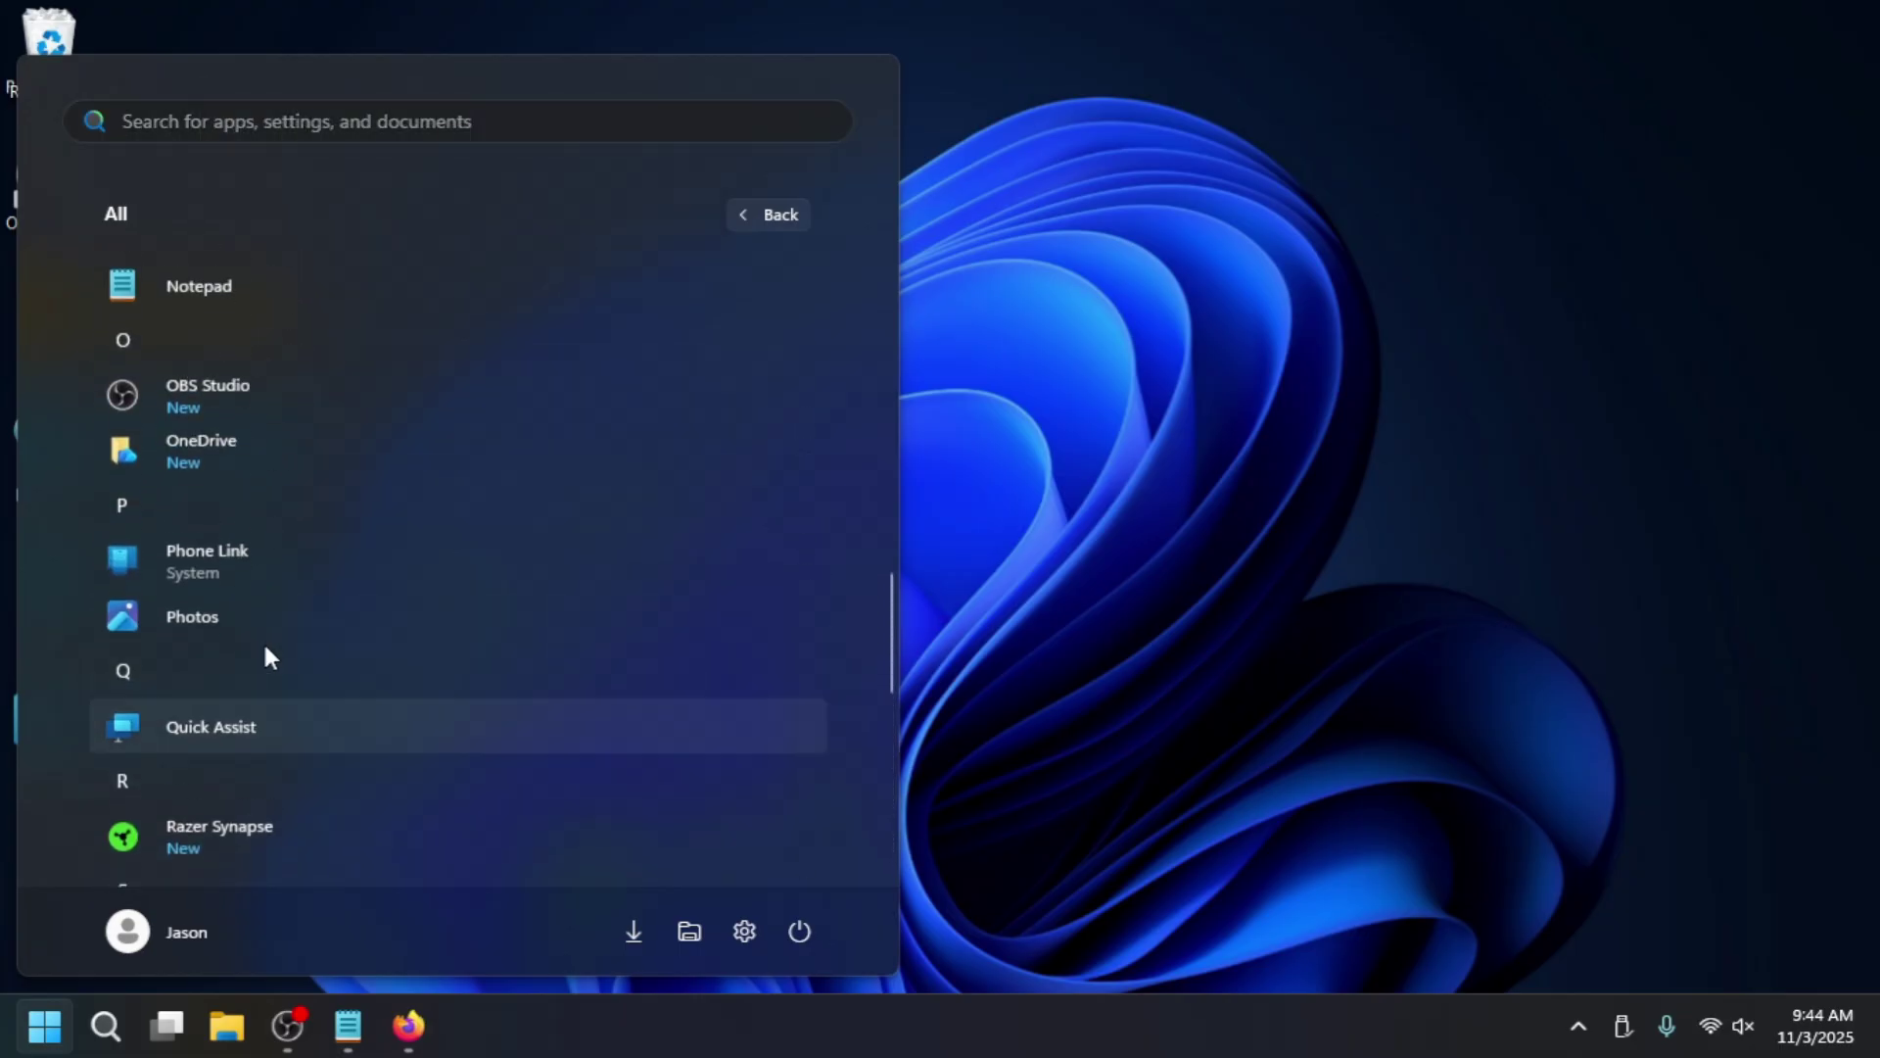
{"action": "scroll", "coordinate": [266, 650], "scroll_direction": "up", "scroll_amount": 4}
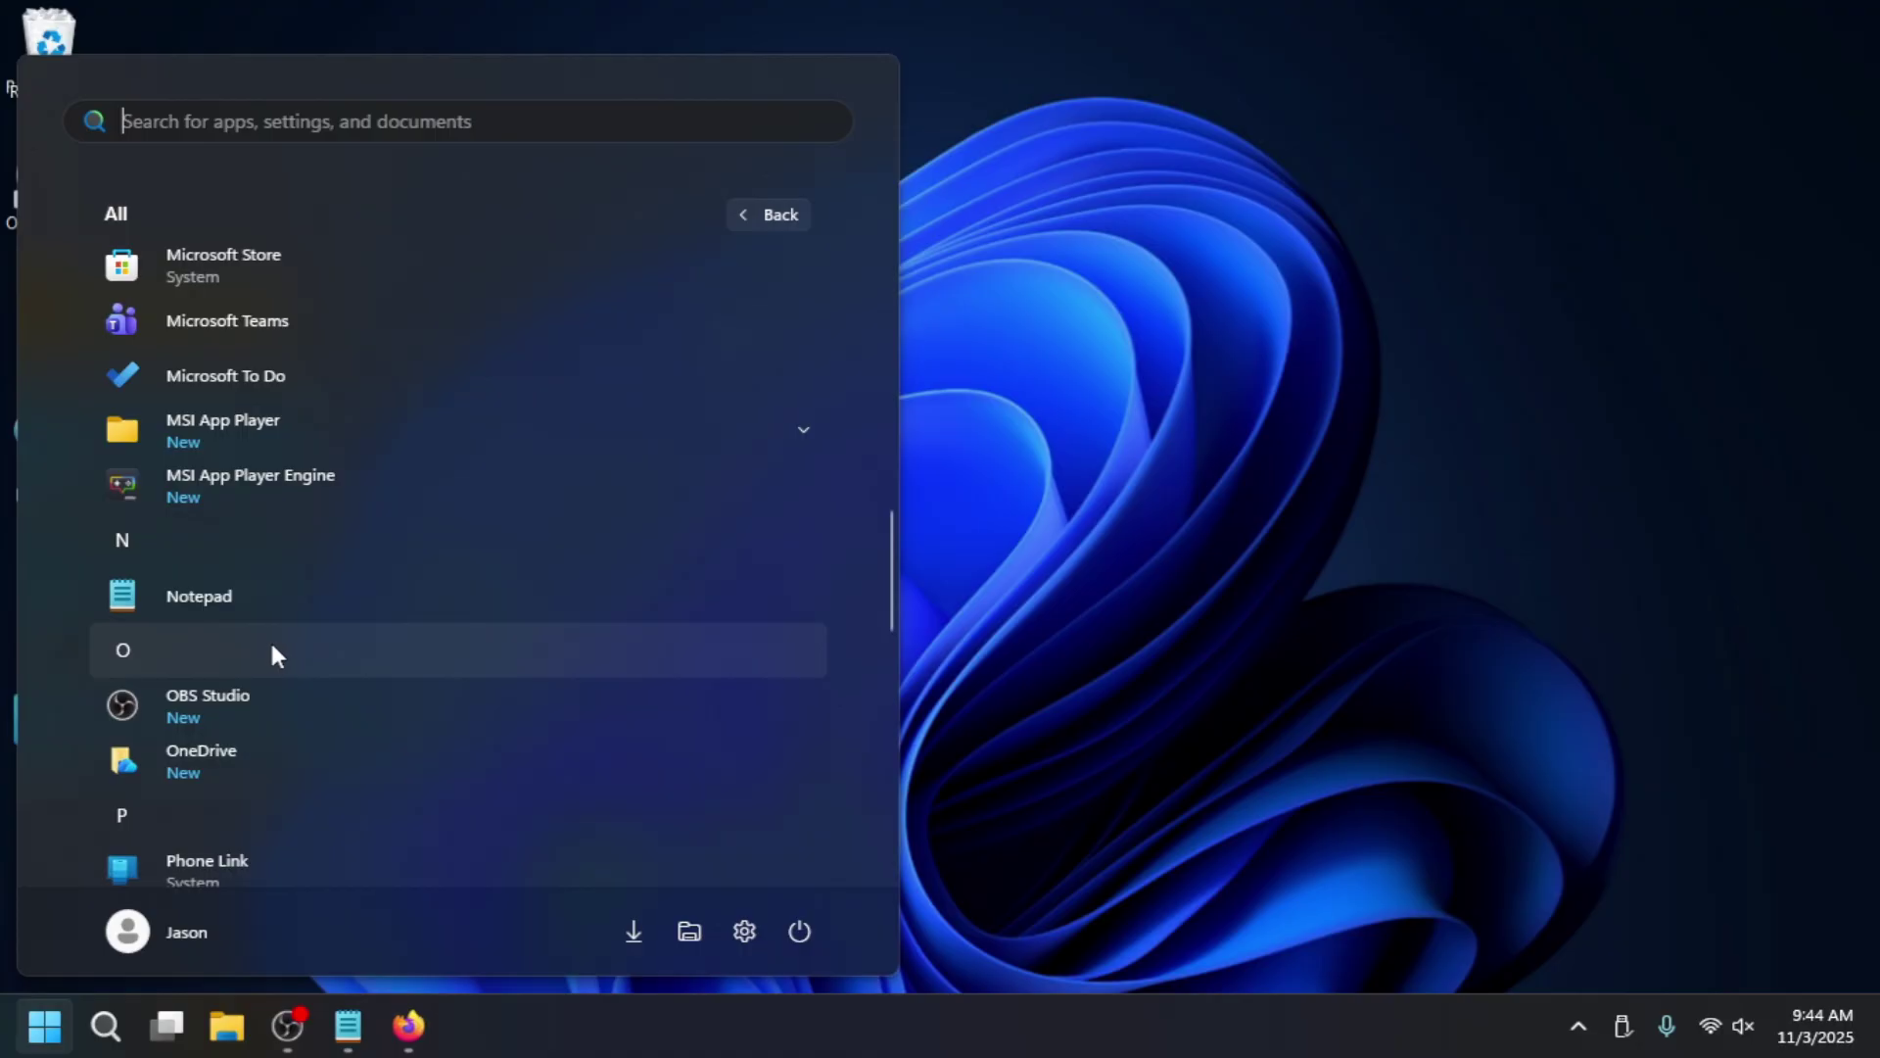
{"action": "scroll", "coordinate": [269, 652], "scroll_direction": "down", "scroll_amount": 3}
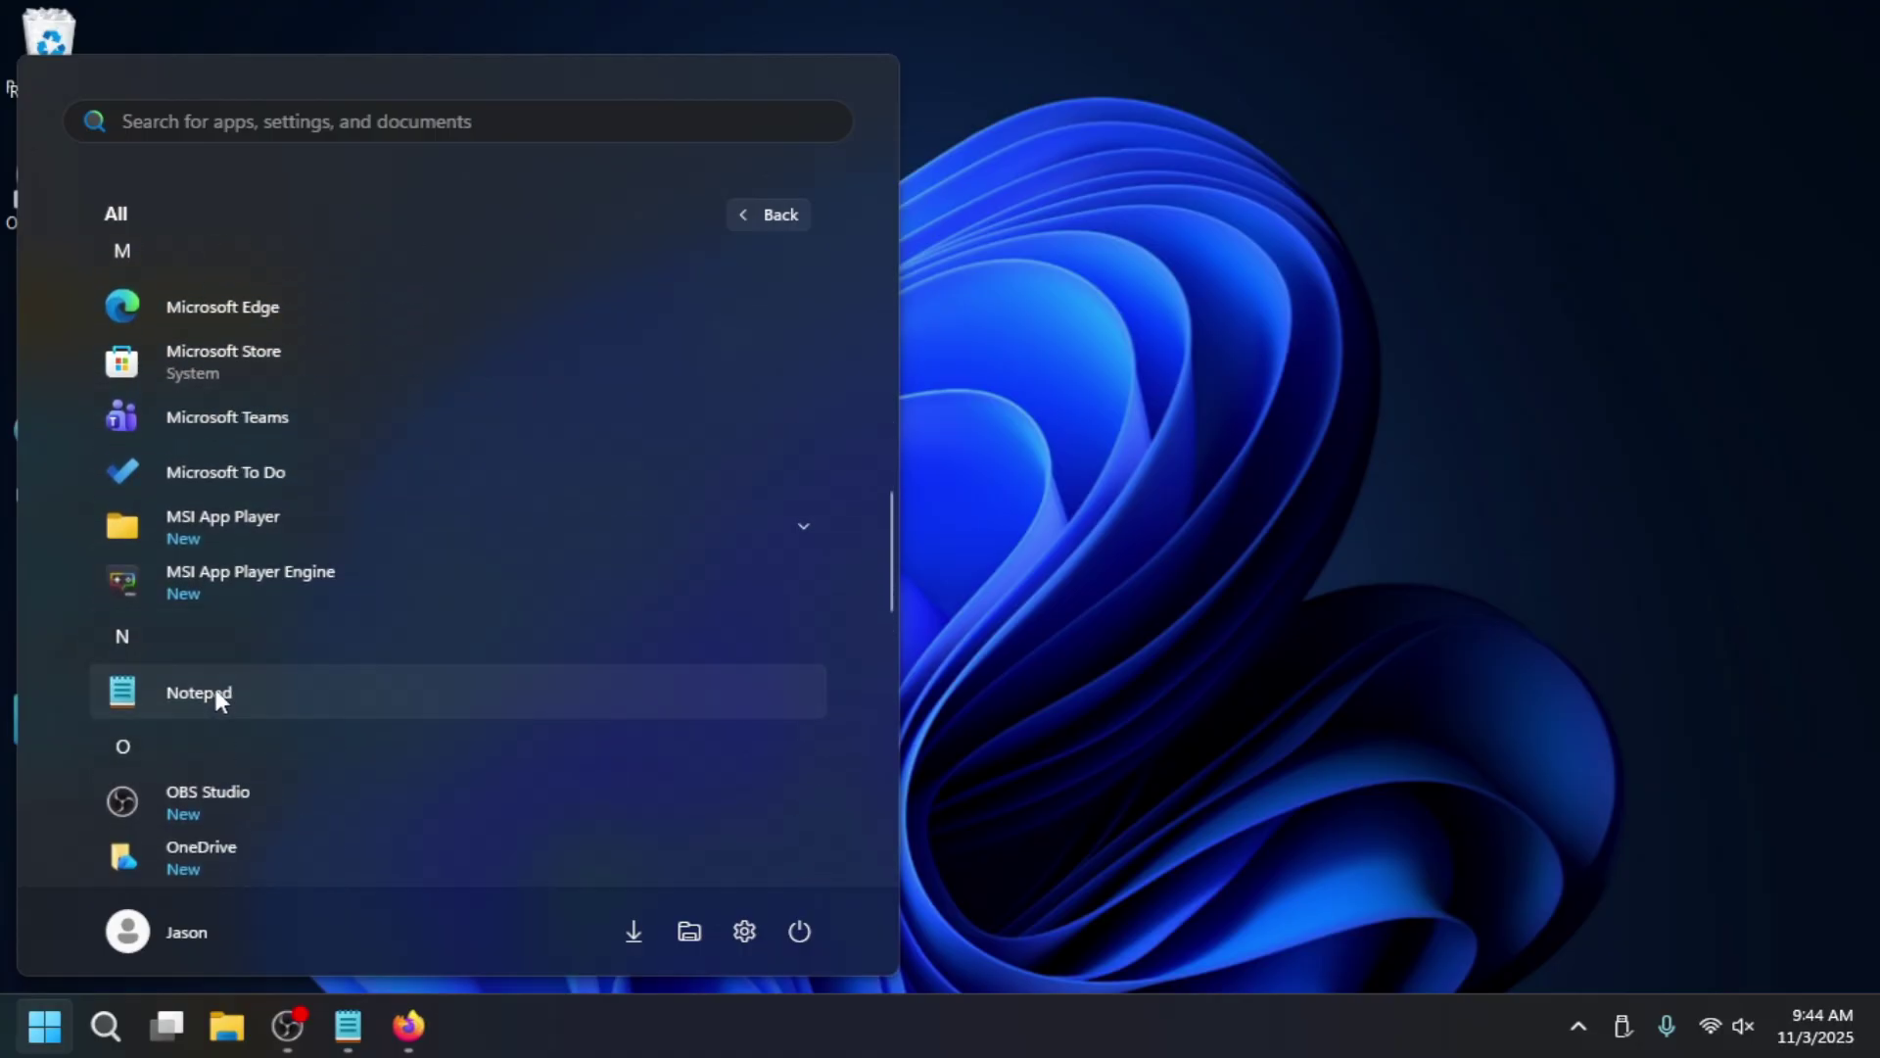
{"action": "right_click", "coordinate": [218, 690]}
{"action": "left_click", "coordinate": [247, 802]}
{"action": "left_click", "coordinate": [498, 609]}
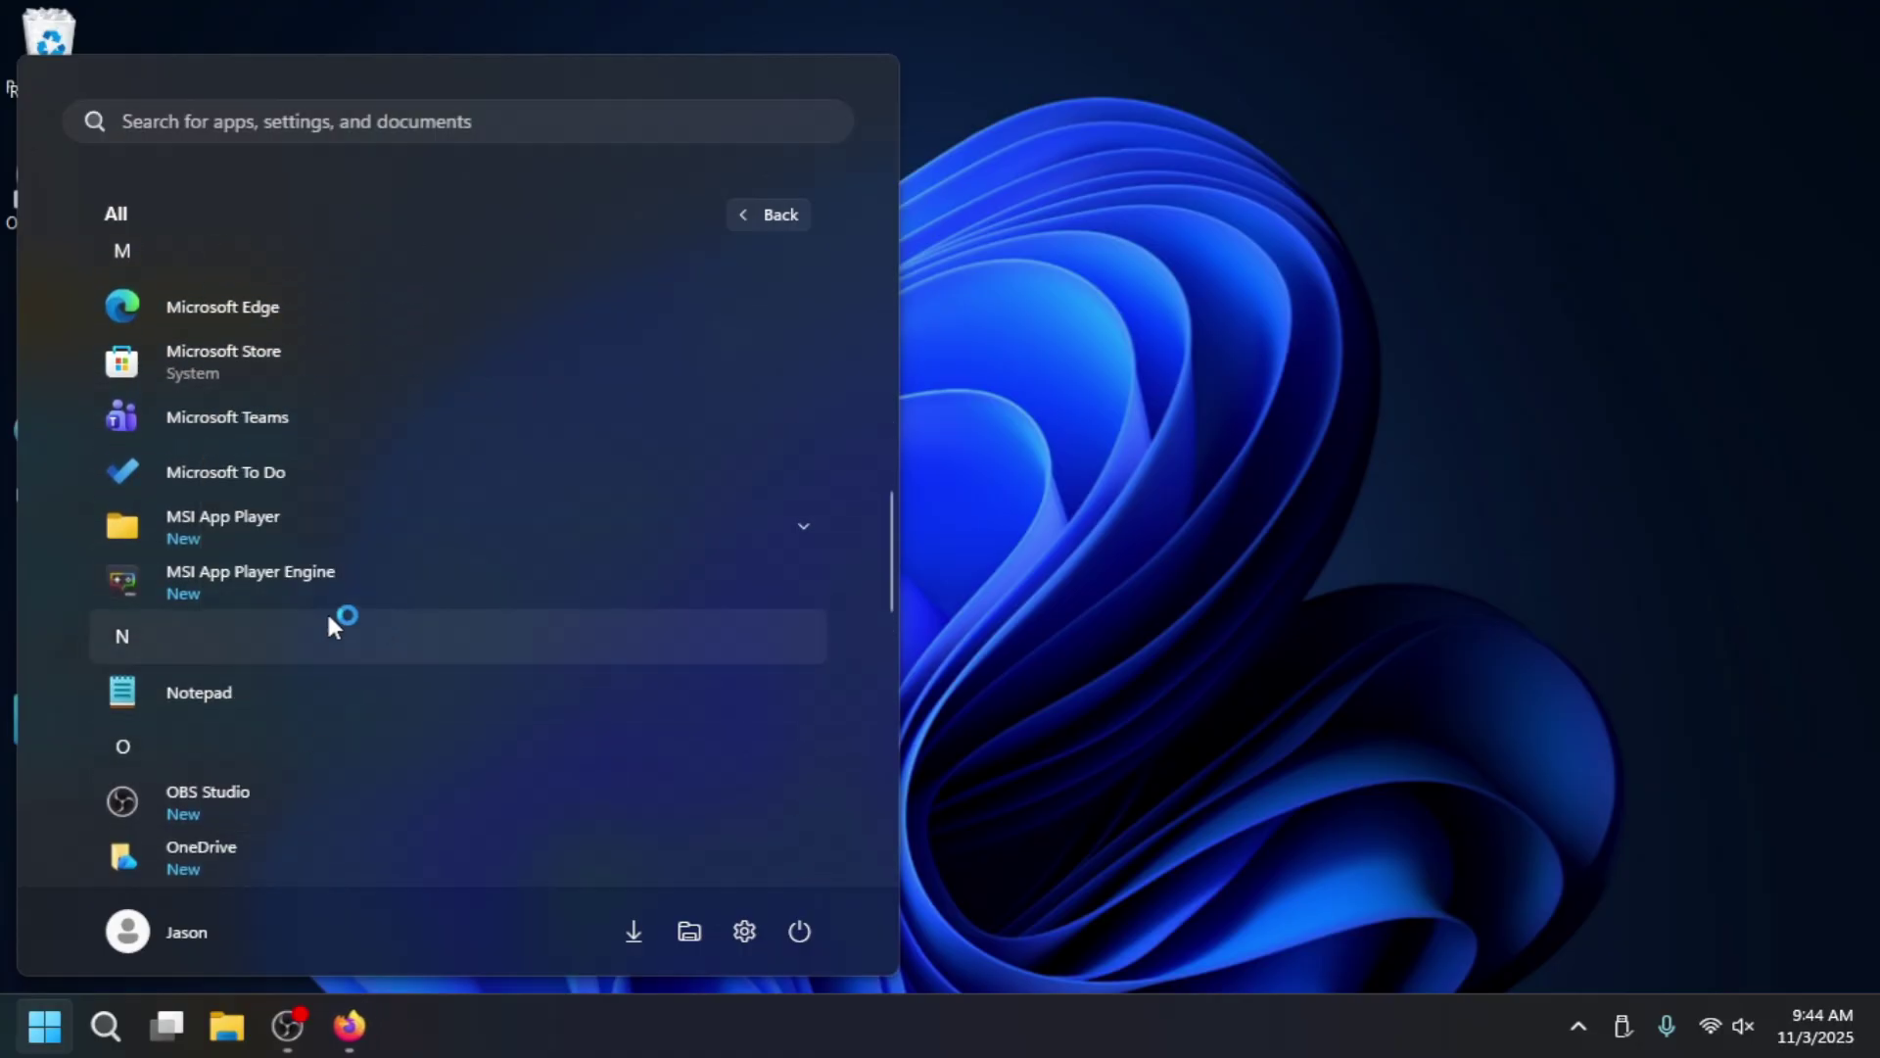
Uninstall Microsoft Teams and confirm the removal.
{"action": "scroll", "coordinate": [252, 627], "scroll_direction": "up", "scroll_amount": 3}
{"action": "scroll", "coordinate": [251, 654], "scroll_direction": "up", "scroll_amount": 2}
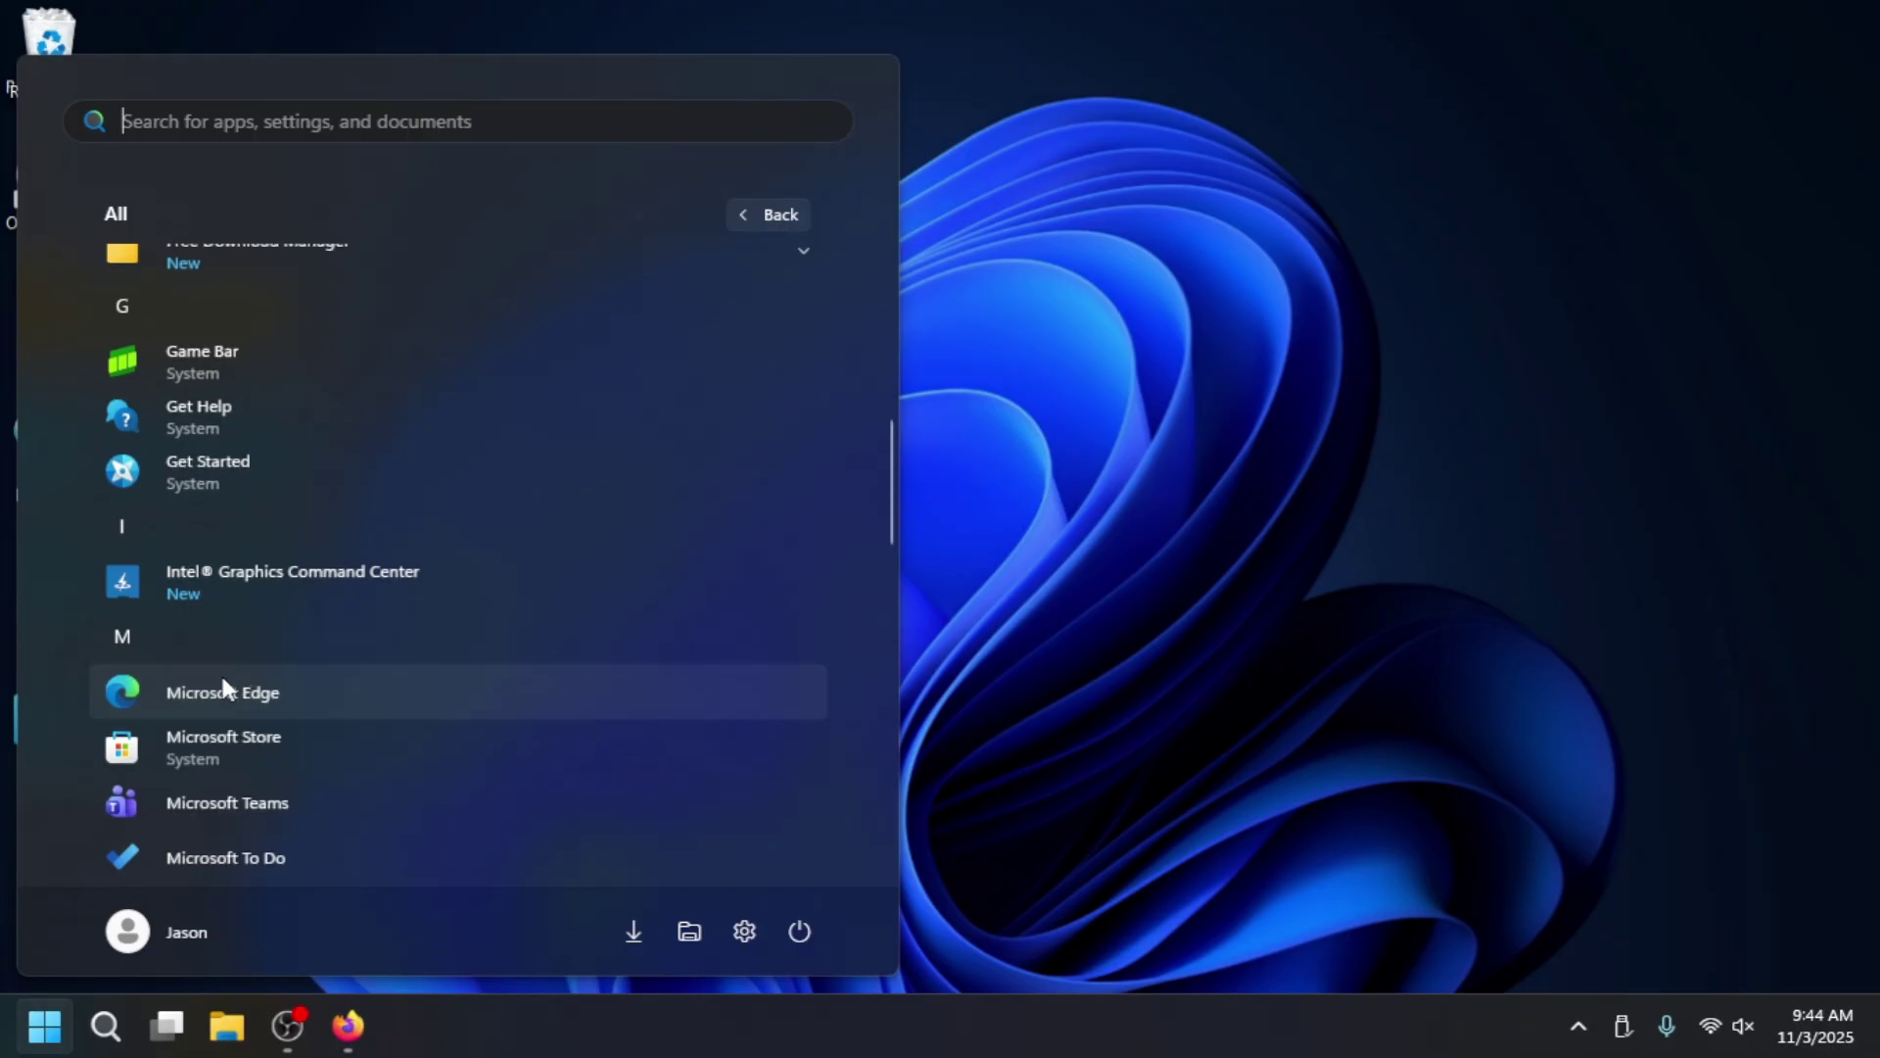
{"action": "right_click", "coordinate": [210, 819]}
{"action": "left_click", "coordinate": [284, 930]}
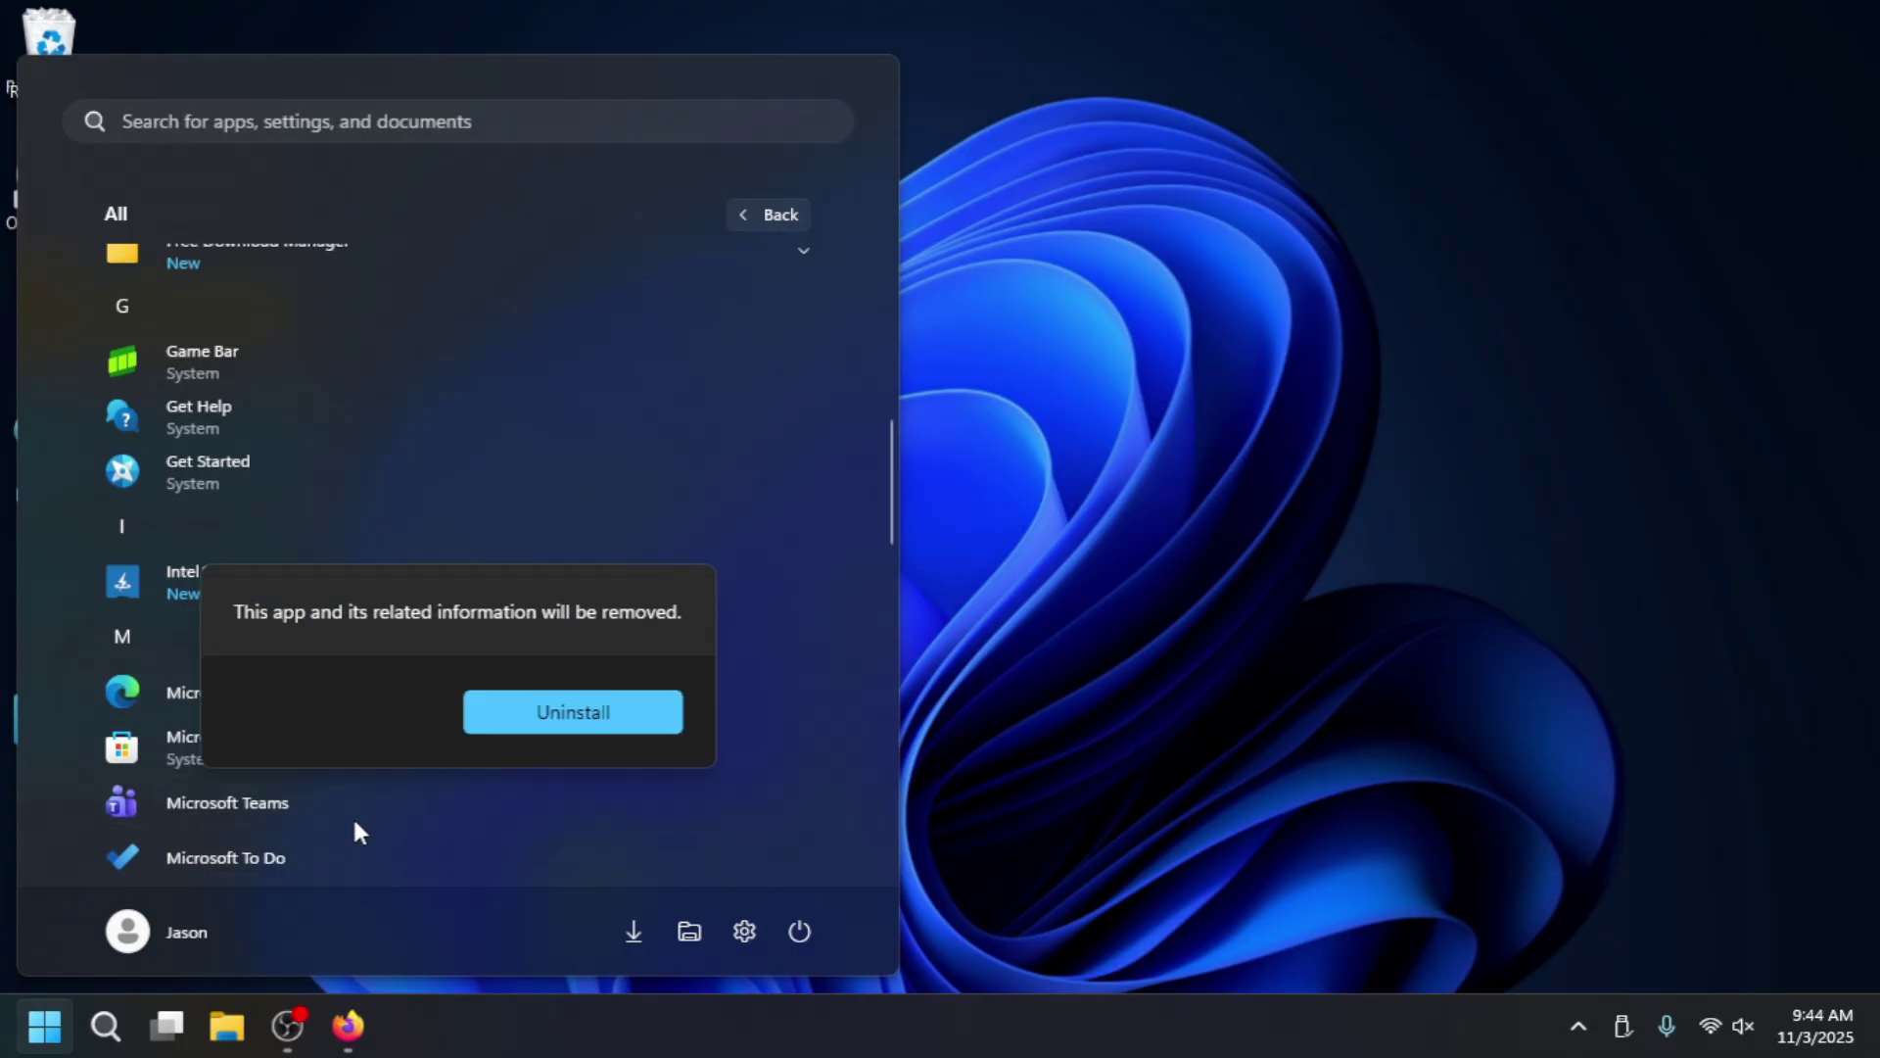
{"action": "left_click", "coordinate": [563, 713]}
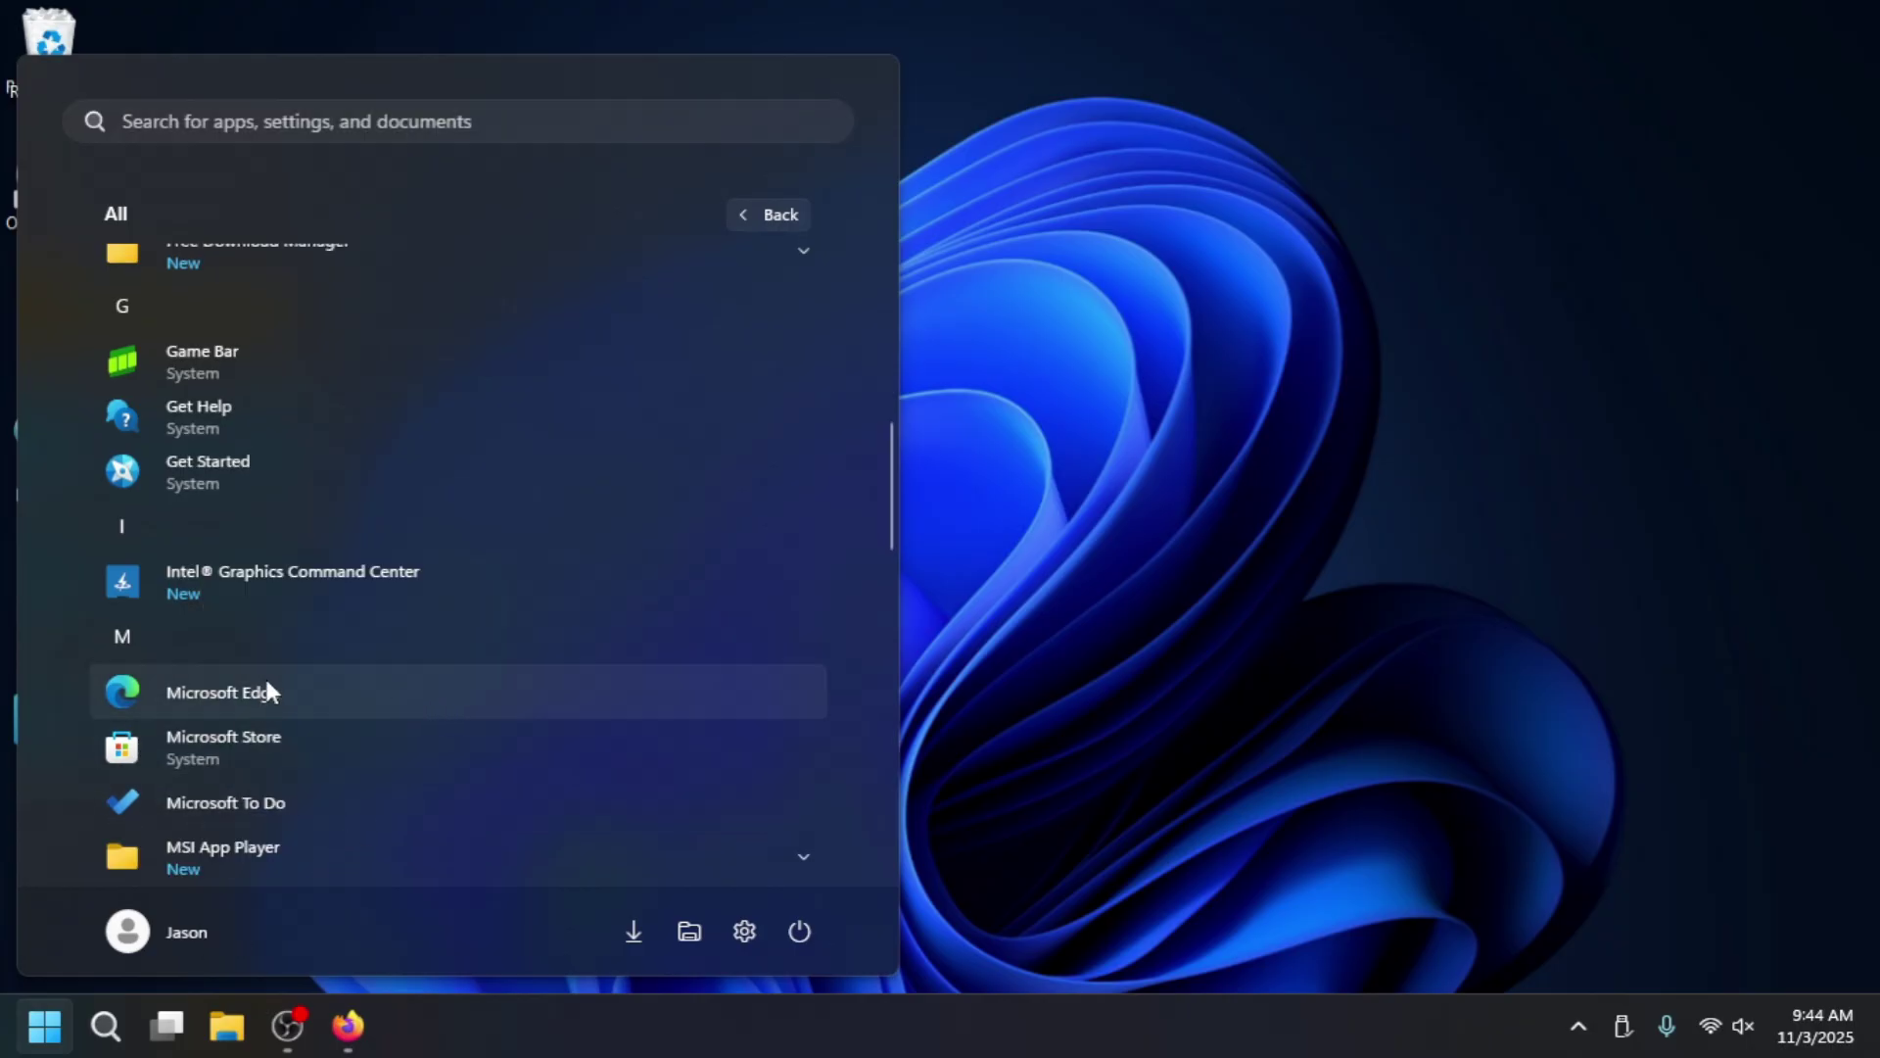
Uninstall Camera and confirm the removal.
{"action": "scroll", "coordinate": [298, 607], "scroll_direction": "up", "scroll_amount": 4}
{"action": "scroll", "coordinate": [297, 556], "scroll_direction": "up", "scroll_amount": 2}
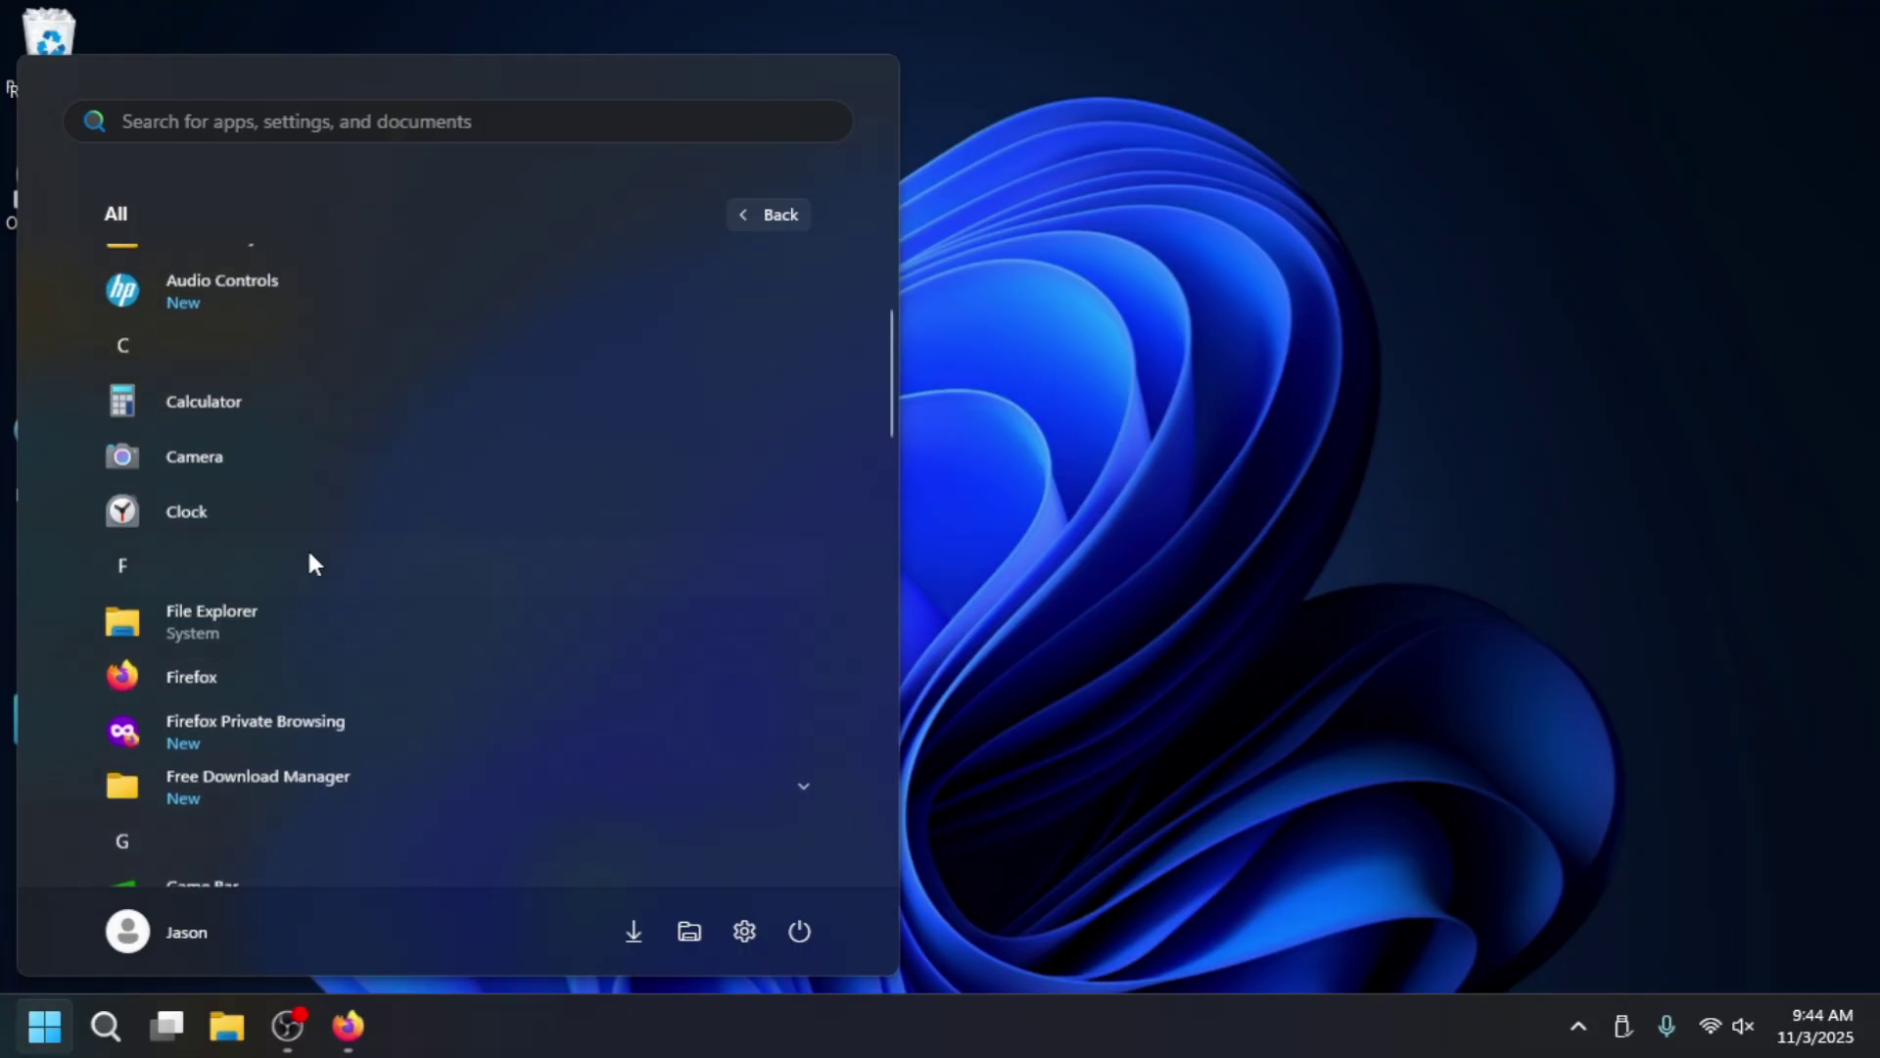
{"action": "right_click", "coordinate": [201, 495]}
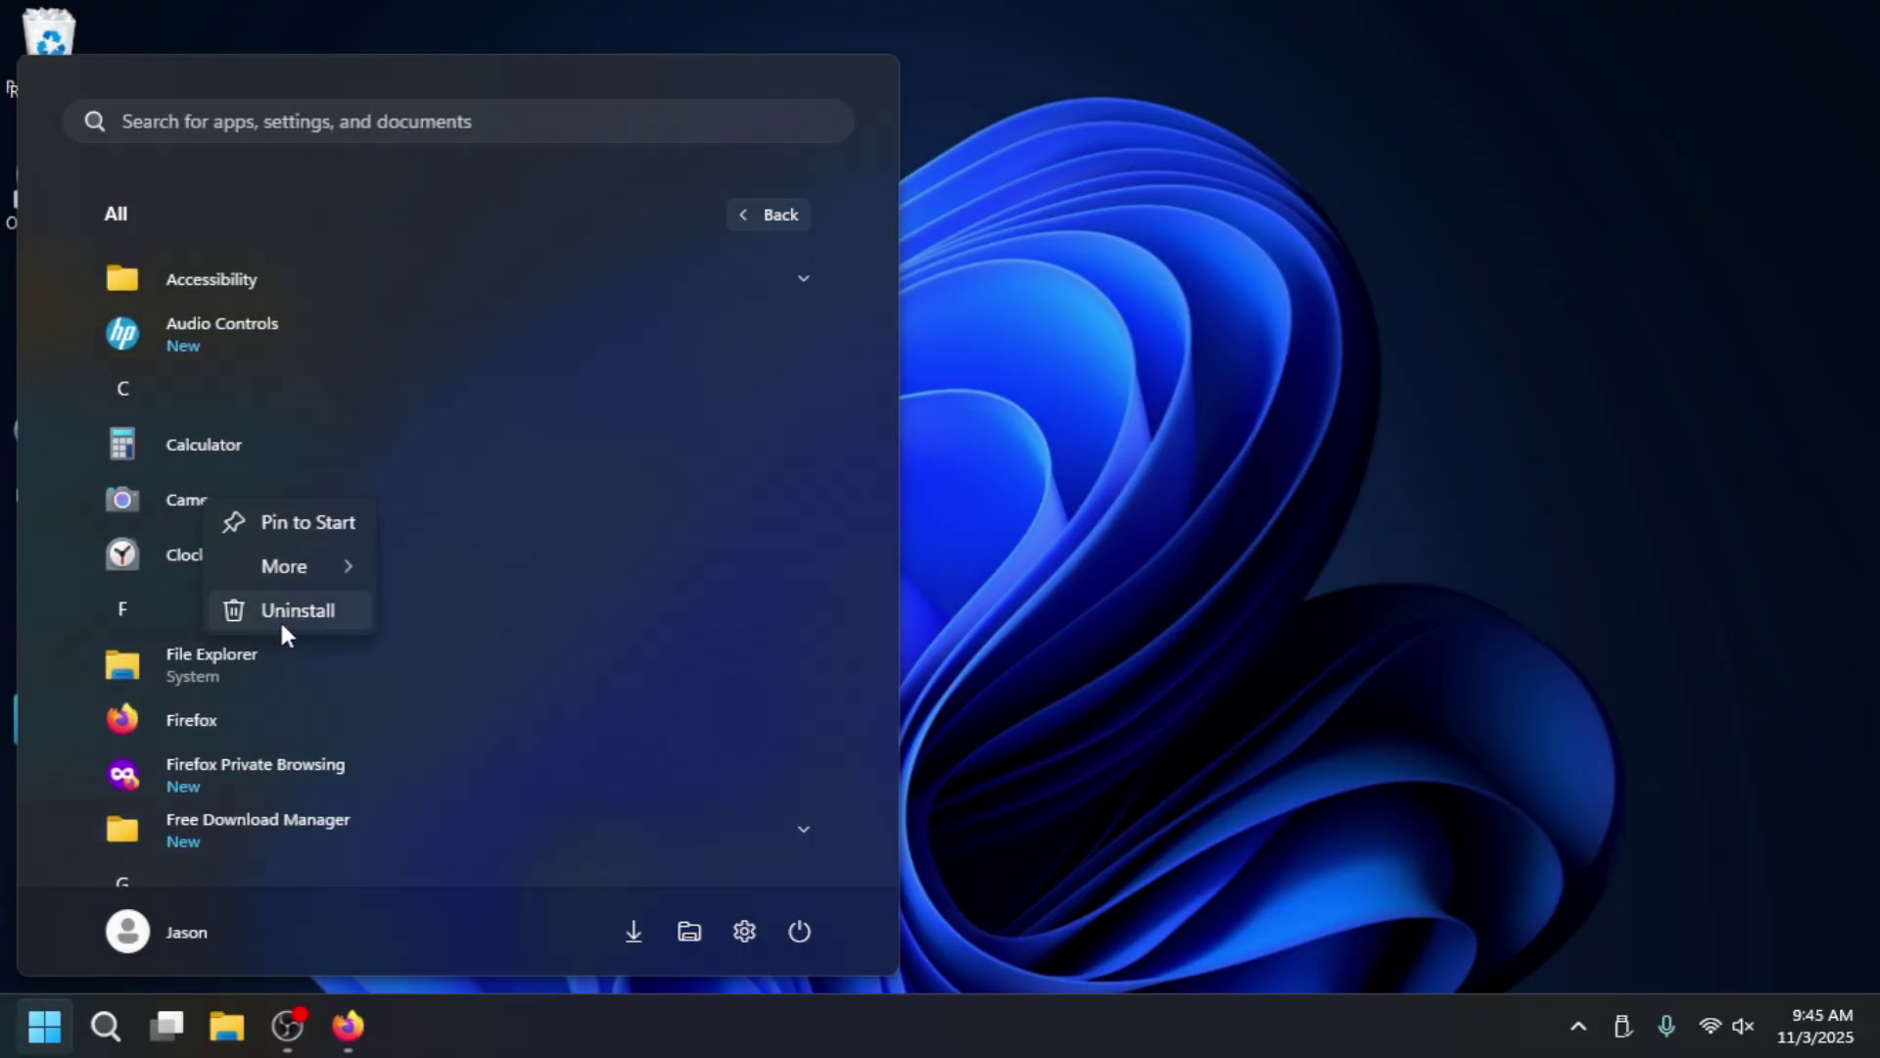
{"action": "left_click", "coordinate": [279, 612]}
{"action": "left_click", "coordinate": [571, 410]}
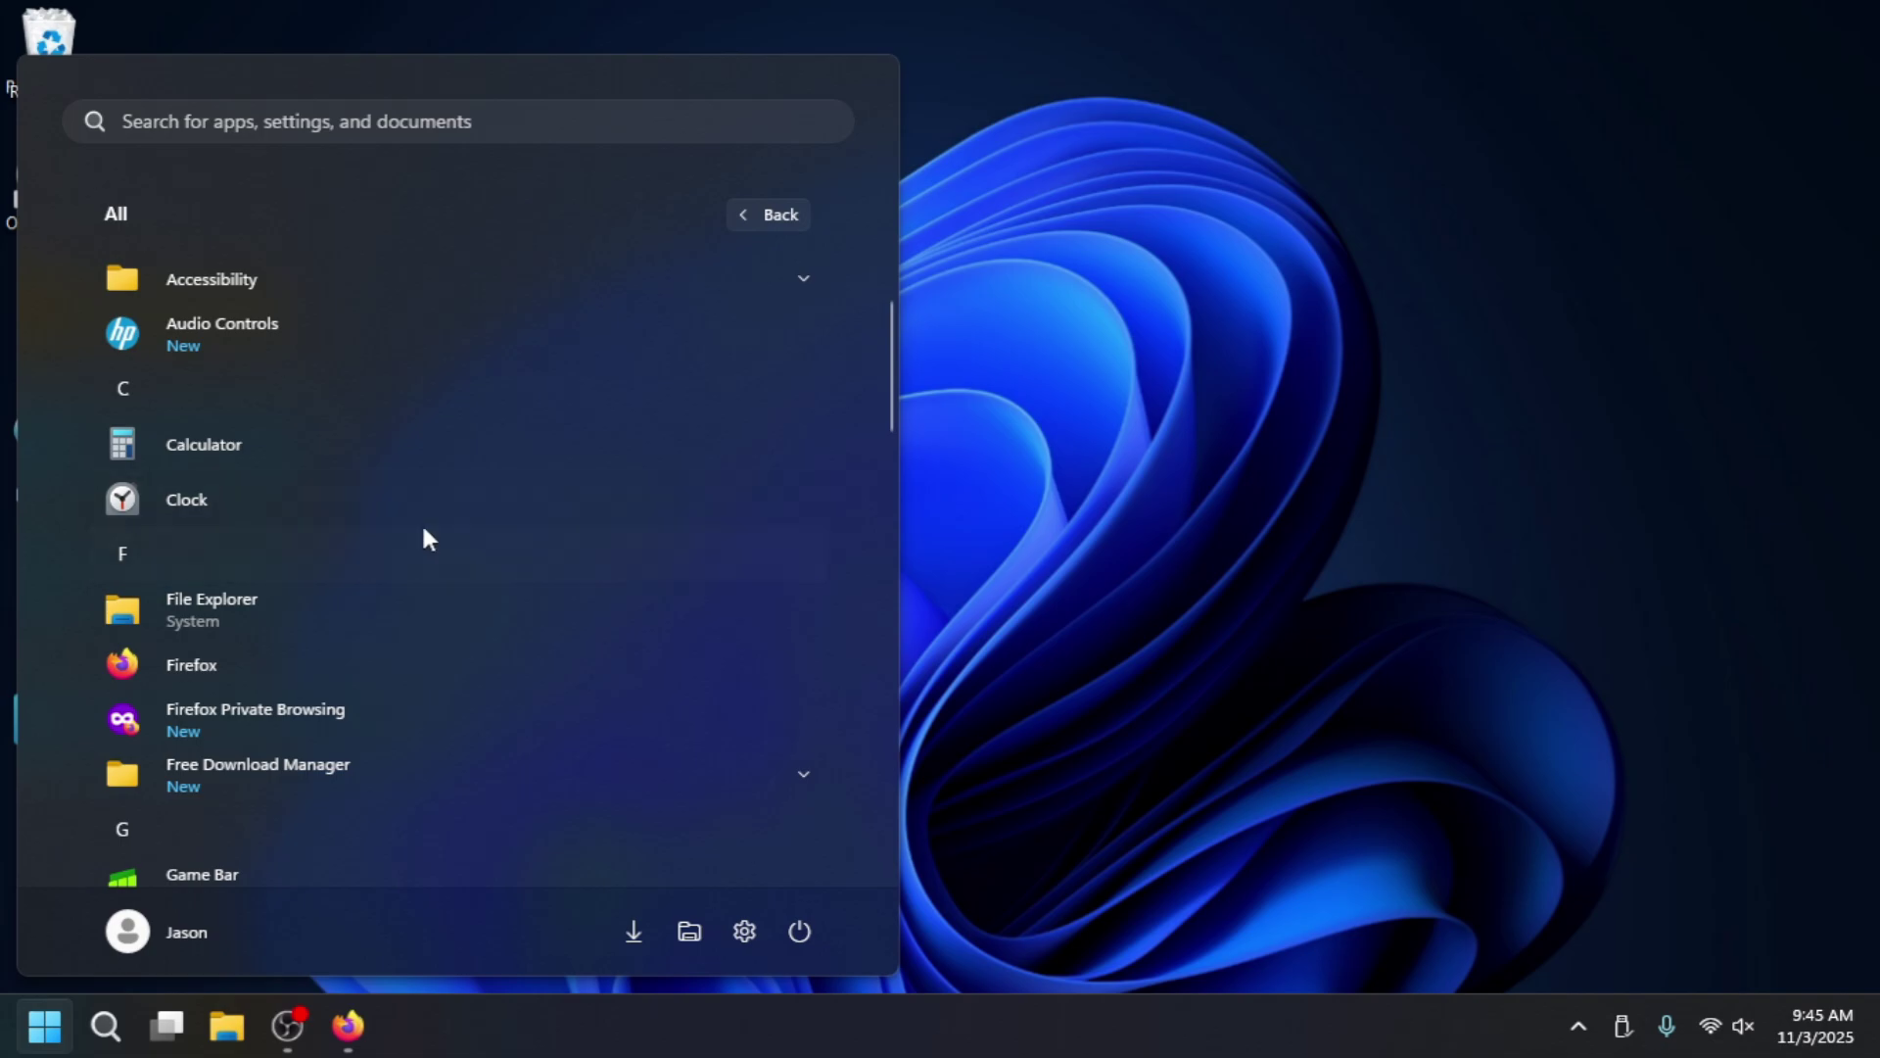
Uninstall Microsoft To Do and confirm the removal.
{"action": "scroll", "coordinate": [453, 538], "scroll_direction": "up", "scroll_amount": 2}
{"action": "scroll", "coordinate": [456, 540], "scroll_direction": "down", "scroll_amount": 5}
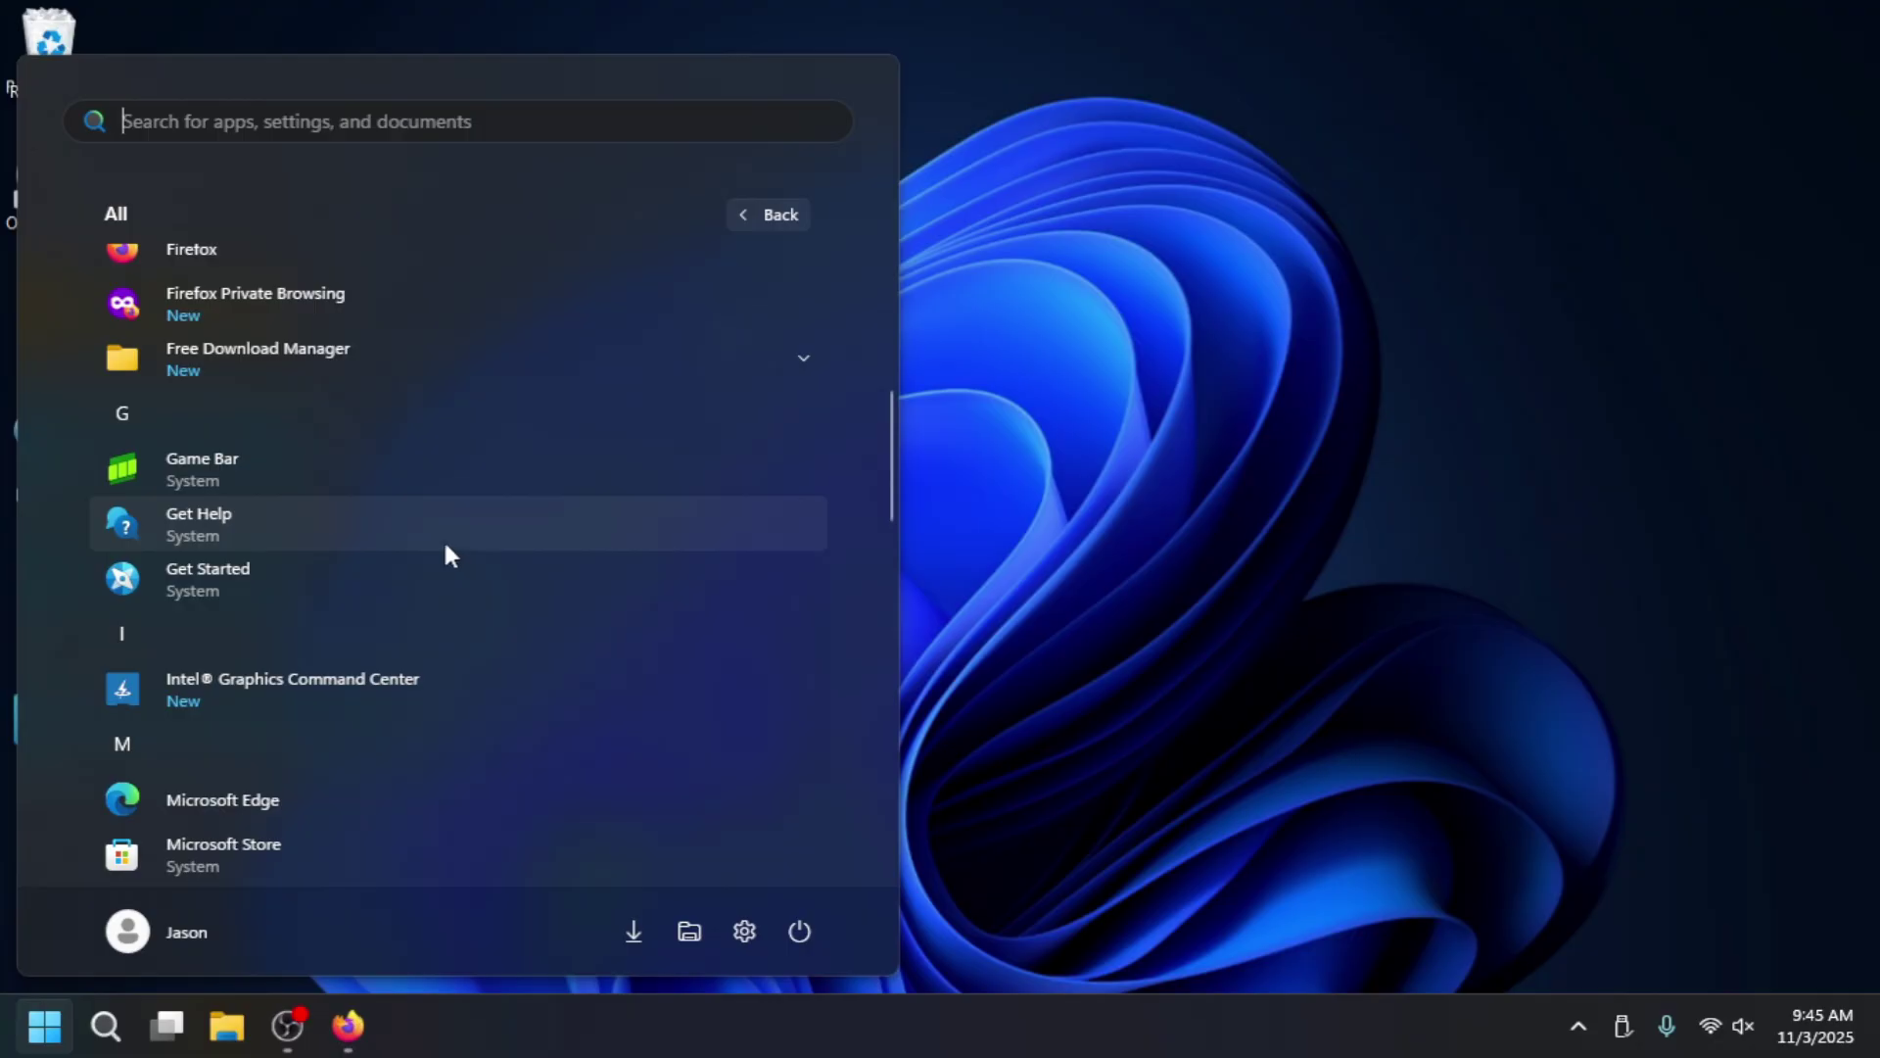
{"action": "scroll", "coordinate": [443, 544], "scroll_direction": "down", "scroll_amount": 5}
{"action": "scroll", "coordinate": [437, 545], "scroll_direction": "up", "scroll_amount": 1}
{"action": "scroll", "coordinate": [436, 545], "scroll_direction": "down", "scroll_amount": 1}
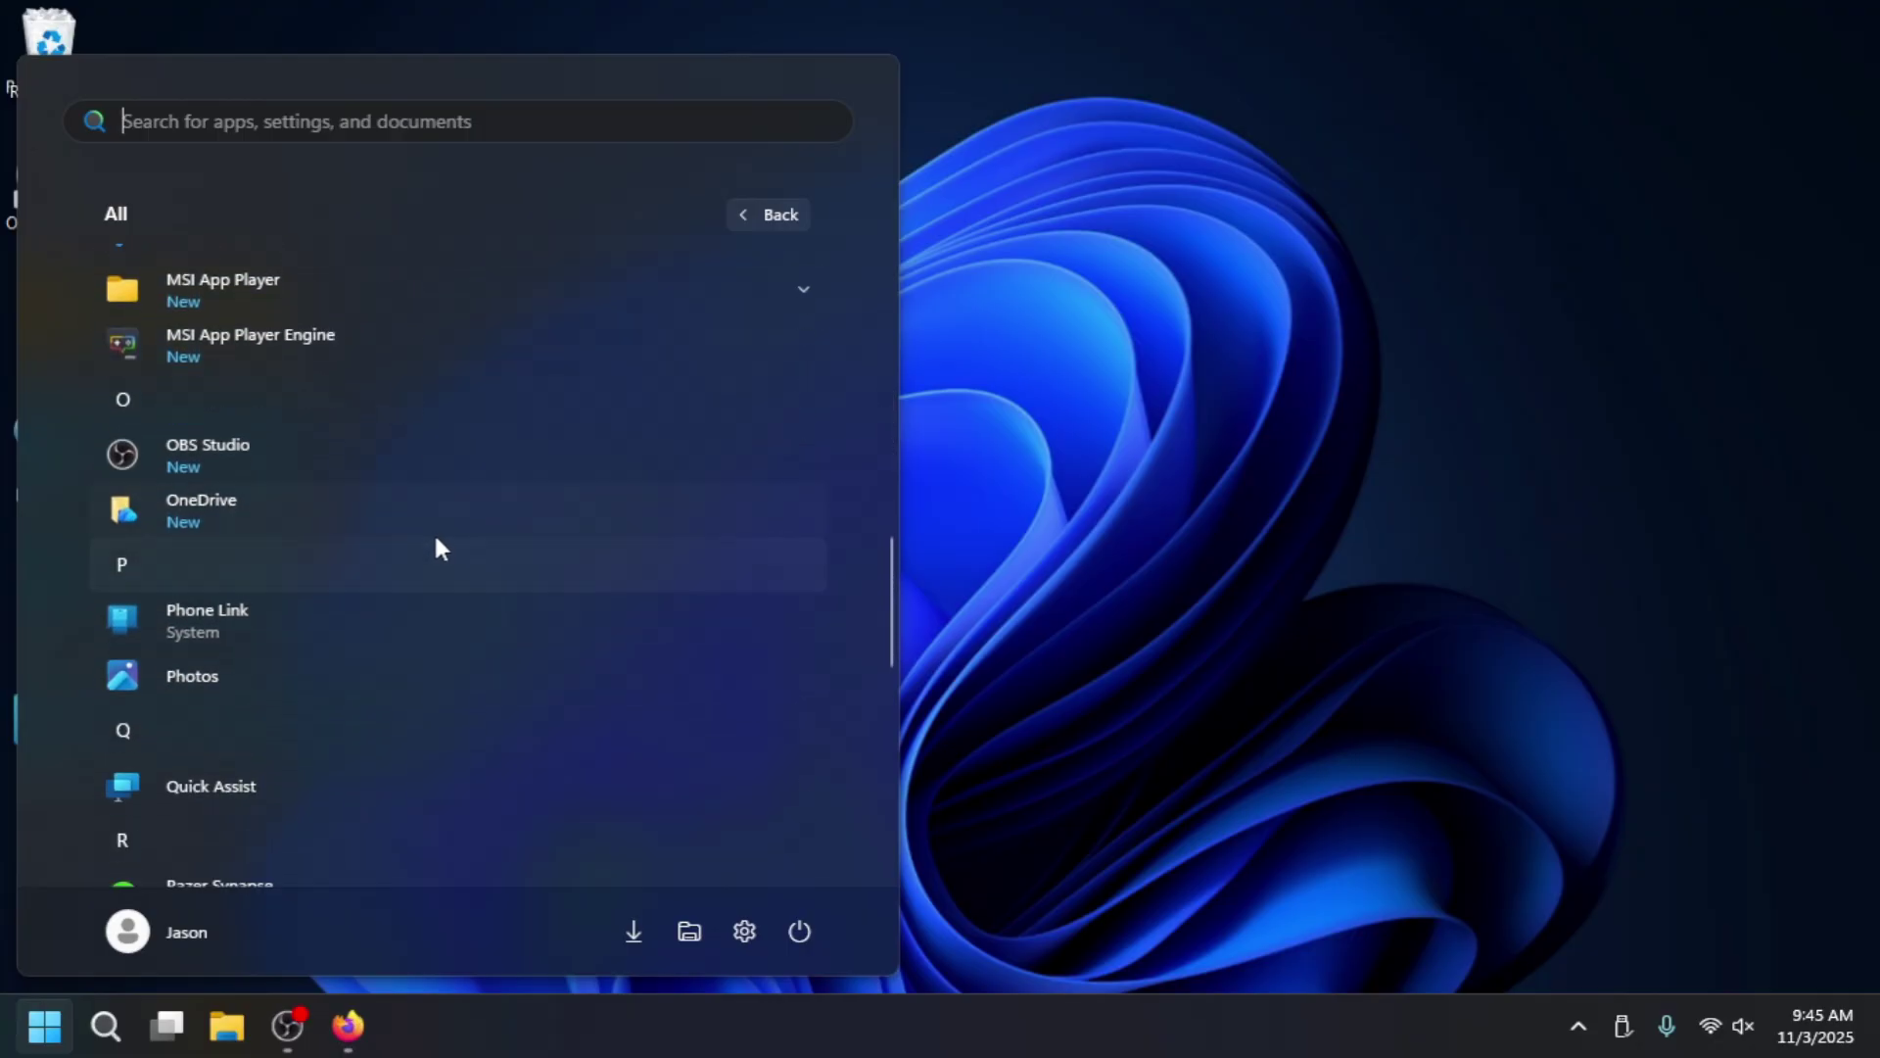
{"action": "scroll", "coordinate": [315, 433], "scroll_direction": "up", "scroll_amount": 2}
{"action": "right_click", "coordinate": [296, 433]}
{"action": "left_click", "coordinate": [373, 560]}
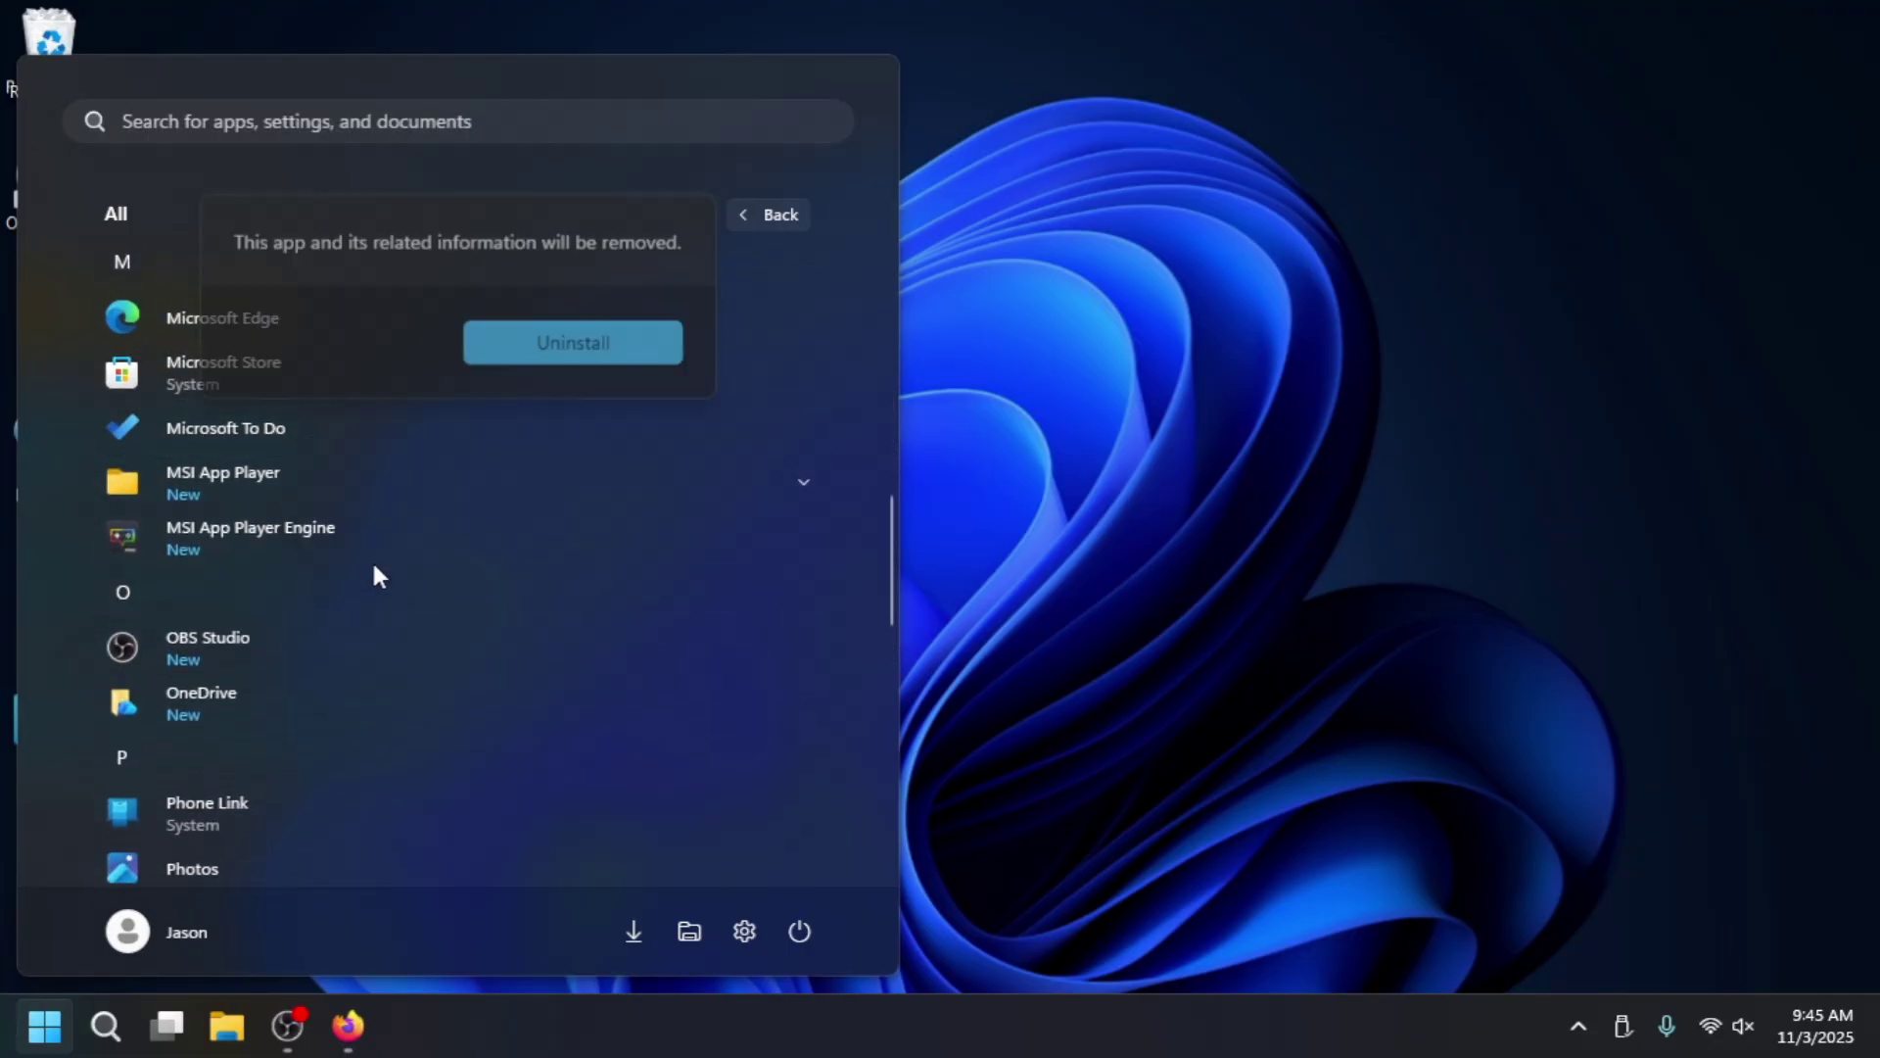
{"action": "left_click", "coordinate": [596, 357]}
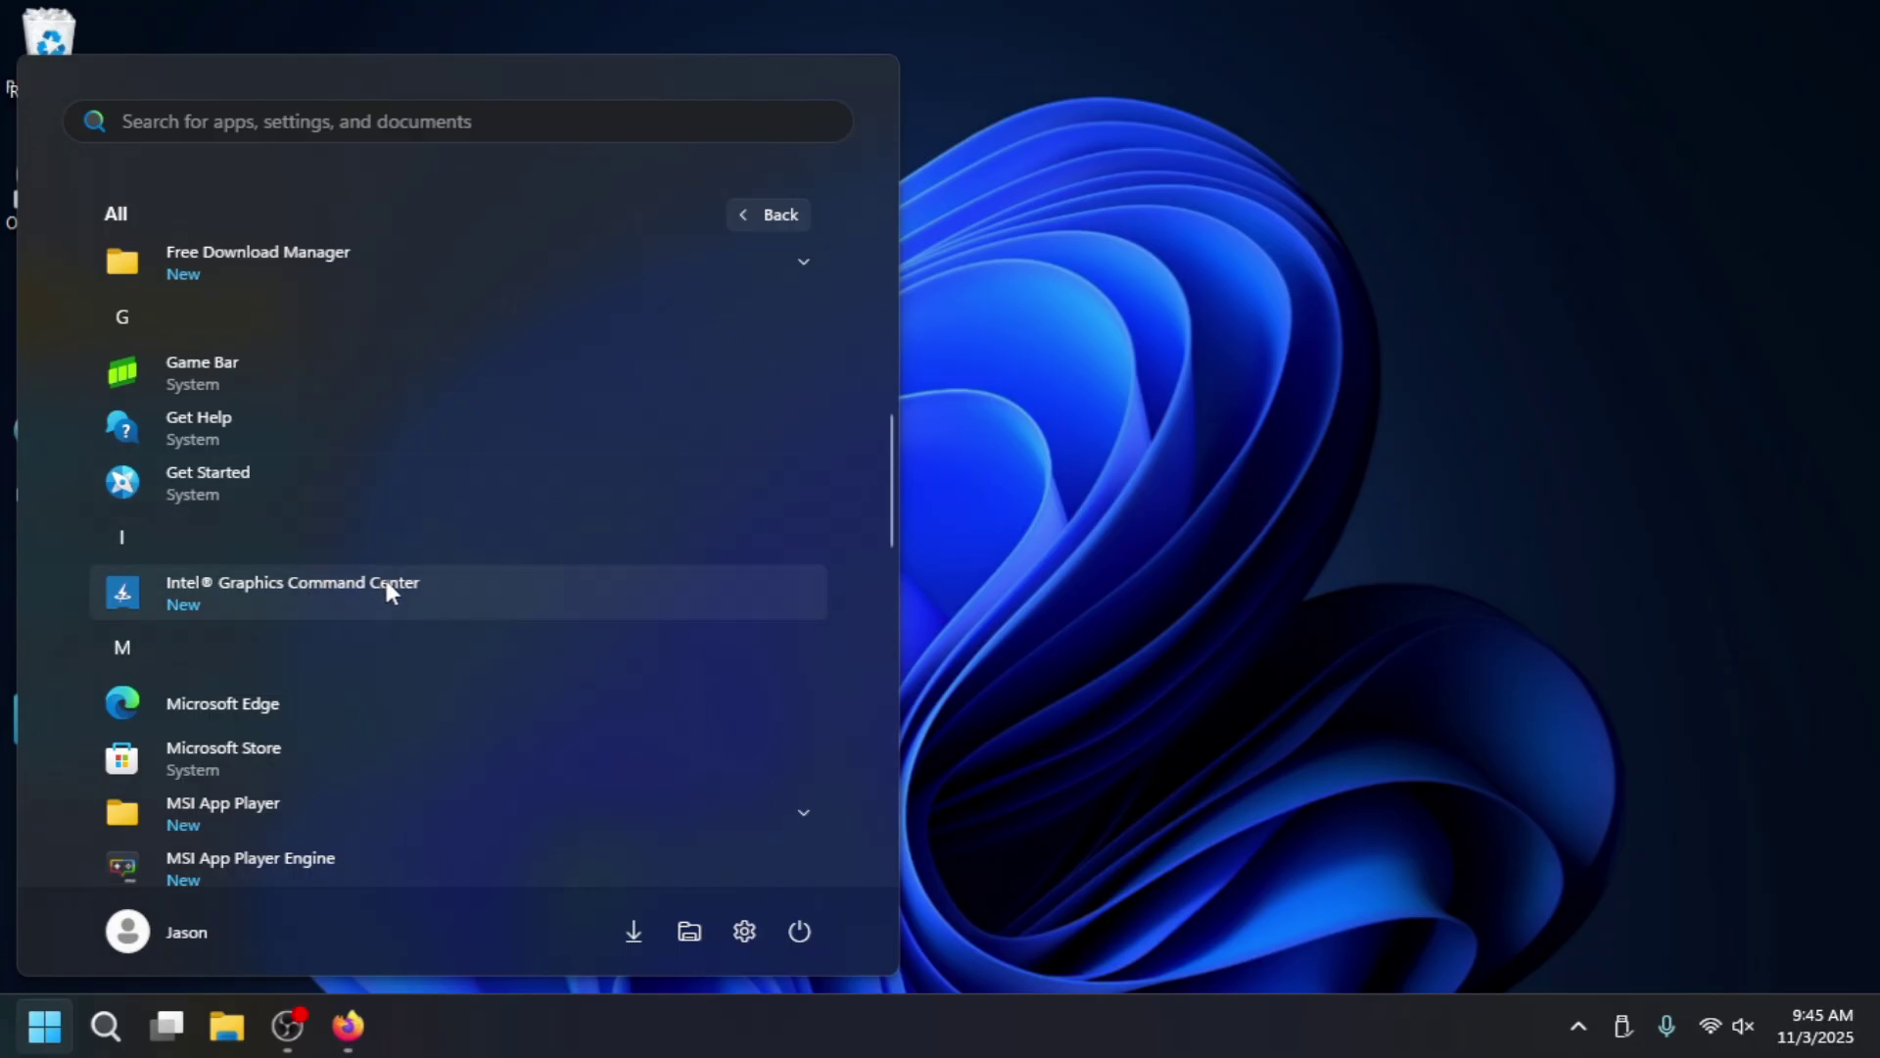
Check the Phone Link and Photos options, dismissing each menu without changes.
{"action": "scroll", "coordinate": [384, 574], "scroll_direction": "down", "scroll_amount": 5}
{"action": "scroll", "coordinate": [431, 521], "scroll_direction": "down", "scroll_amount": 1}
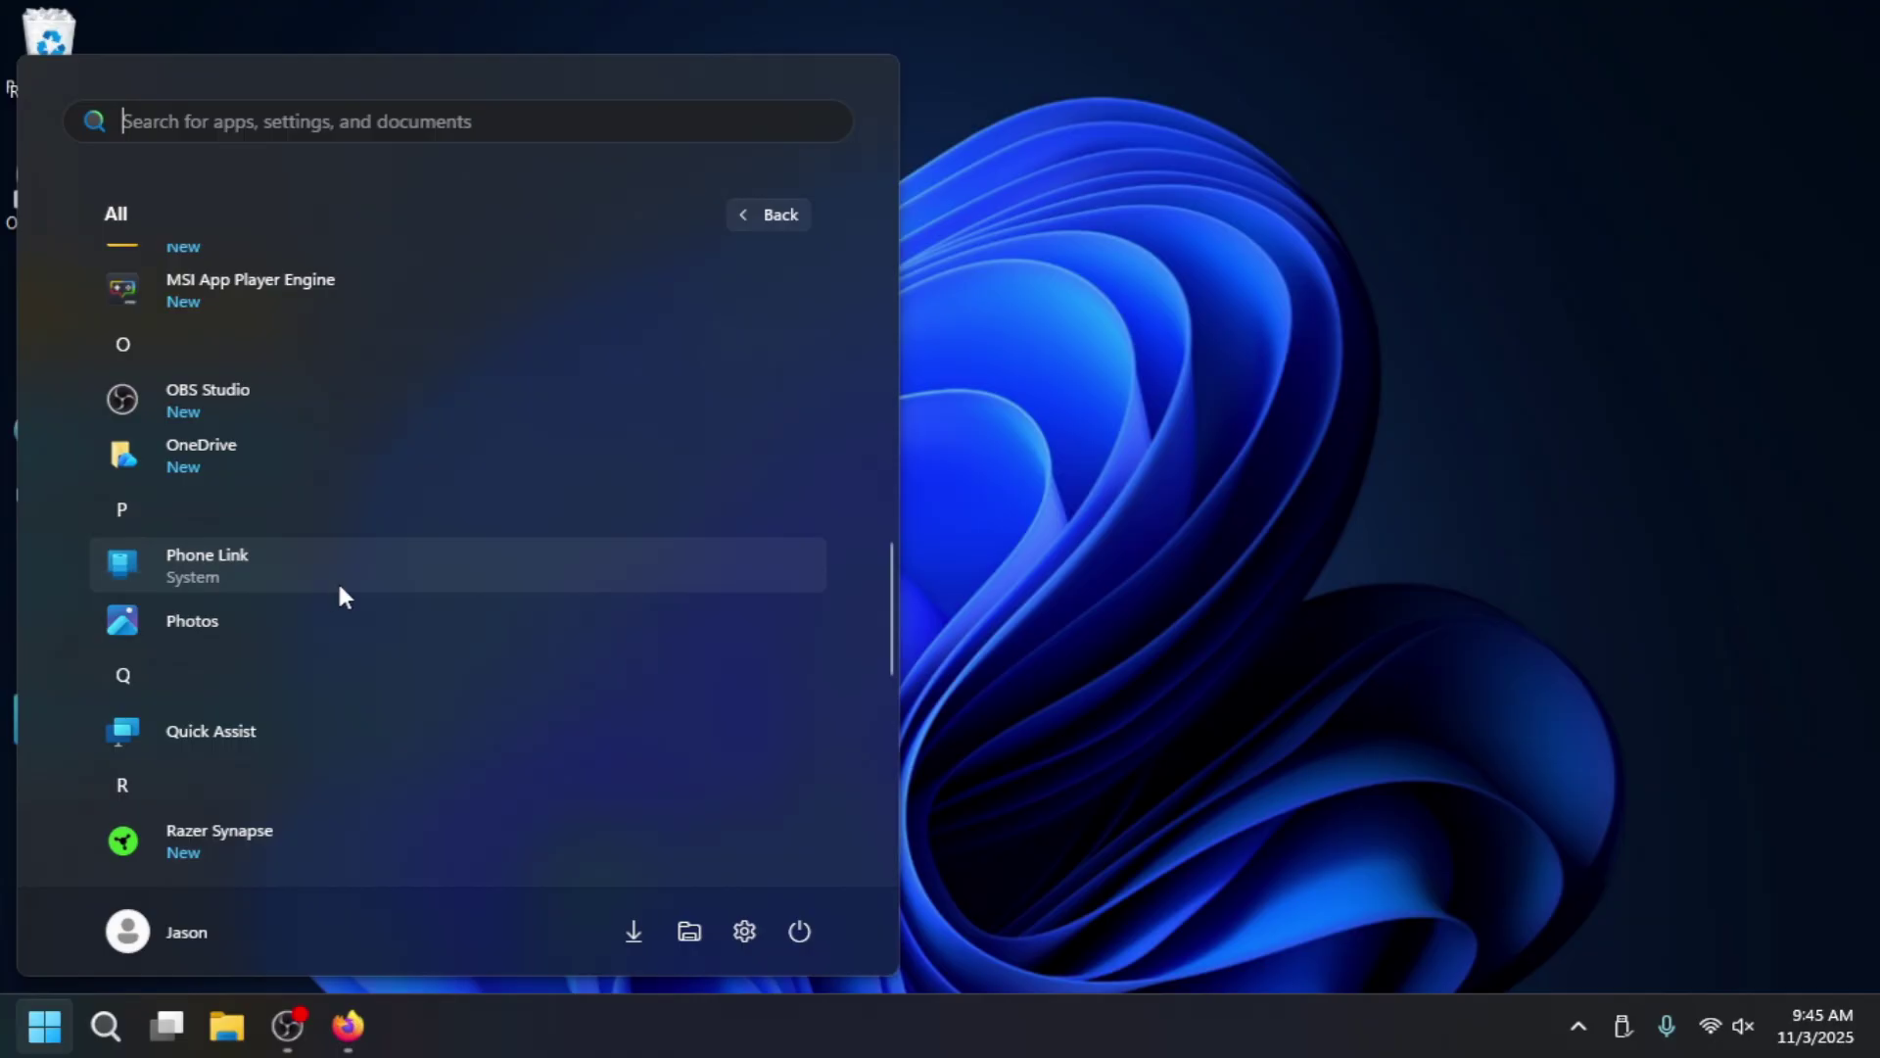
{"action": "right_click", "coordinate": [267, 557]}
{"action": "left_click", "coordinate": [69, 603]}
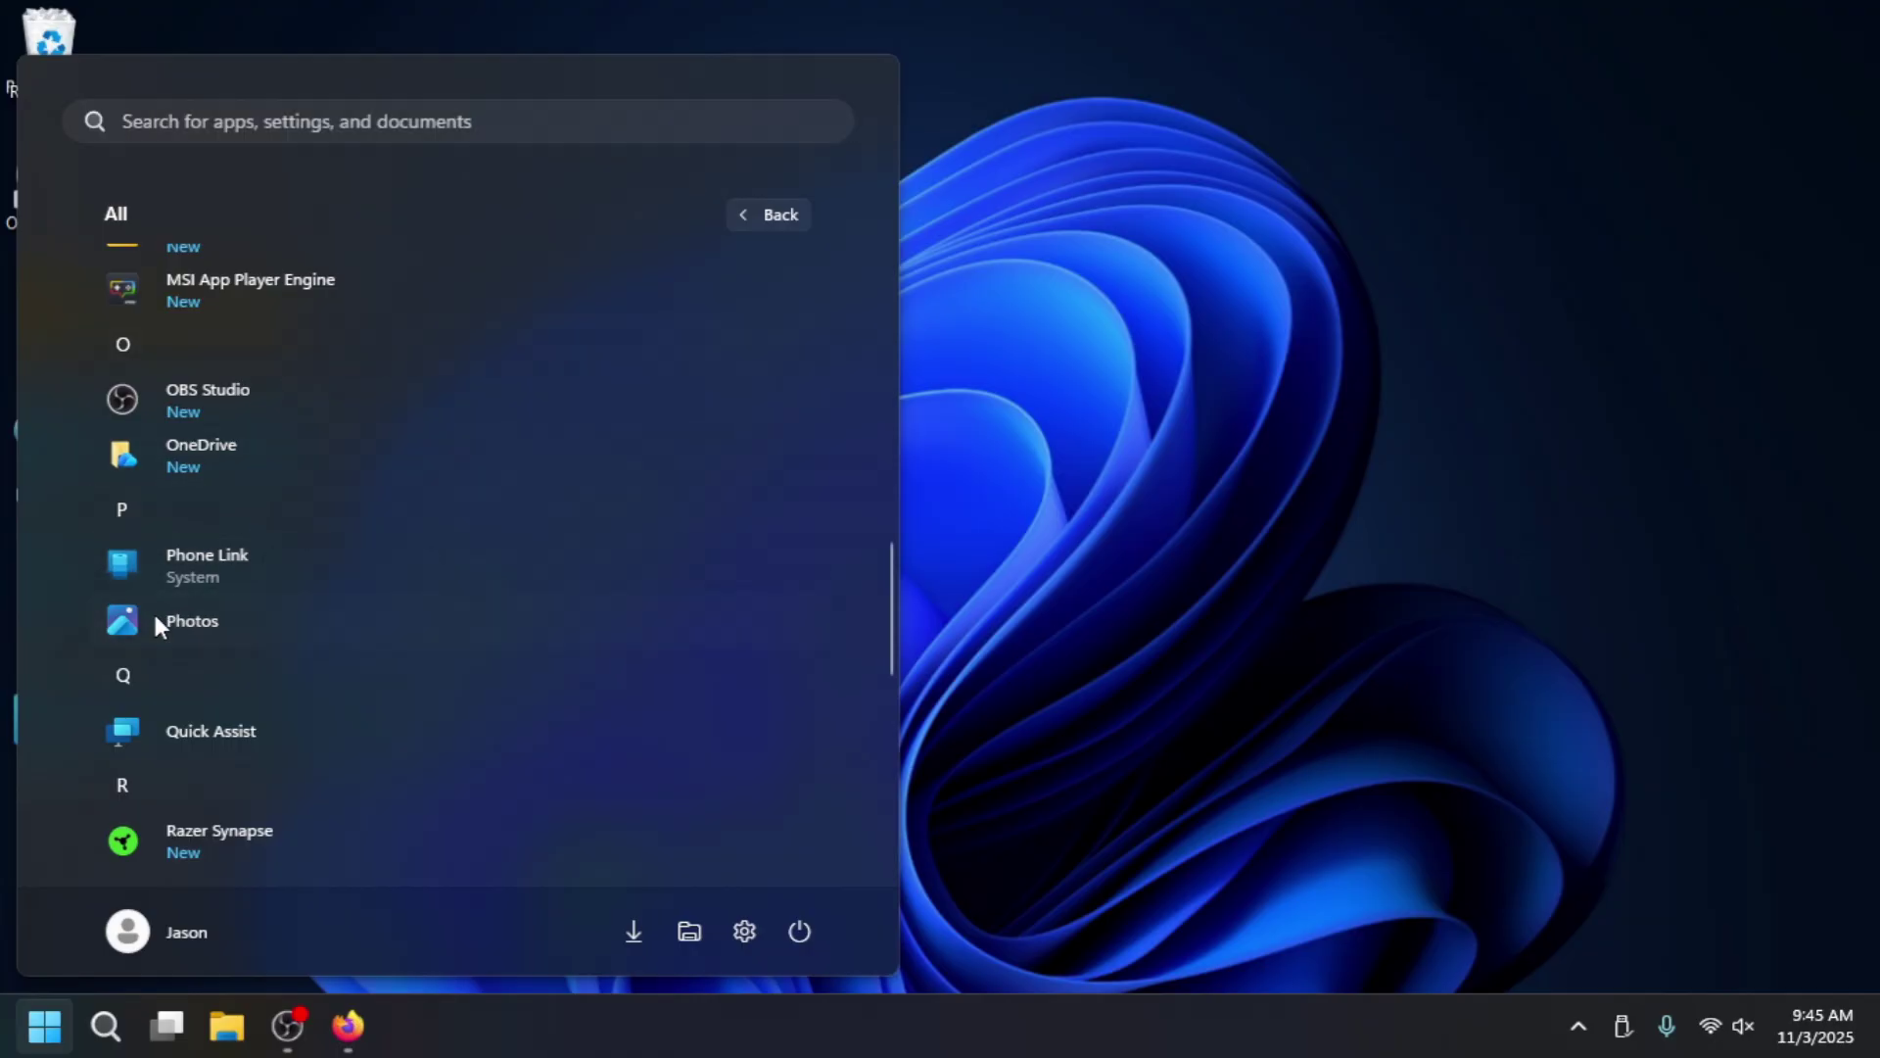
{"action": "right_click", "coordinate": [153, 615]}
{"action": "left_click", "coordinate": [74, 664]}
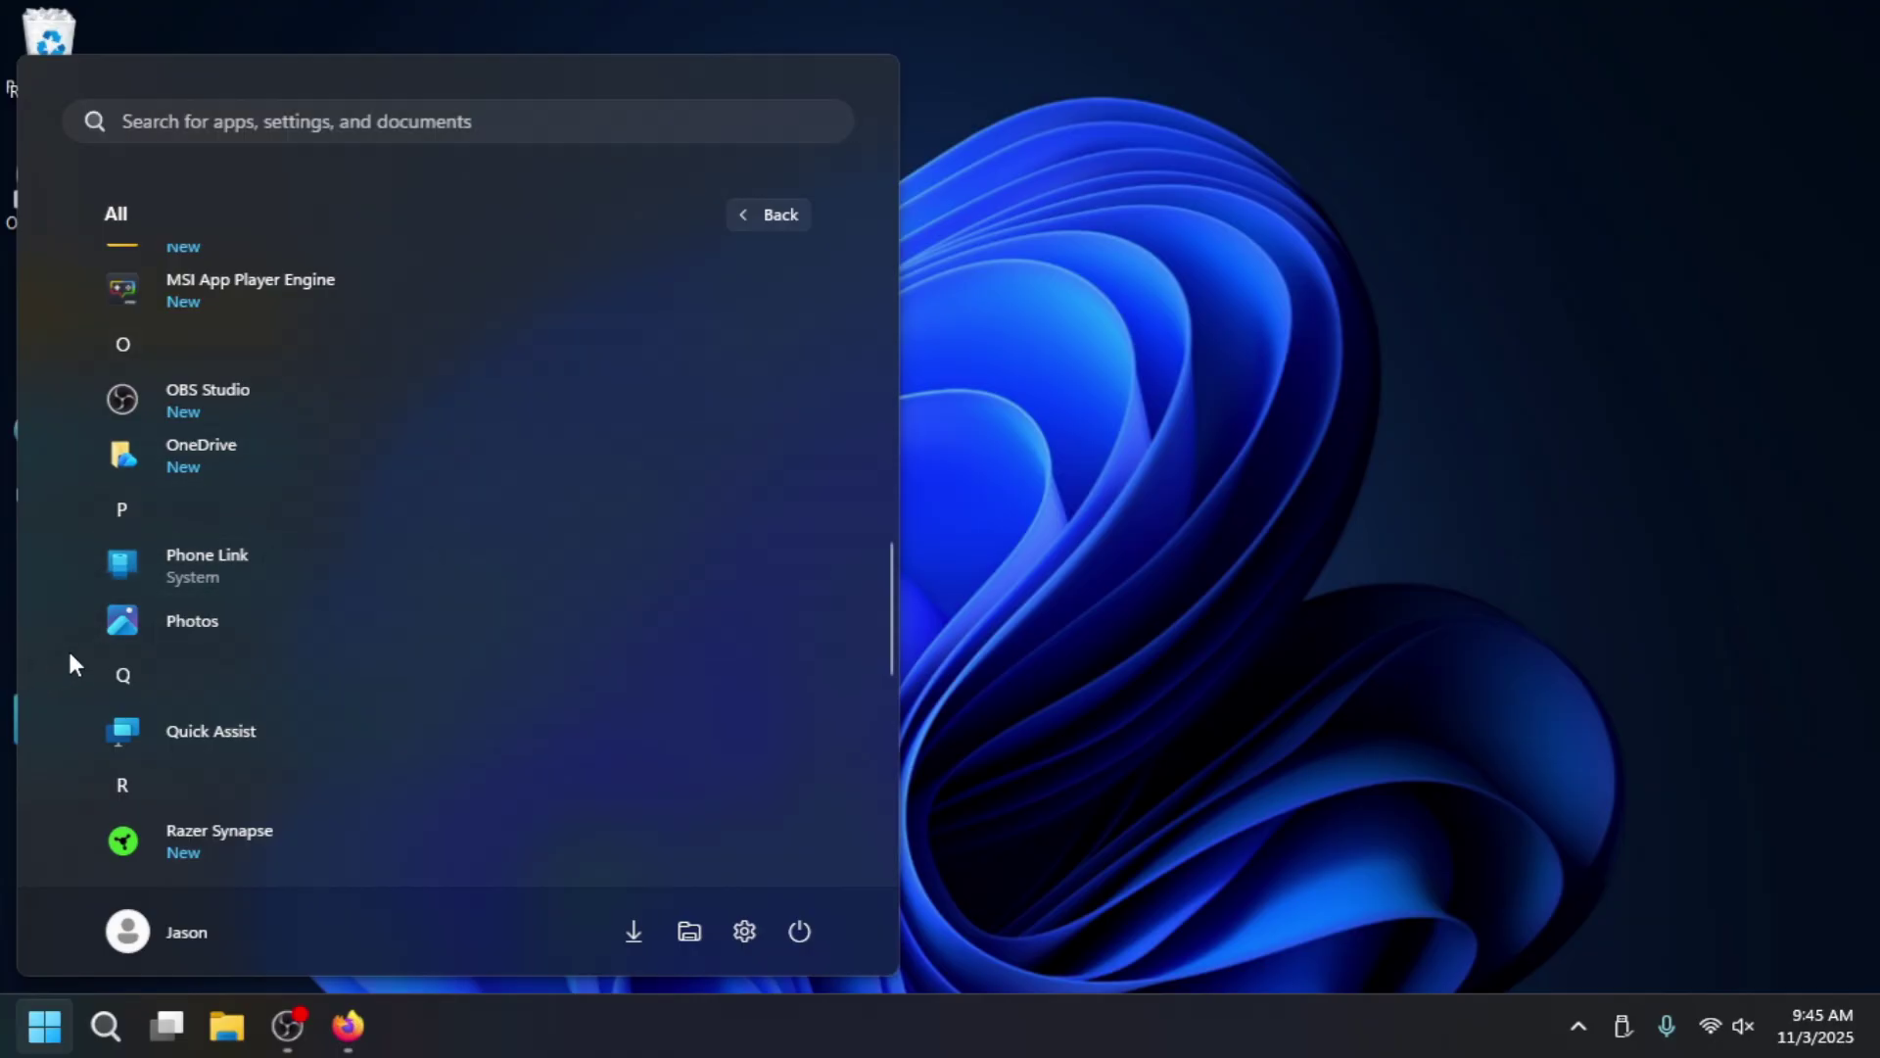
Open the second Screenshot in Photos, maximize the viewer, then close it.
{"action": "left_click", "coordinate": [138, 623]}
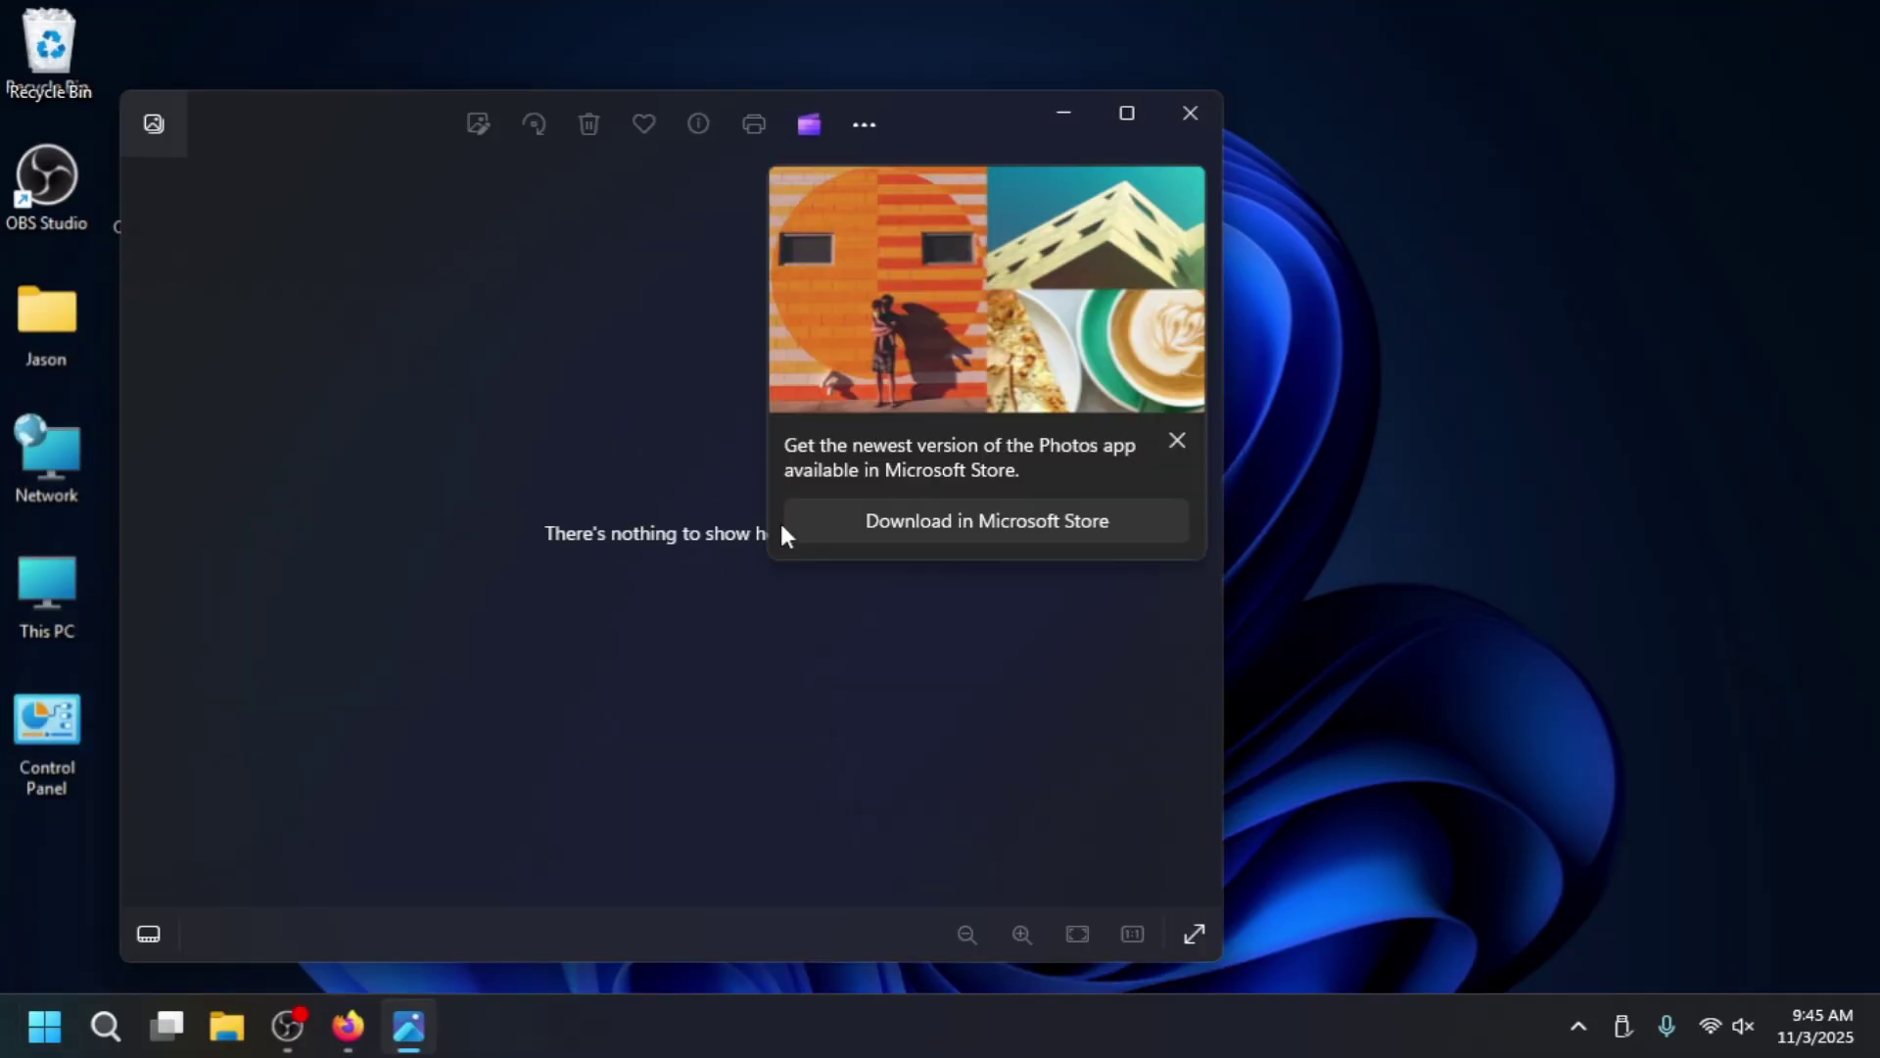
{"action": "left_click", "coordinate": [1175, 443]}
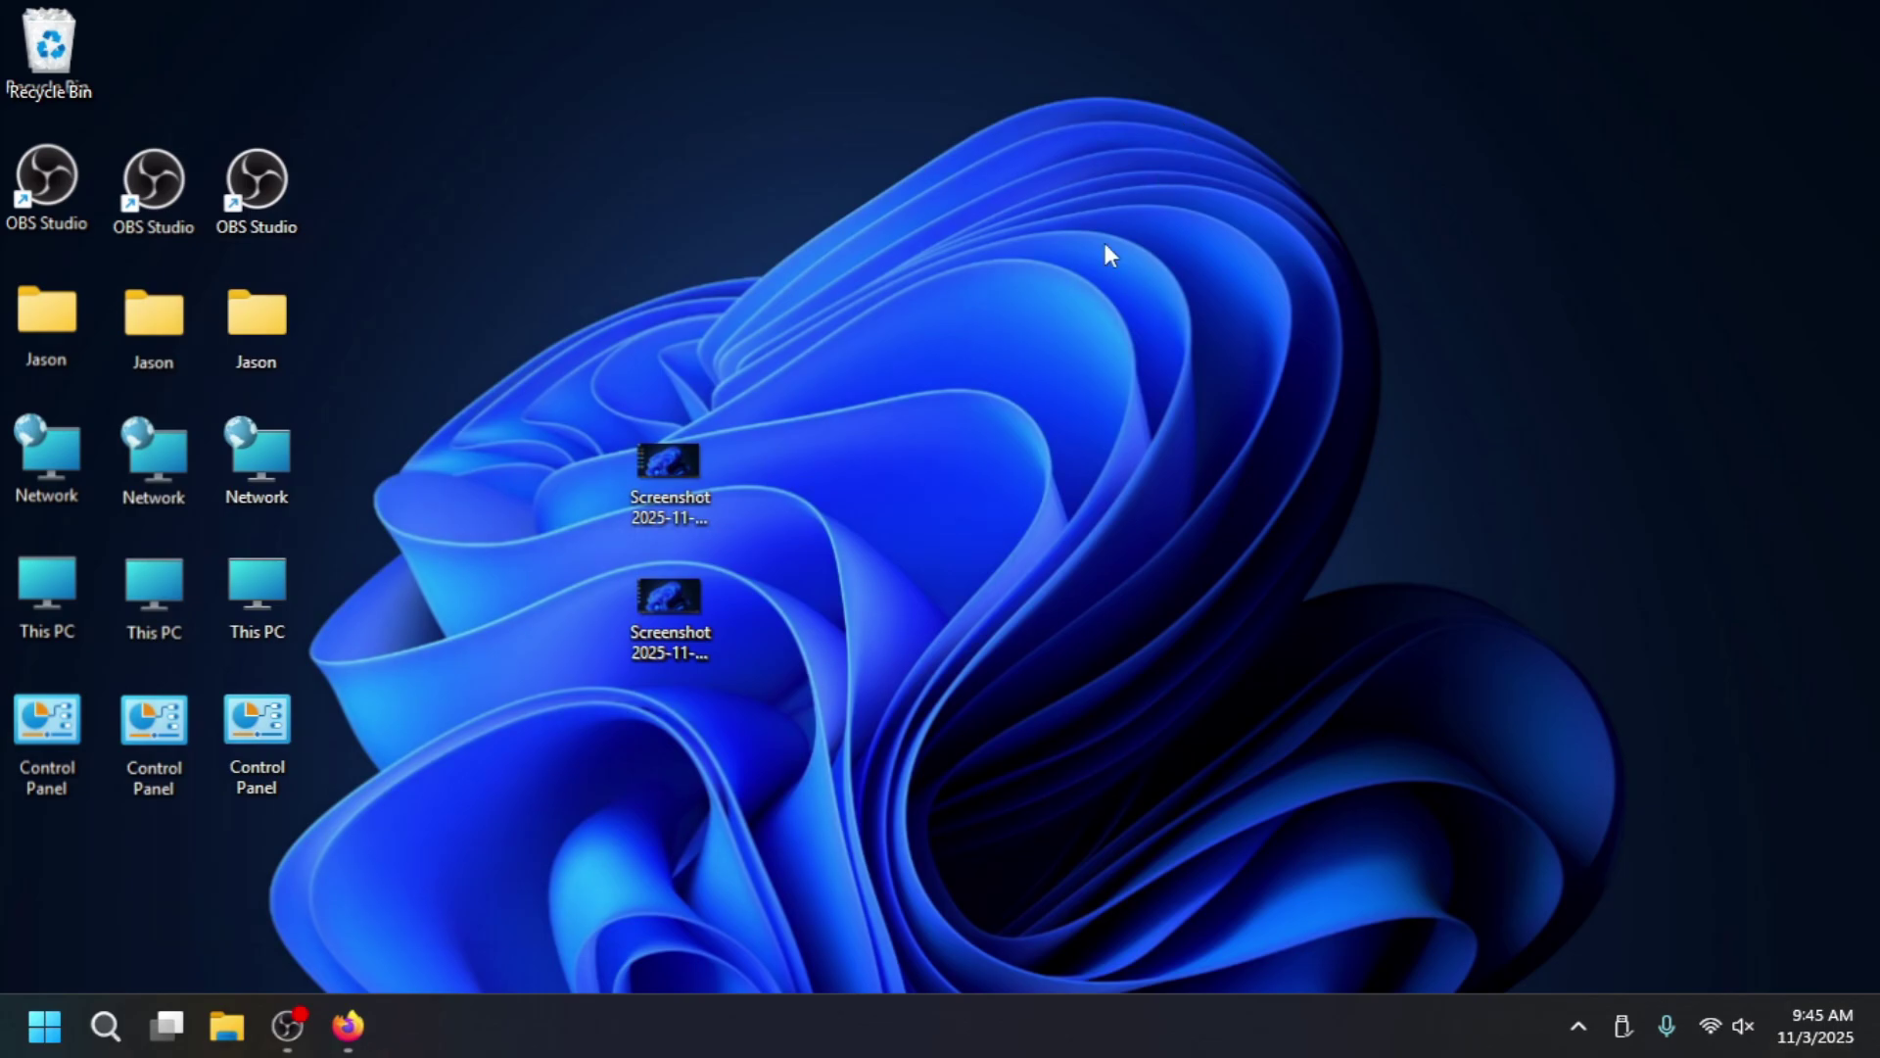
{"action": "double_click", "coordinate": [711, 605]}
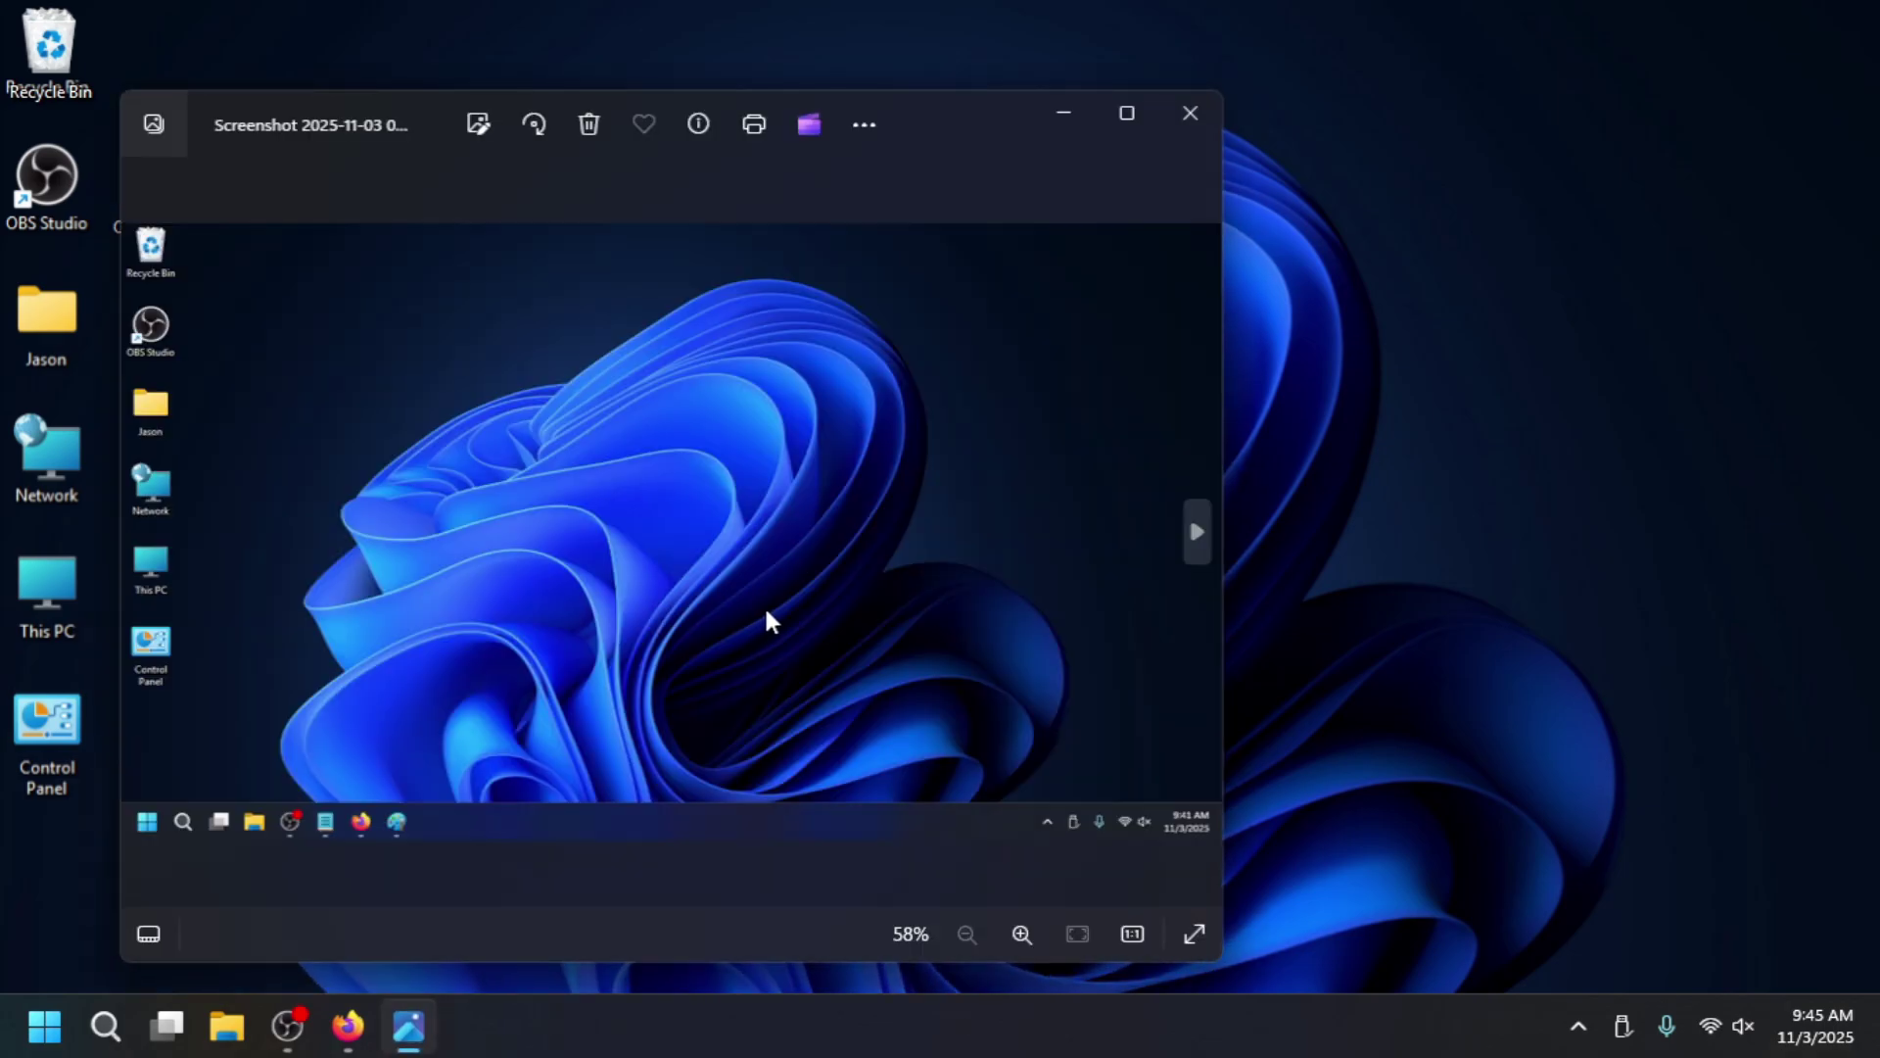
{"action": "left_click", "coordinate": [852, 142]}
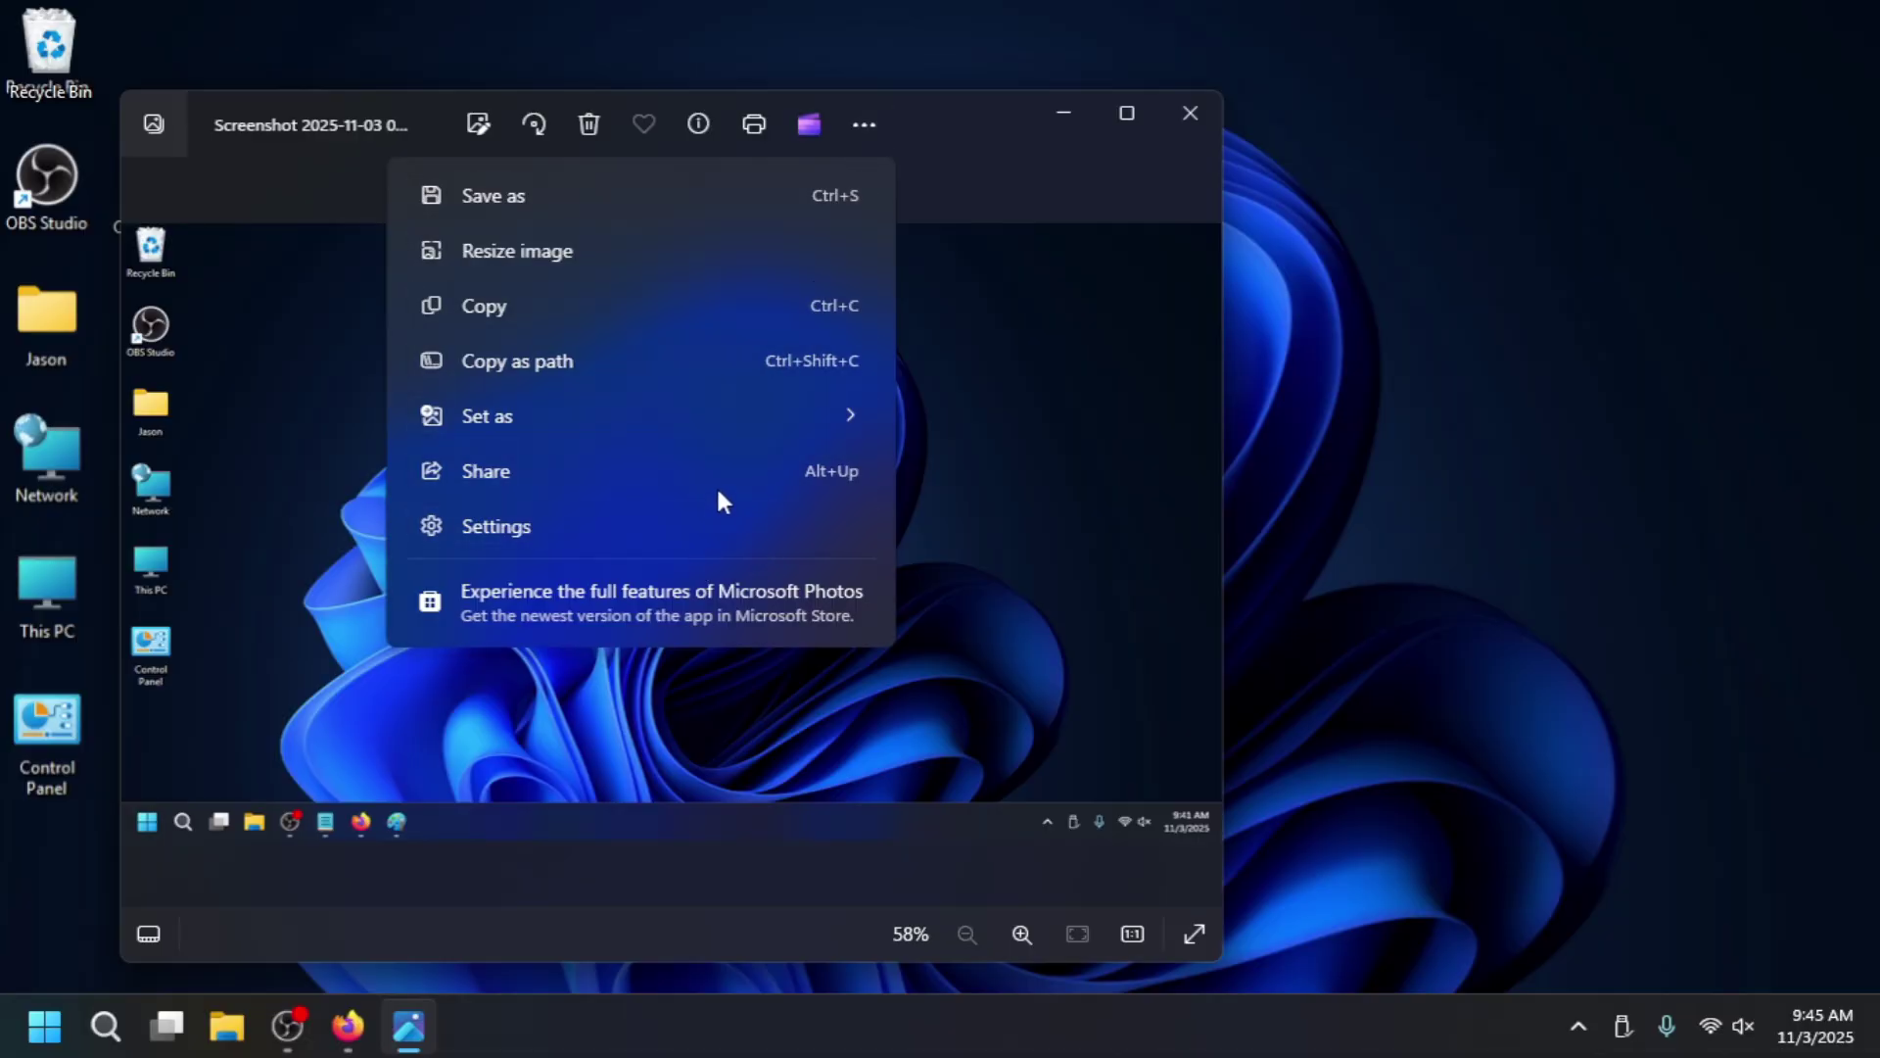
{"action": "left_click", "coordinate": [935, 246]}
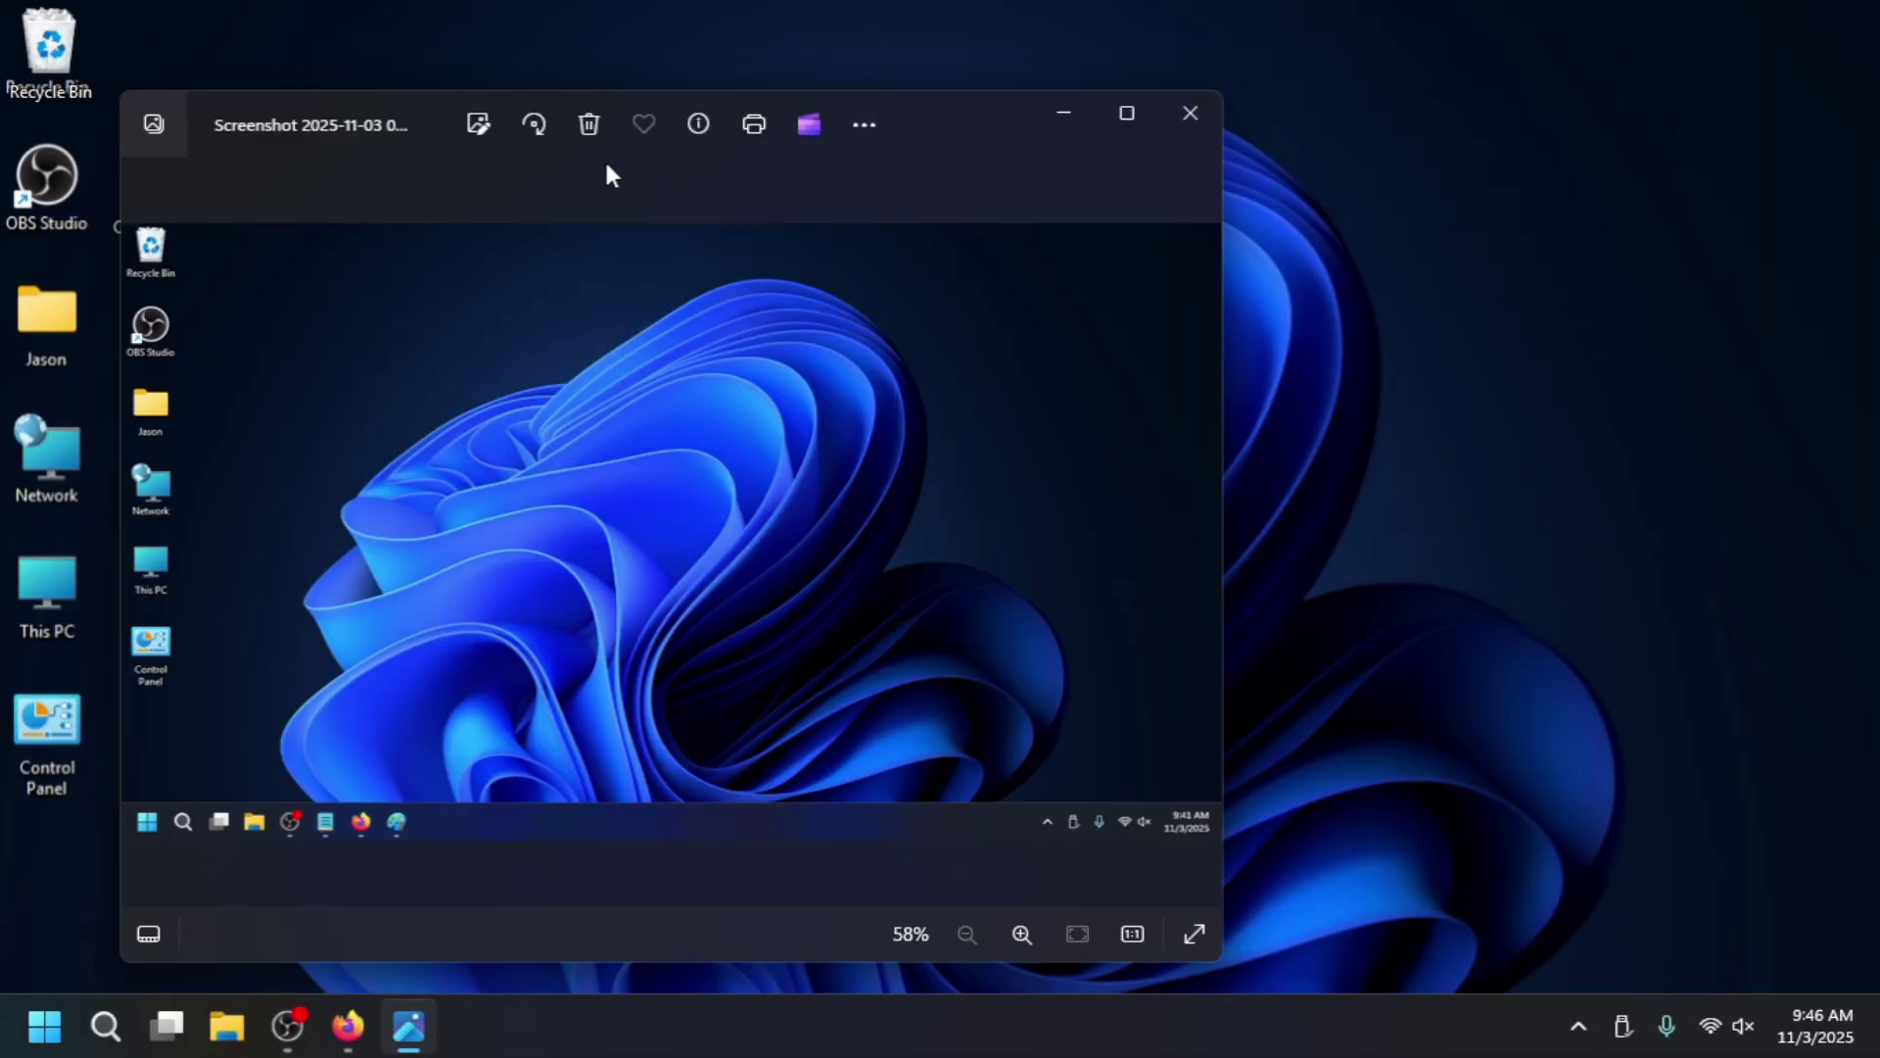
{"action": "double_click", "coordinate": [139, 139]}
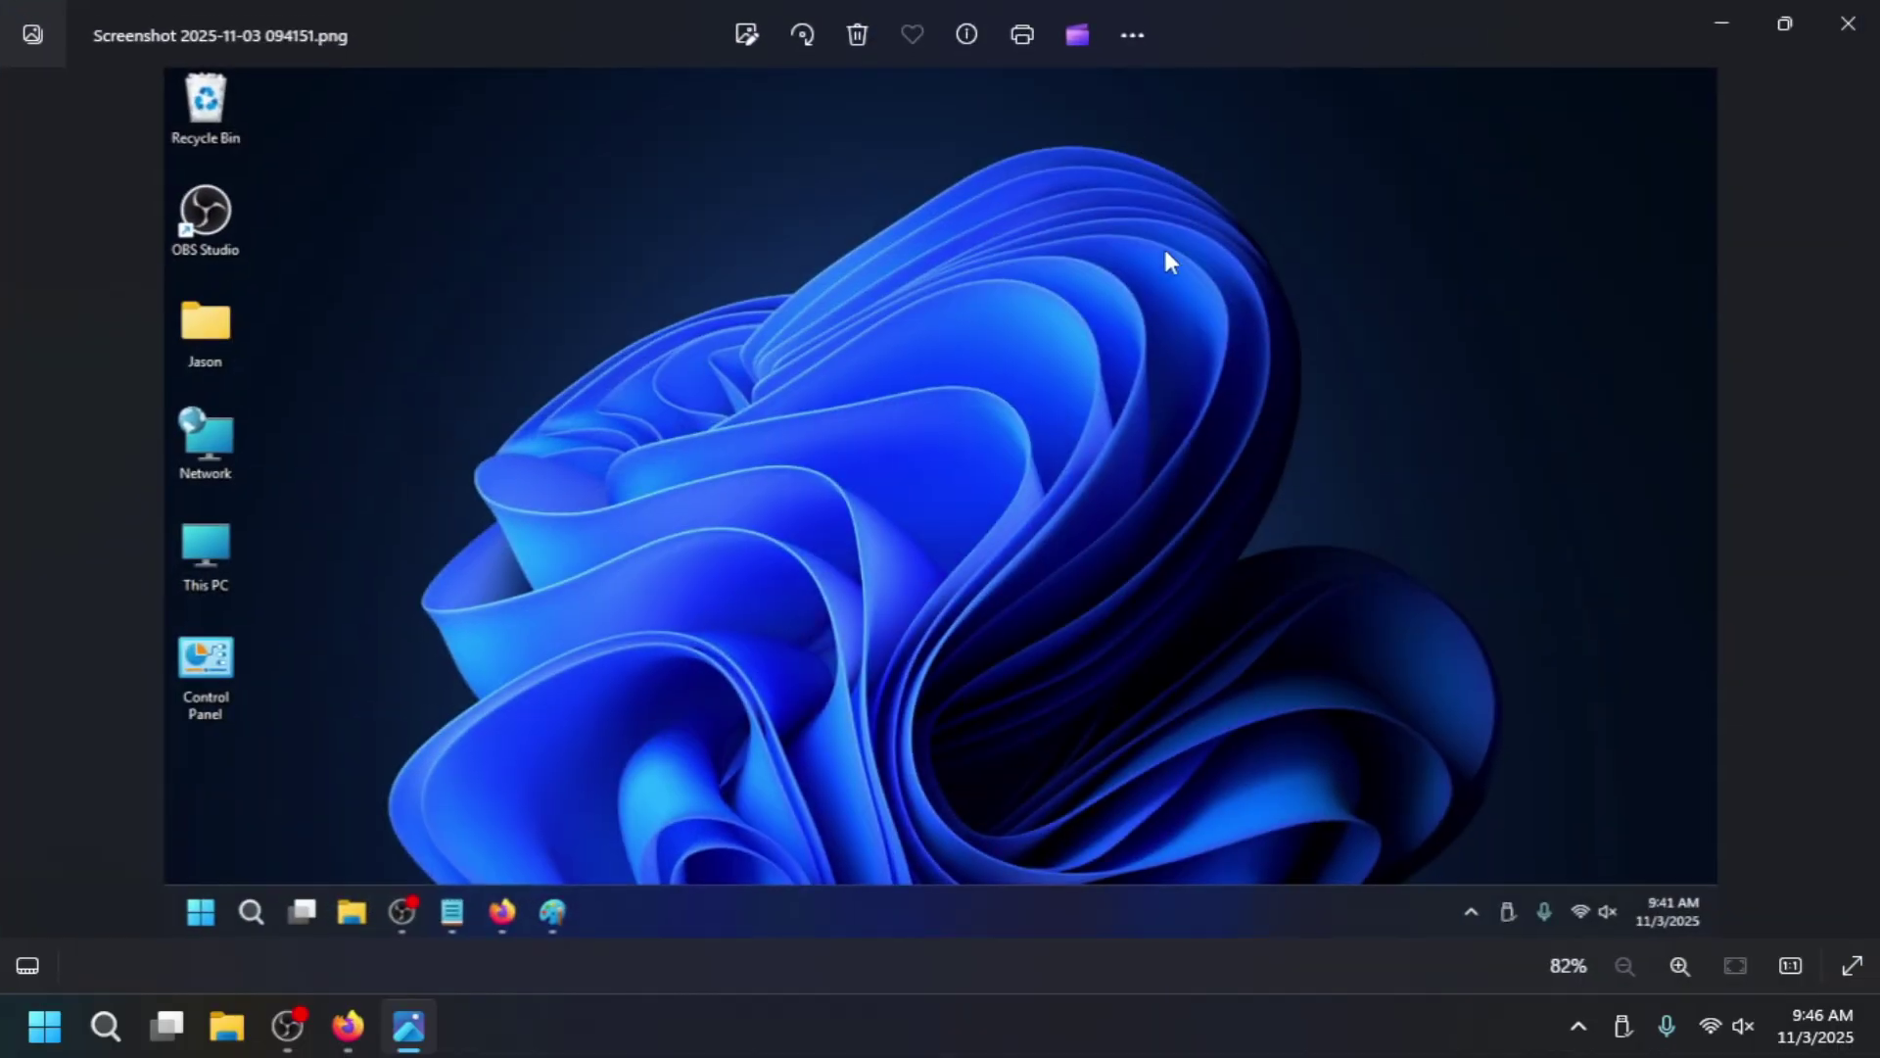
{"action": "left_click", "coordinate": [1873, 12]}
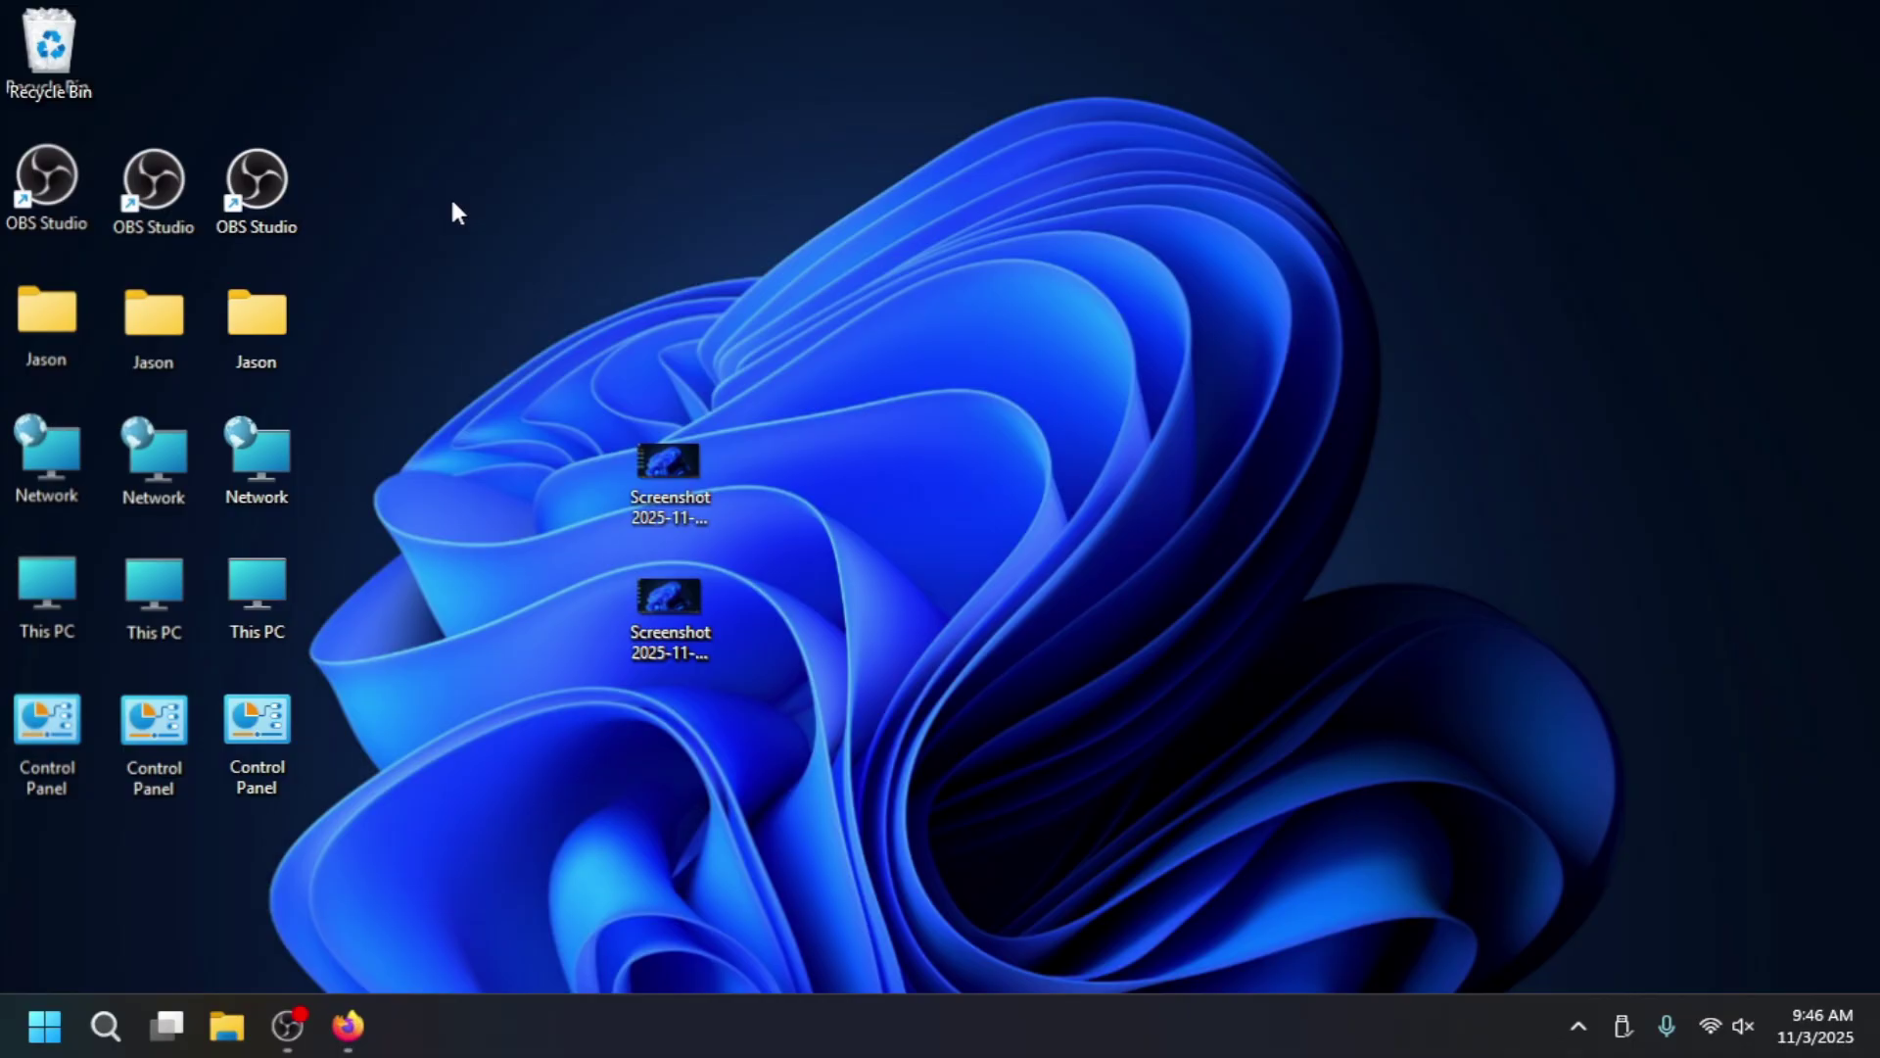
{"action": "left_click", "coordinate": [44, 1025]}
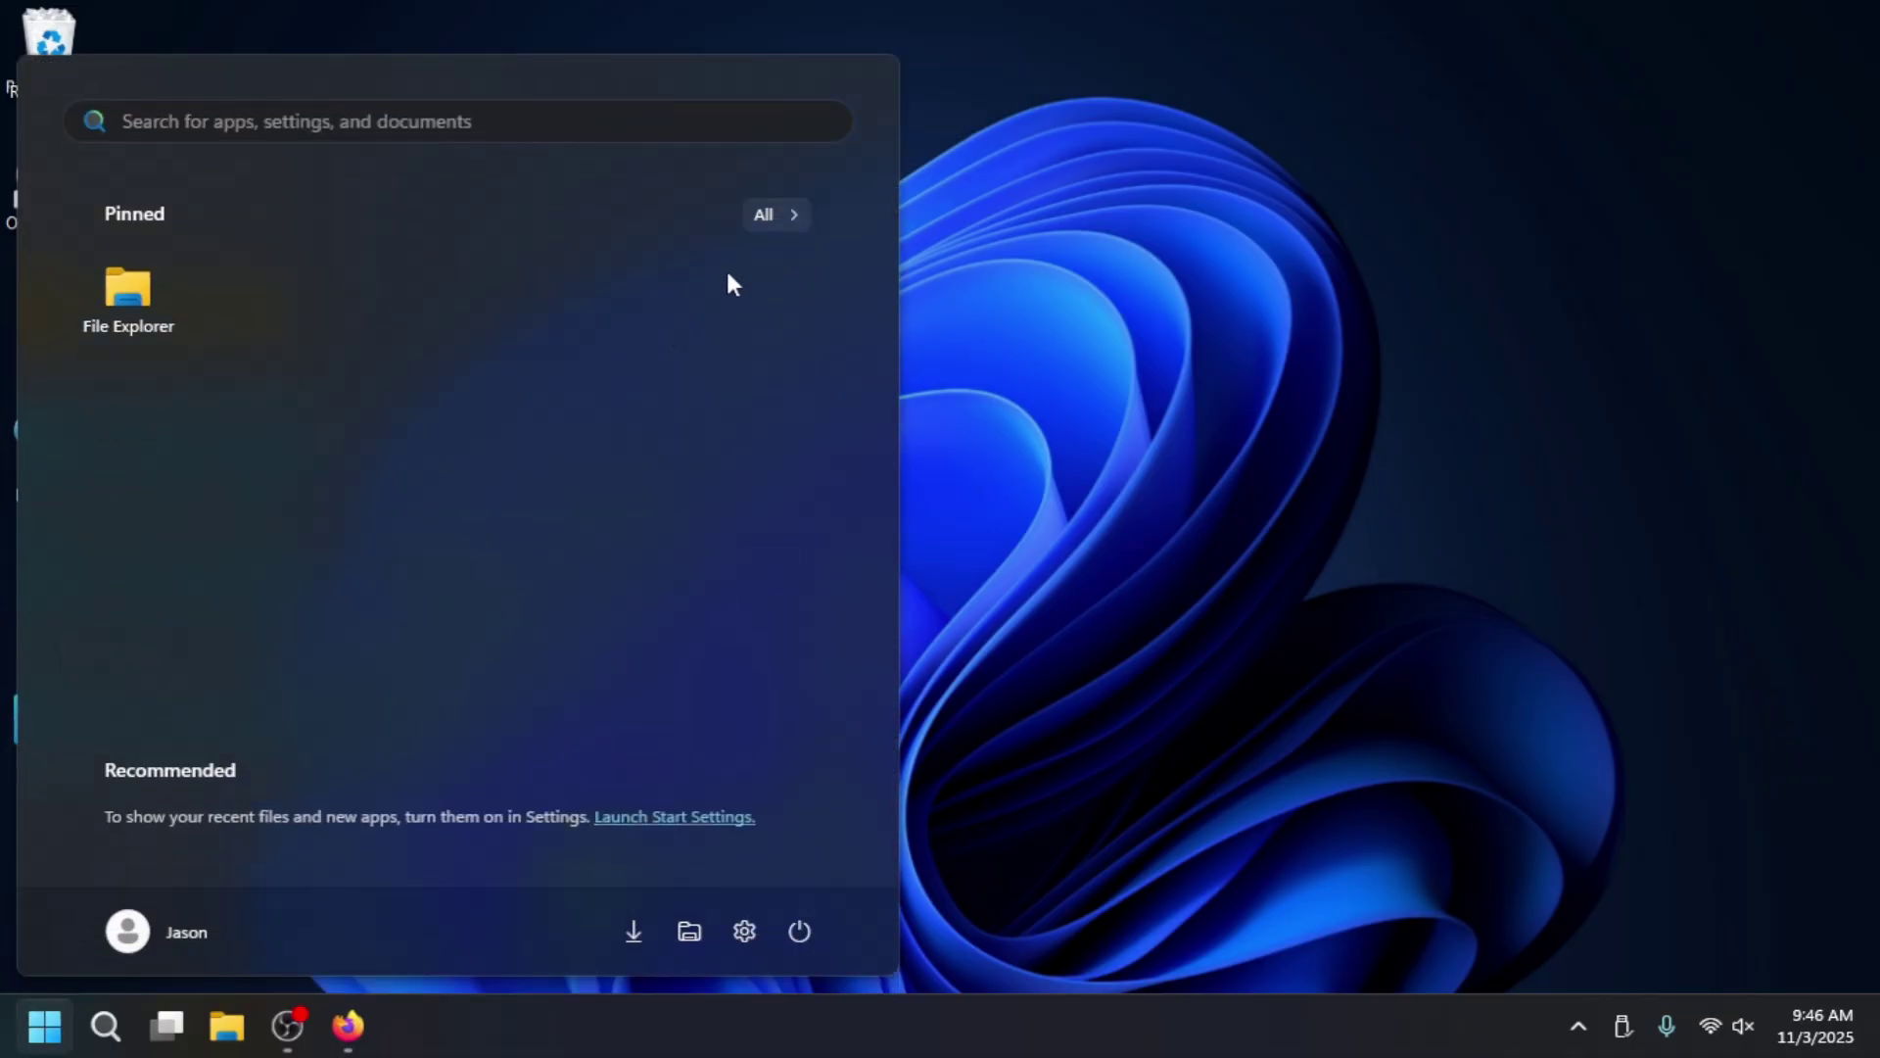
{"action": "left_click", "coordinate": [763, 212]}
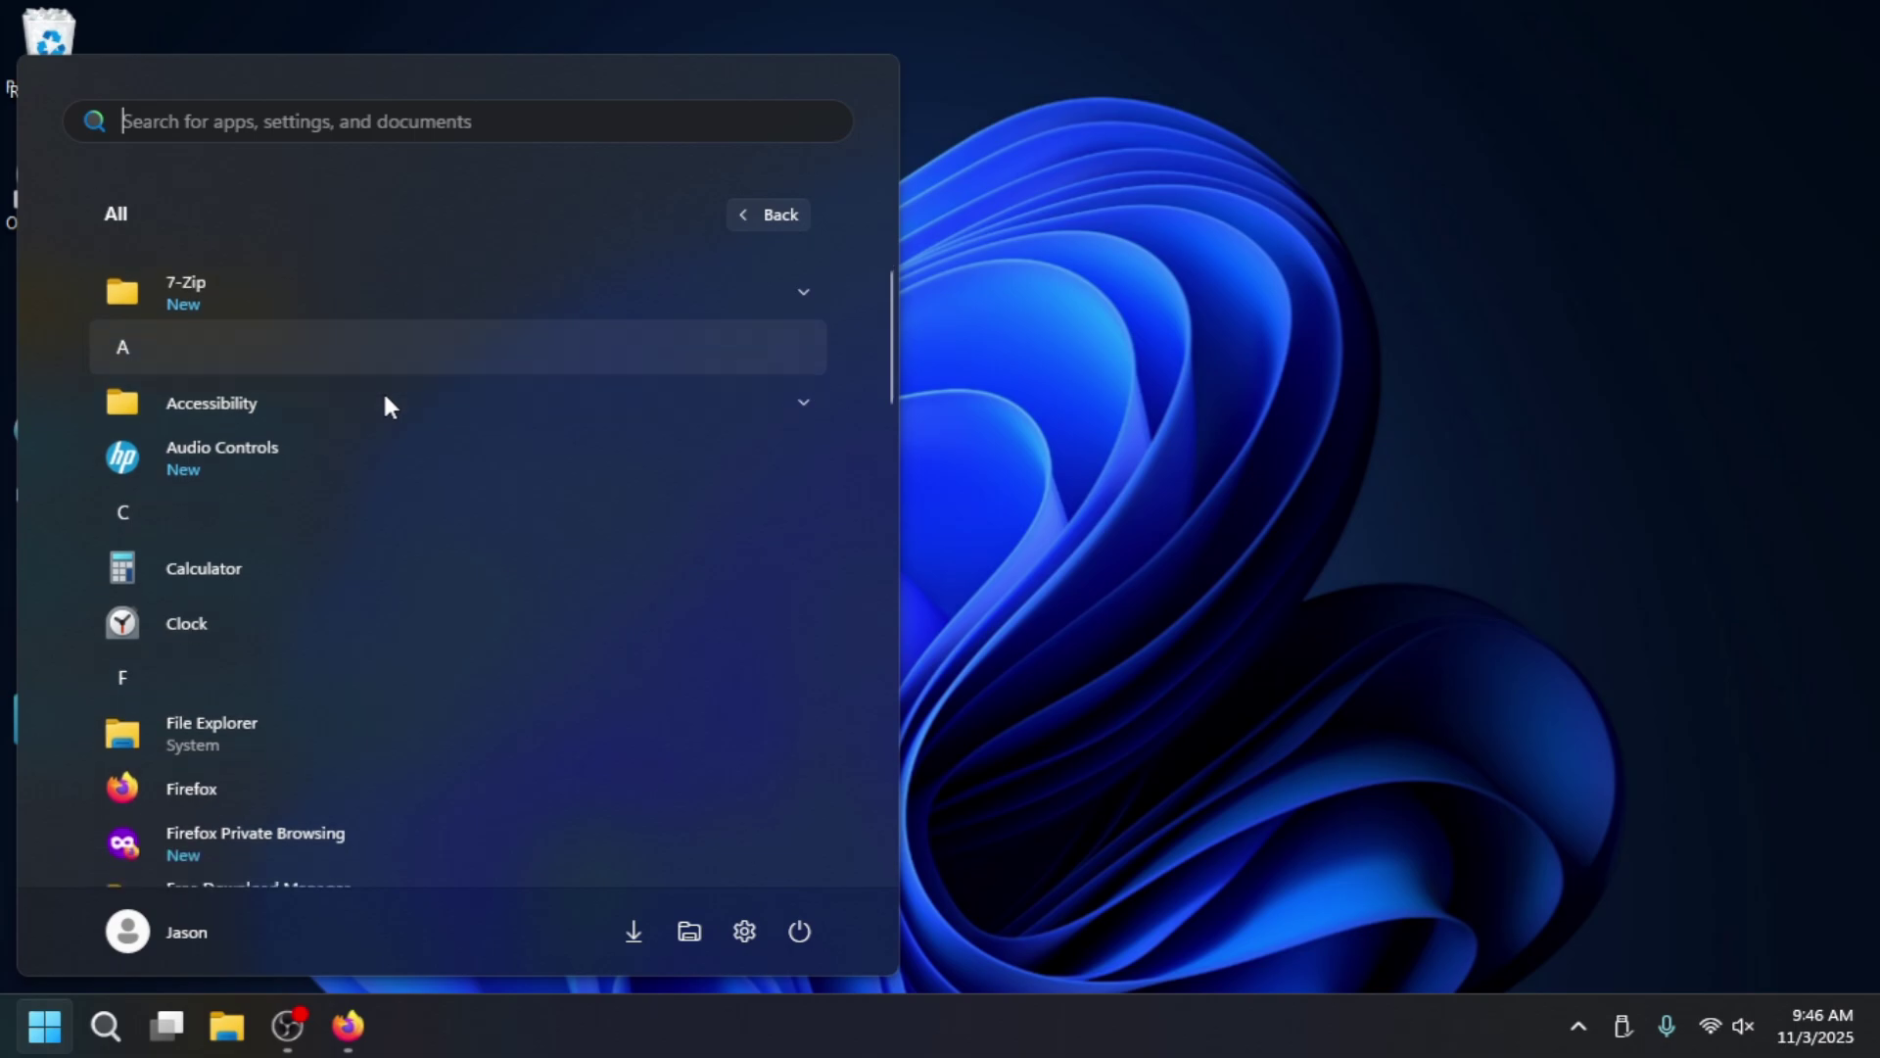
{"action": "scroll", "coordinate": [363, 411], "scroll_direction": "down", "scroll_amount": 2}
{"action": "right_click", "coordinate": [331, 427]}
{"action": "left_click", "coordinate": [297, 420]}
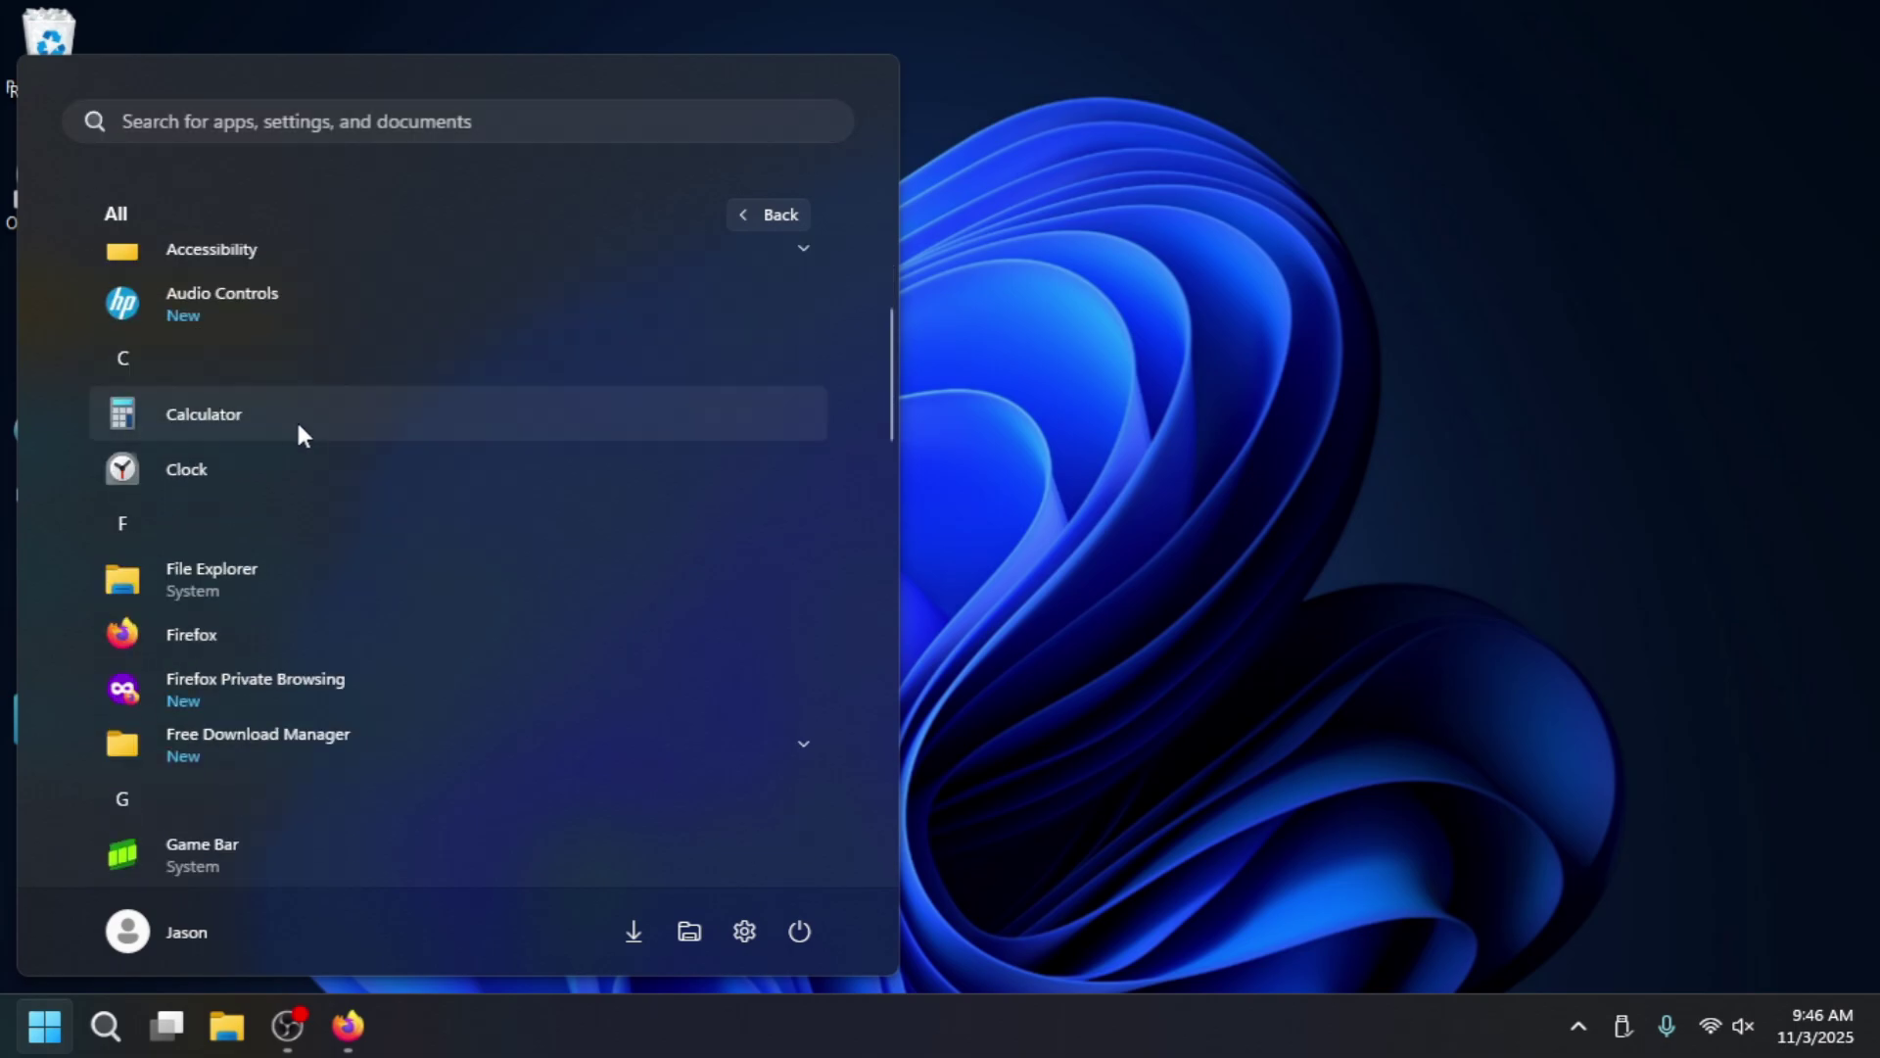
{"action": "left_click", "coordinate": [307, 421]}
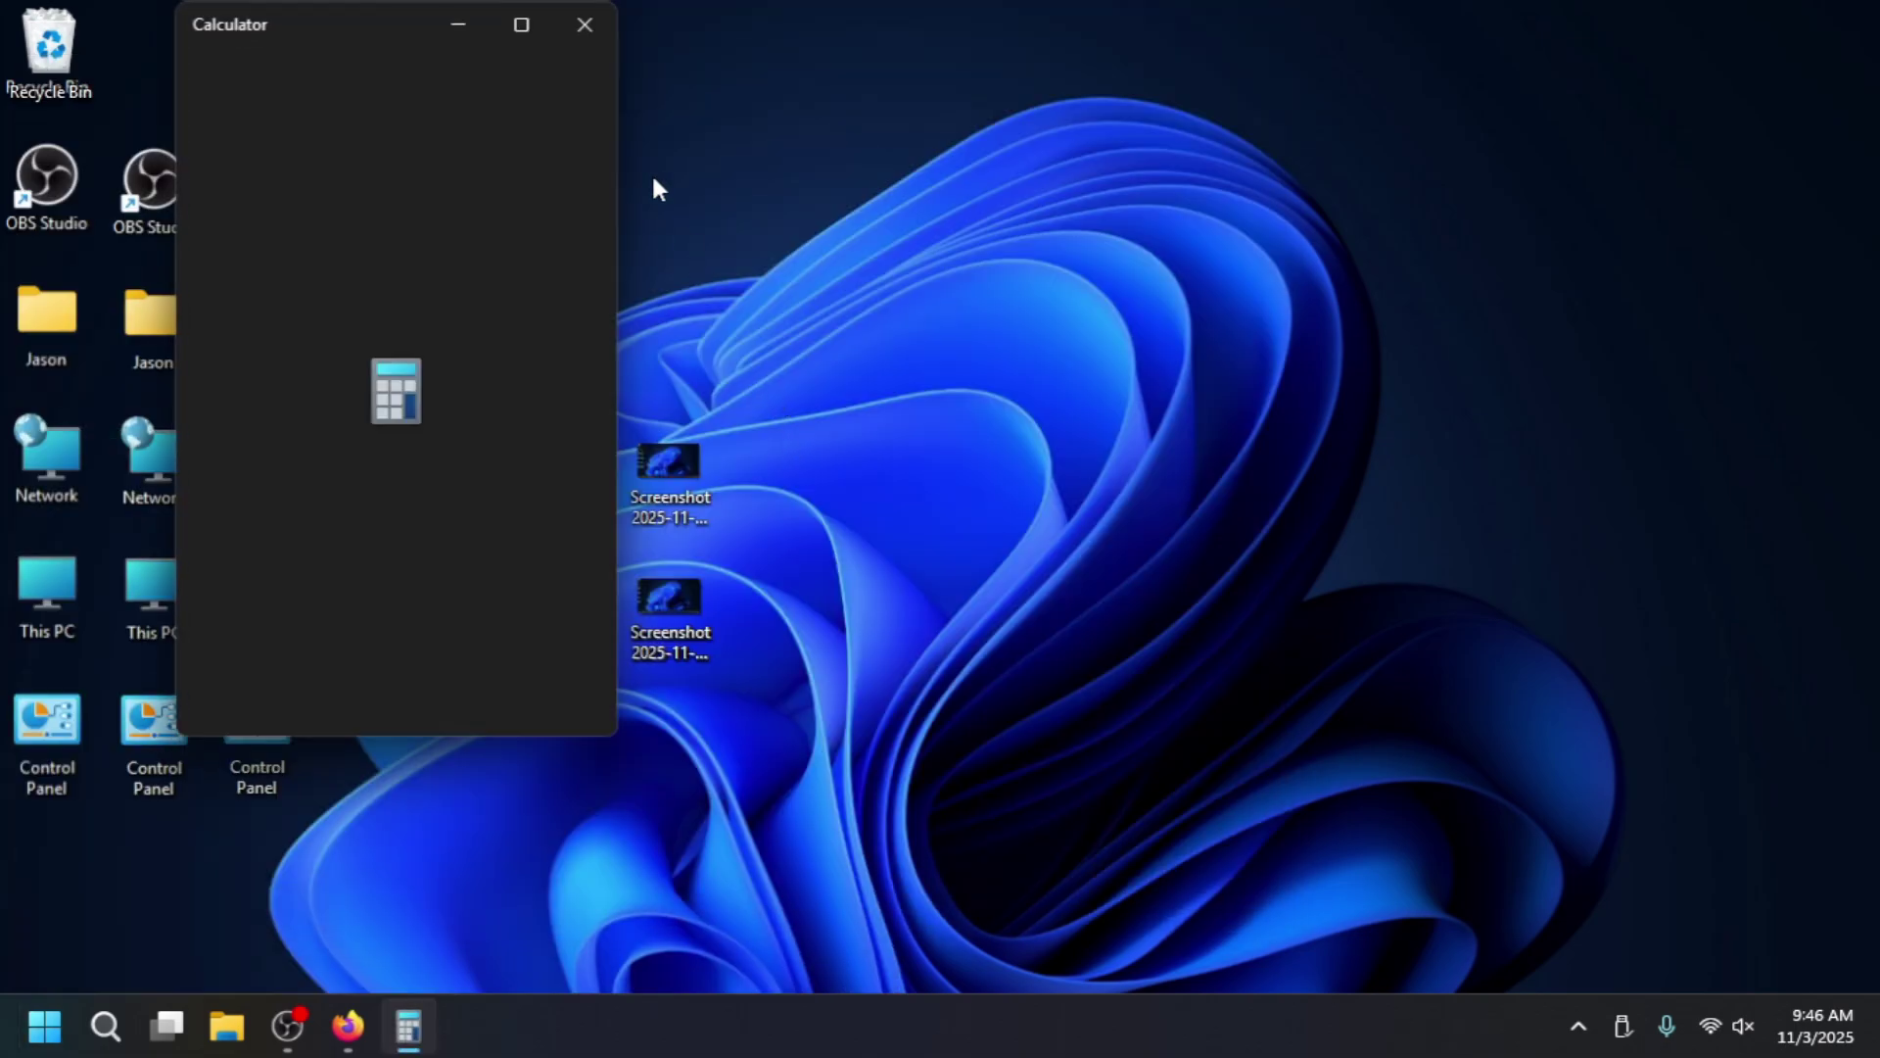
{"action": "left_click_drag", "start_coordinate": [410, 57], "coordinate": [799, 231]}
{"action": "left_click", "coordinate": [590, 255]}
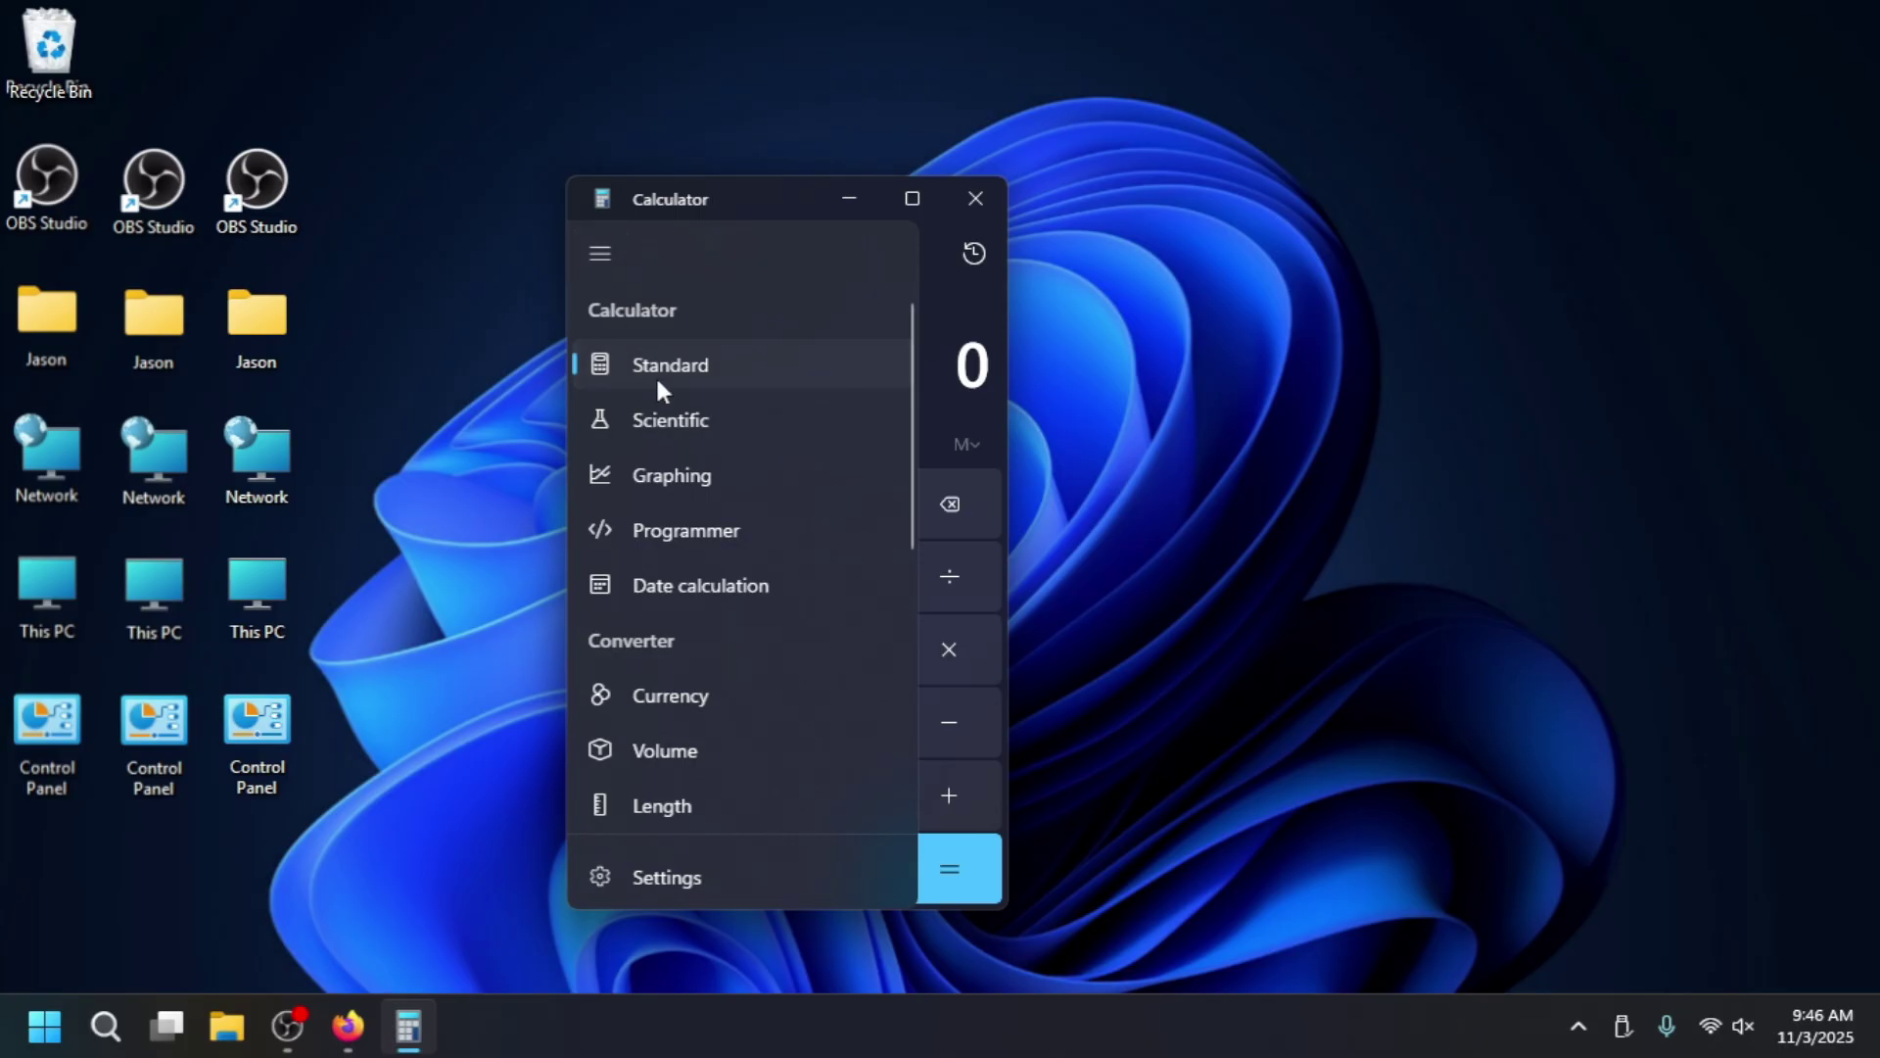
{"action": "scroll", "coordinate": [684, 549], "scroll_direction": "down", "scroll_amount": 5}
{"action": "scroll", "coordinate": [685, 577], "scroll_direction": "up", "scroll_amount": 2}
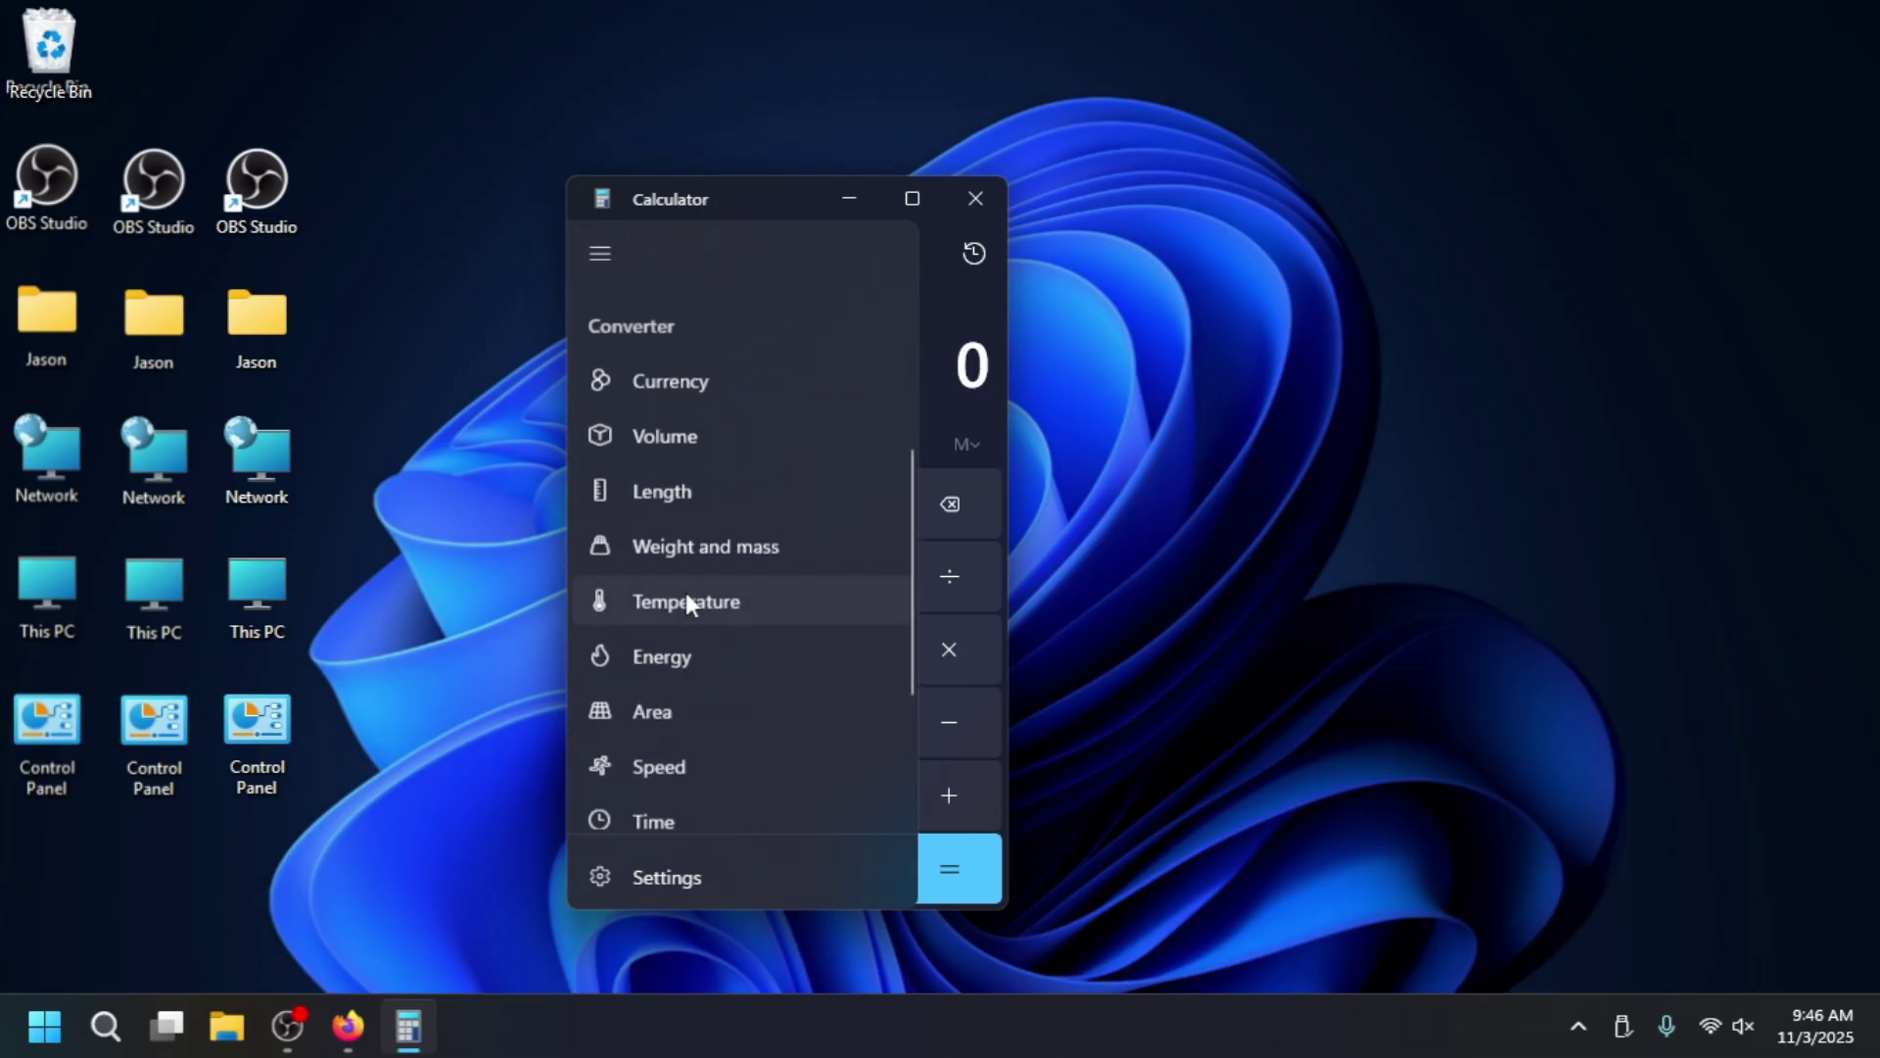
{"action": "left_click", "coordinate": [964, 320]}
{"action": "left_click", "coordinate": [972, 200]}
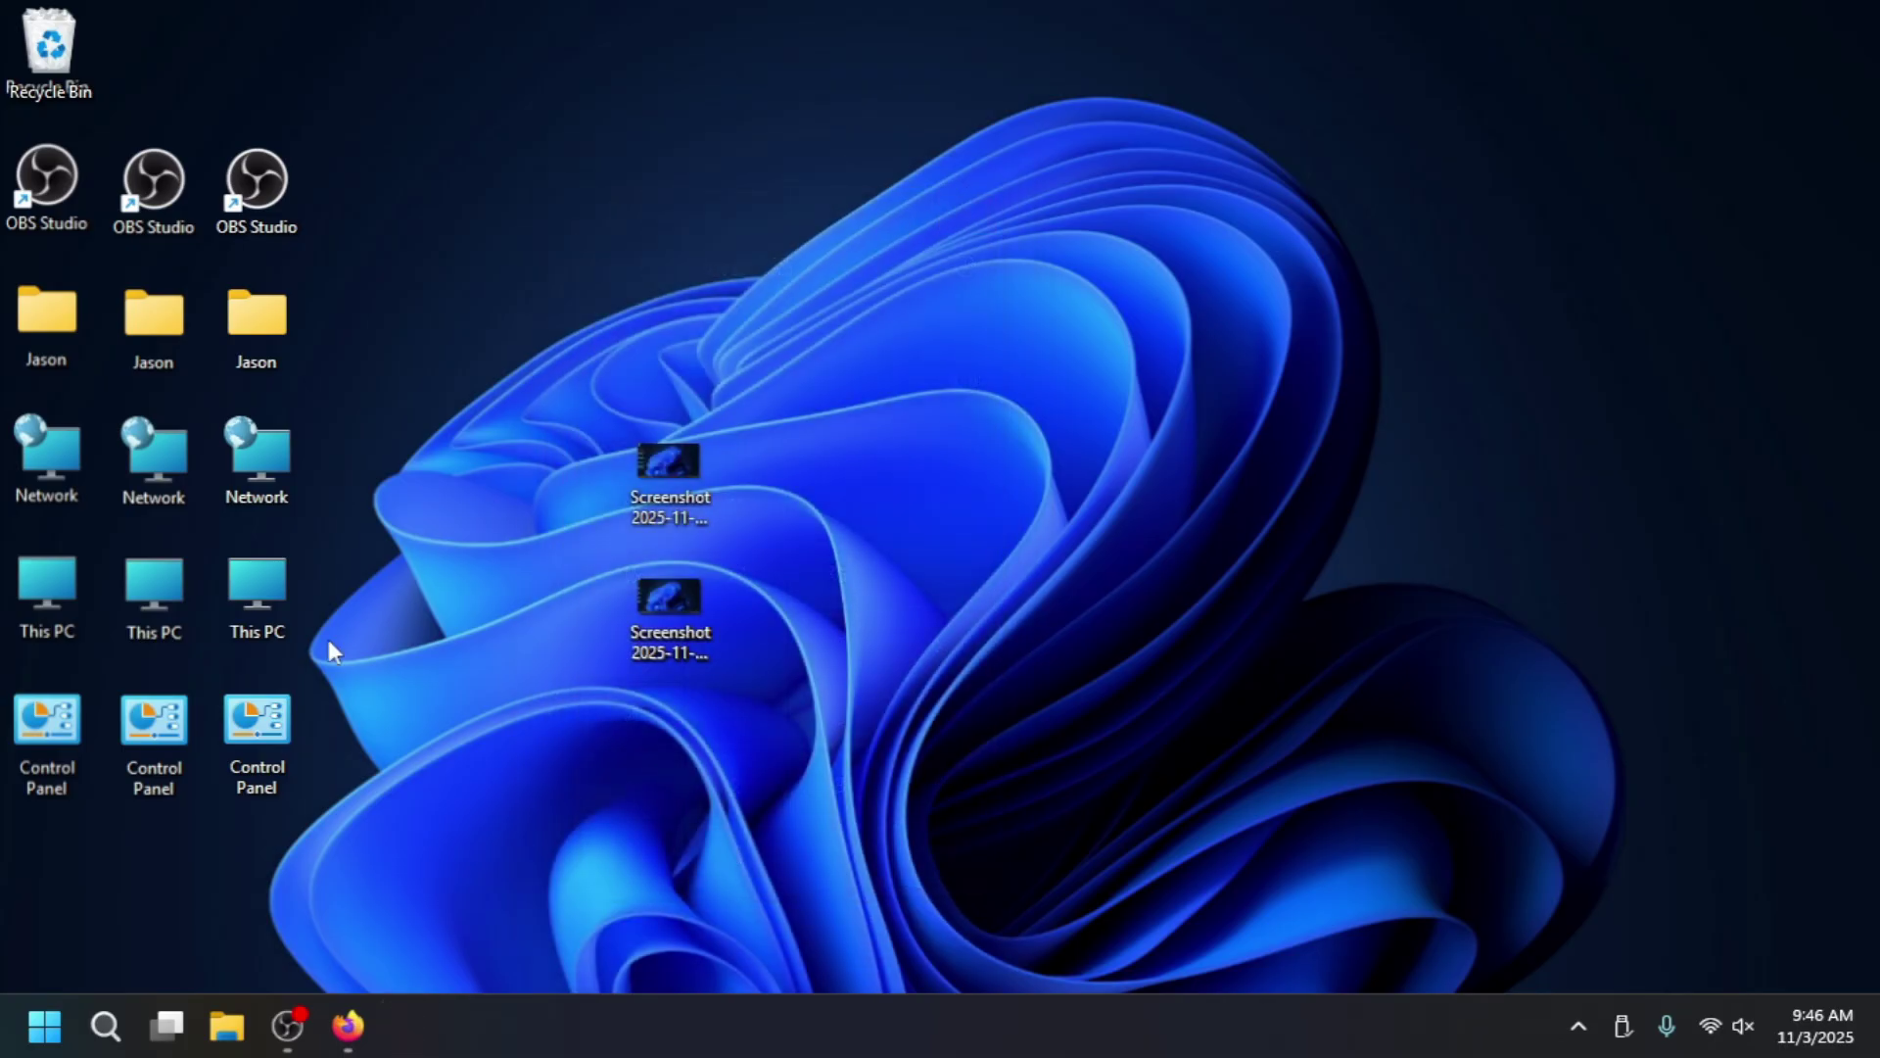
{"action": "key", "text": "super"}
{"action": "left_click", "coordinate": [778, 221]}
{"action": "key", "text": "super+e"}
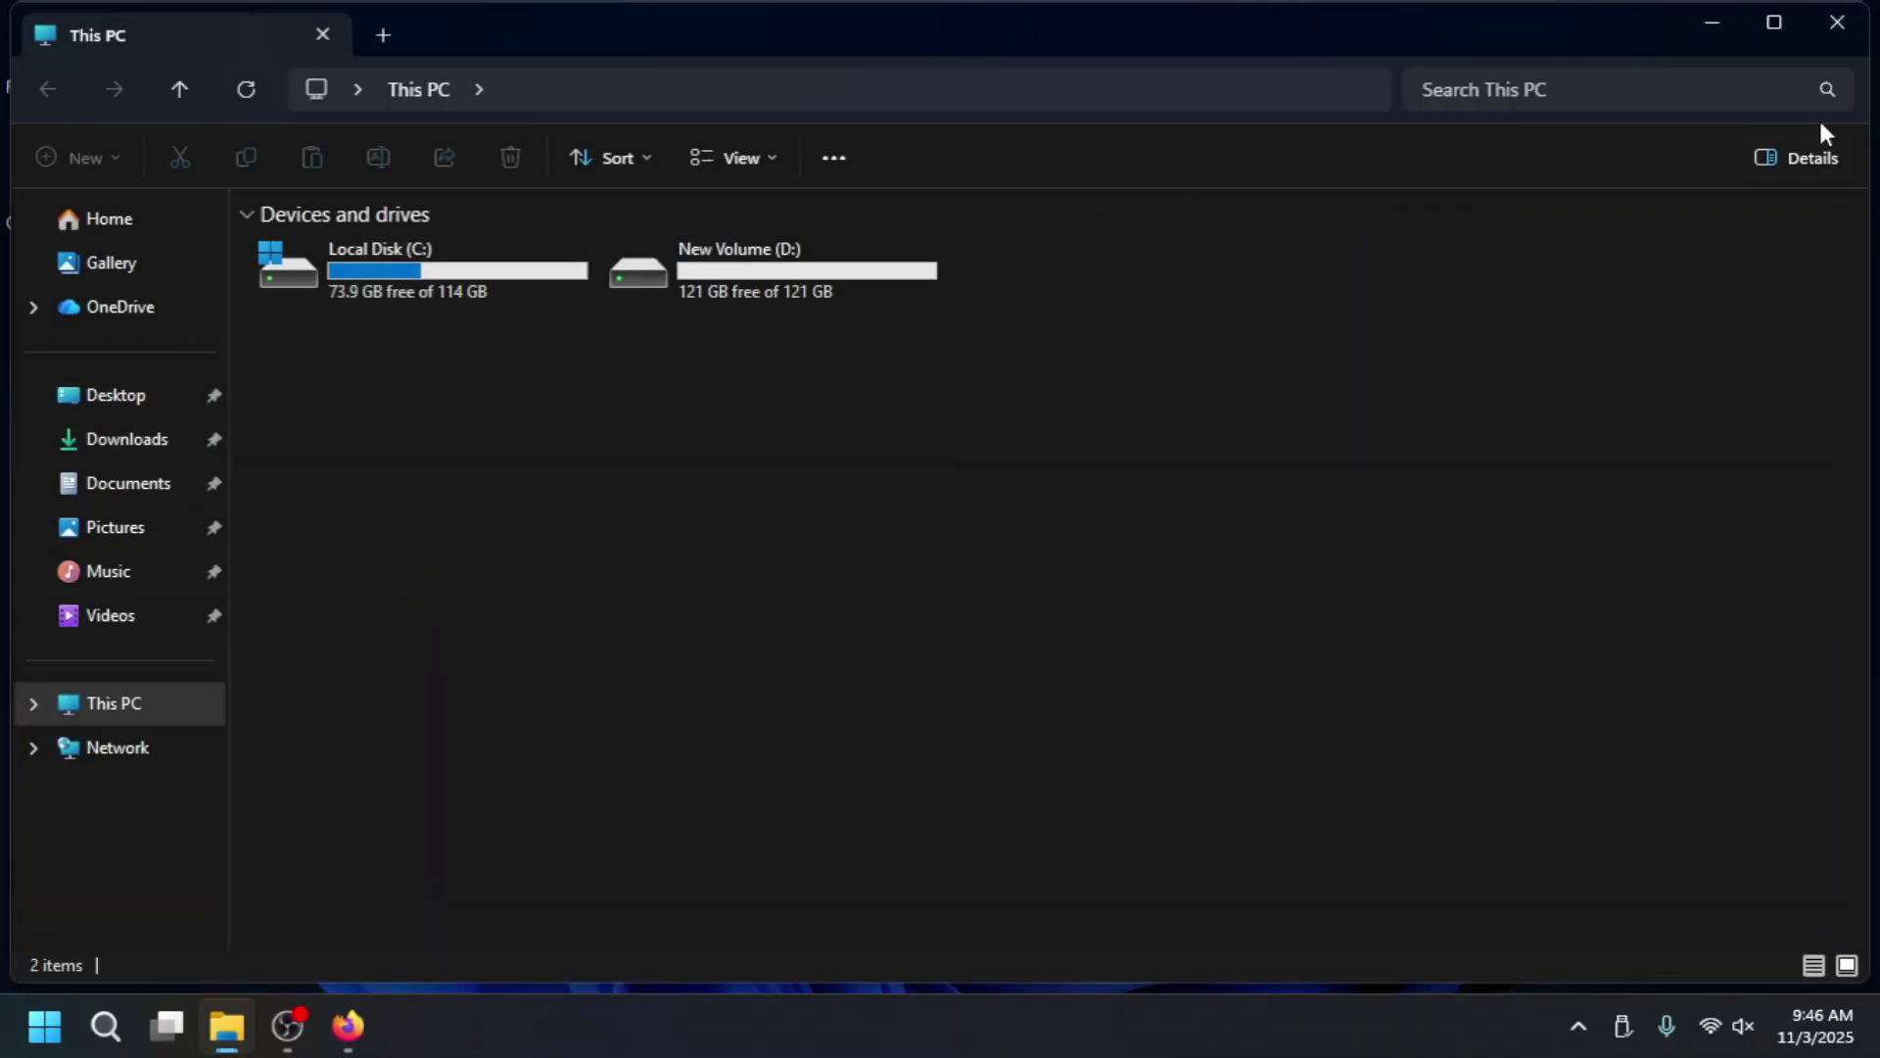
{"action": "left_click", "coordinate": [1837, 21]}
{"action": "key", "text": "super"}
{"action": "left_click", "coordinate": [762, 217]}
{"action": "left_click", "coordinate": [1224, 299]}
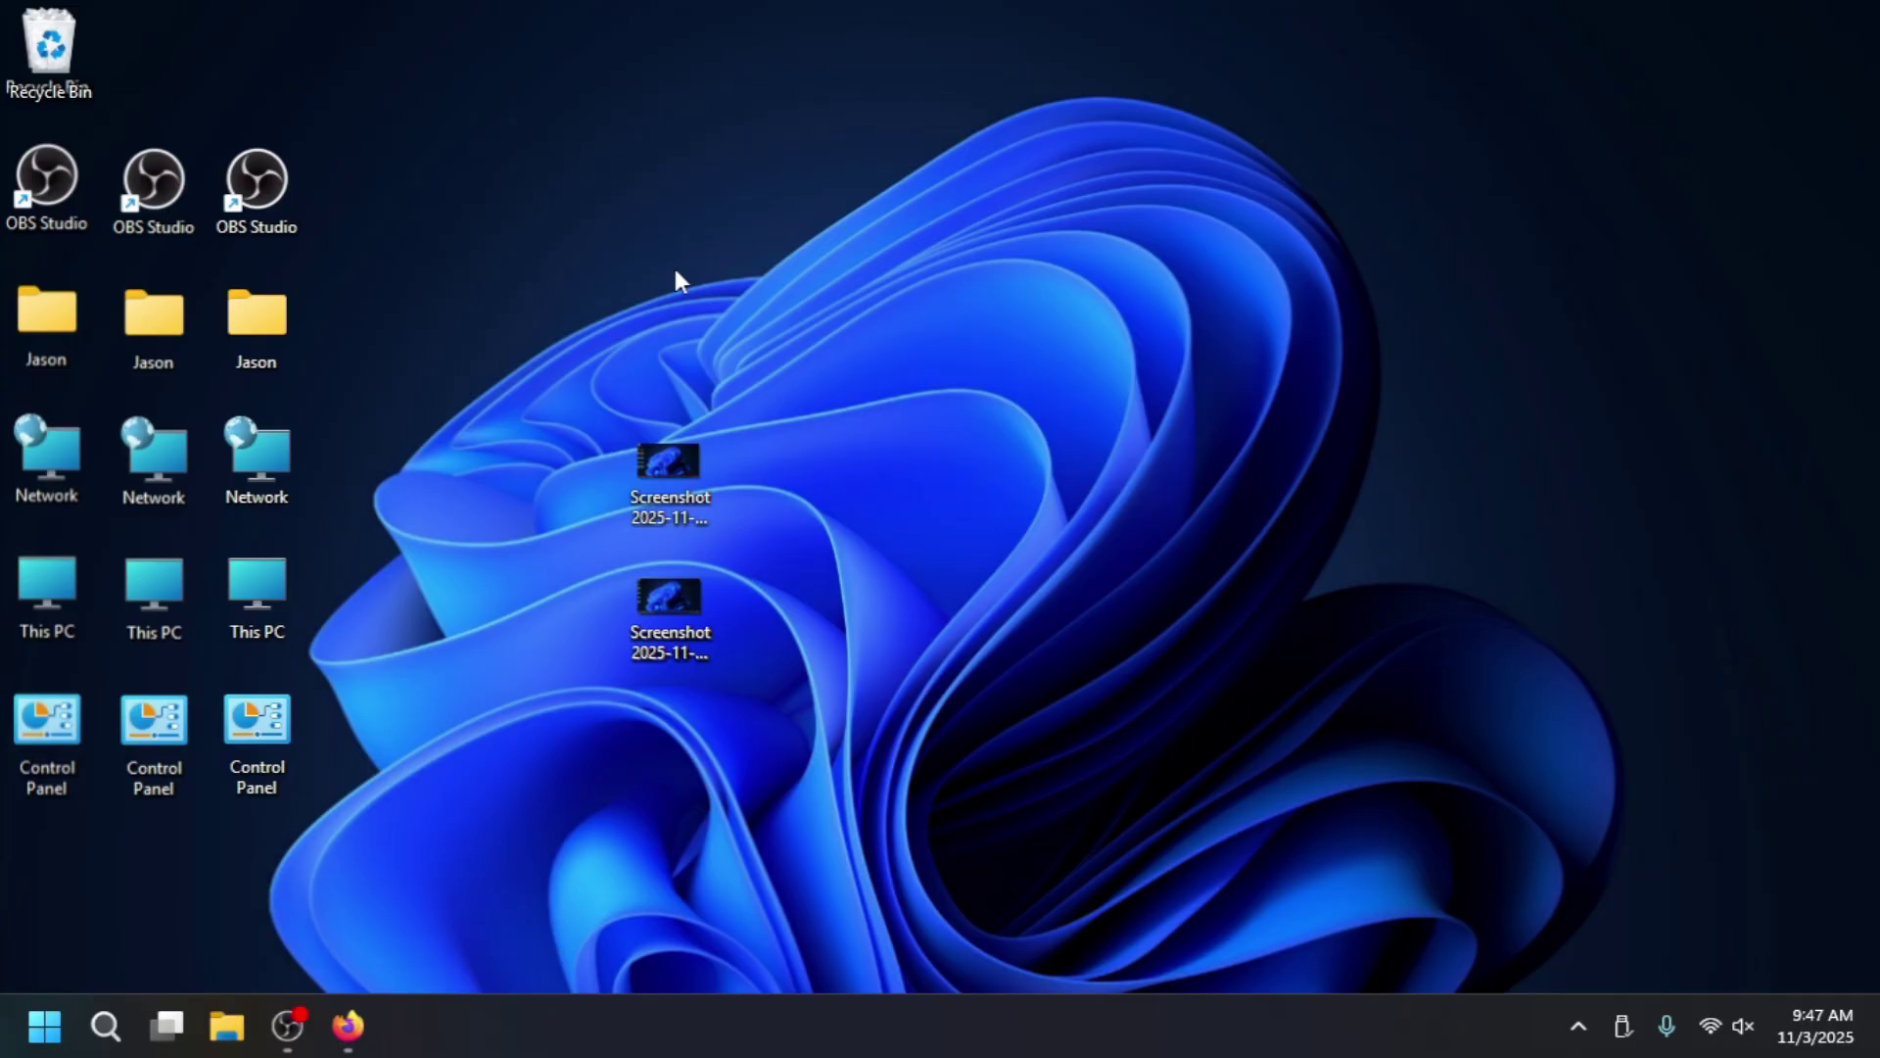
{"action": "key", "text": "Down"}
{"action": "key", "text": "super+r"}
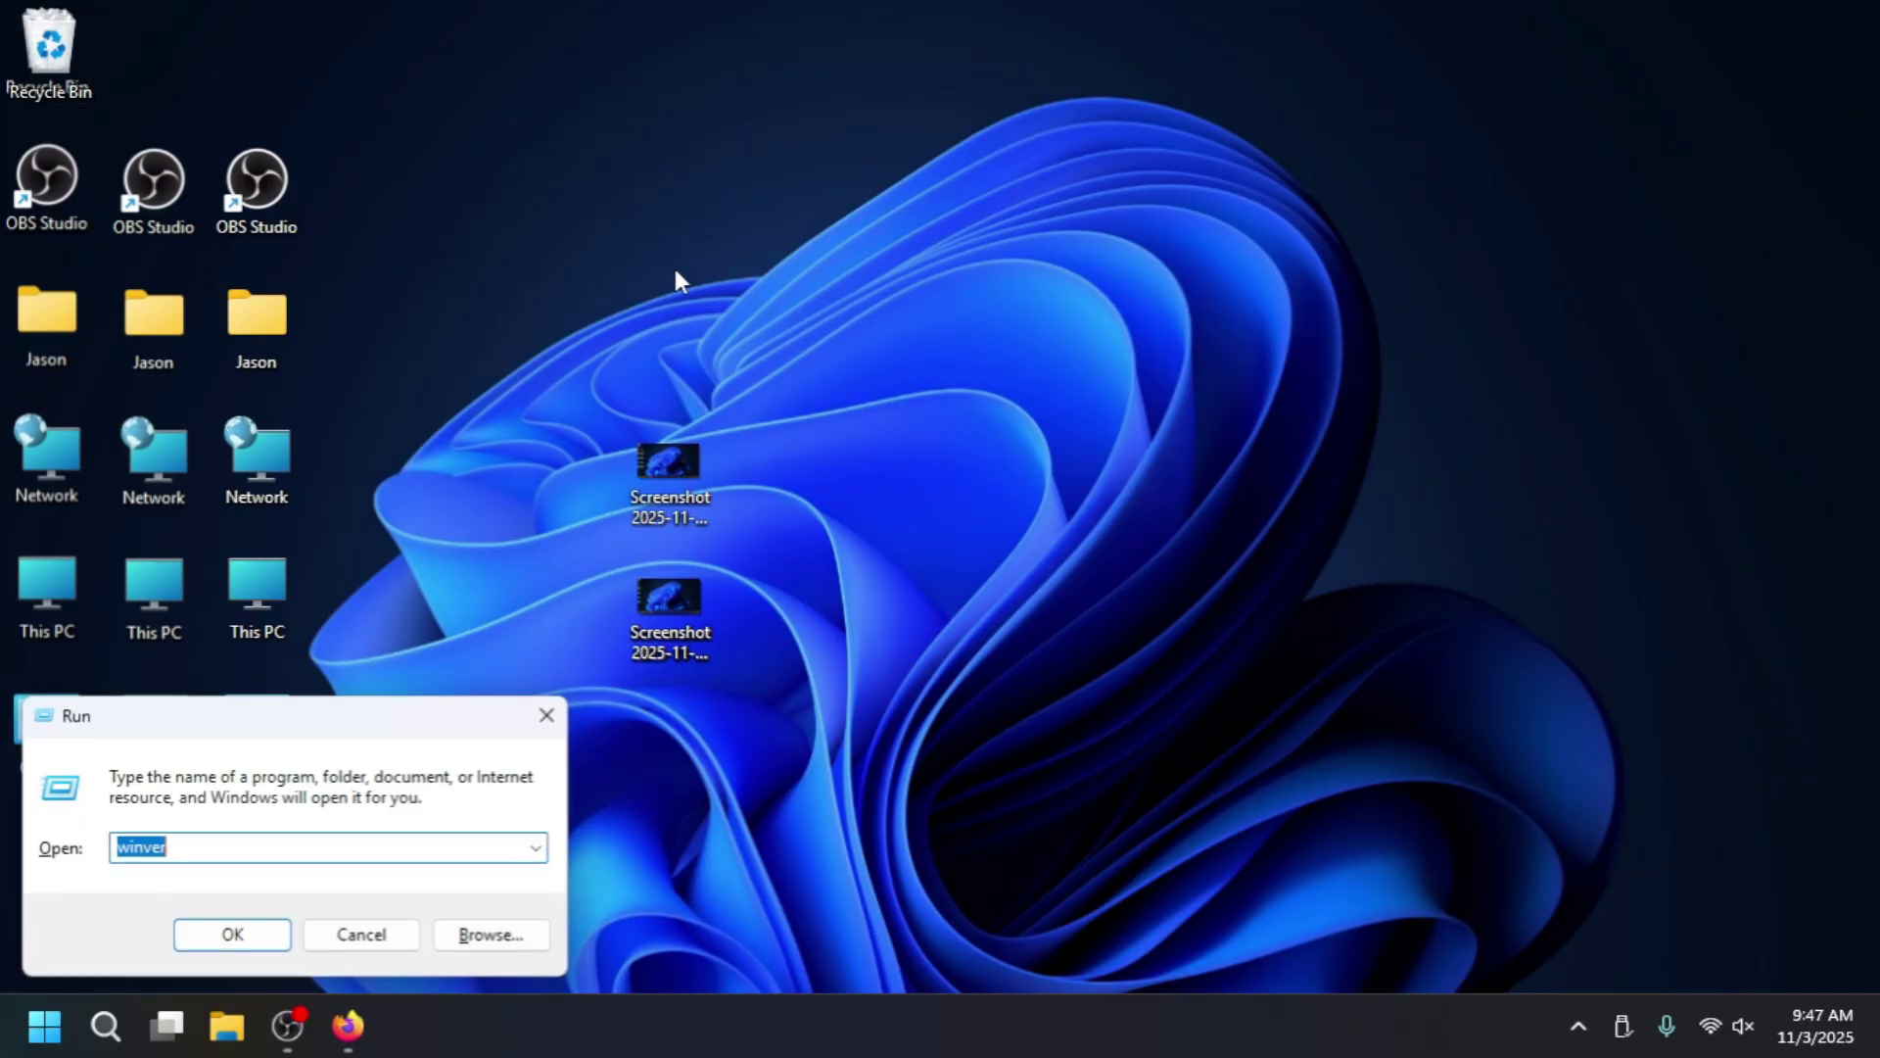
{"action": "key", "text": "Return"}
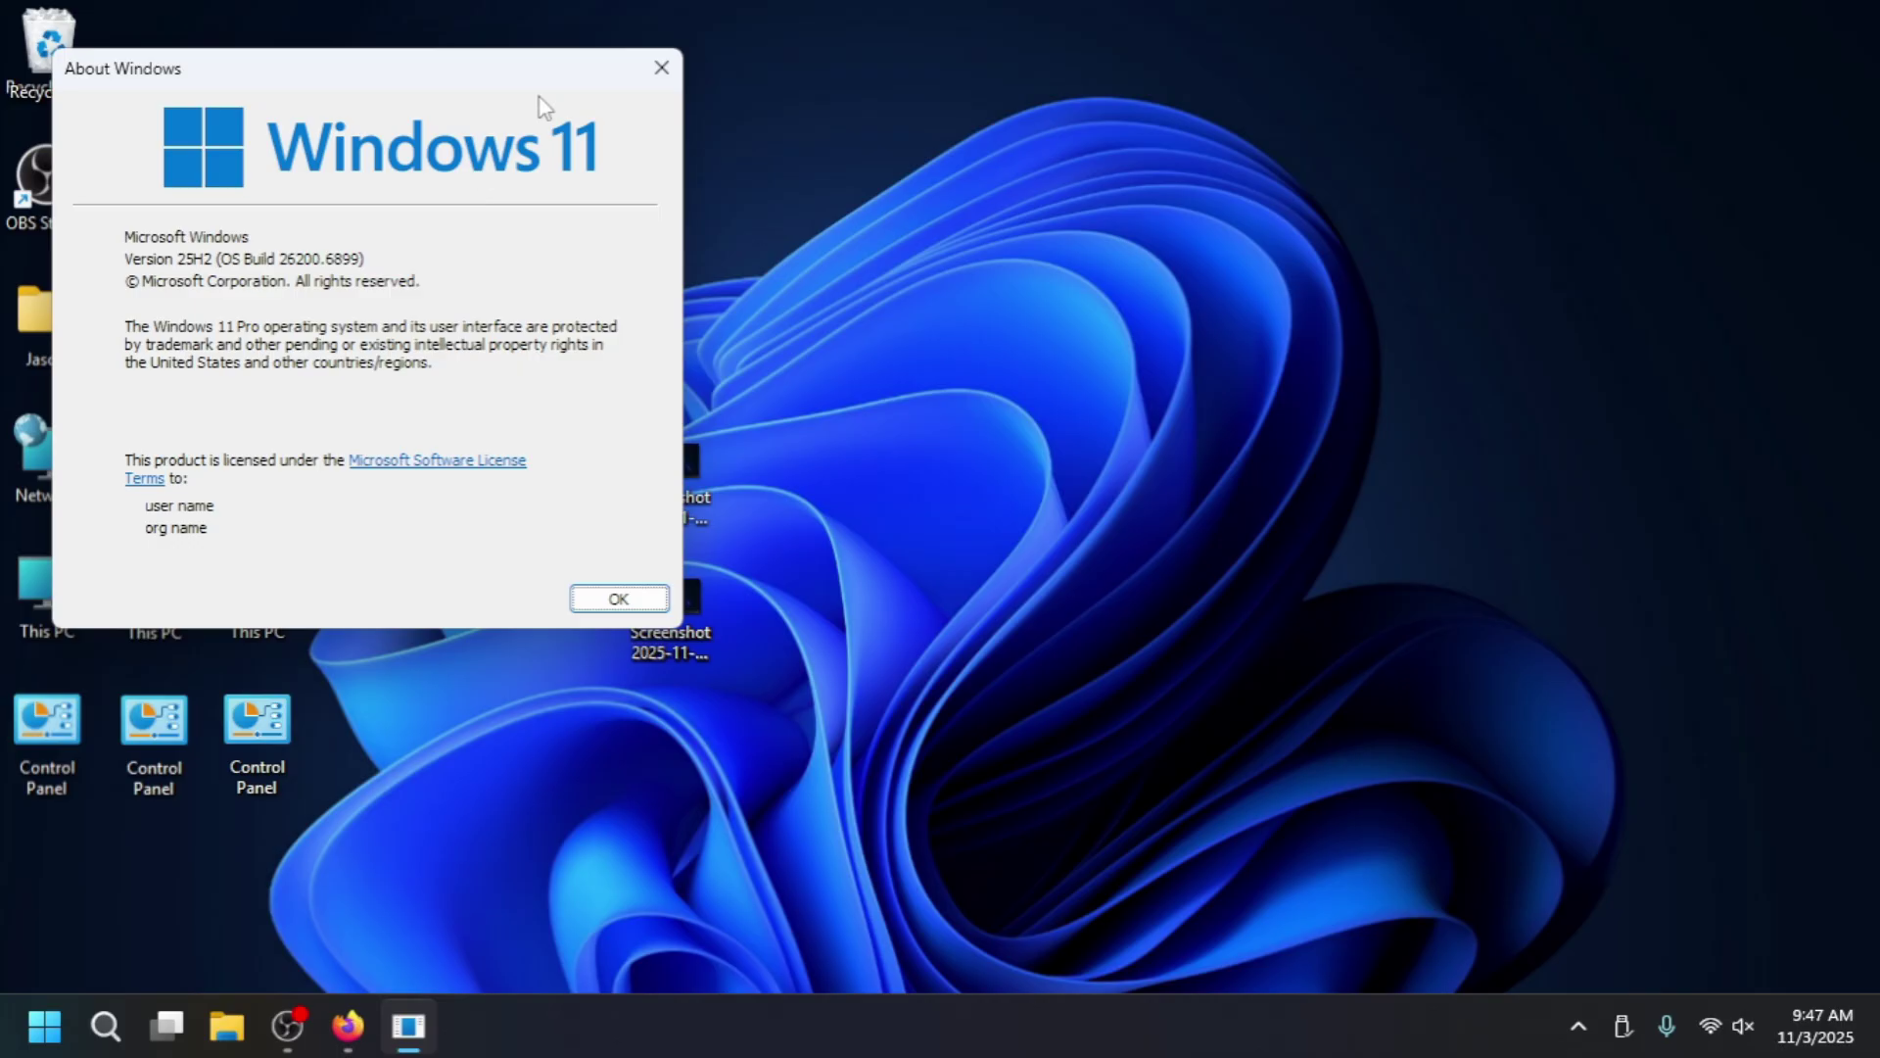
{"action": "left_click_drag", "start_coordinate": [538, 68], "coordinate": [1227, 132]}
{"action": "left_click", "coordinate": [1343, 139]}
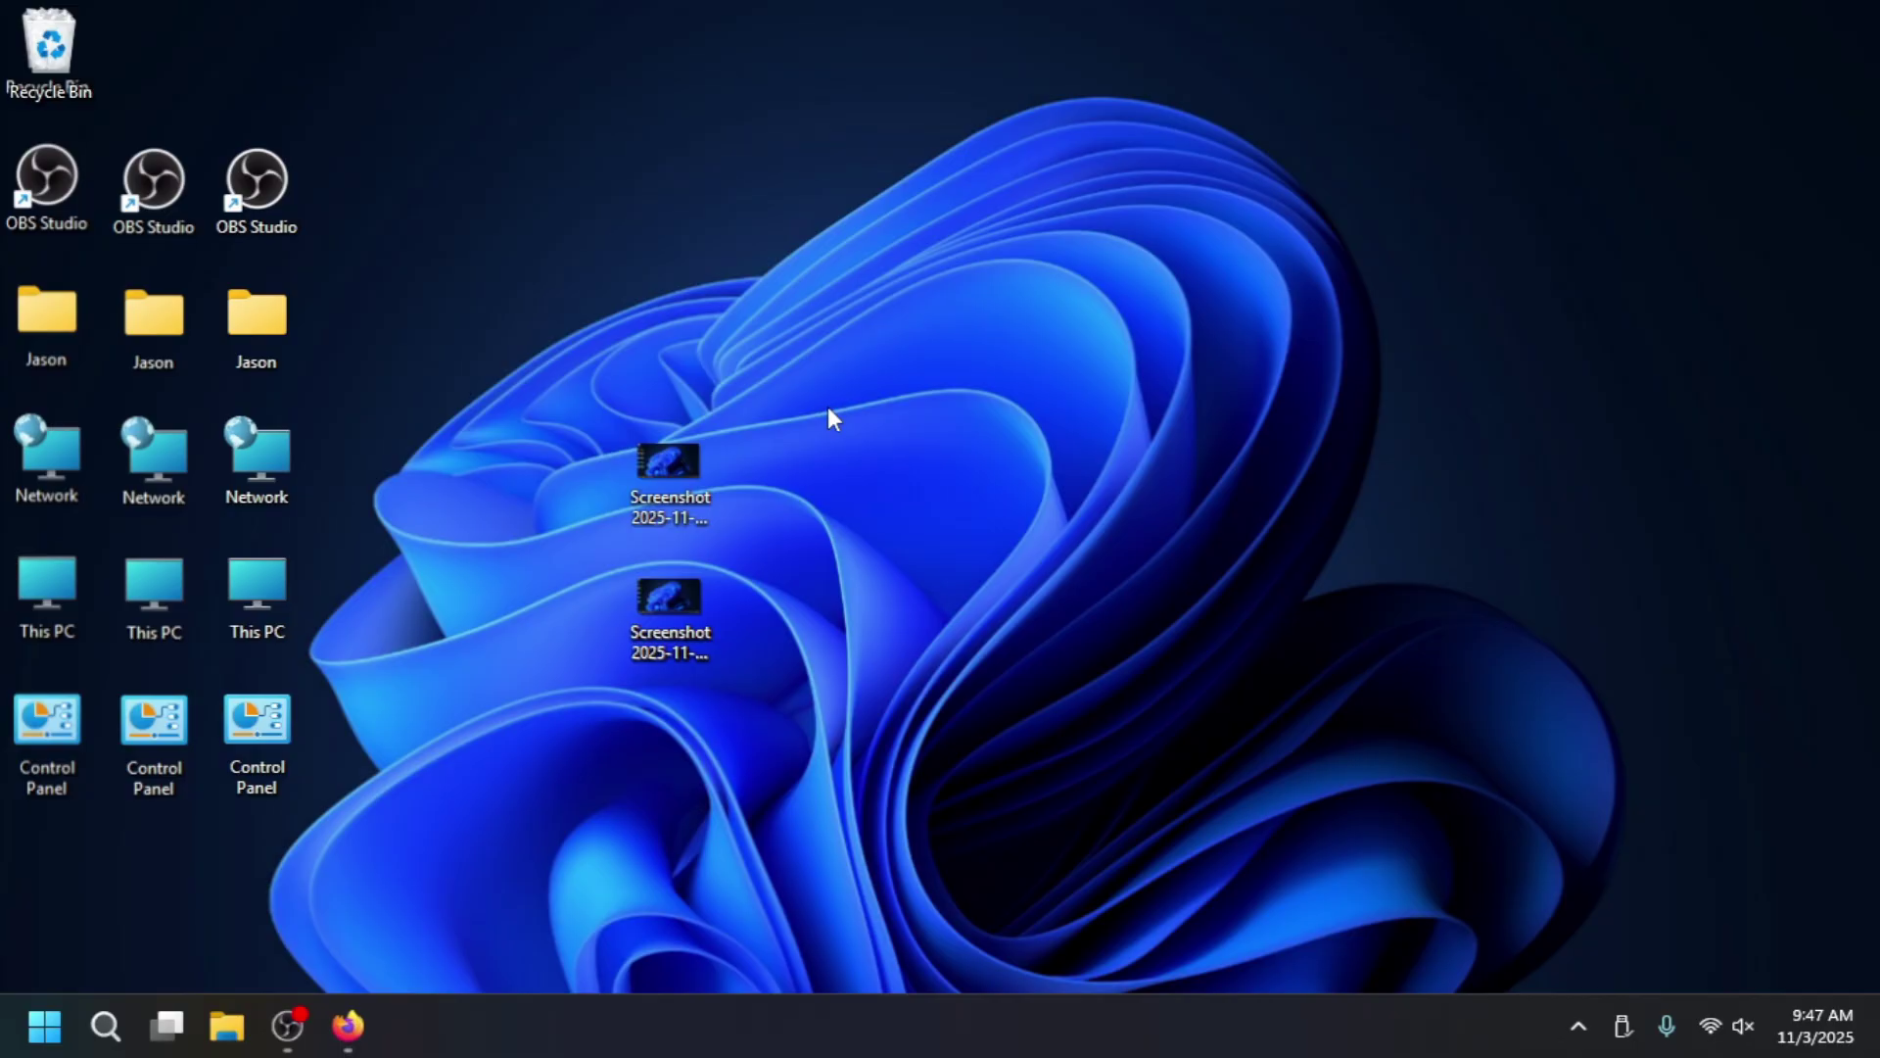
{"action": "right_click", "coordinate": [684, 446]}
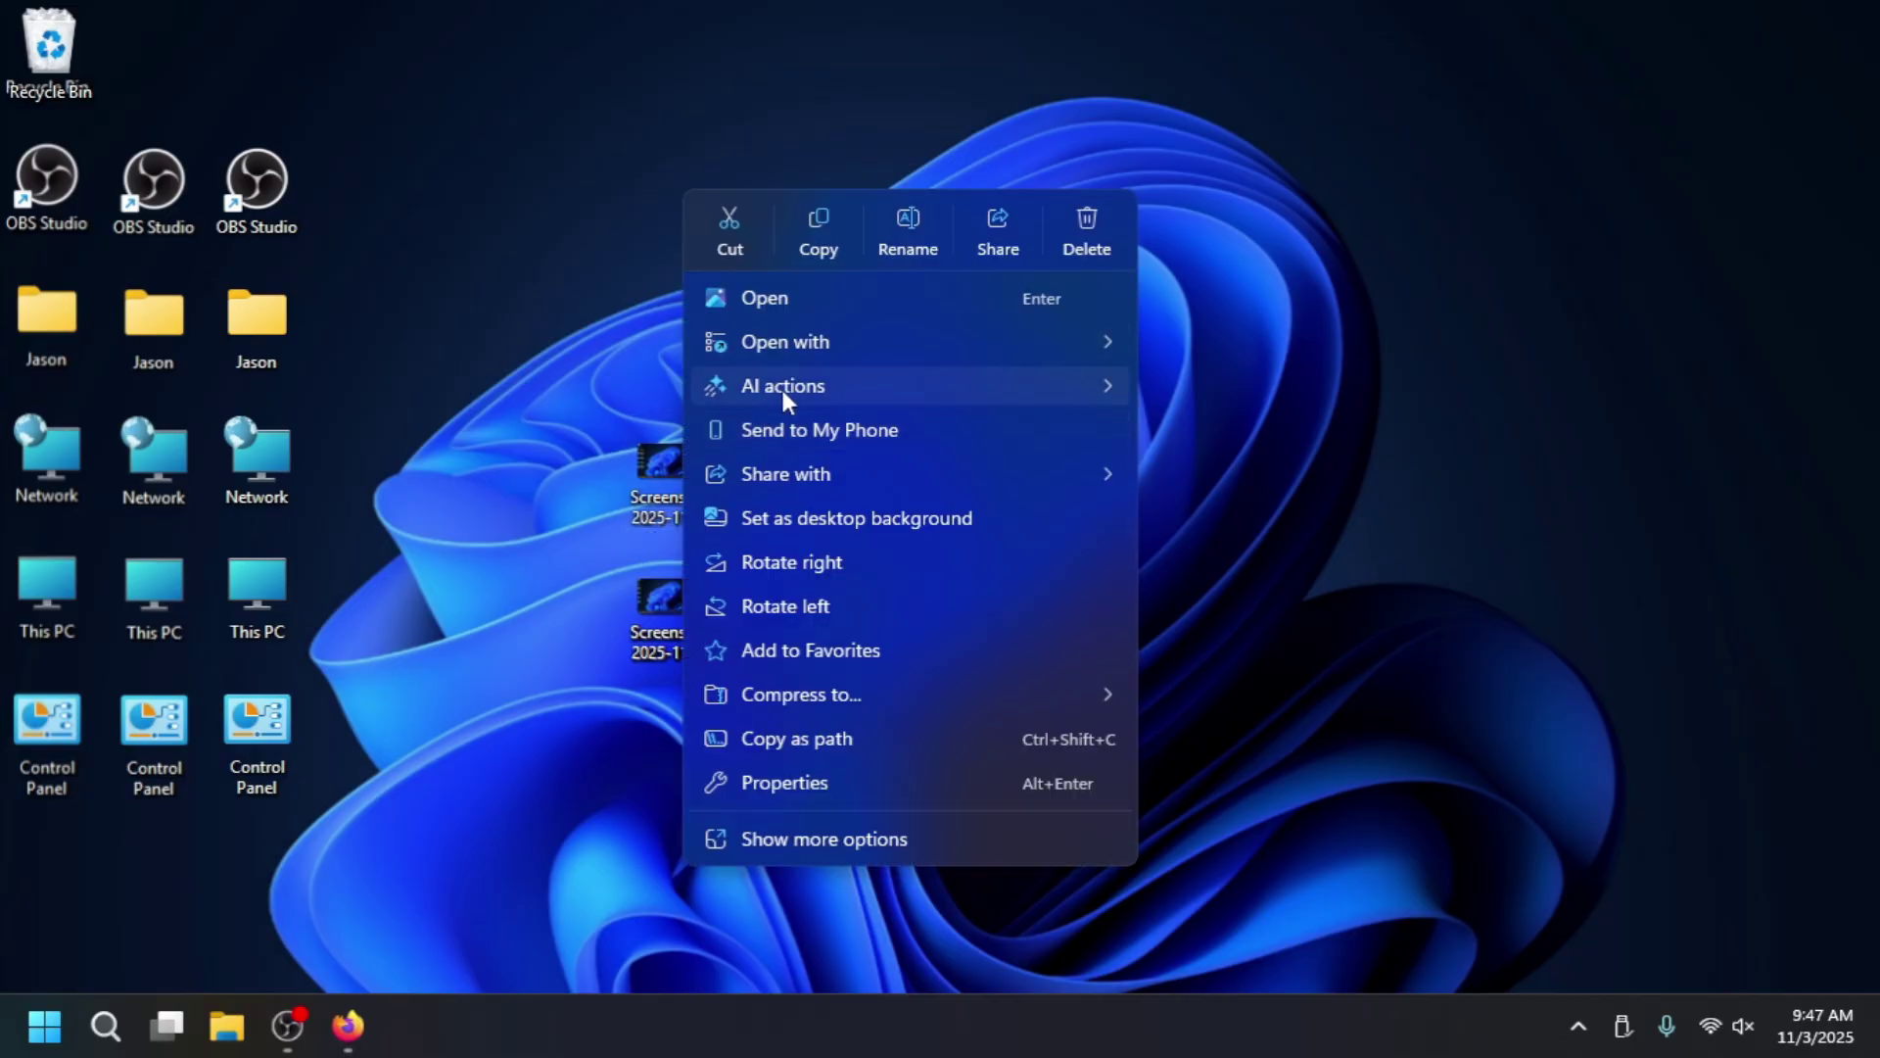
{"action": "mouse_move", "coordinate": [783, 390]}
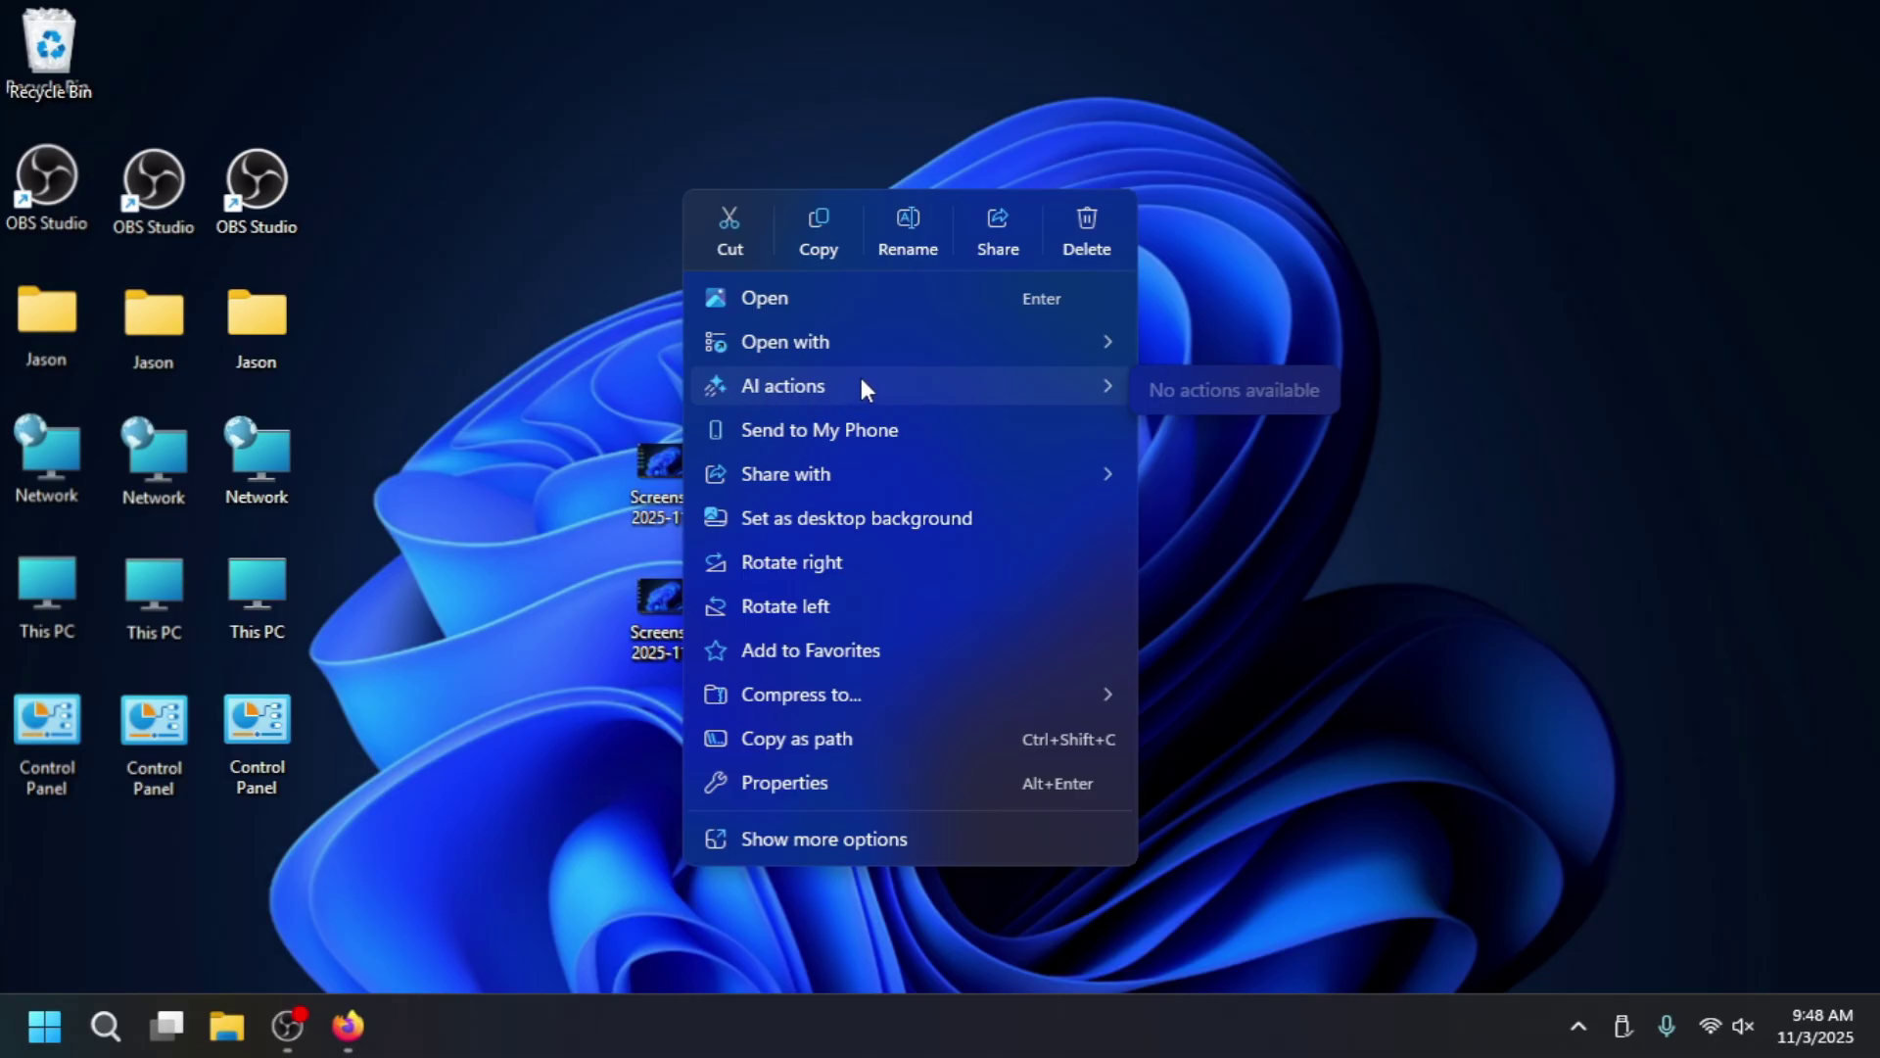
{"action": "mouse_move", "coordinate": [844, 477]}
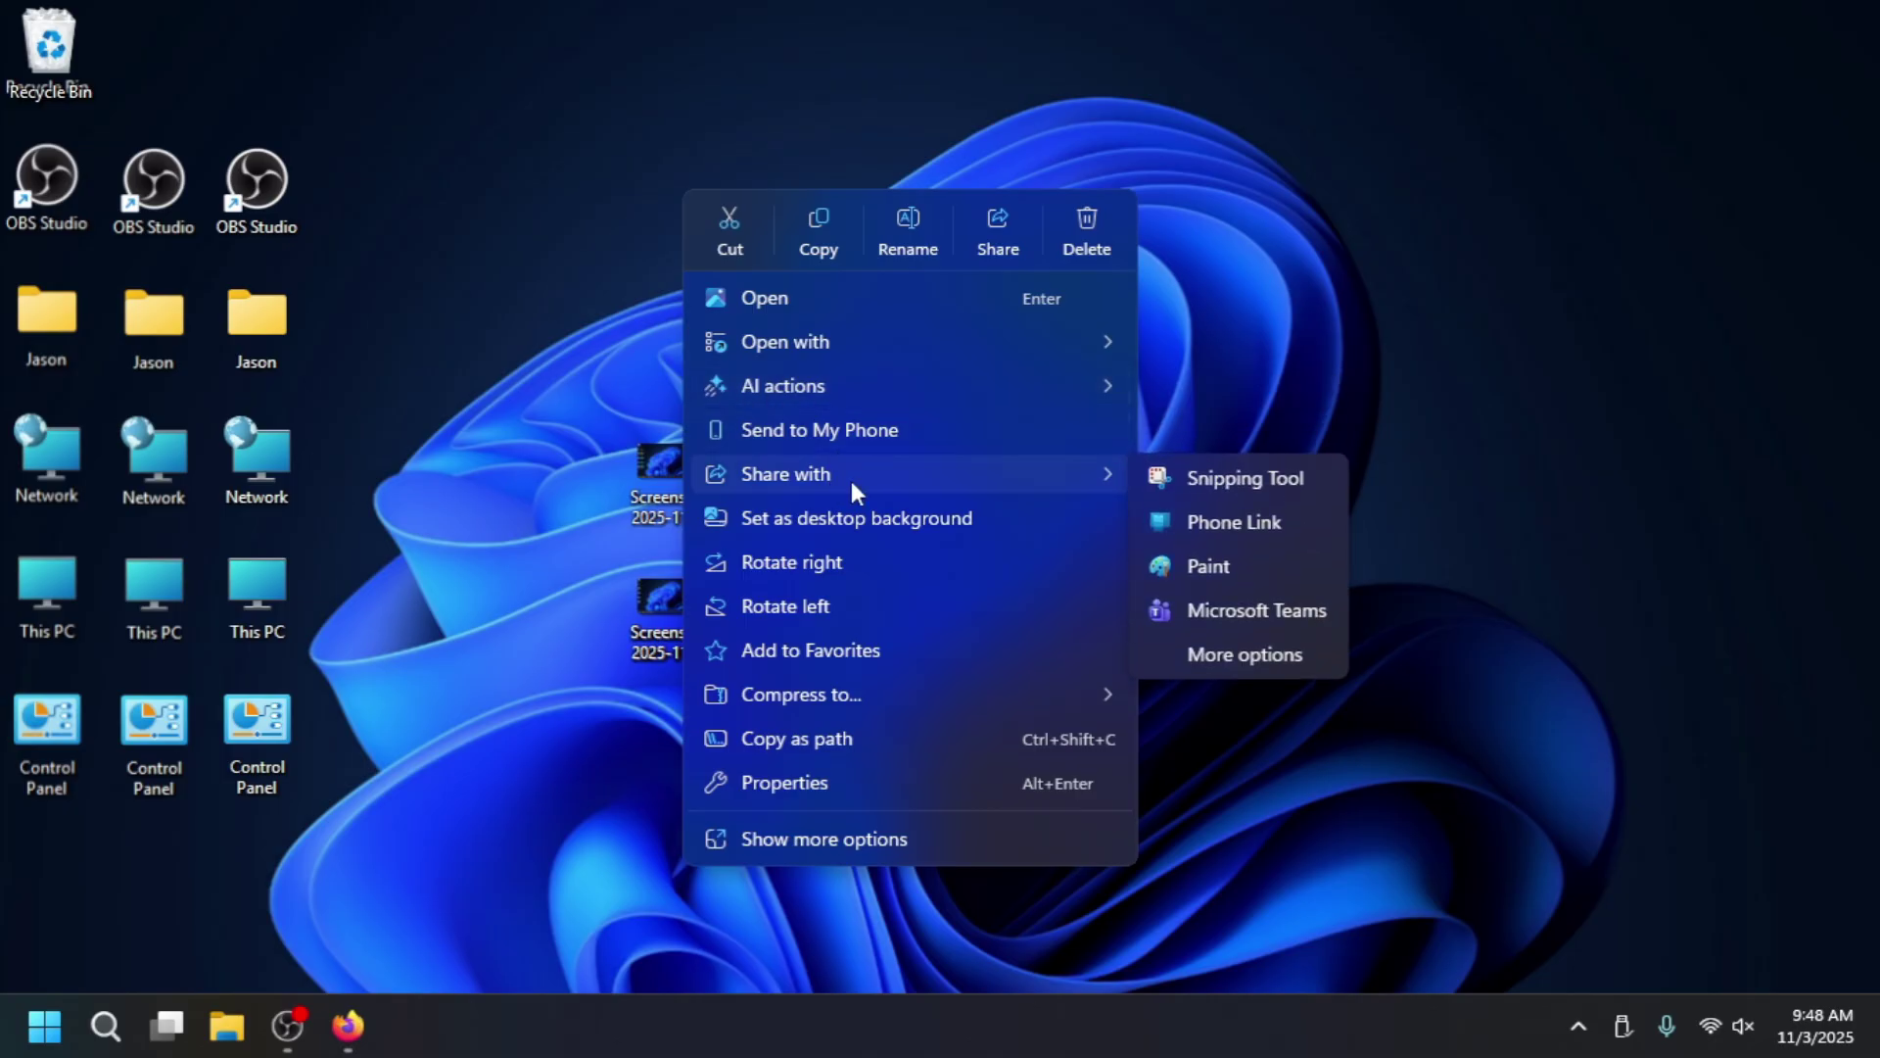
{"action": "left_click", "coordinate": [616, 504]}
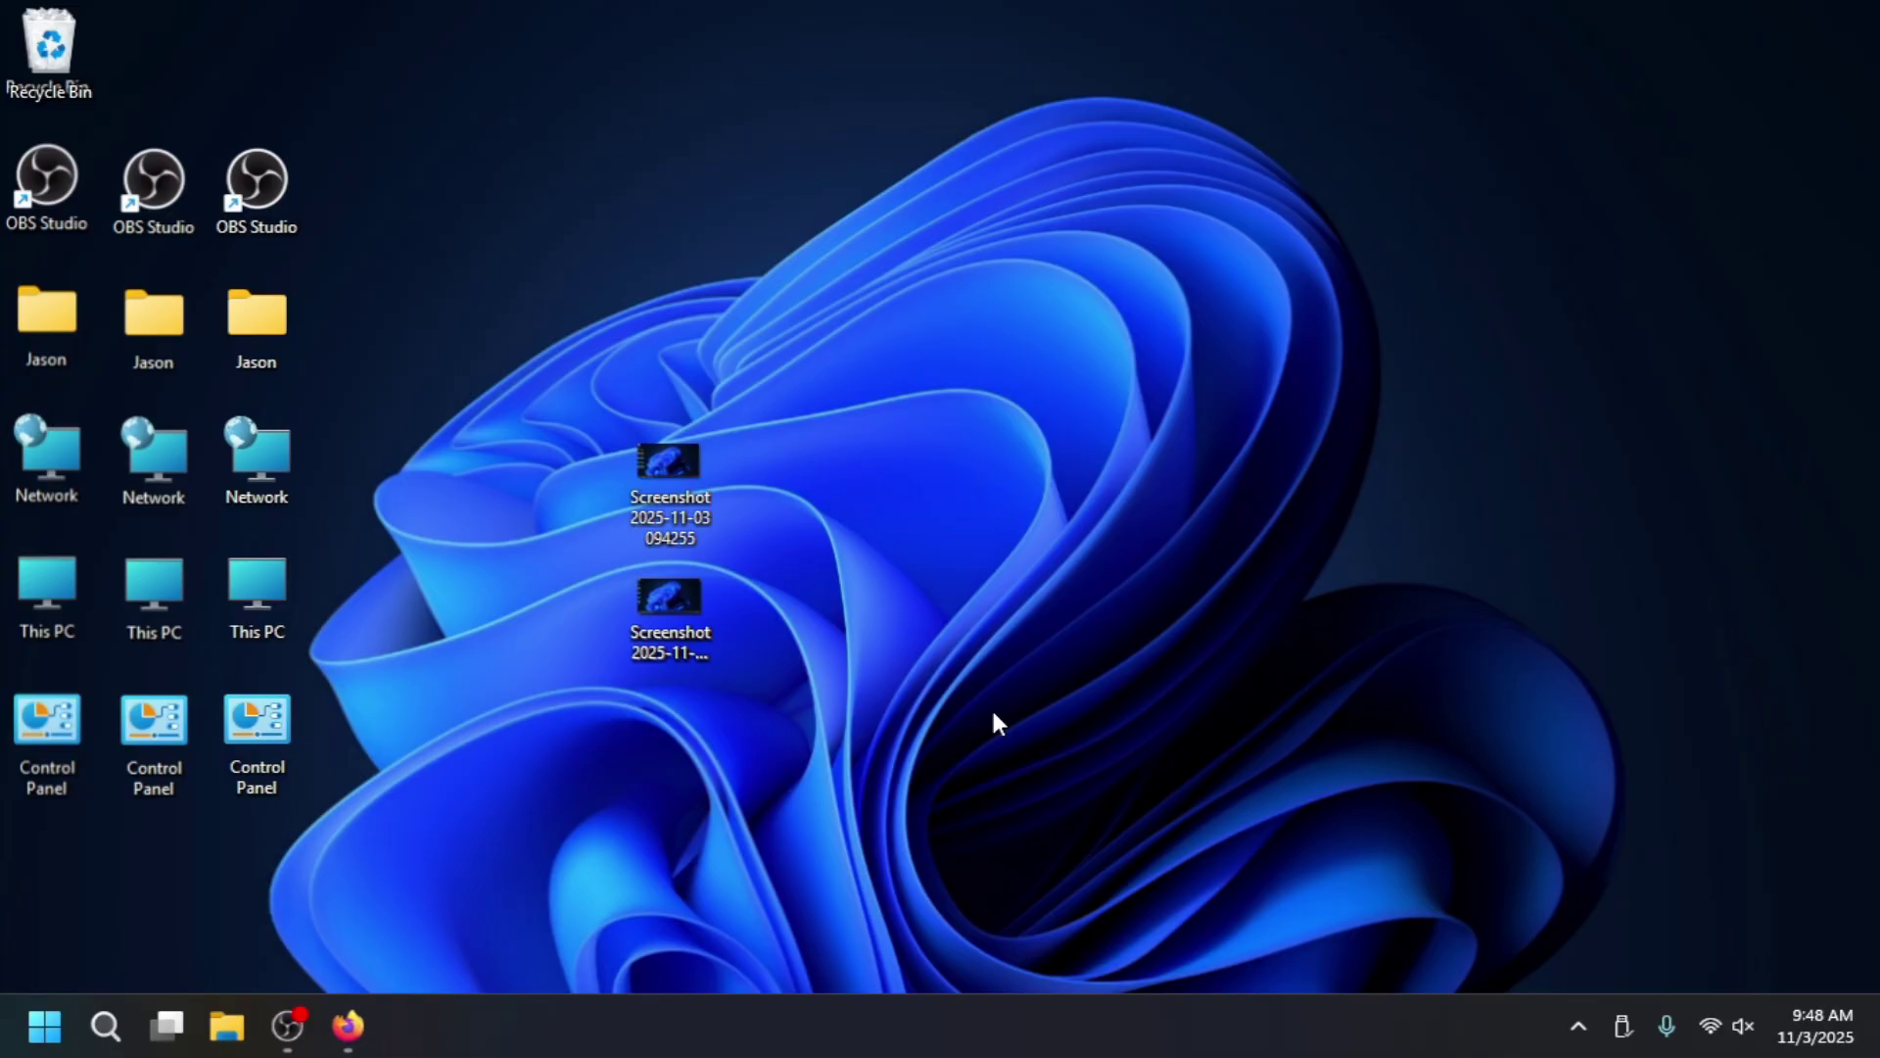